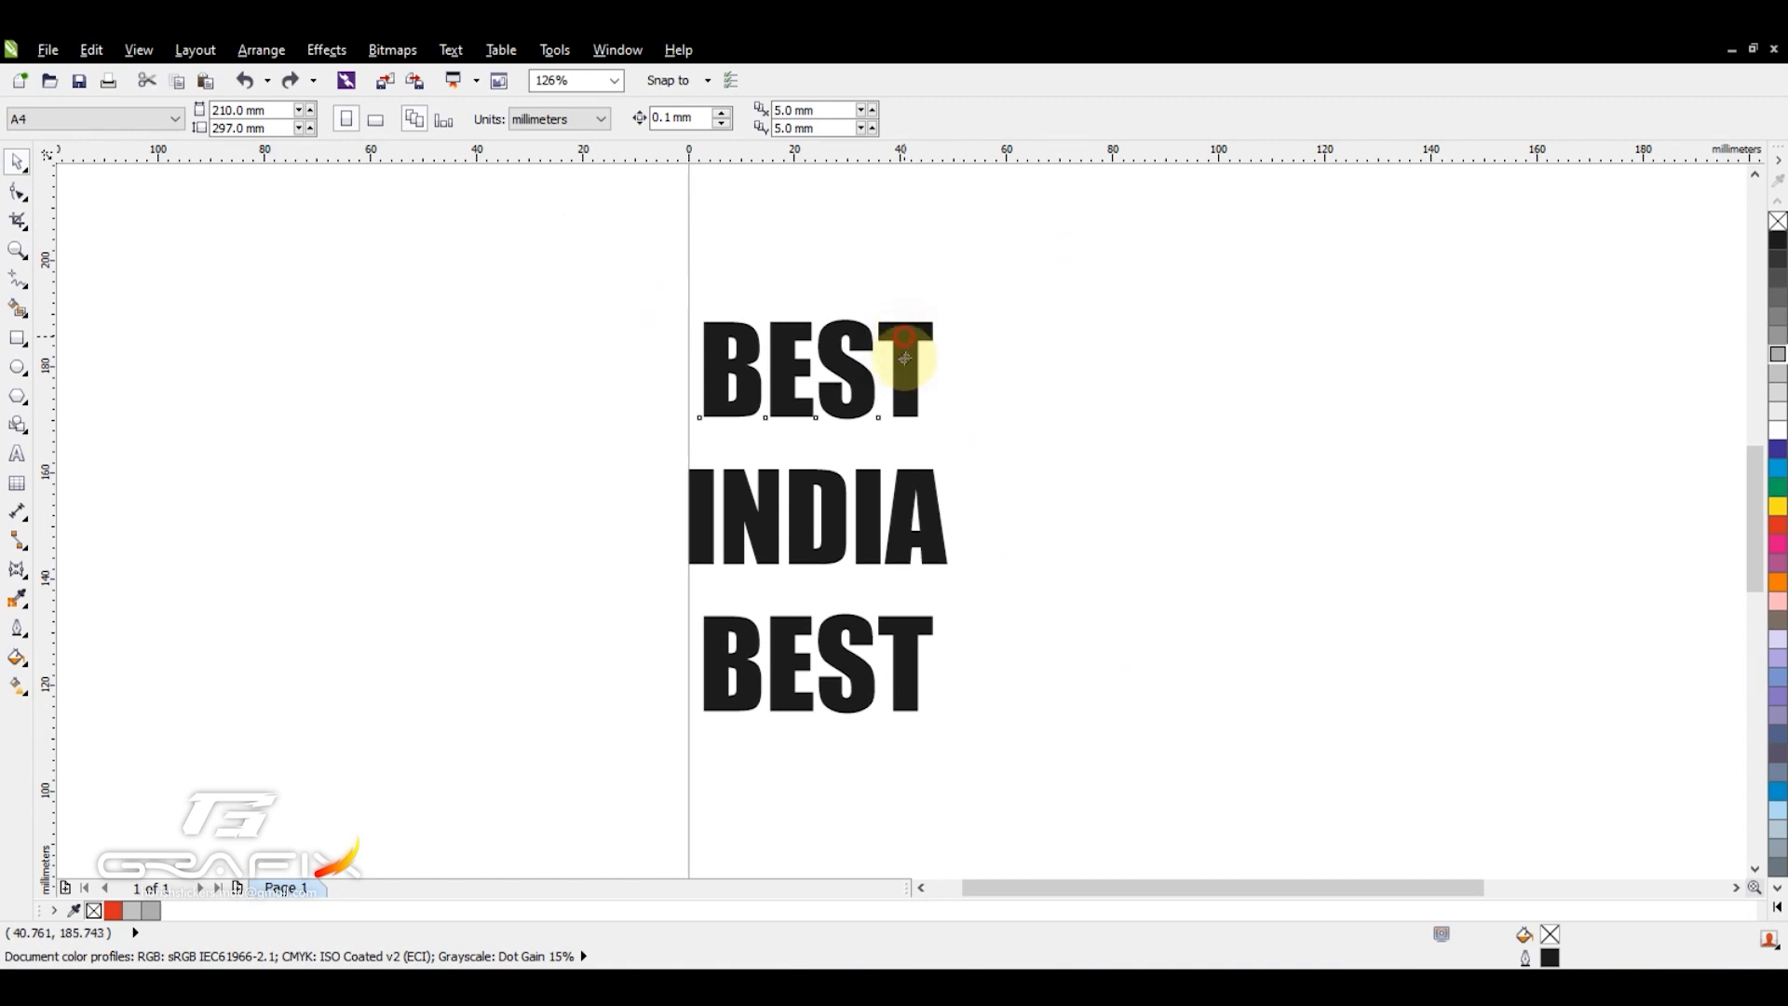
Tighten the spacing of the three stacked words and widen both BEST lines to match the width of INDIA.
drag(918, 658, 911, 633)
shift+click(913, 438)
drag(942, 517, 960, 515)
scroll(981, 558, down, 1)
key(F2)
drag(825, 312, 1296, 670)
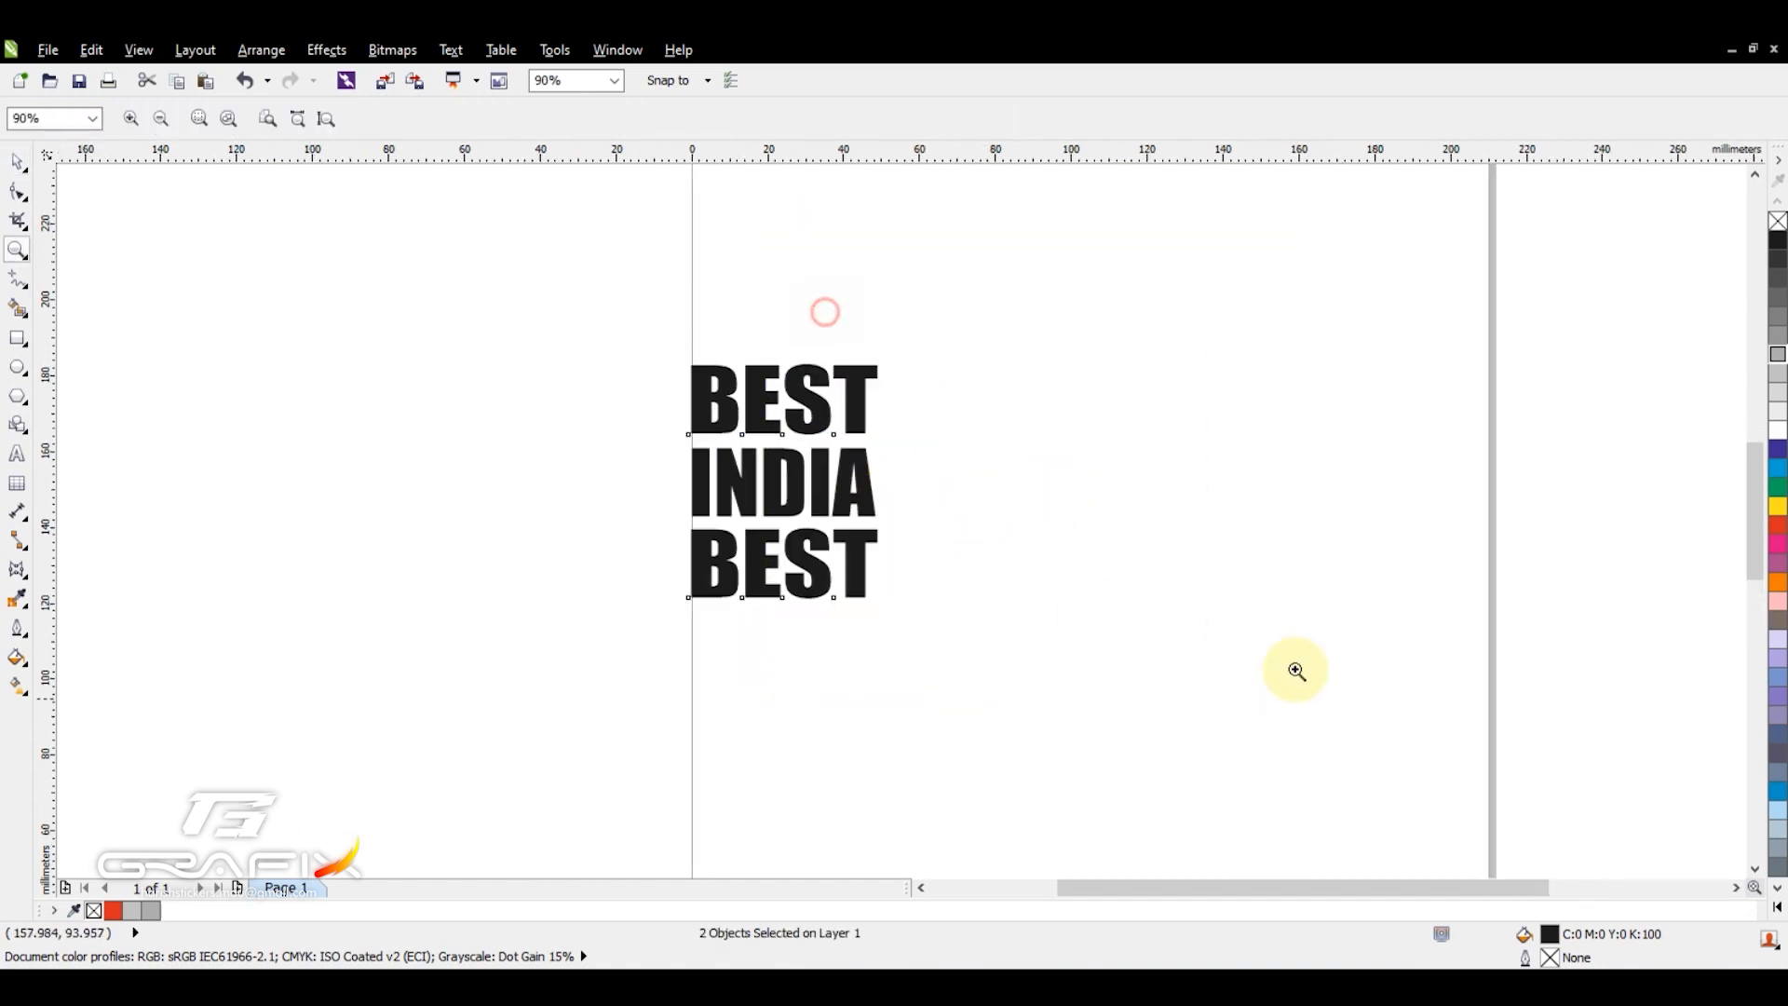
Draw a rectangle about 54 by 21 mm beside the text and stack two copies beneath it.
key(F6)
mouse_move(810, 372)
mouse_down()
mouse_move(978, 578)
mouse_move(1118, 489)
mouse_up()
key(space)
mouse_move(1062, 427)
mouse_down()
mouse_move(1047, 564)
mouse_move(1046, 438)
mouse_move(1007, 679)
mouse_up()
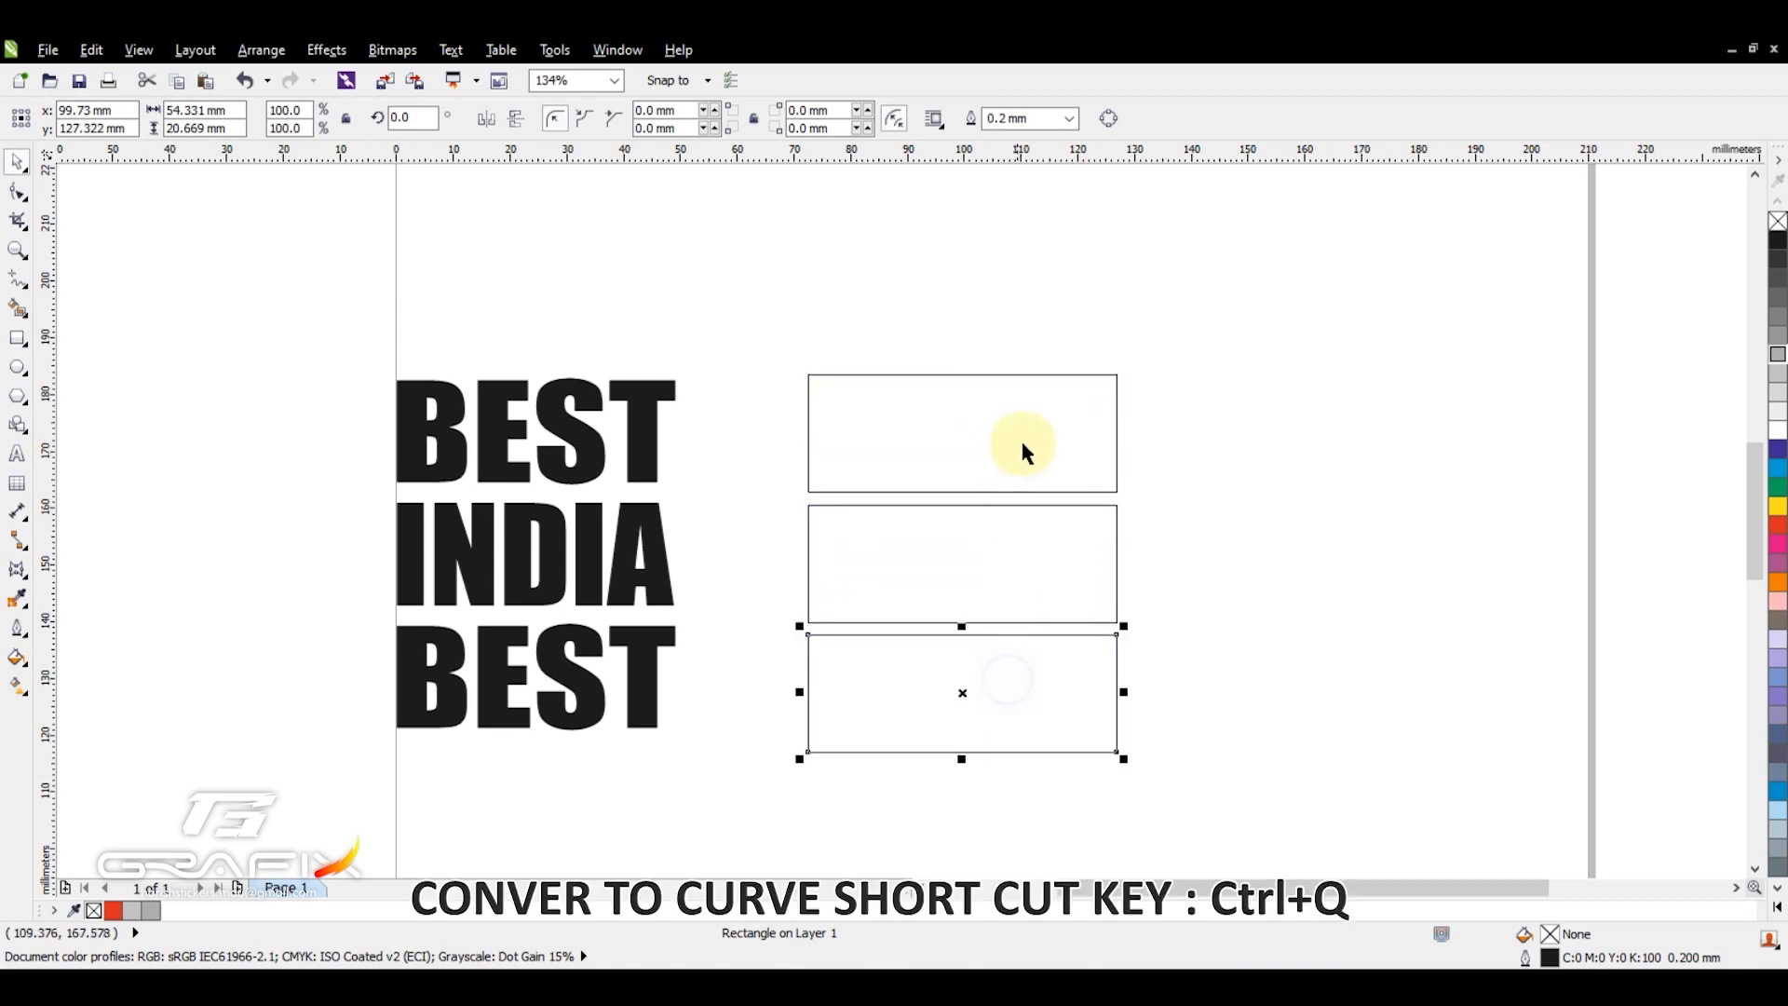
Convert the top rectangle to curves and slope its upper edge down toward the right.
key(ctrl+q)
key(F10)
mouse_move(1090, 297)
mouse_down()
mouse_move(1126, 370)
mouse_move(1117, 432)
mouse_move(1017, 657)
mouse_up()
Place the sloped shape, mirrored both horizontally and vertically, beneath the middle rectangle as the bottom shape.
key(space)
click(517, 118)
click(482, 118)
drag(1117, 603, 1115, 634)
click(1292, 605)
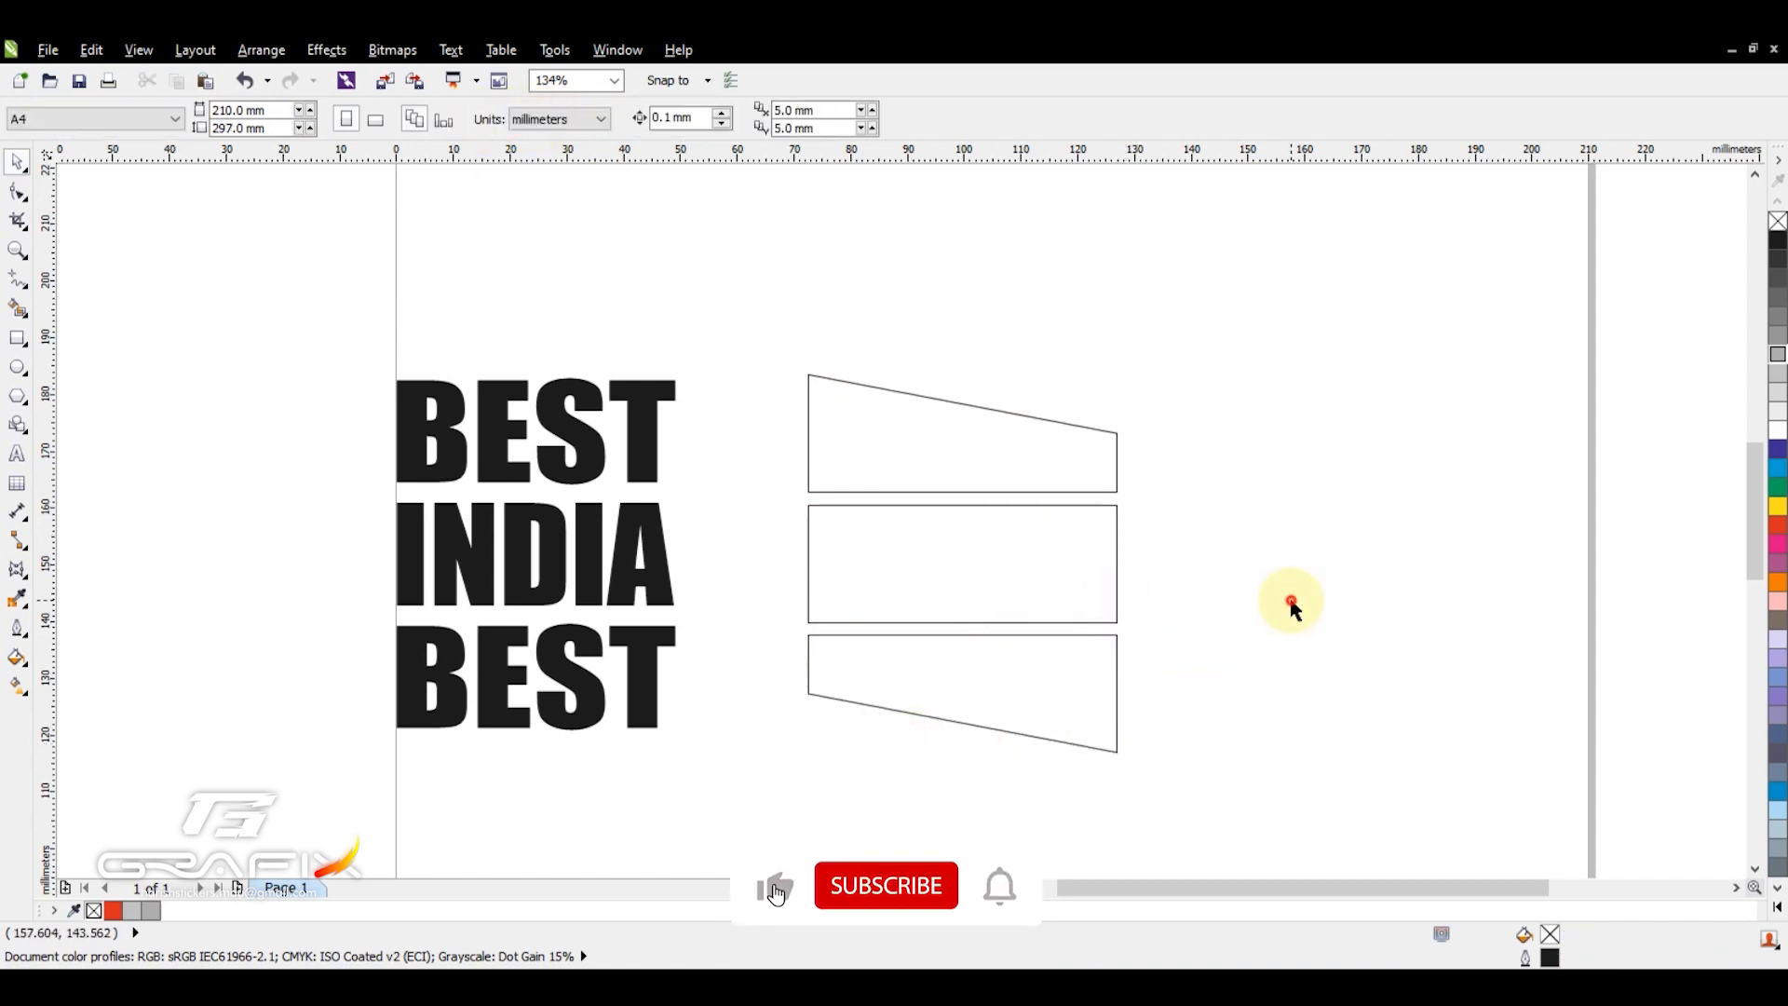
Copy the BEST INDIA BEST text to the far side of the shapes and shift the three shapes closer to the original text.
scroll(718, 447, down, 2)
drag(857, 554, 1643, 550)
key(F2)
drag(795, 235, 1639, 796)
drag(975, 749, 503, 256)
drag(704, 465, 660, 464)
click(868, 347)
Copy the plain middle rectangle into the gap before the copied text and stack duplicates above and below it.
drag(598, 535, 951, 510)
key(F2)
drag(686, 288, 1235, 780)
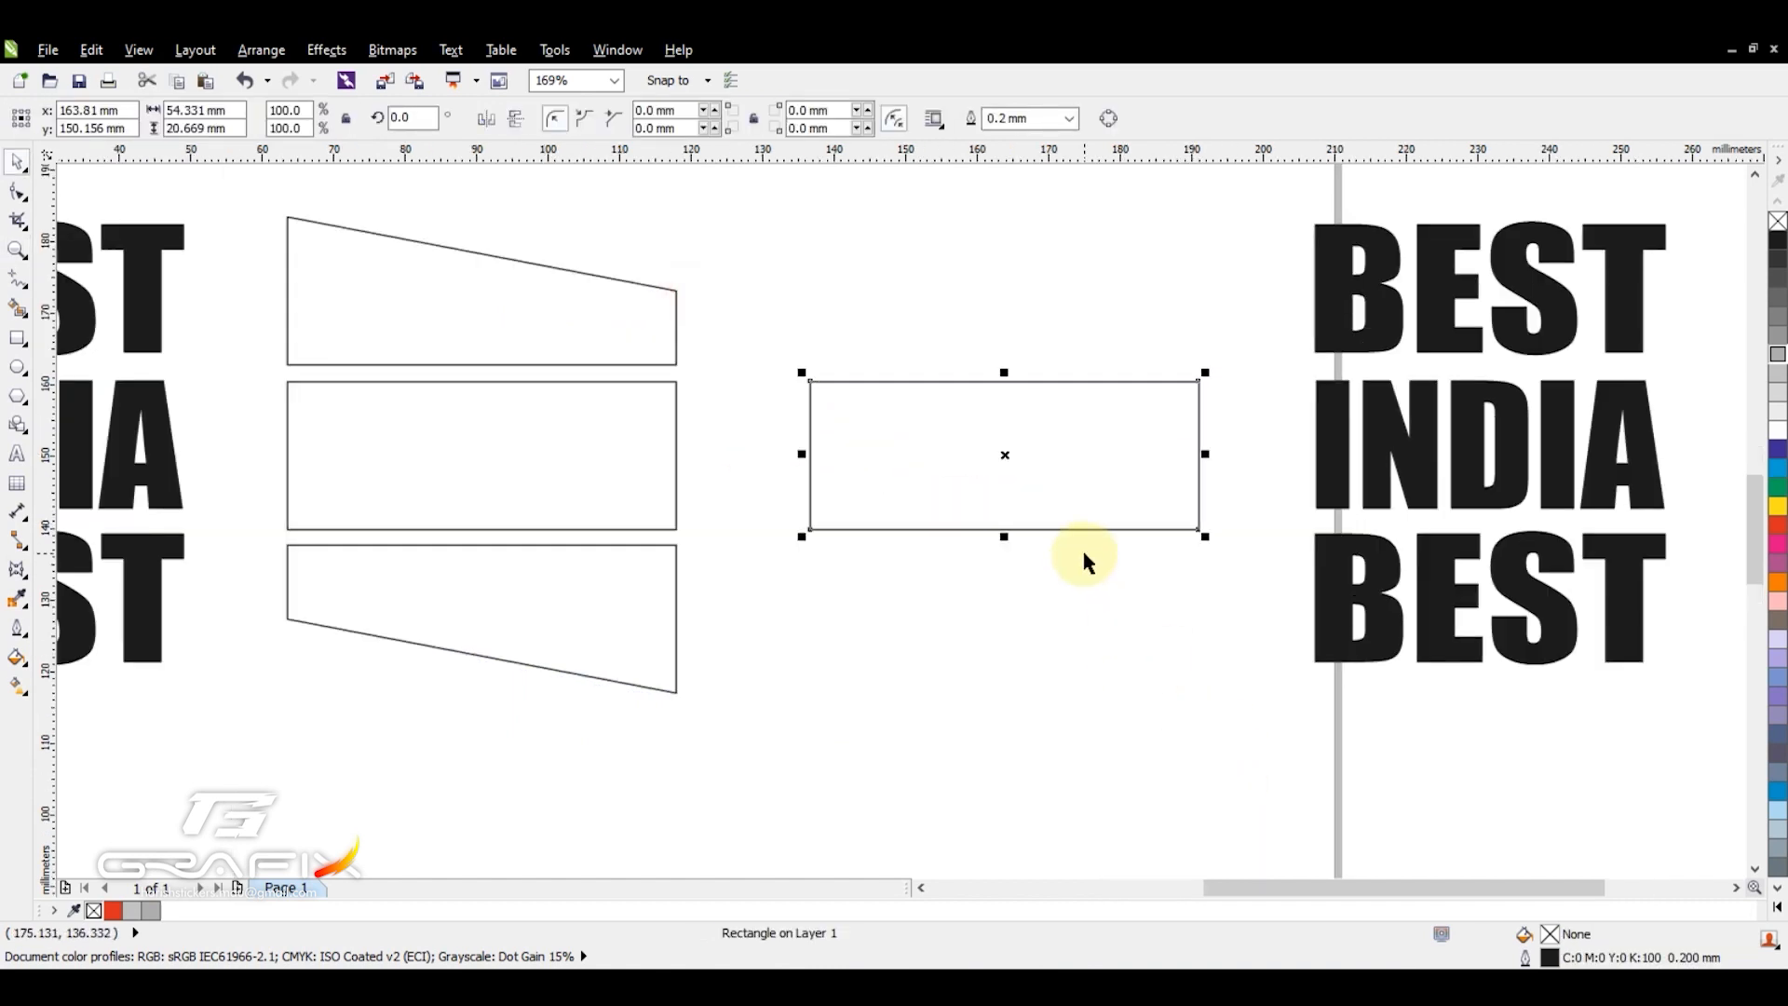
drag(1070, 474, 1090, 328)
Convert each of the three newly stacked rectangles to curves.
key(ctrl+q)
click(1164, 510)
key(ctrl+q)
click(1166, 613)
key(ctrl+q)
Peak the top rectangle's lower edge upward and the bottom rectangle's upper edge downward at their midpoints.
key(F10)
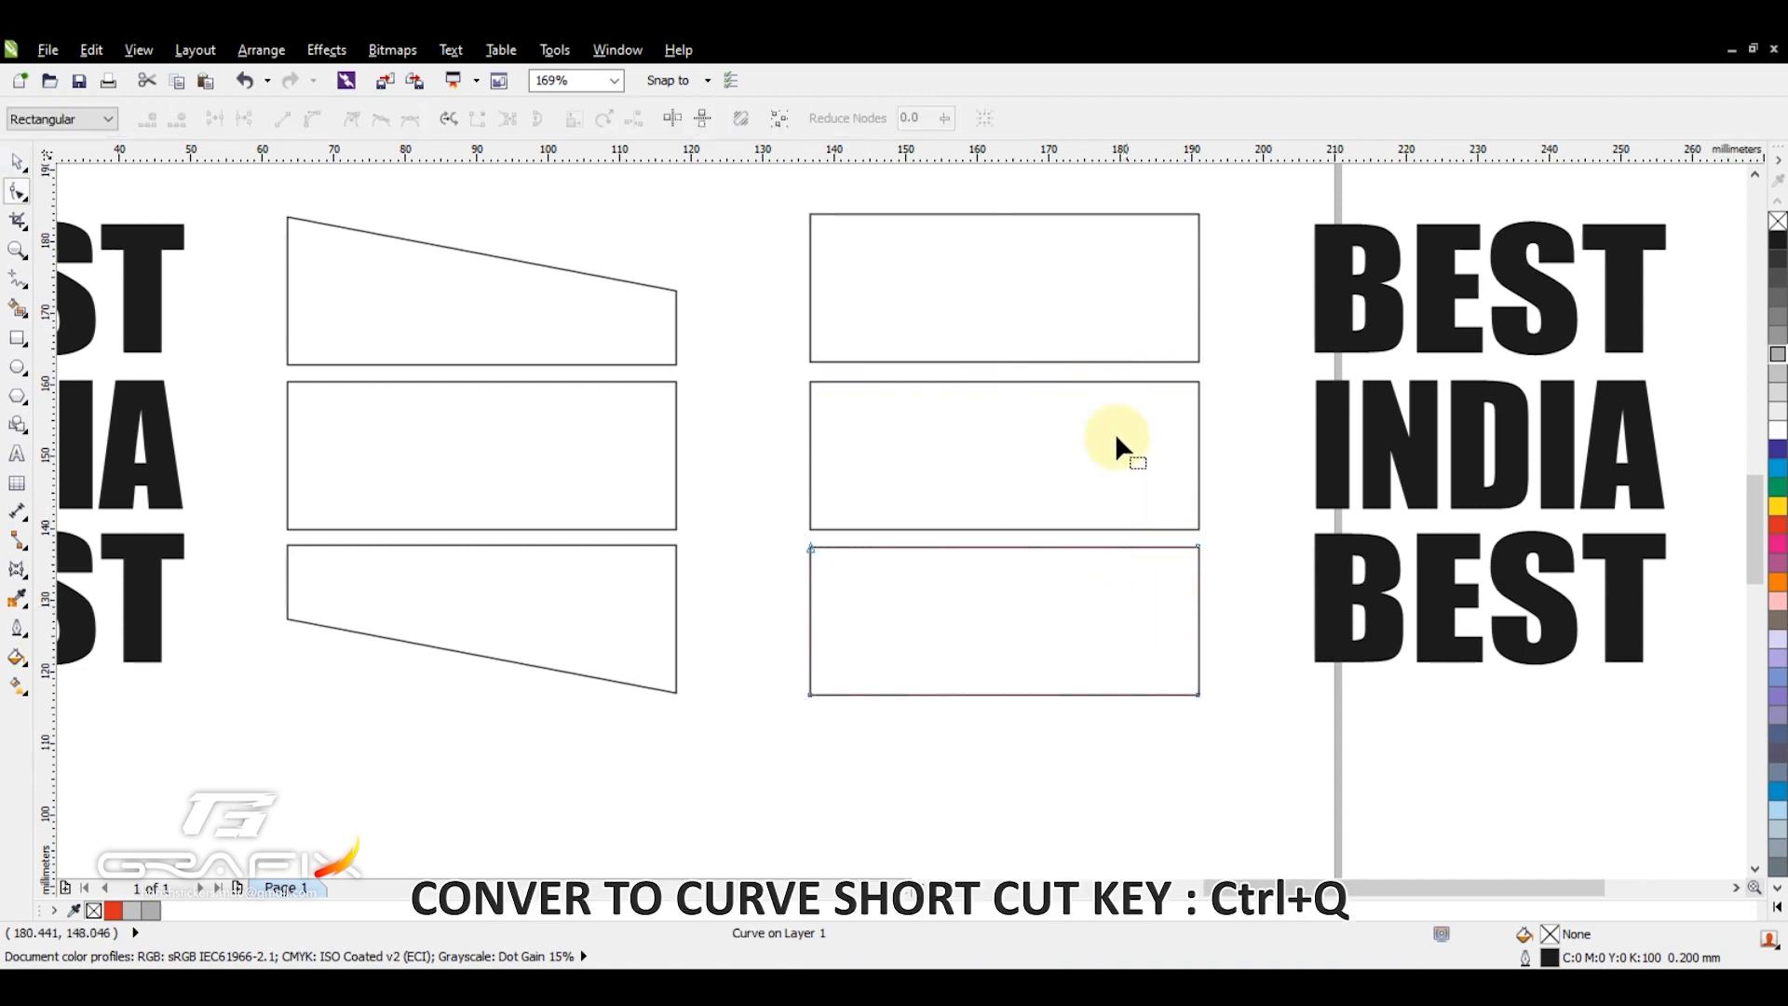
drag(1005, 360, 1013, 290)
drag(1011, 547, 1010, 619)
Turn the middle rectangle into a hexagon by pulling the midpoints of its upper and lower edges outward.
click(1013, 383)
drag(1013, 363, 1012, 309)
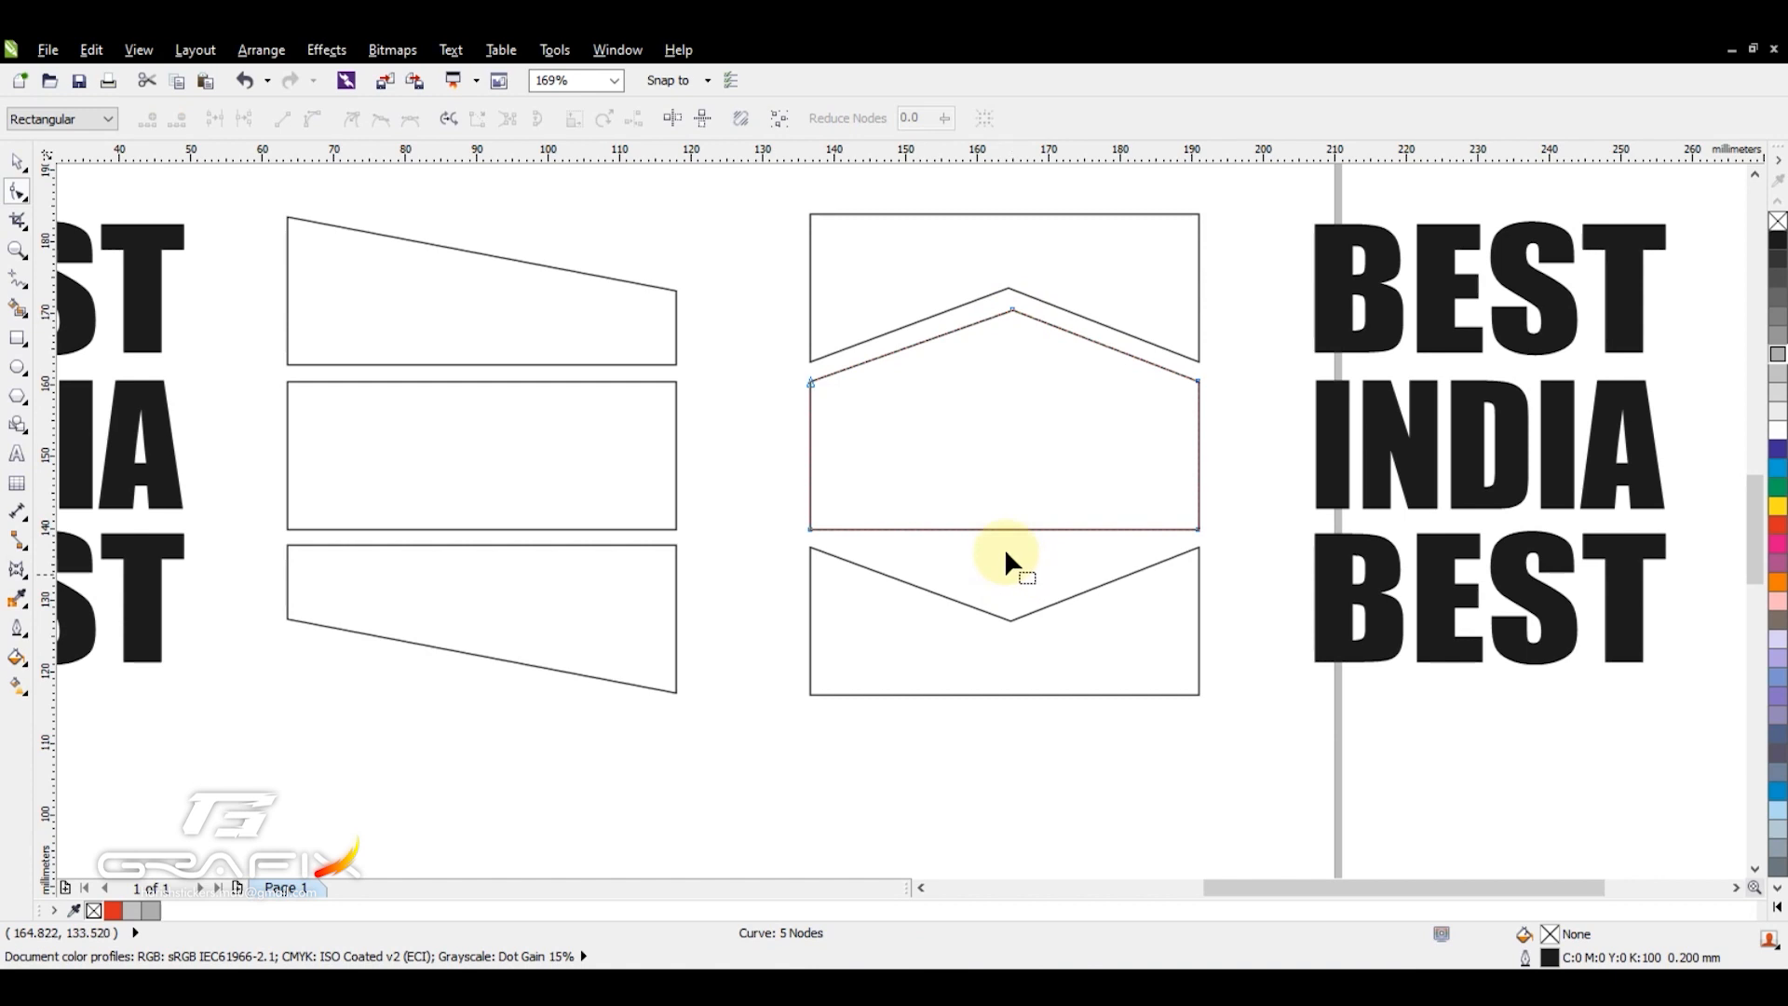
drag(1003, 529, 1012, 599)
key(z)
right_click(1006, 506)
right_click(1022, 476)
drag(497, 243, 1709, 719)
key(space)
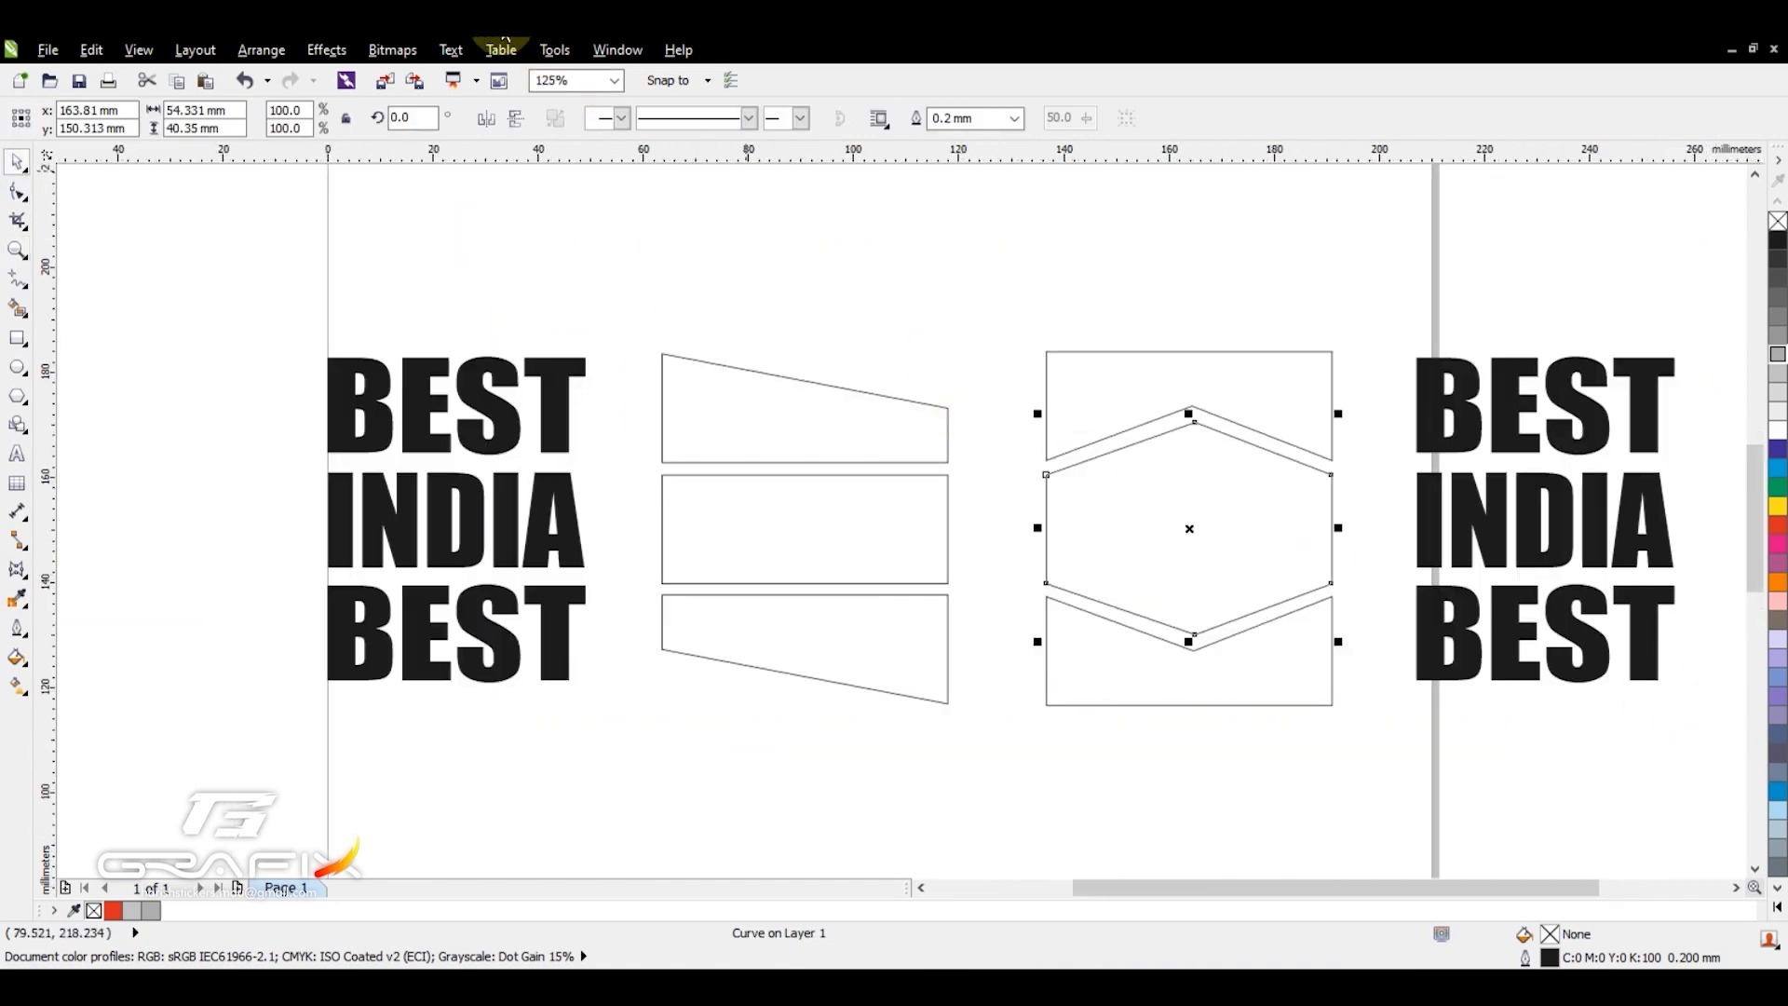
Open the Envelope docker and clear the object selection.
click(629, 47)
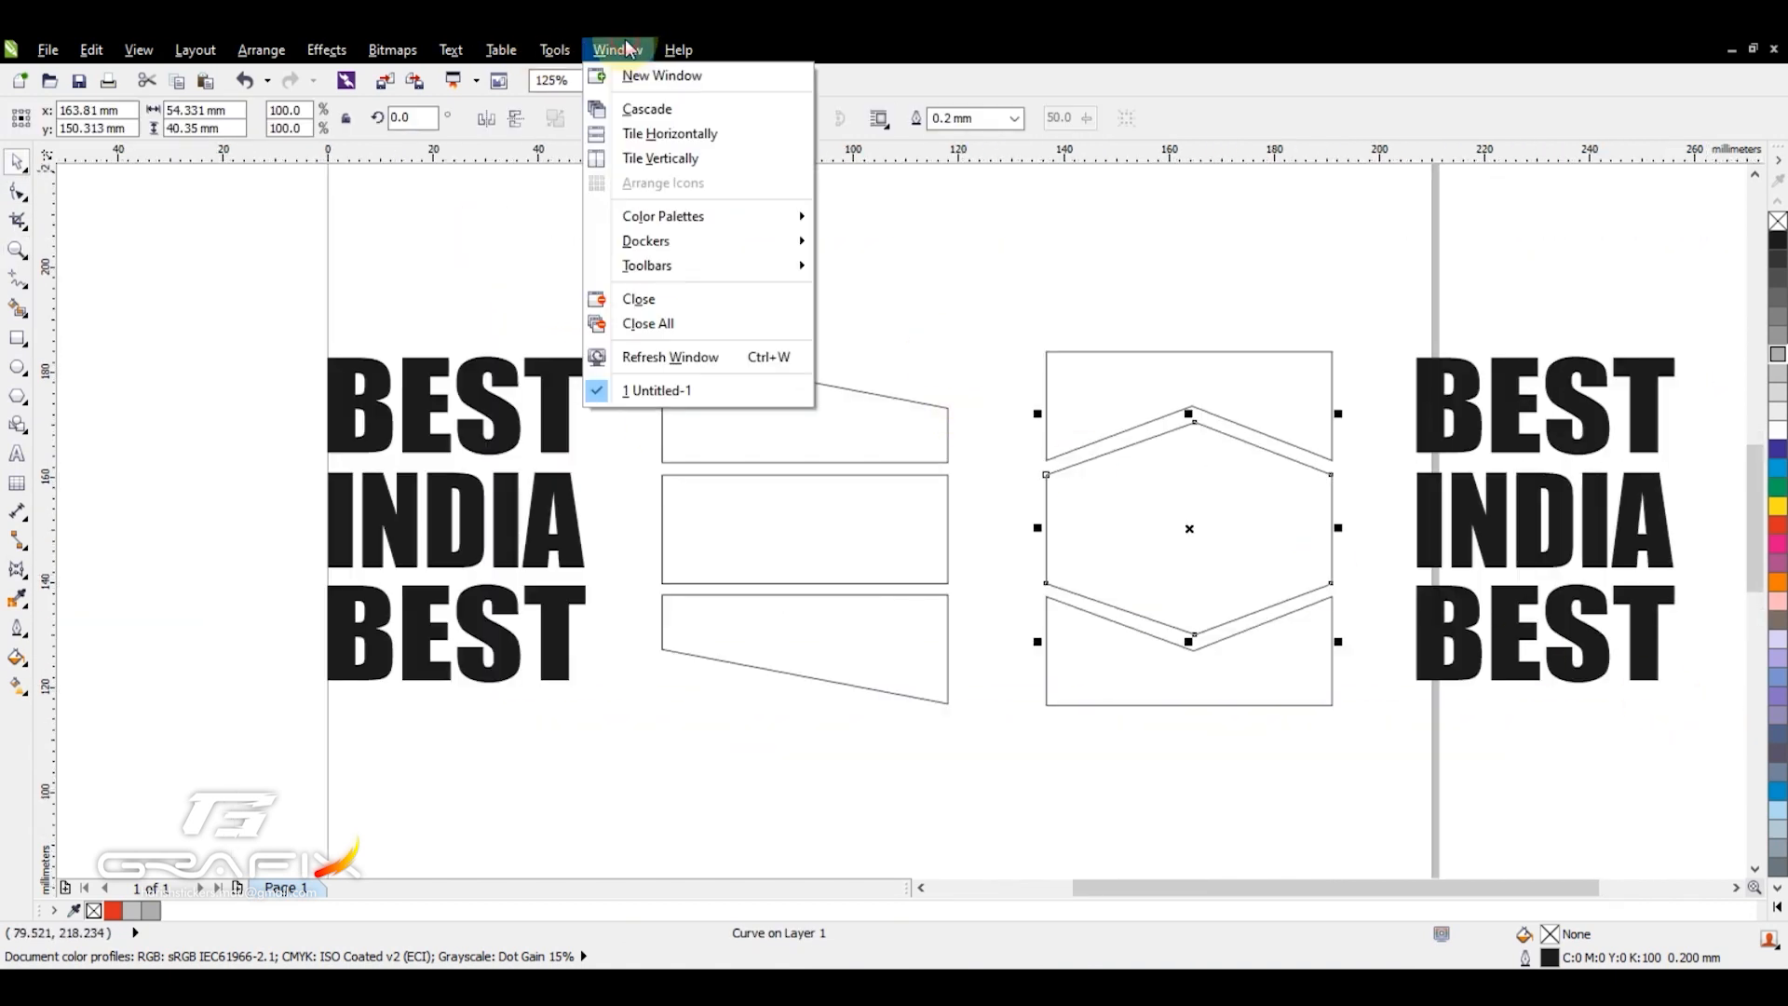
click(706, 238)
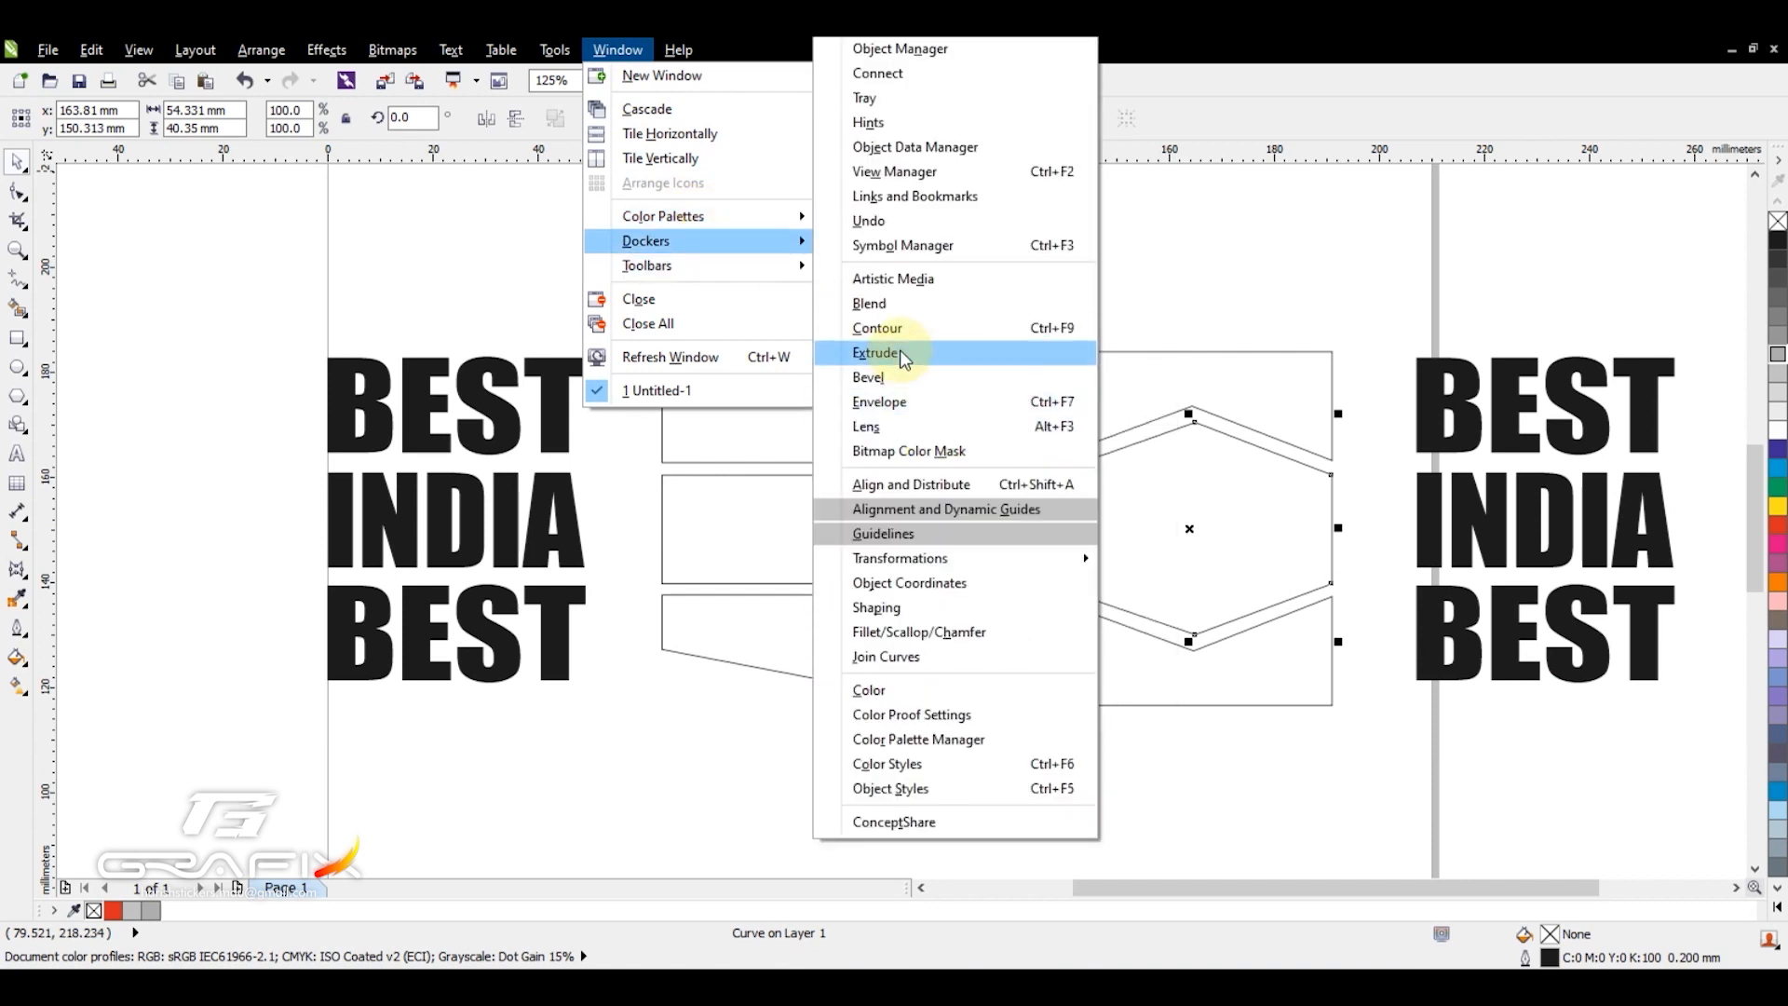
click(901, 408)
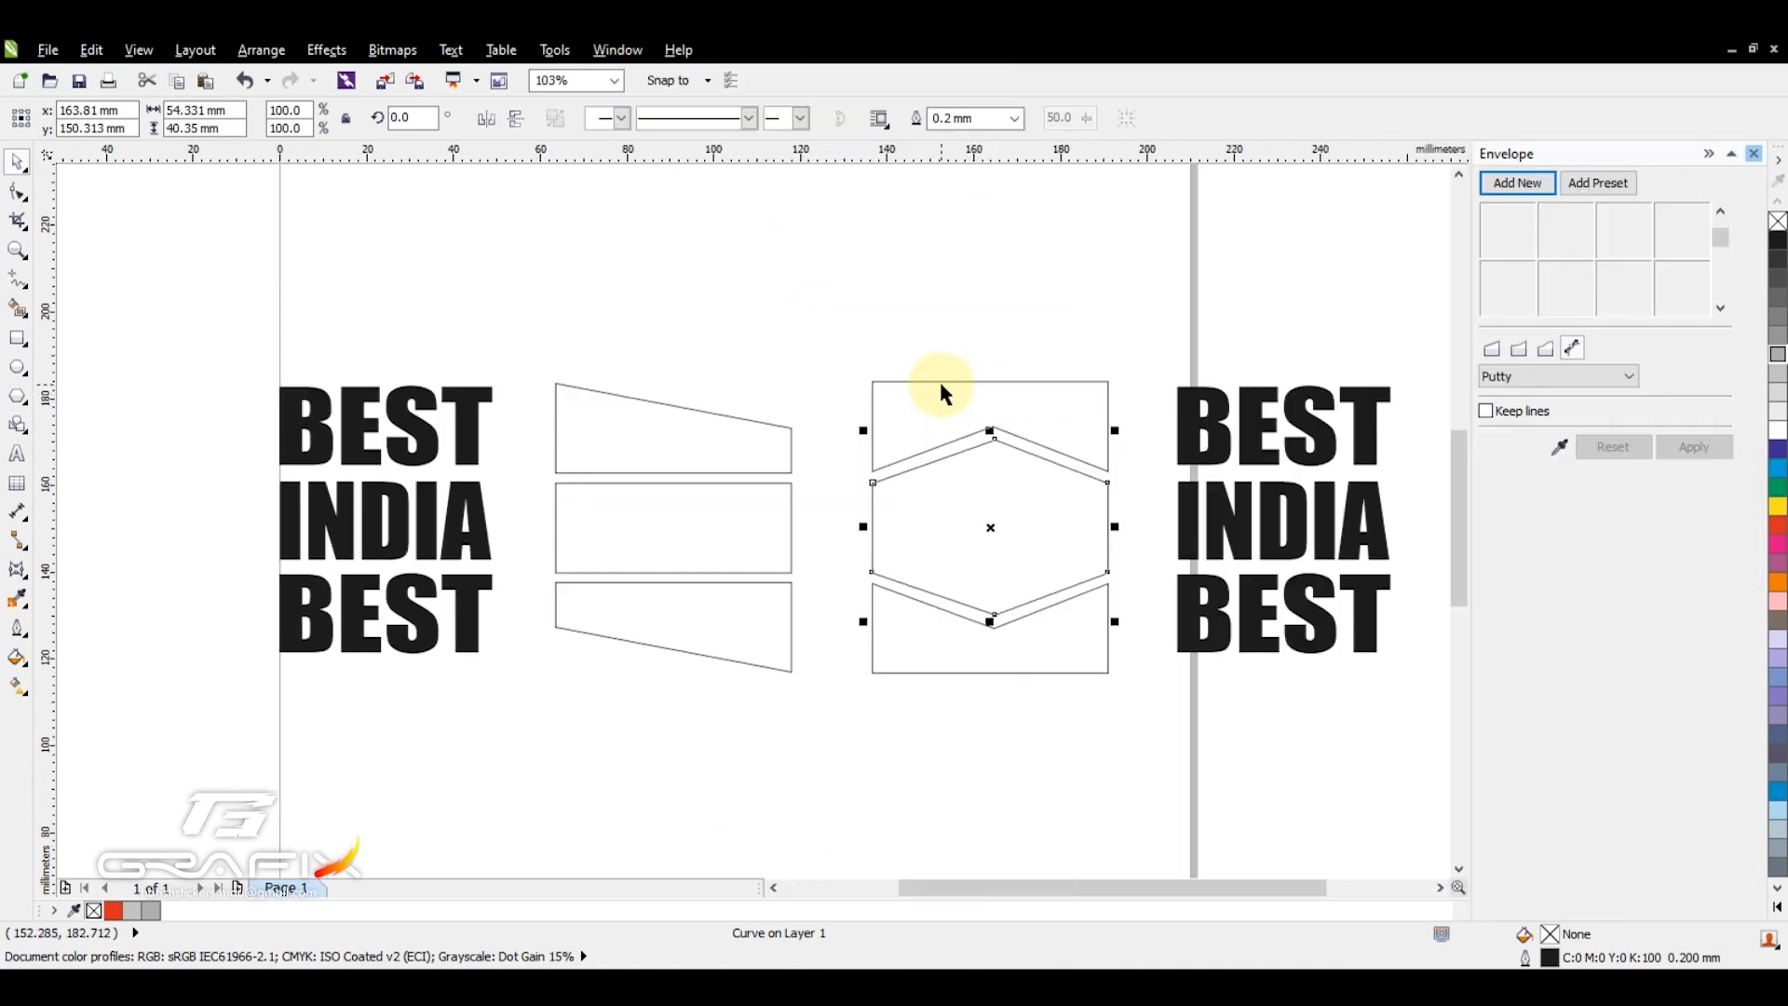
click(1246, 252)
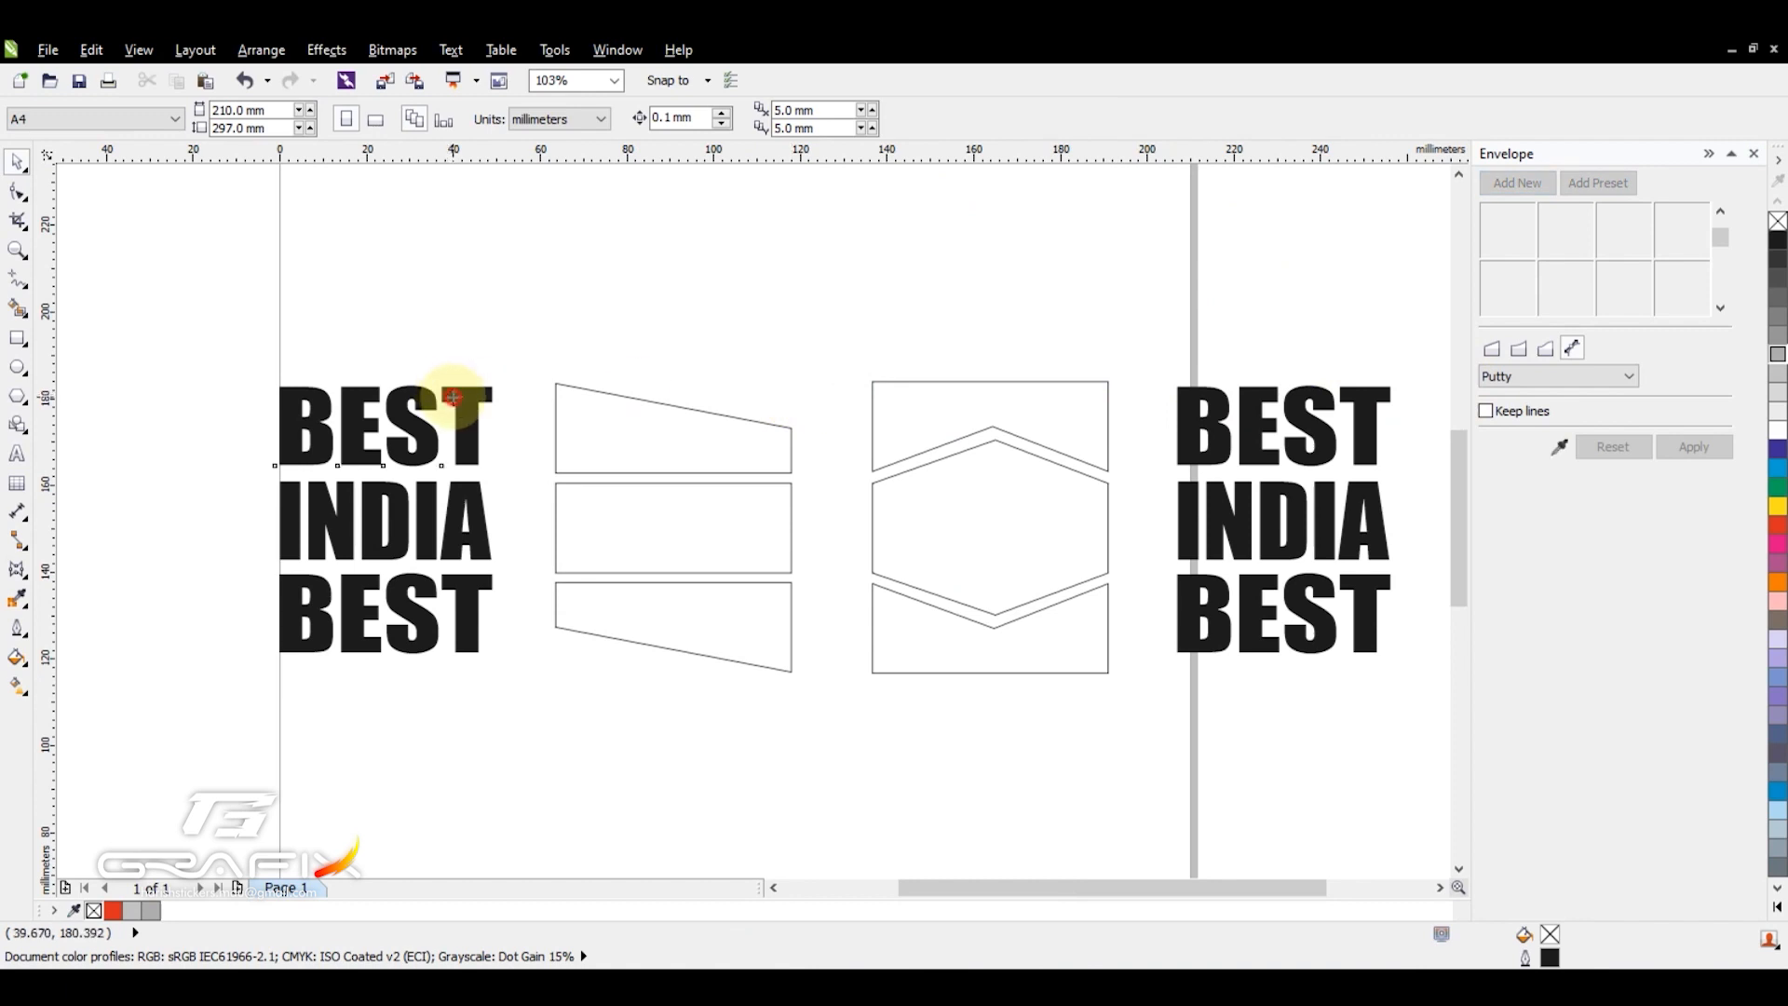
Apply an envelope taken from the top sloped shape to the upper BEST of the left text.
click(453, 397)
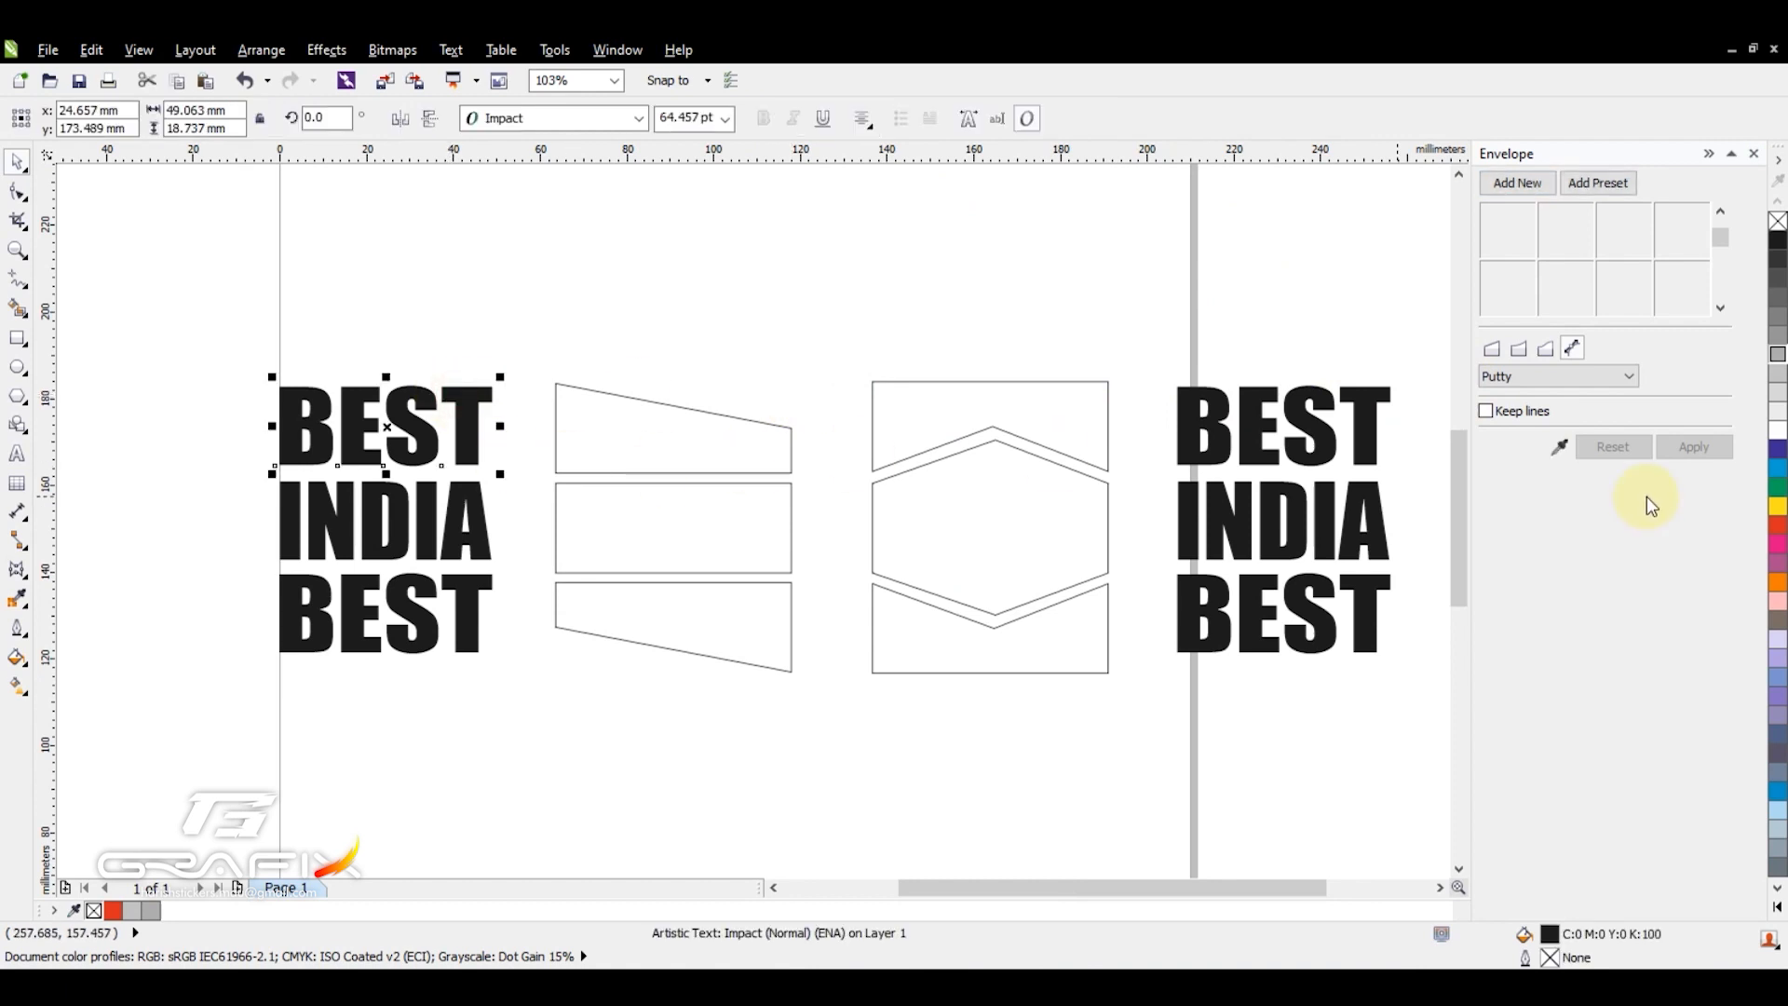
click(1557, 449)
click(743, 421)
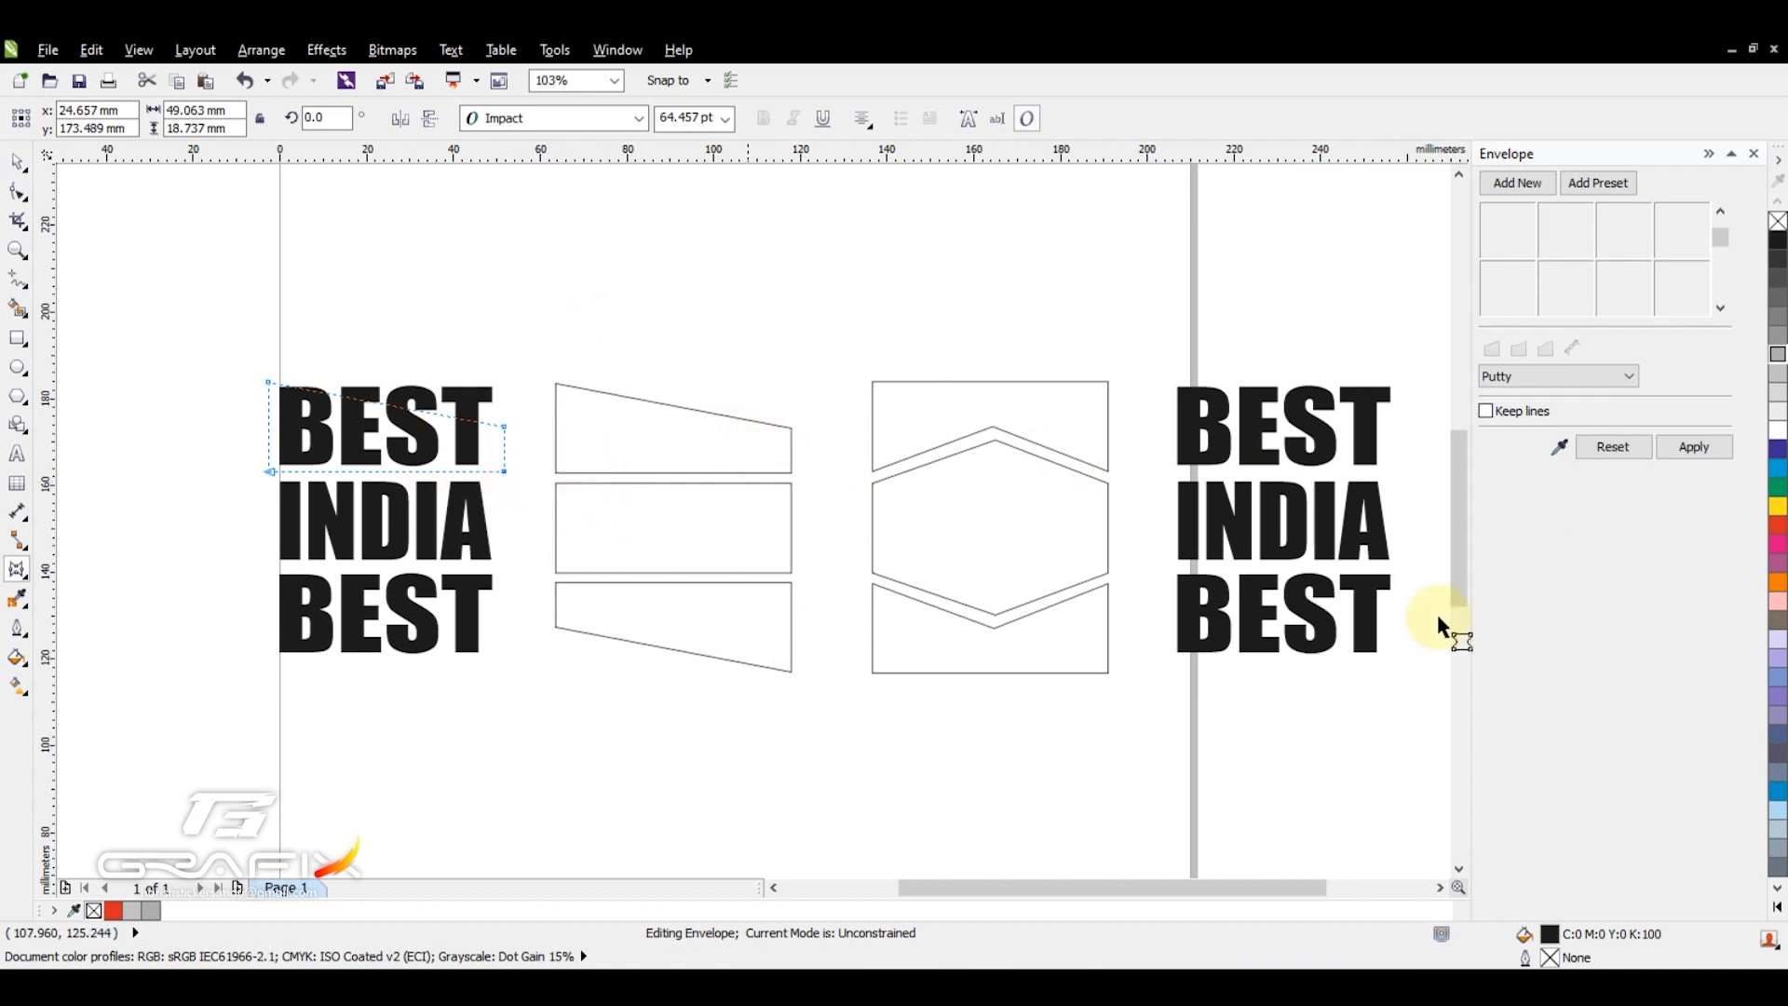
click(1682, 449)
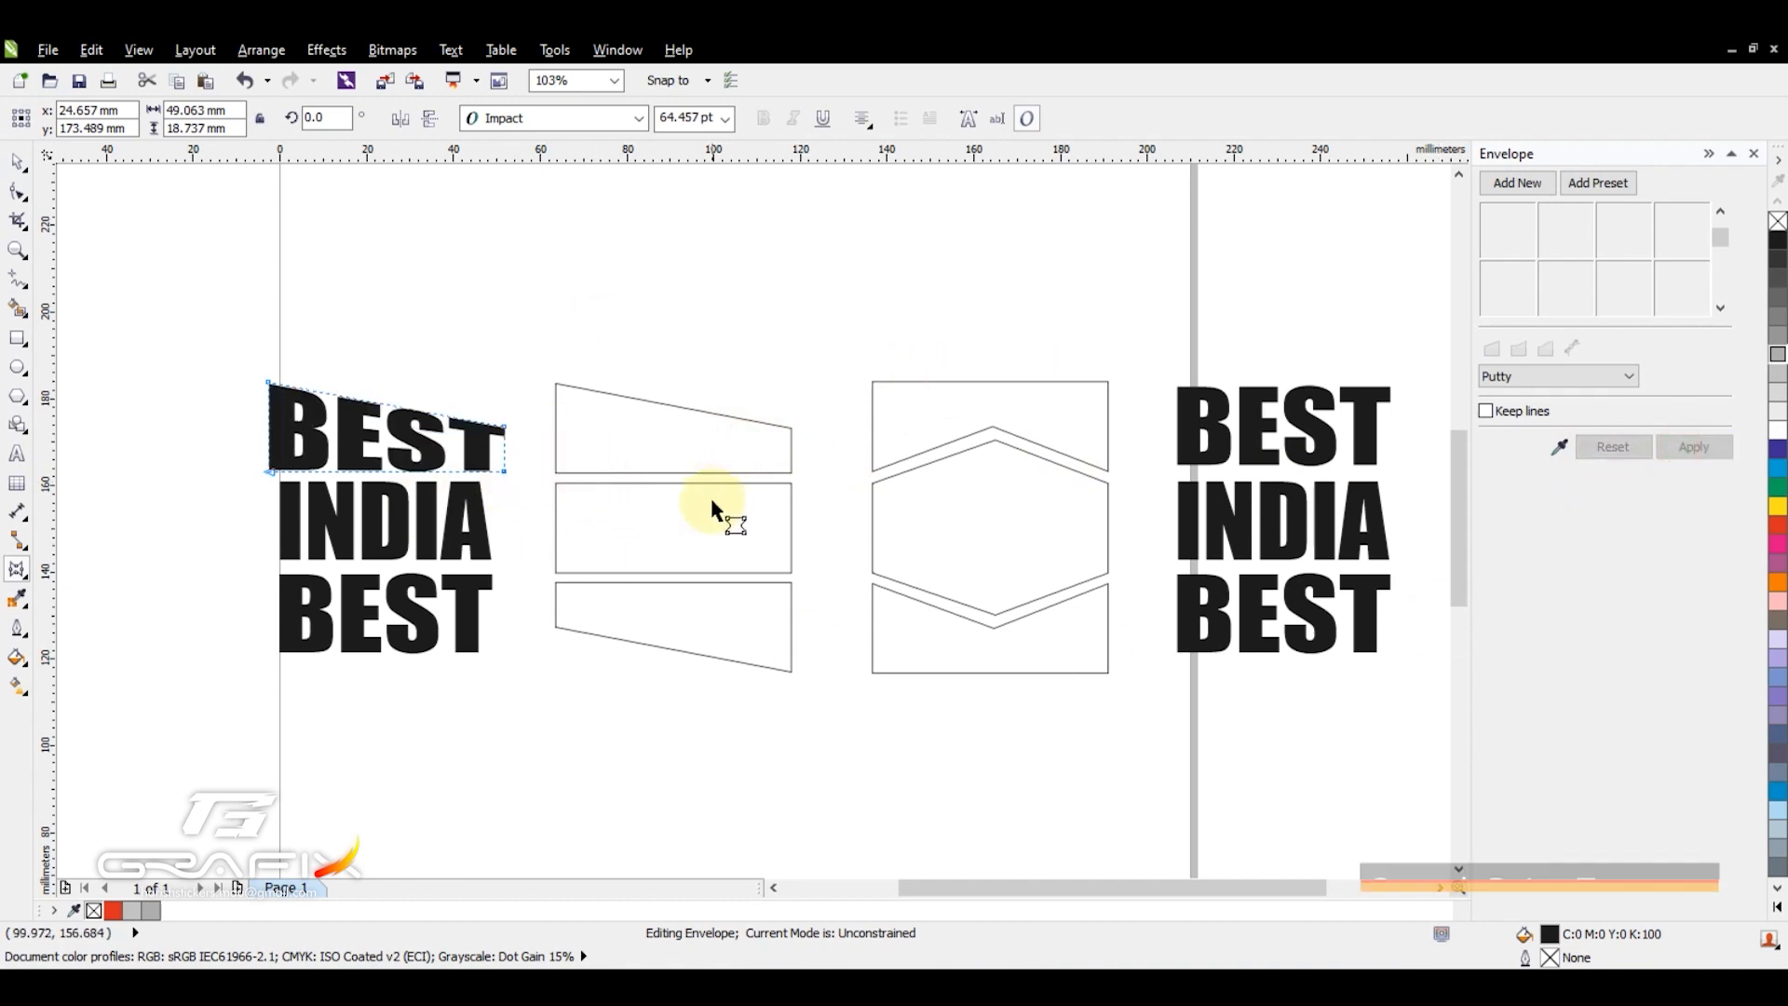
Apply an envelope taken from the plain middle rectangle to INDIA in the left text.
click(474, 515)
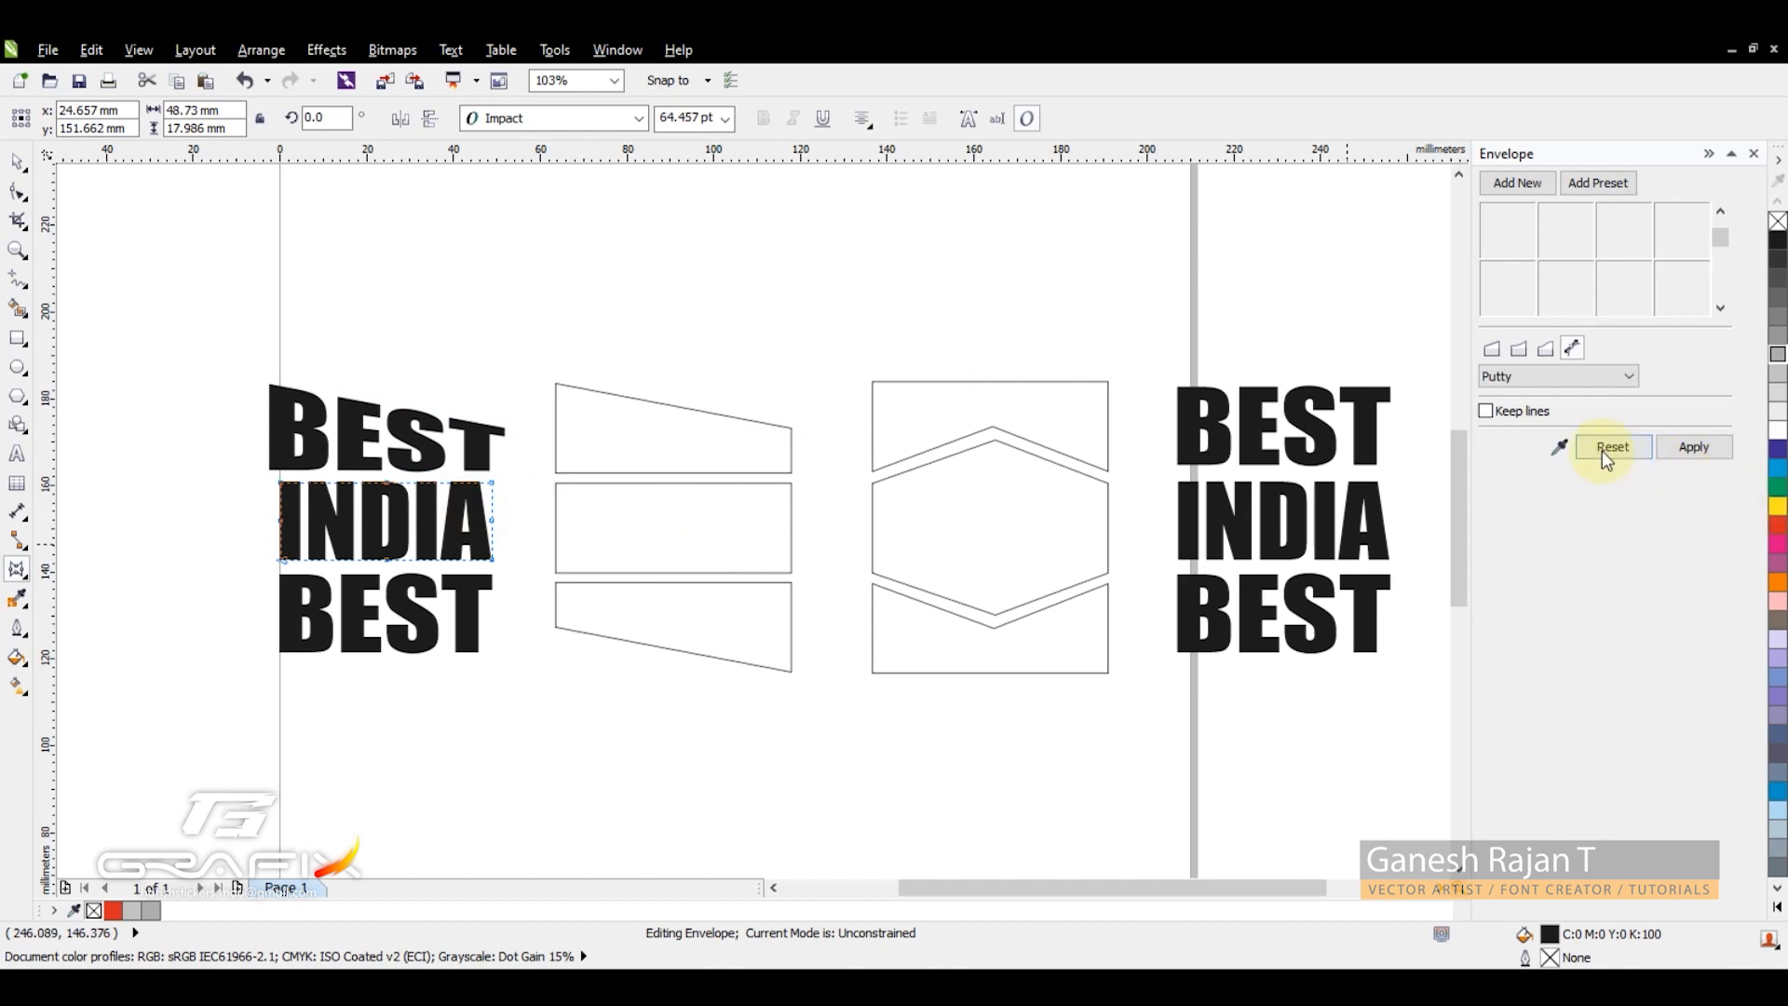
click(1555, 450)
click(675, 518)
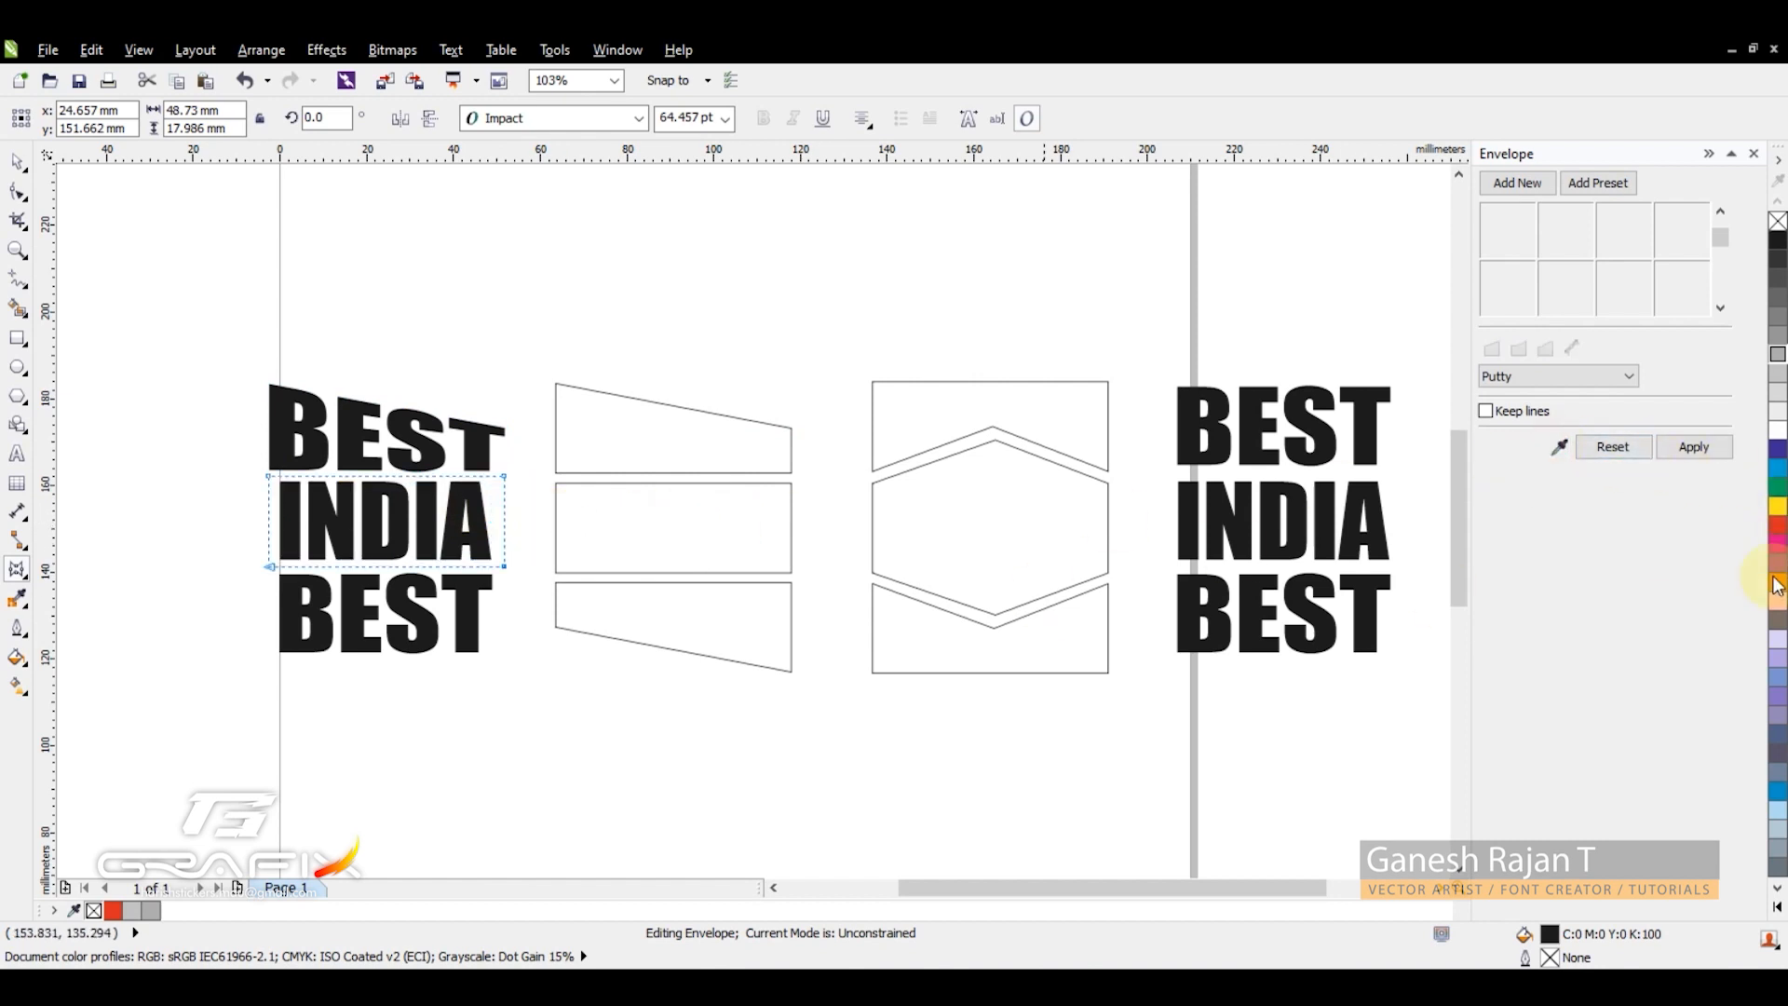
click(1695, 448)
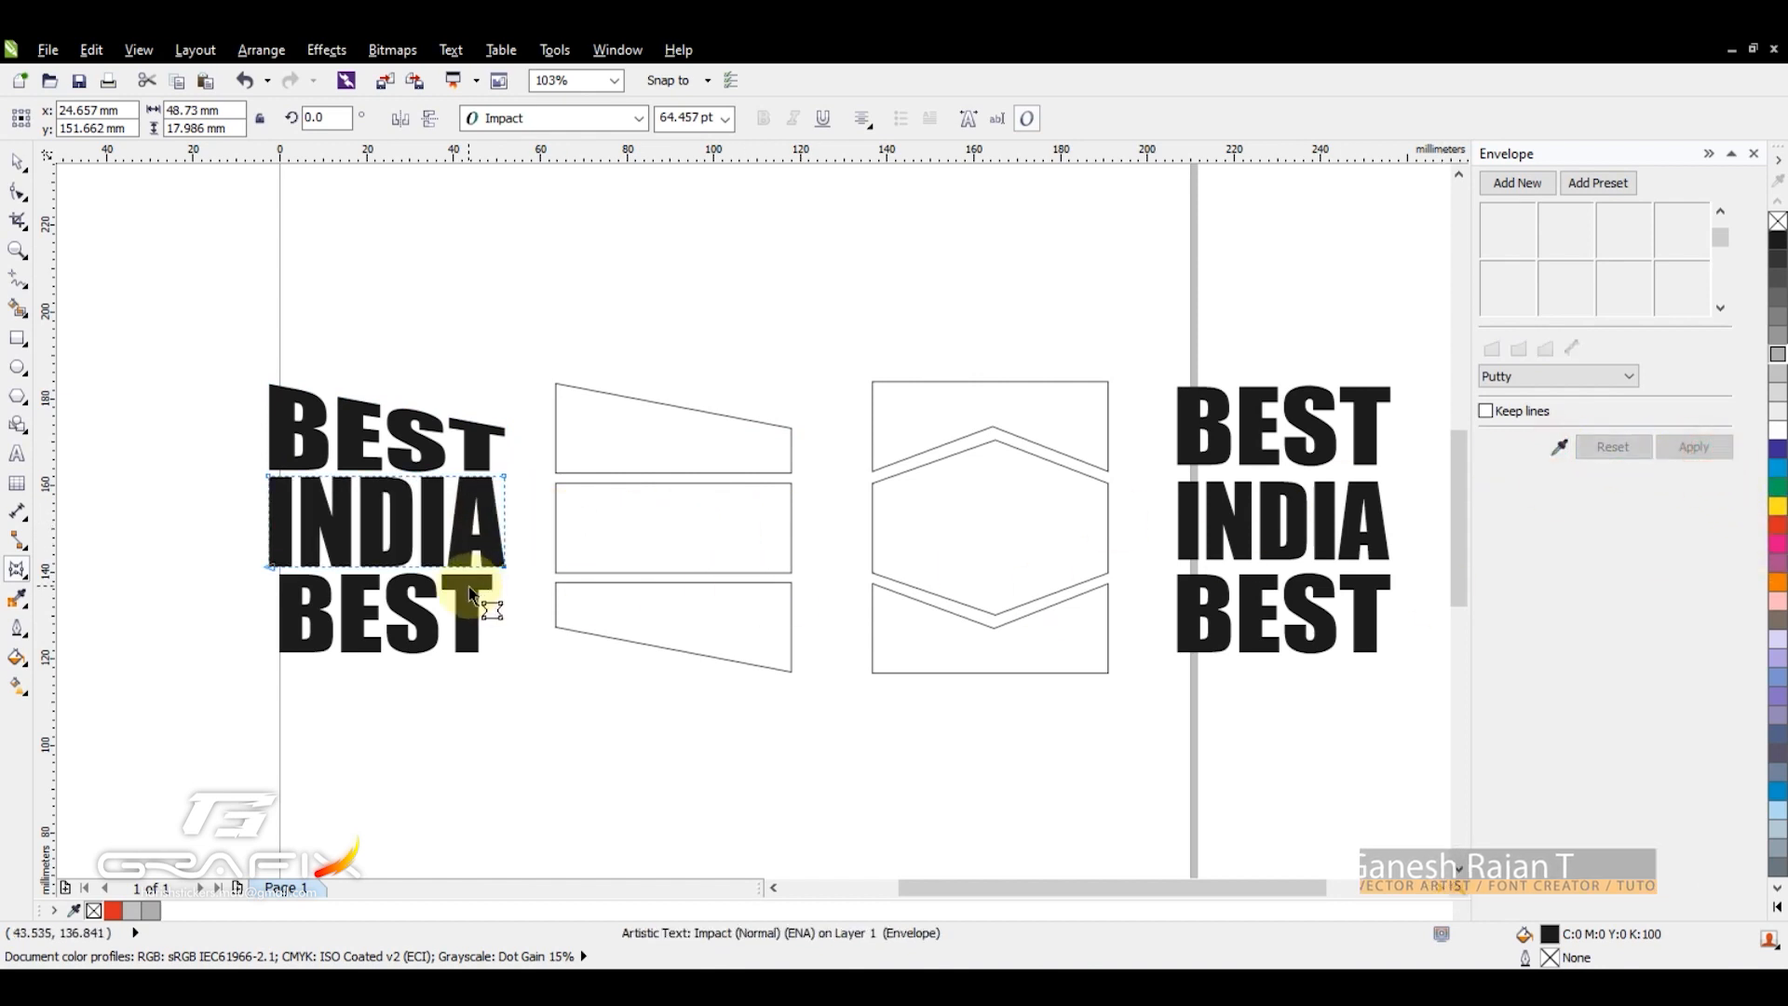
Apply an envelope taken from the bottom sloped shape to the lower BEST of the left text.
click(473, 603)
click(1559, 448)
click(672, 600)
click(1695, 447)
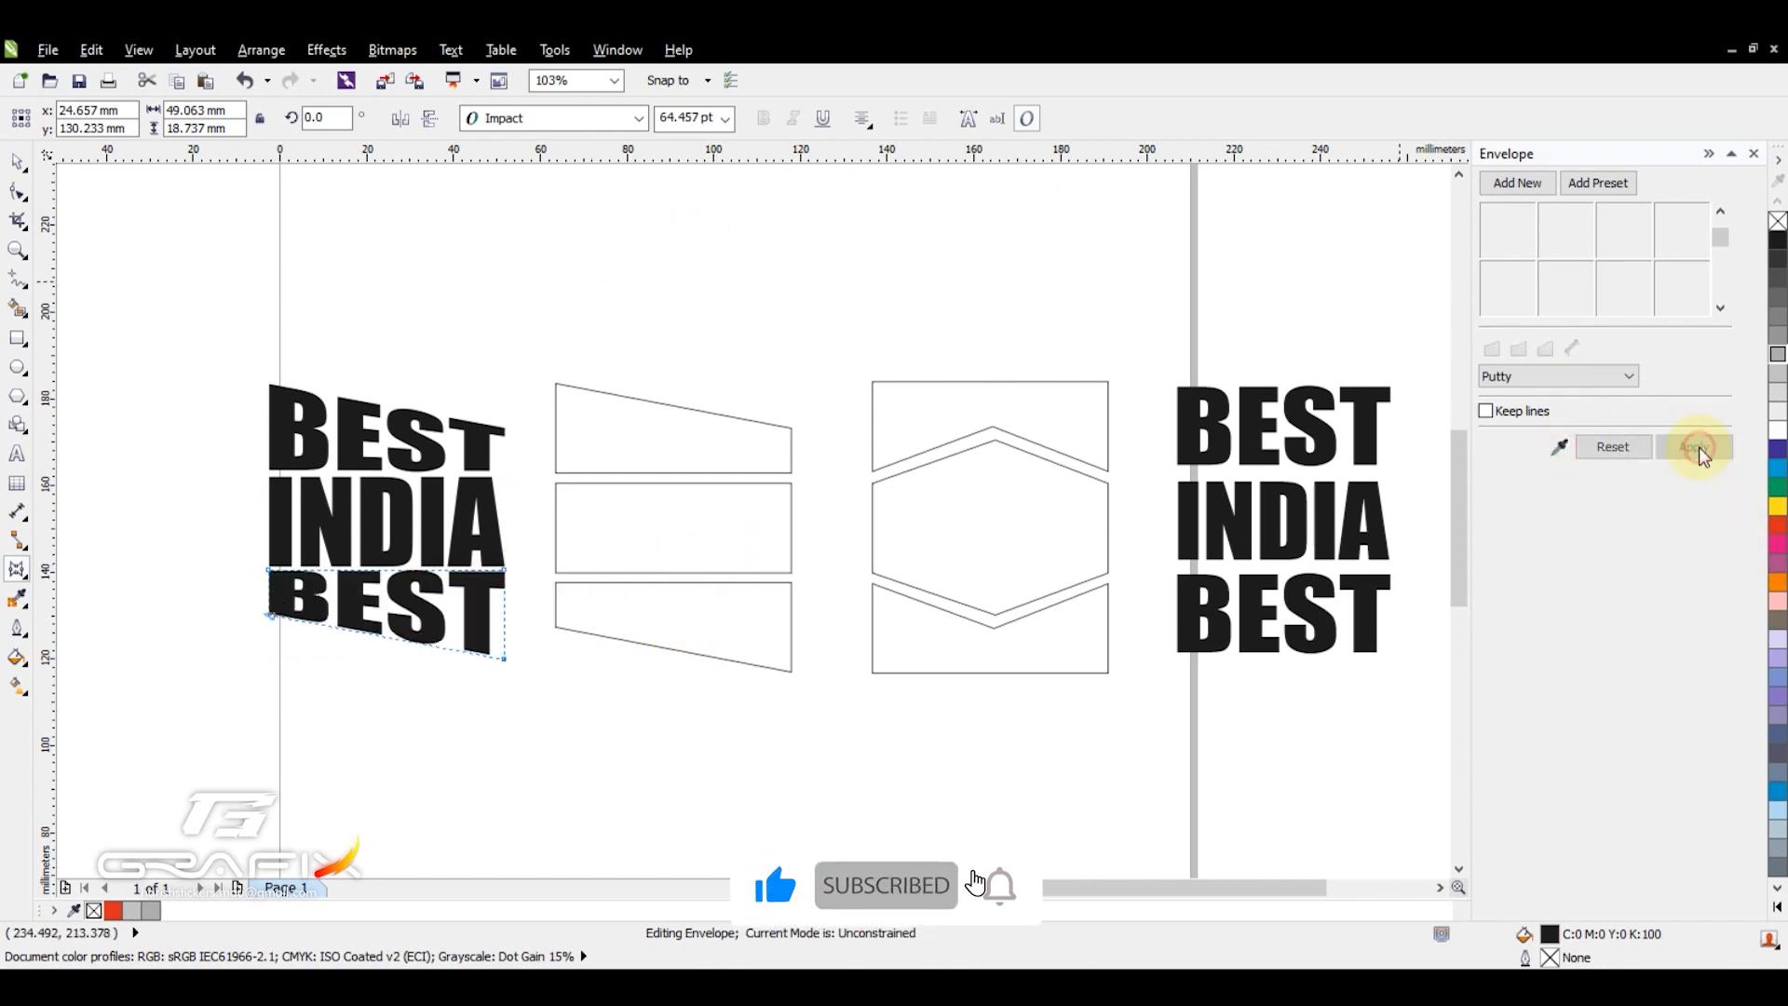
Apply an envelope taken from the top notched shape to the upper BEST of the right text.
click(1213, 407)
click(1559, 451)
click(1096, 403)
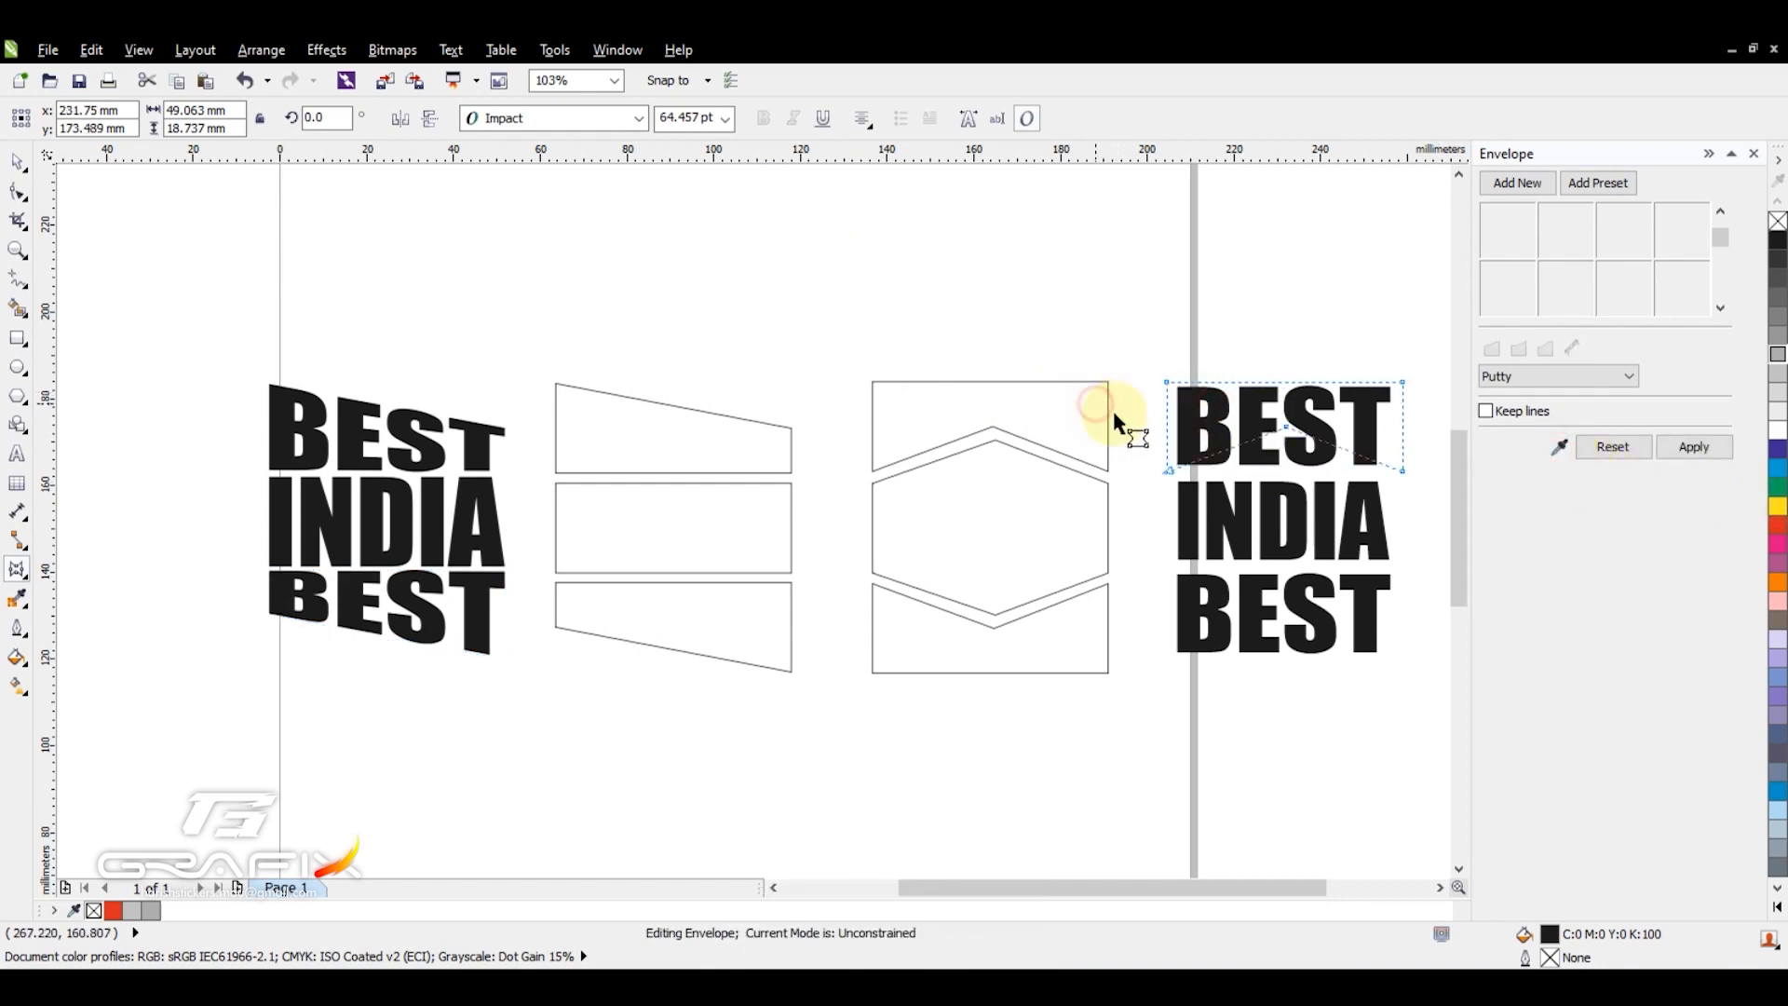
click(1693, 447)
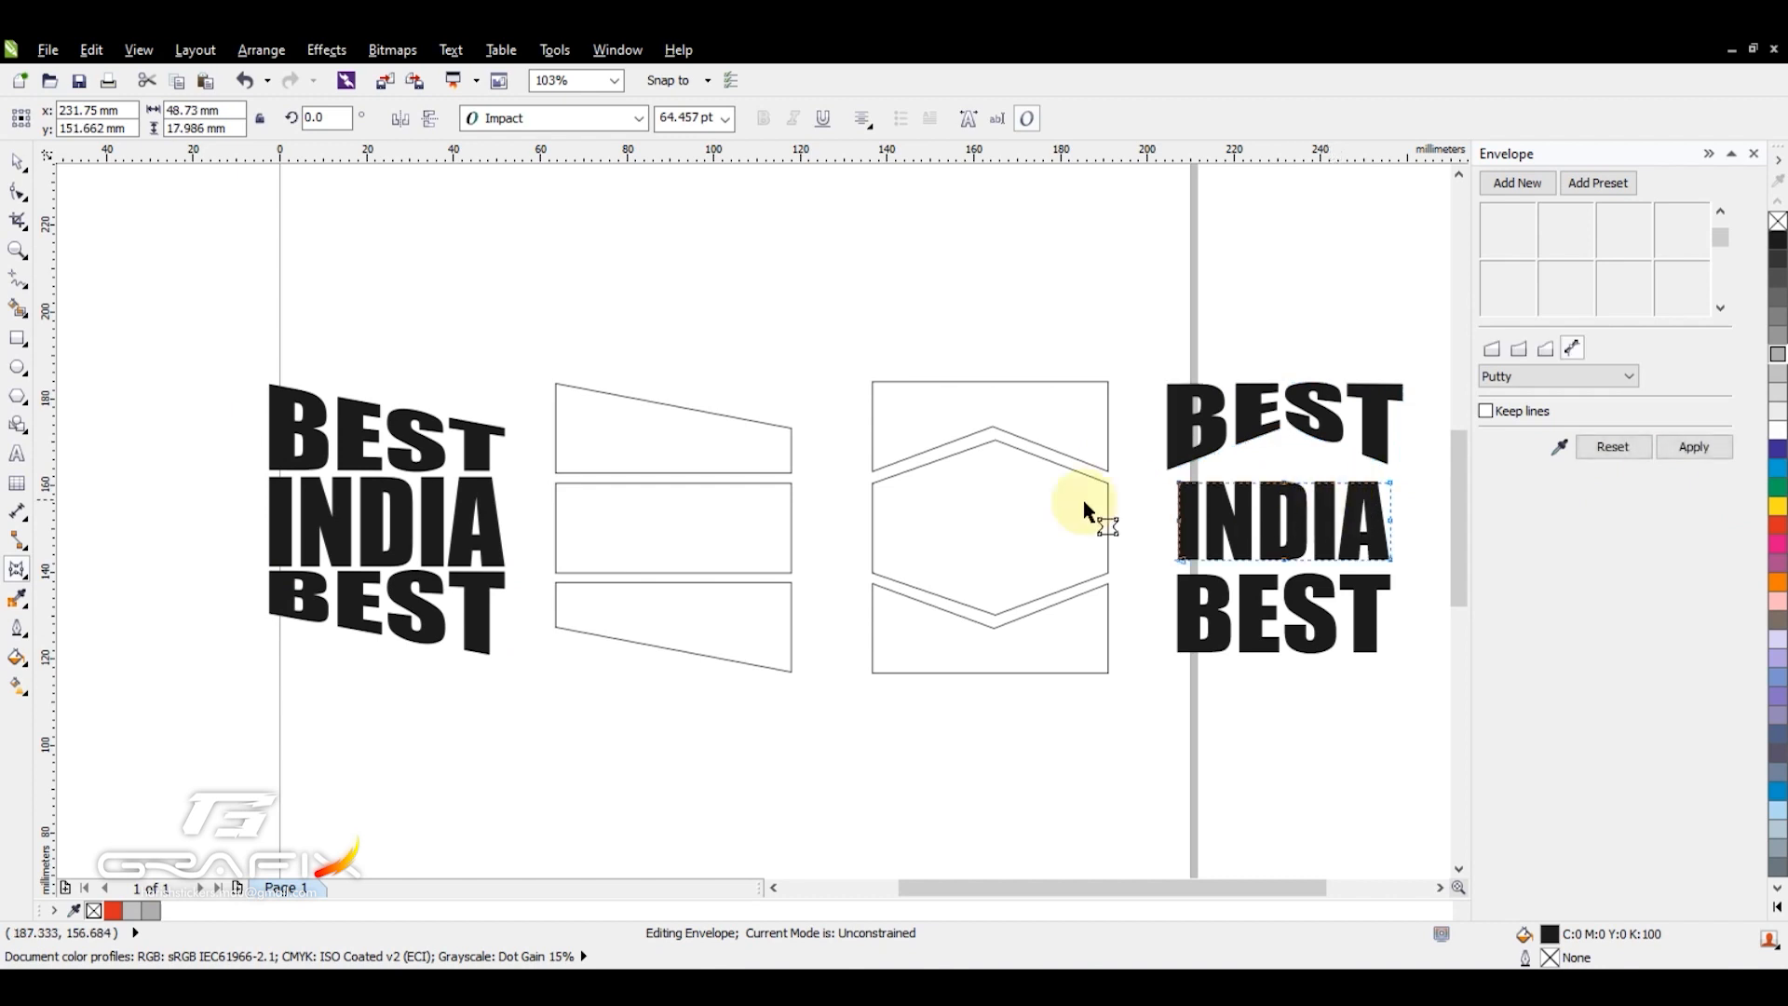
Apply an envelope taken from the hexagon to INDIA in the right text.
click(1559, 450)
click(1034, 520)
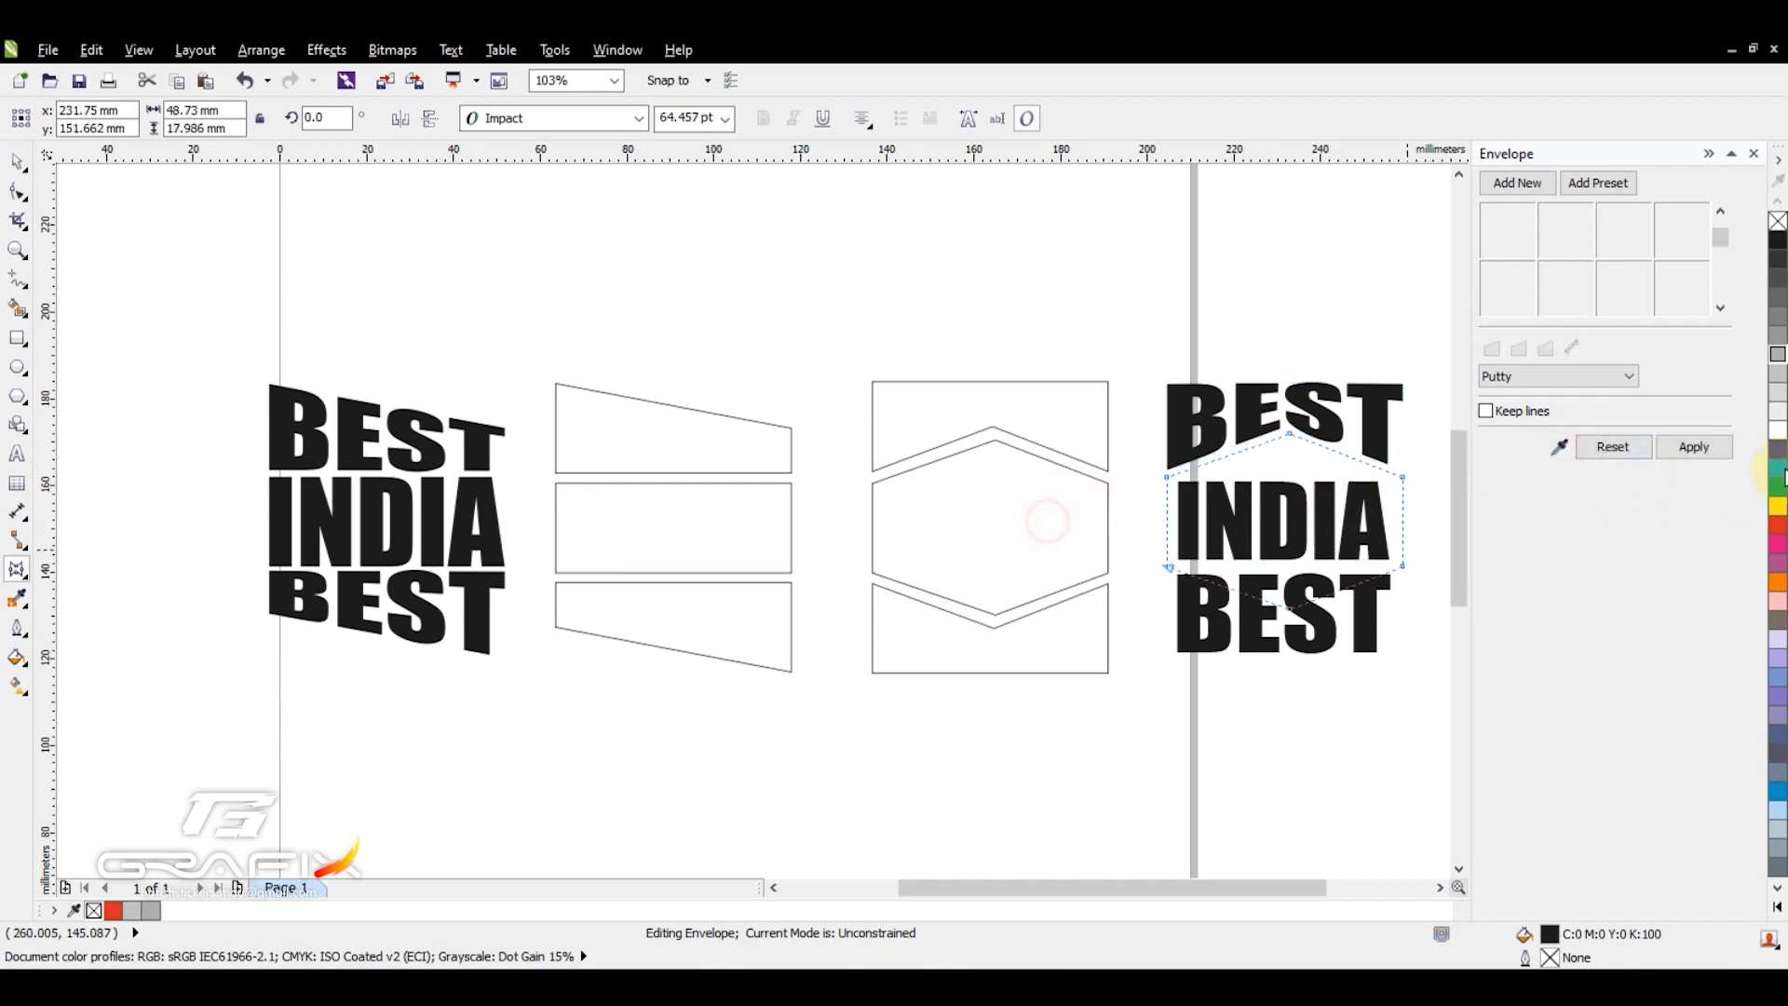
click(1716, 449)
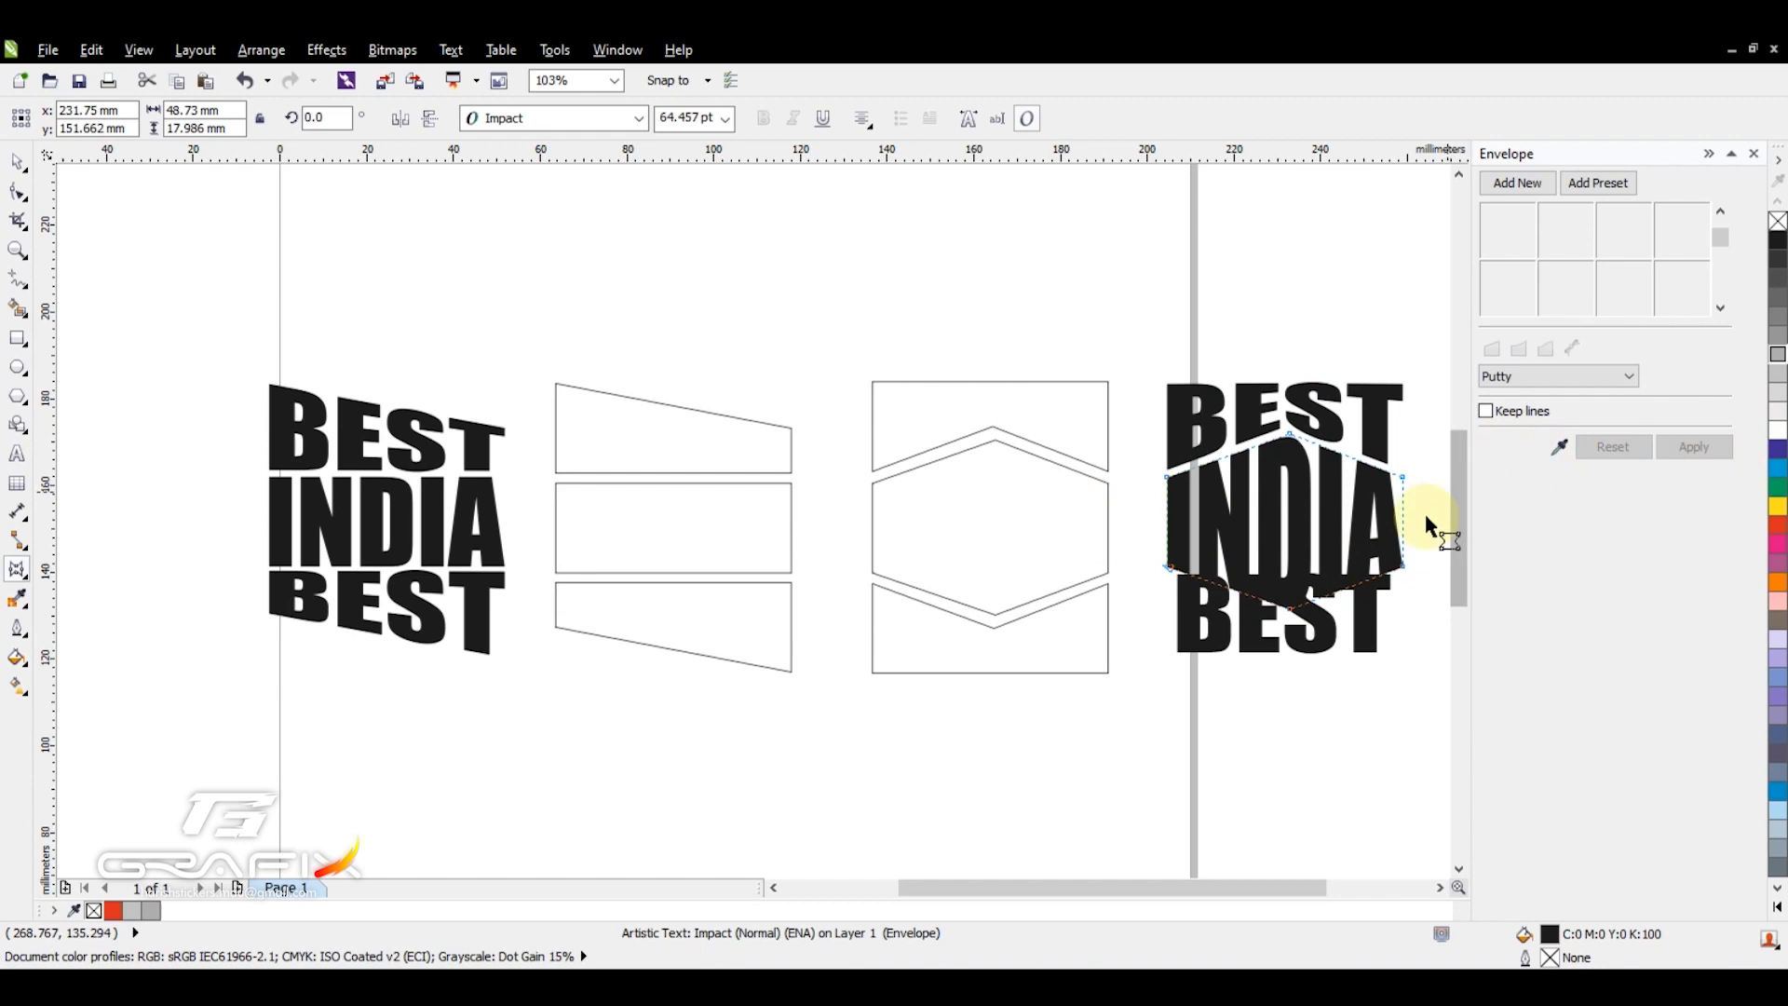
Apply an envelope taken from the bottom notched shape to the lower BEST of the right text.
click(1373, 607)
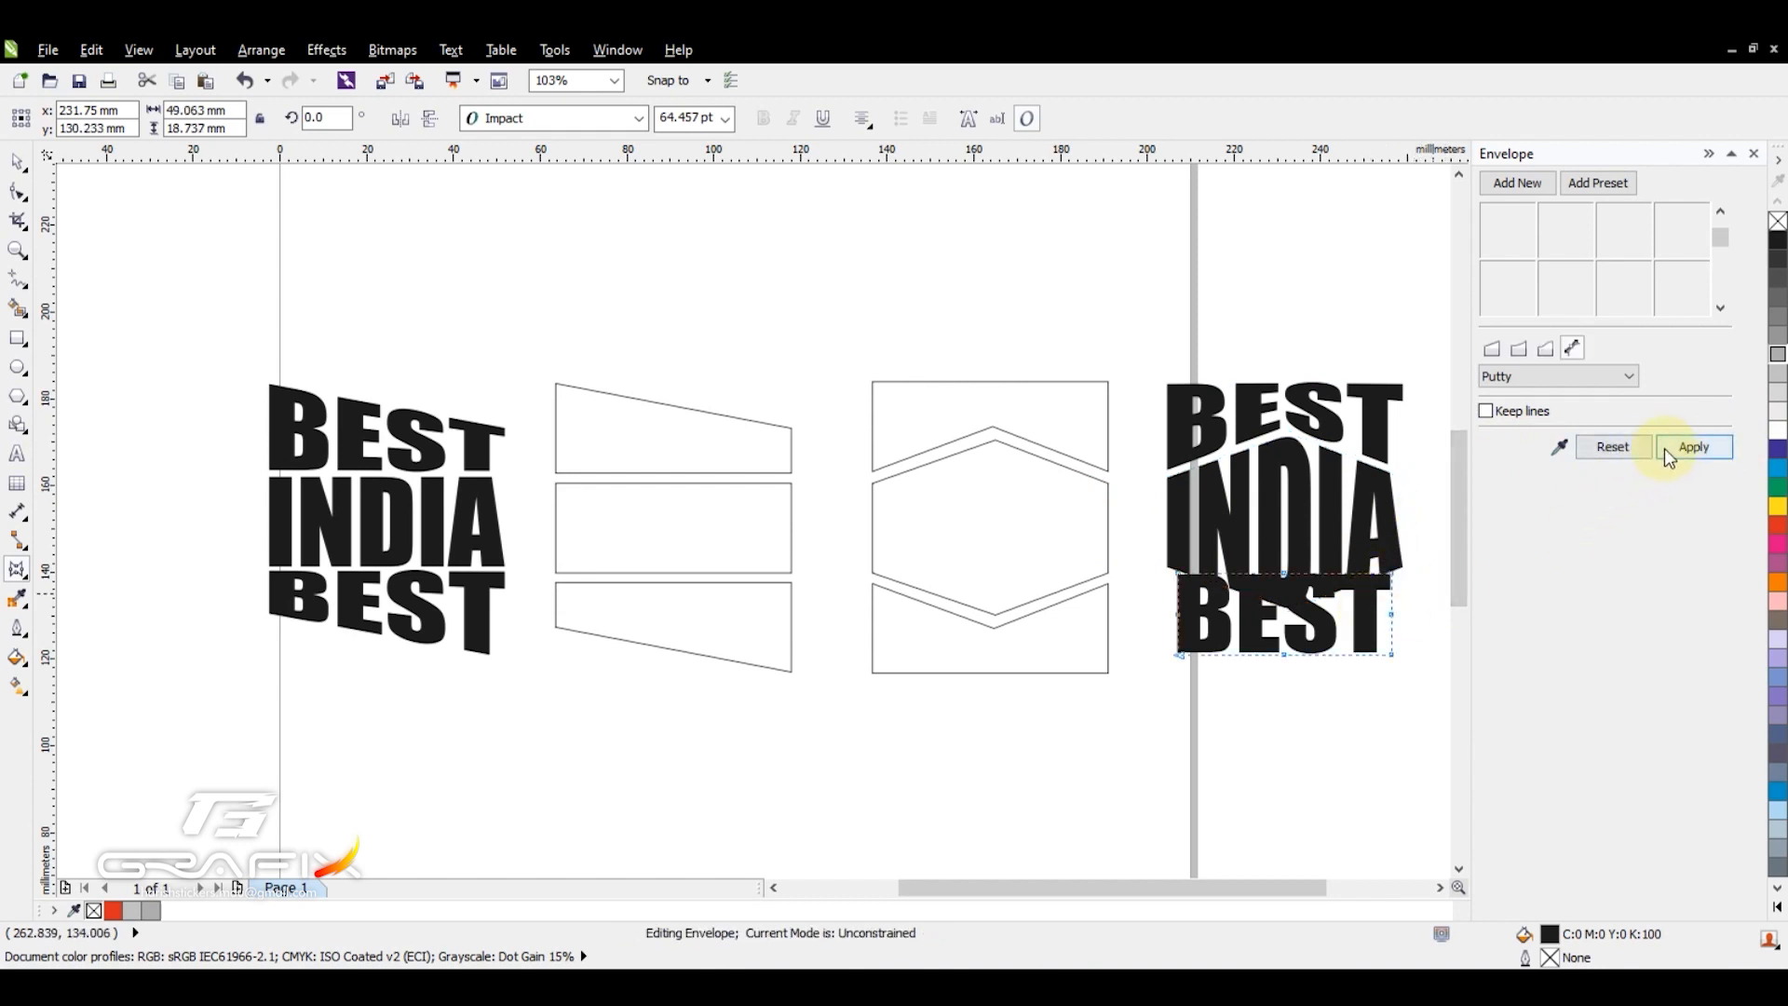
click(1061, 622)
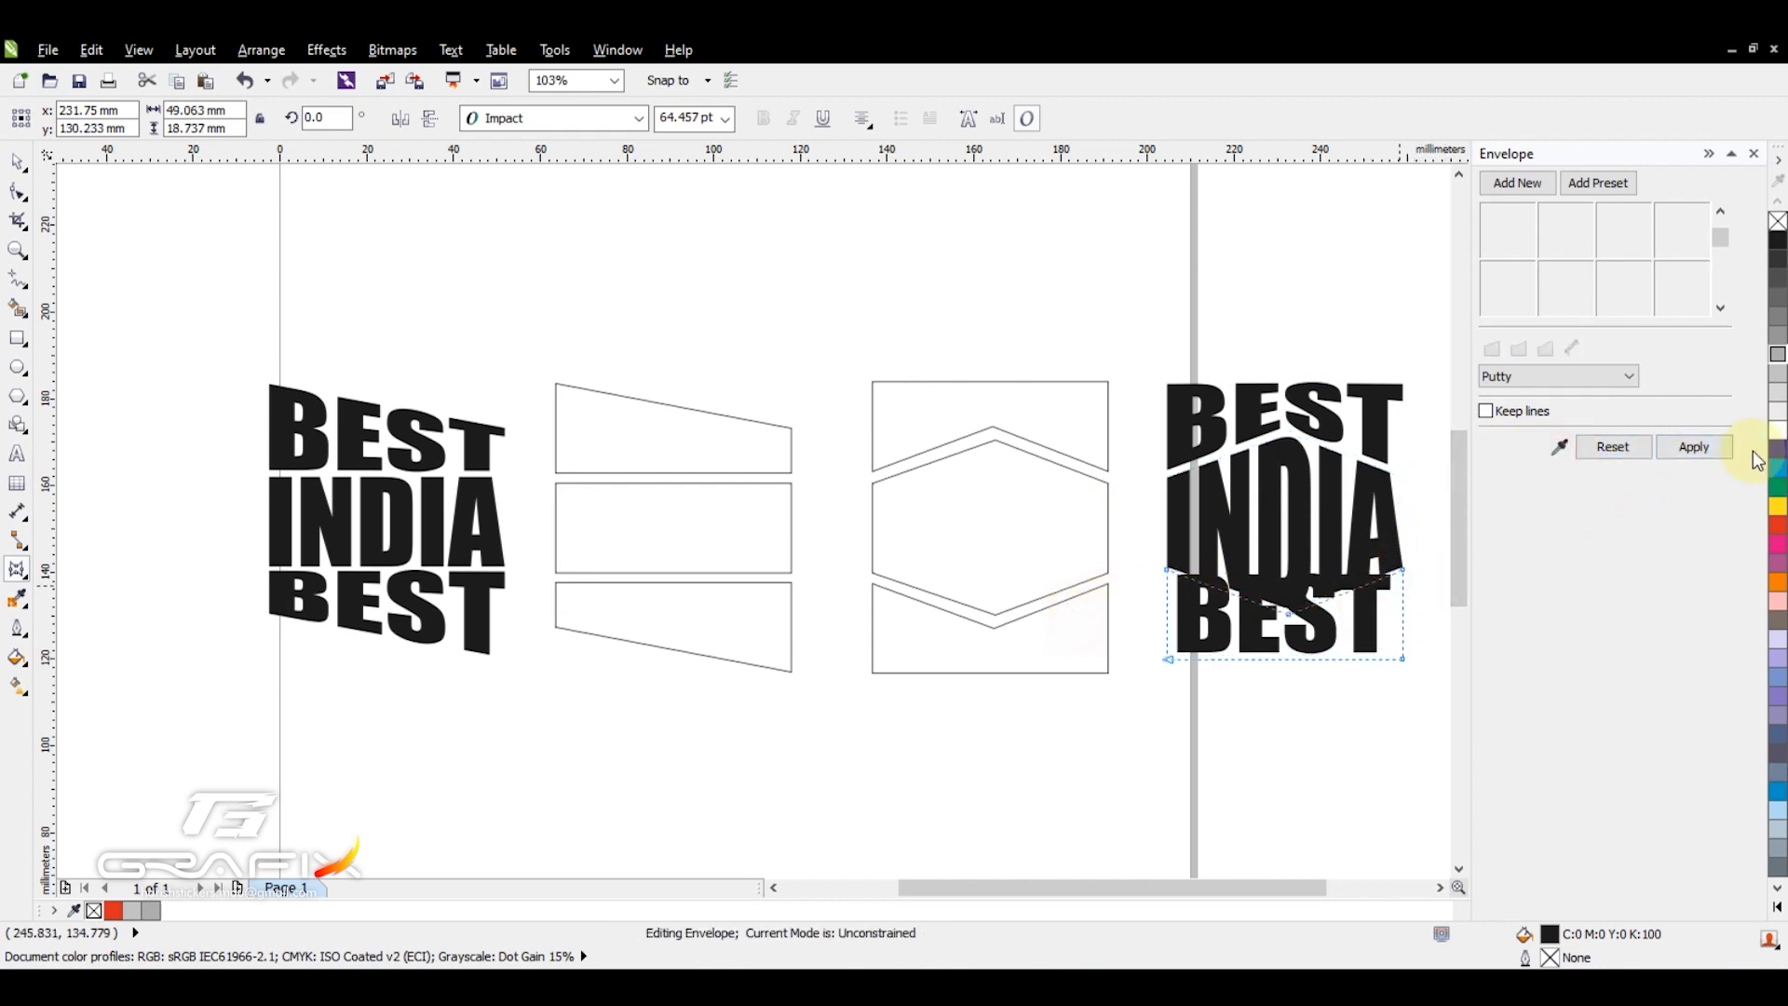
click(1713, 447)
Fill the upper and lower BEST words of the right text with light gray.
key(z)
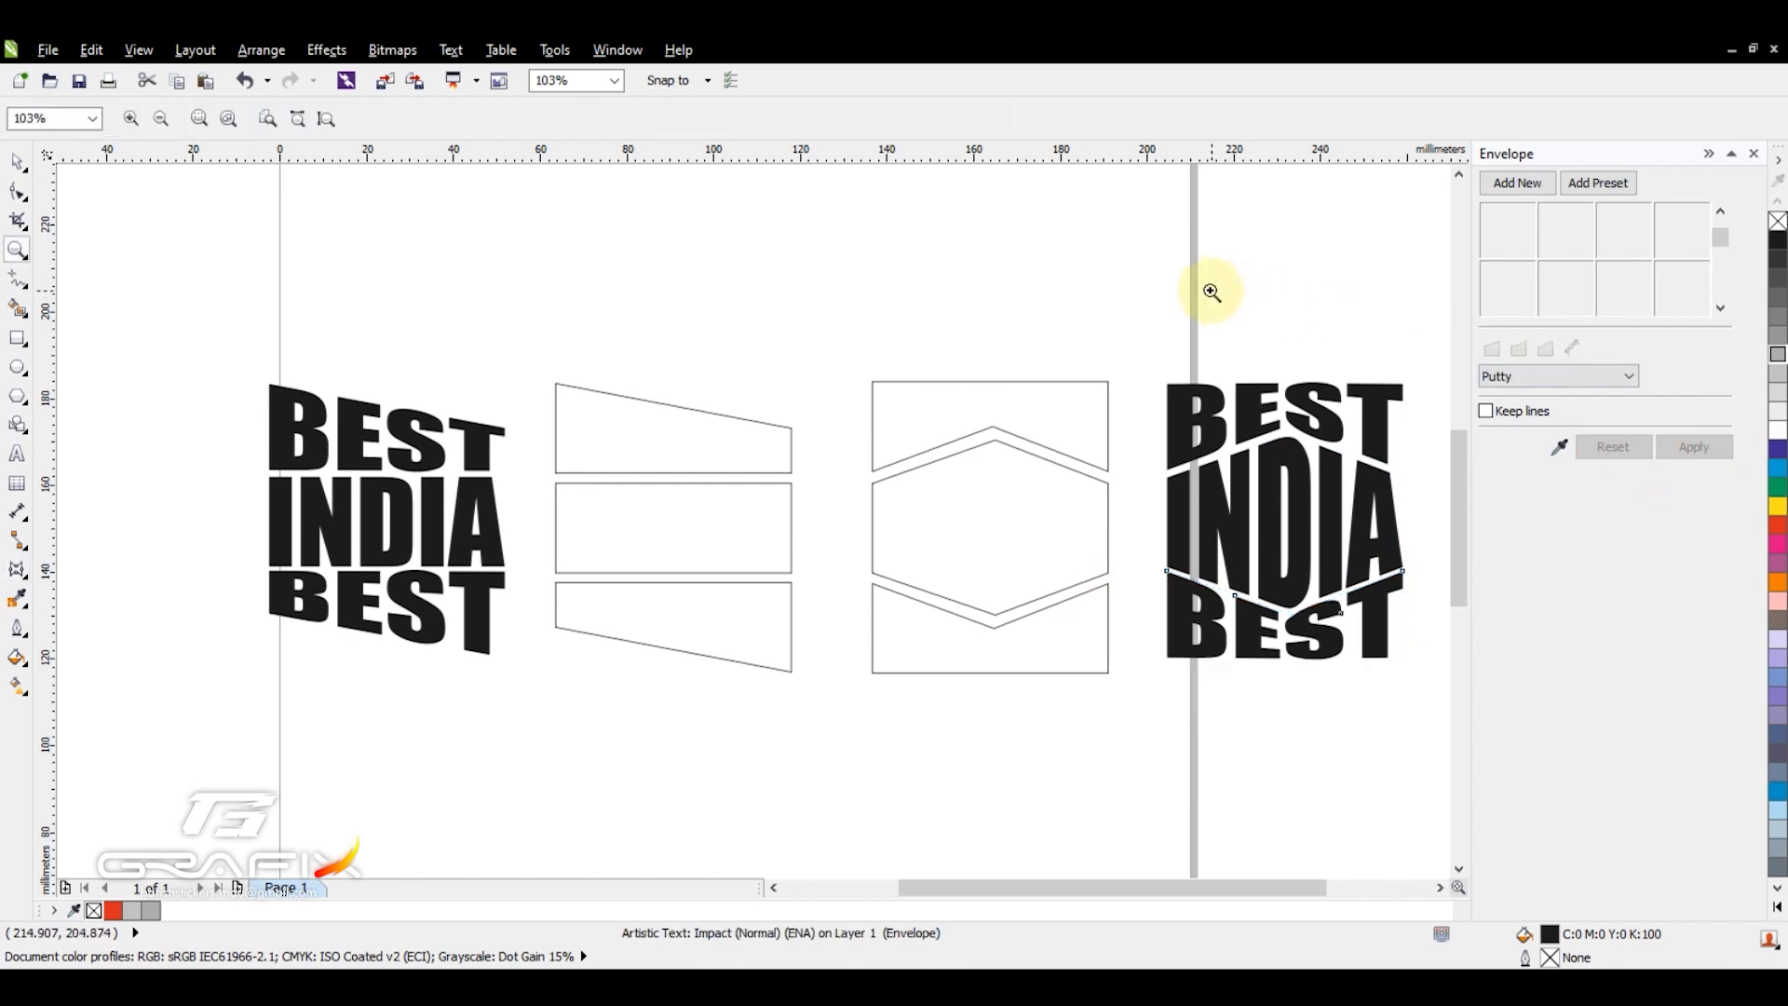
right_click(1207, 290)
right_click(1149, 324)
right_click(1129, 332)
drag(609, 429, 1020, 662)
drag(149, 291, 886, 669)
key(space)
click(1107, 714)
click(1171, 467)
click(1226, 338)
shift+click(1228, 533)
click(1777, 352)
Fill INDIA in the left text with red.
click(354, 359)
click(352, 463)
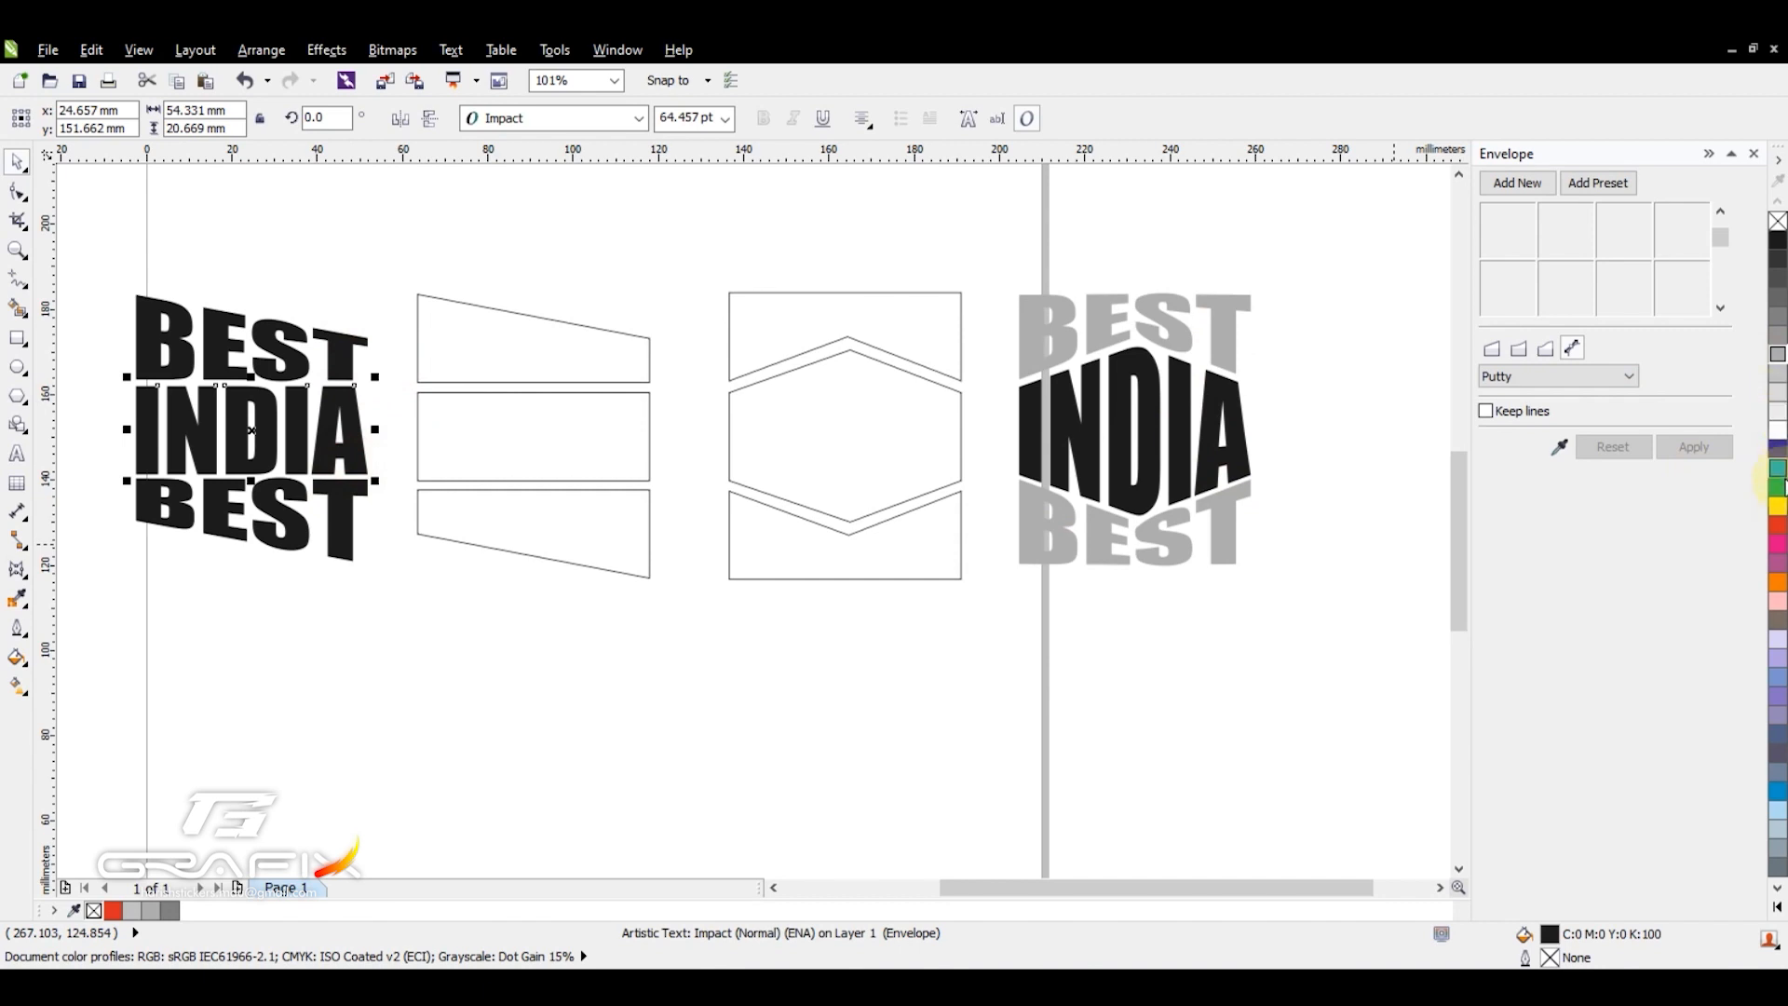
click(1777, 526)
Copy the plain middle rectangle into the empty area below and repeat the duplication to form a stack of three.
key(z)
scroll(1204, 604, down, 2)
drag(164, 251, 875, 768)
drag(205, 209, 1225, 846)
key(space)
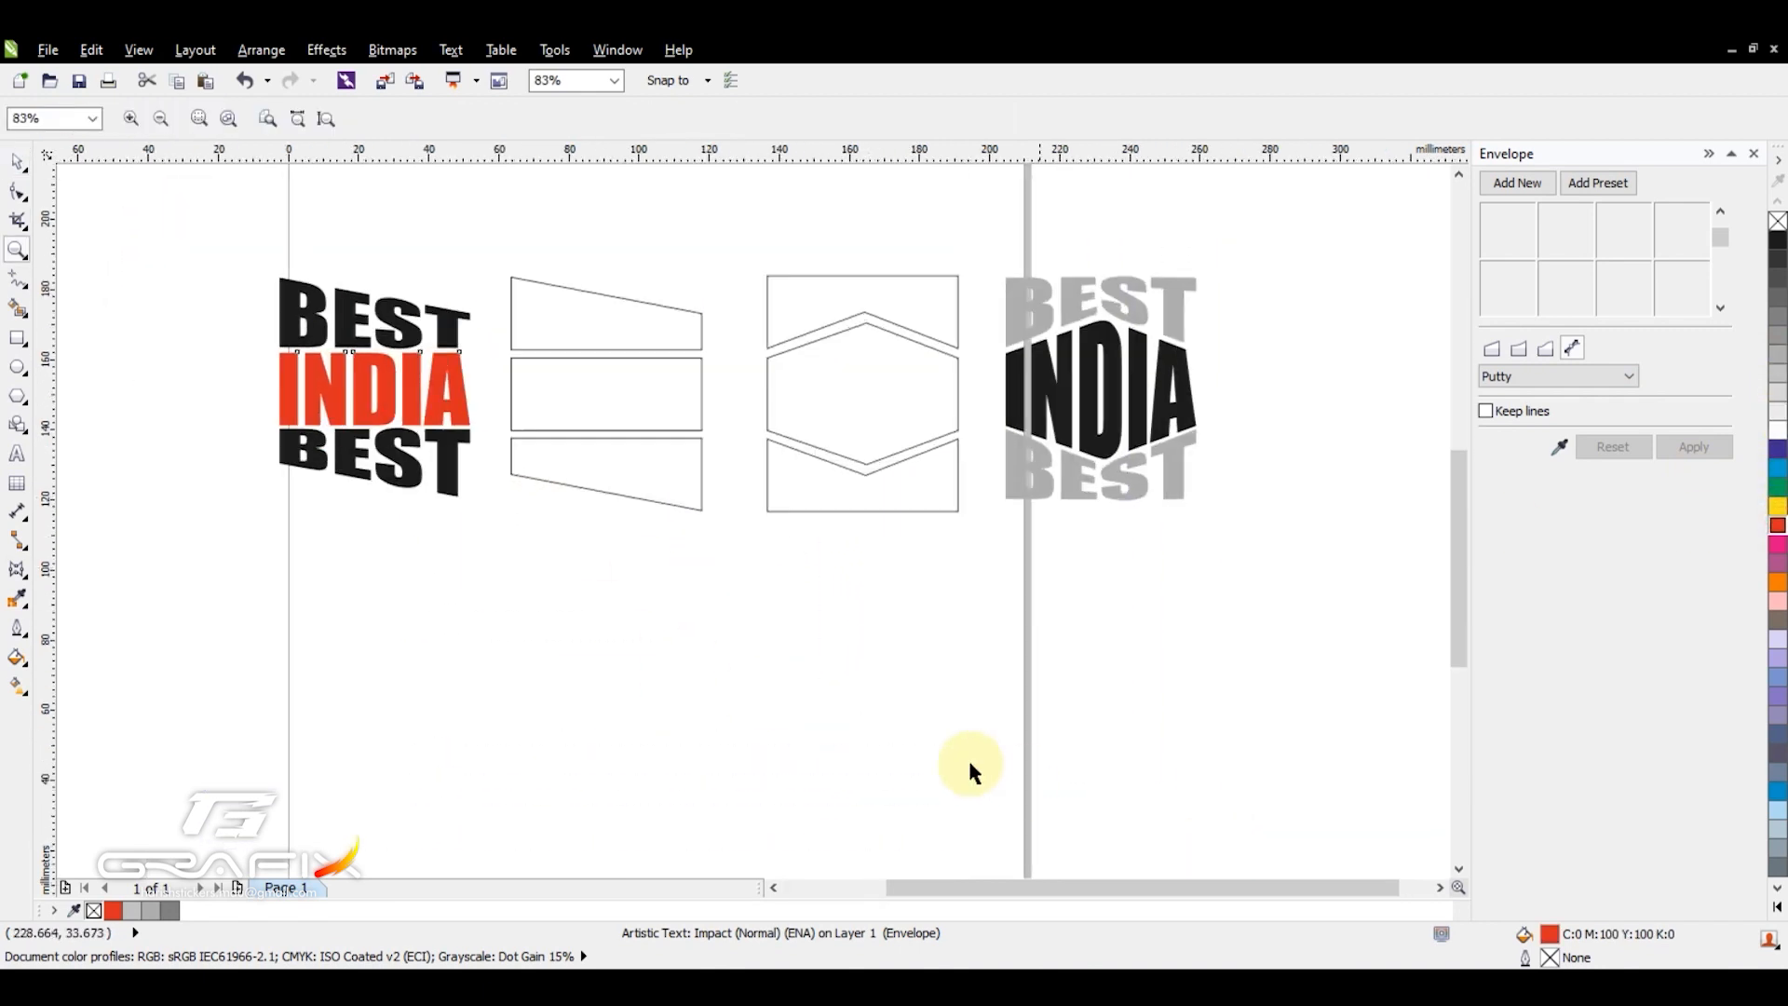
click(970, 764)
drag(599, 379, 627, 677)
key(ctrl+r)
key(ctrl+z)
key(ctrl+r)
key(F2)
drag(385, 452, 835, 915)
click(854, 623)
click(821, 363)
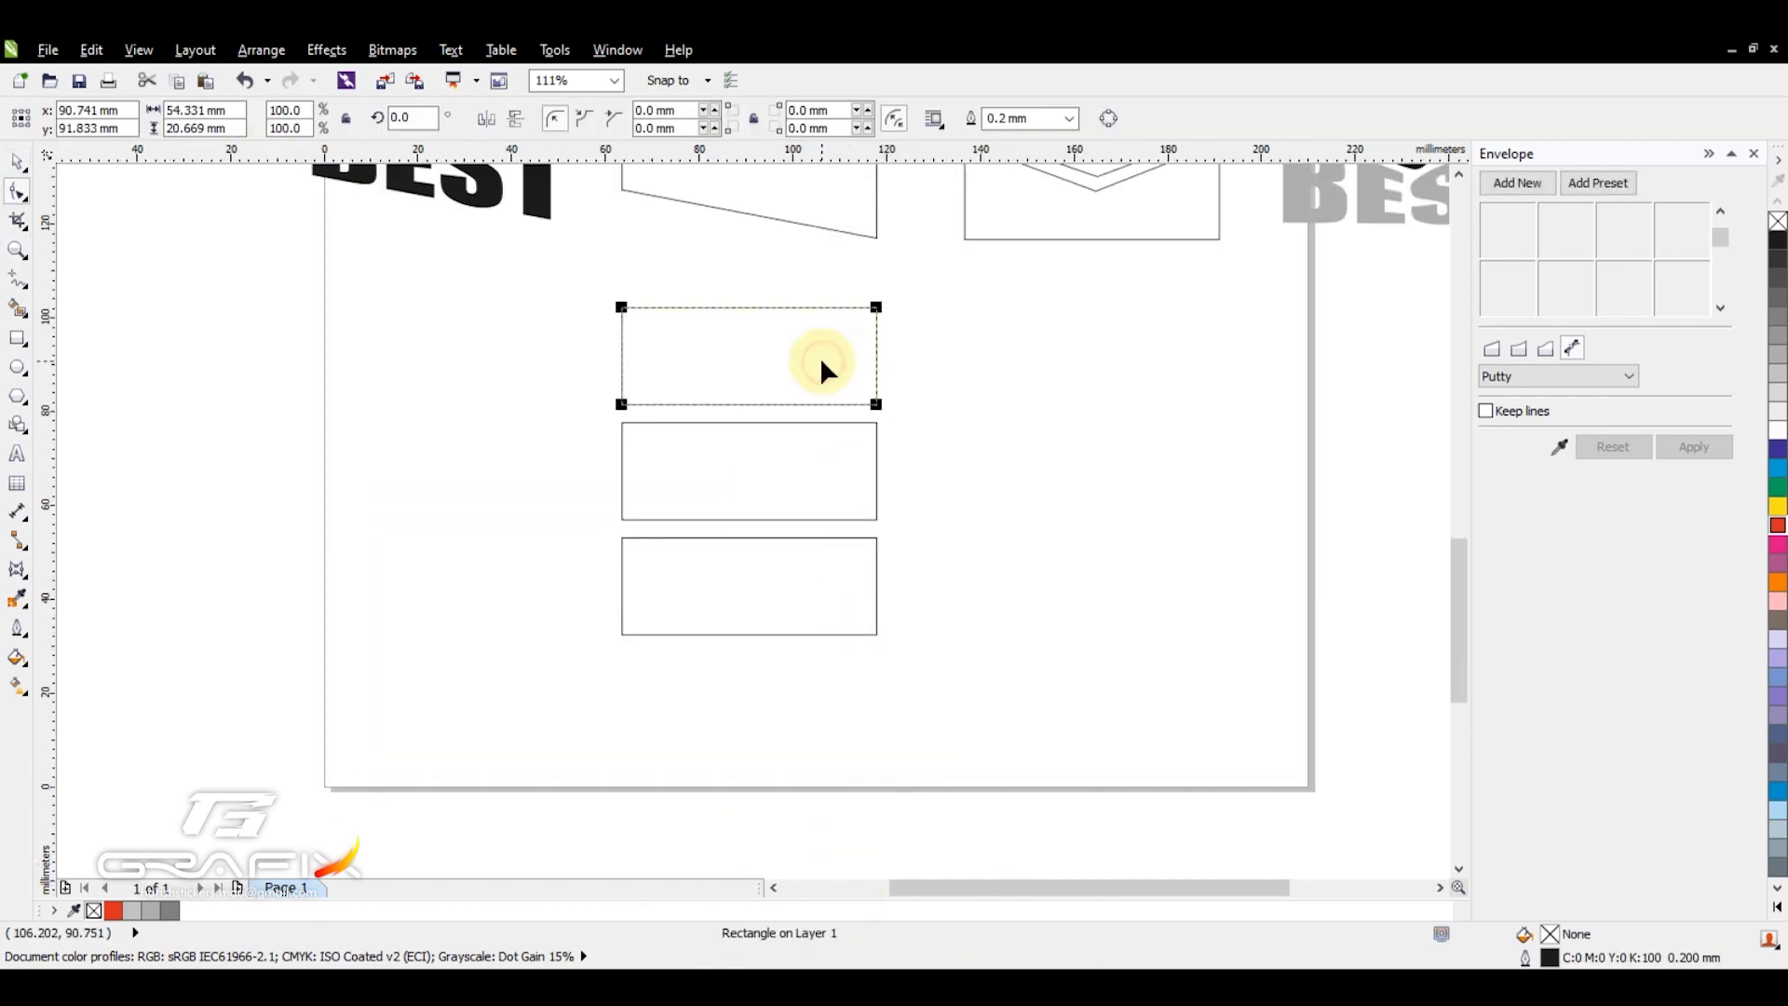
key(space)
click(922, 386)
key(space)
click(959, 398)
Apply the wavy flag-shaped preset envelope to the top rectangle of the new stack.
click(774, 378)
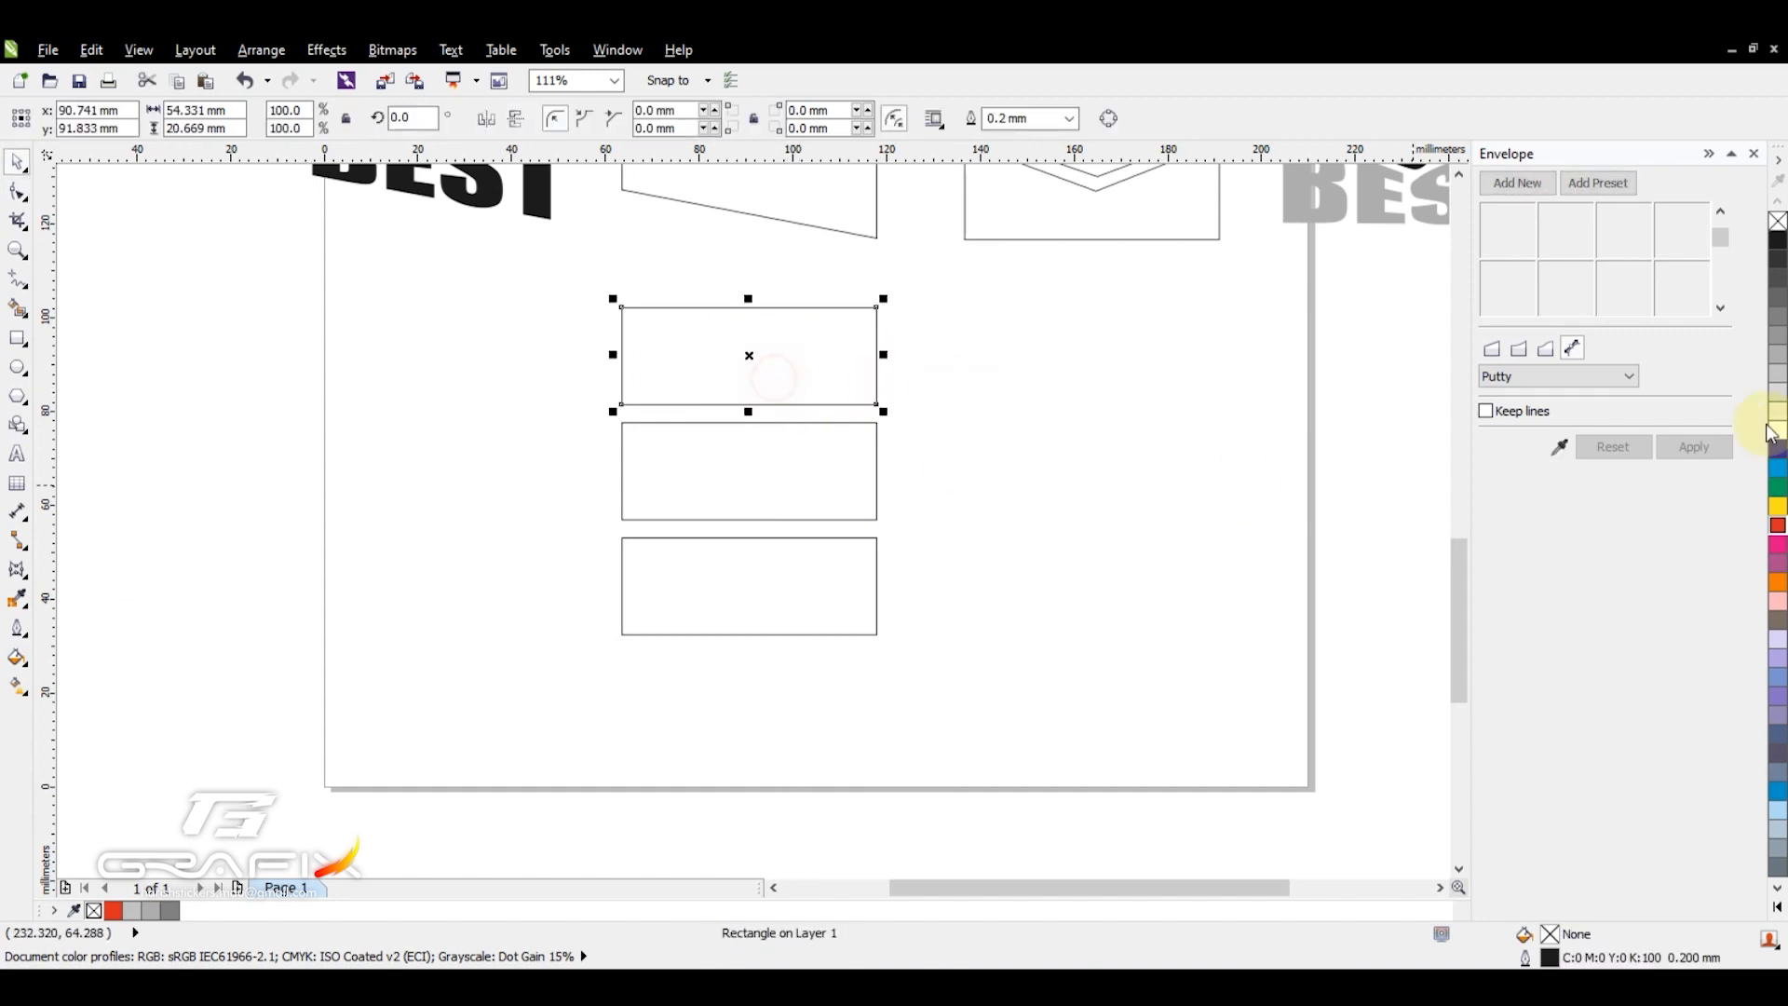
click(1542, 190)
click(1590, 189)
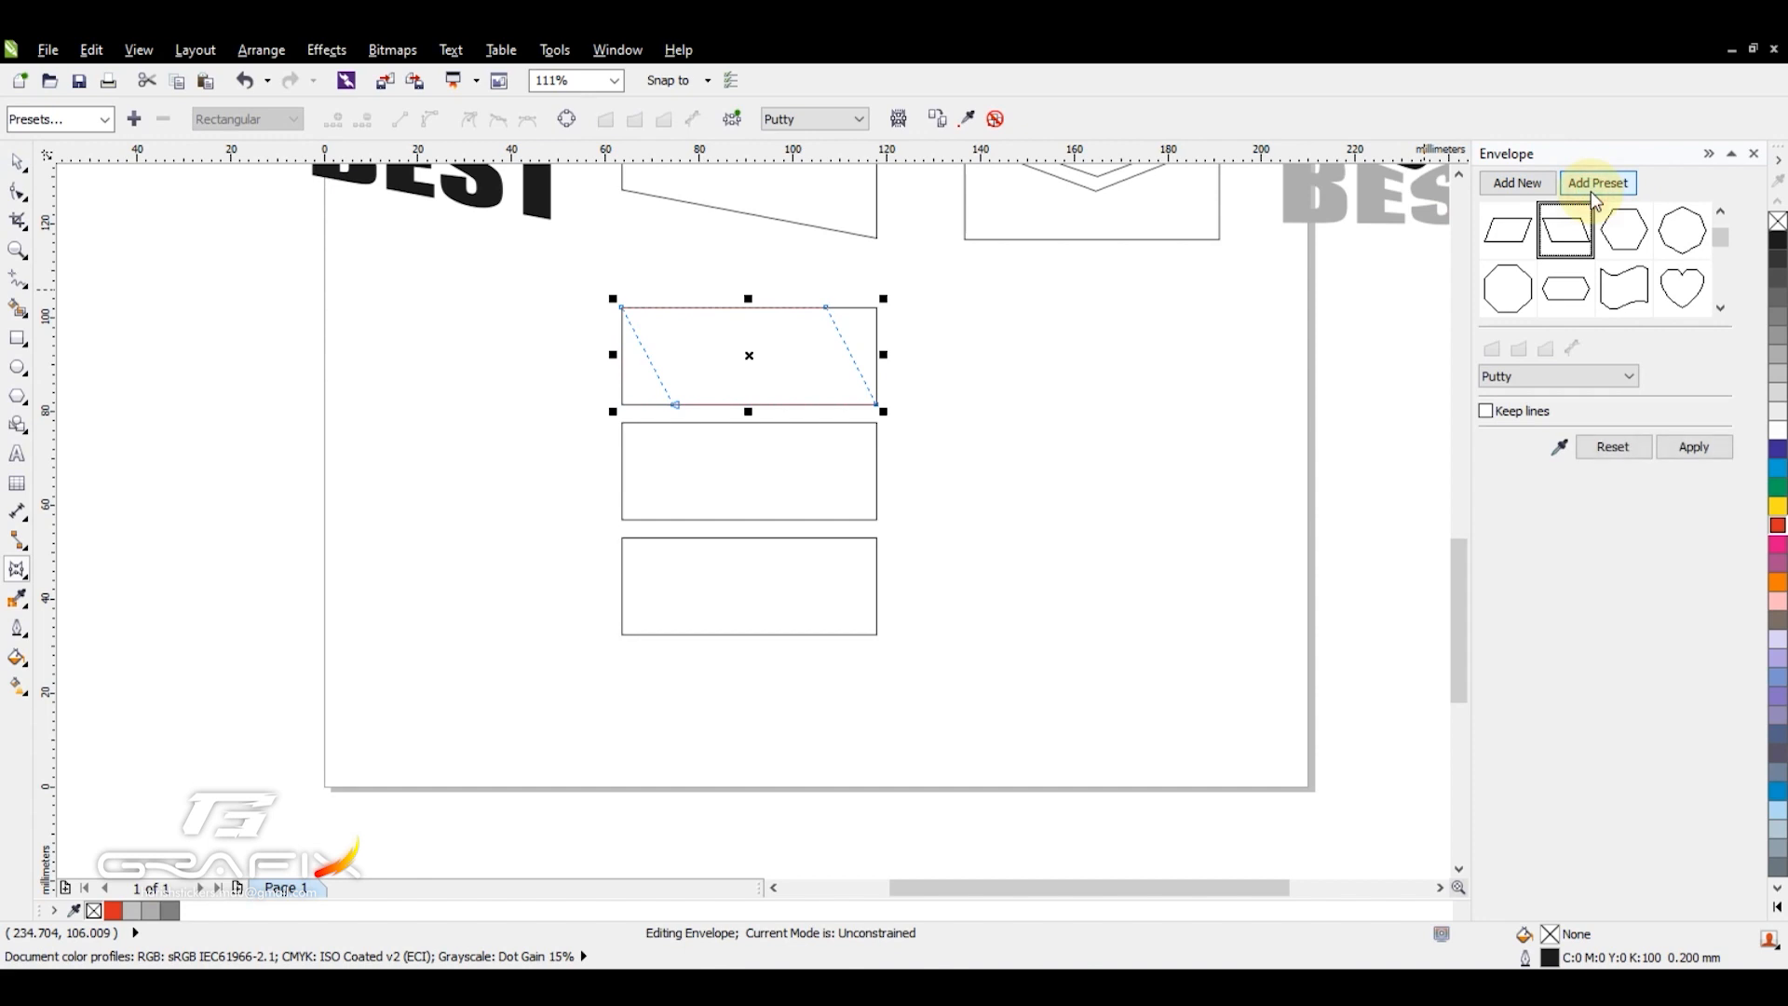
mouse_move(1725, 262)
mouse_down()
mouse_move(1724, 283)
mouse_move(1725, 233)
mouse_up()
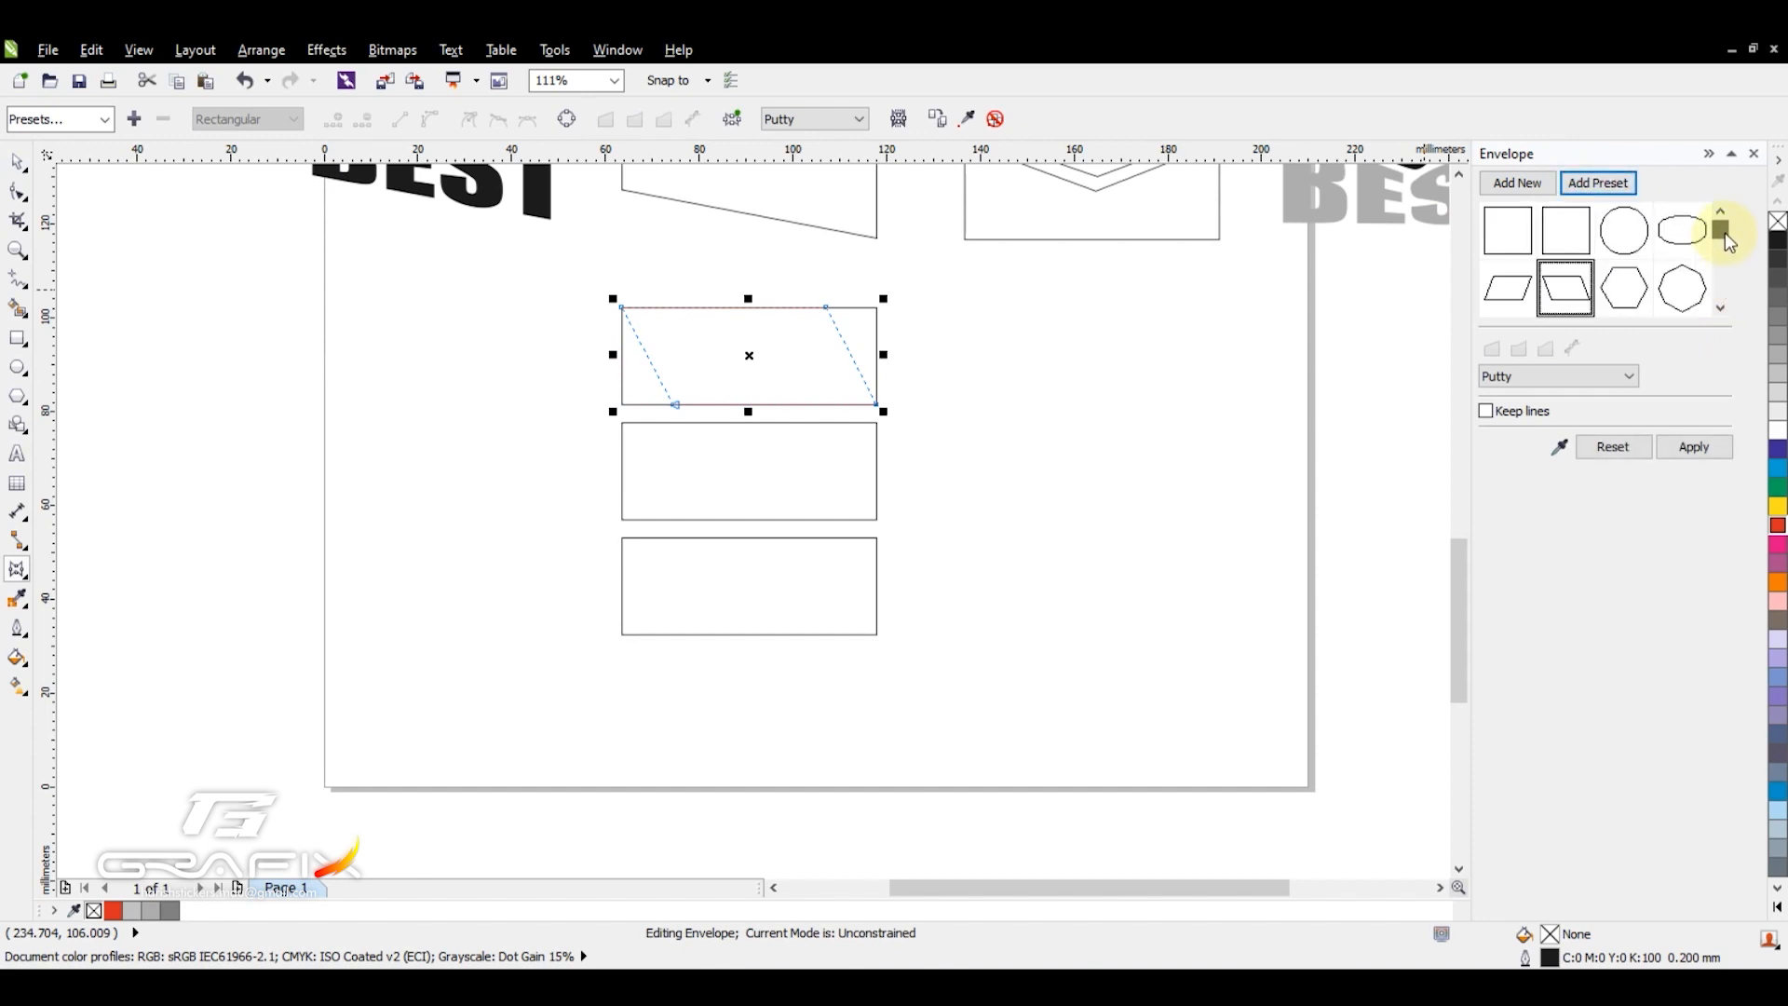
click(1721, 307)
click(1720, 307)
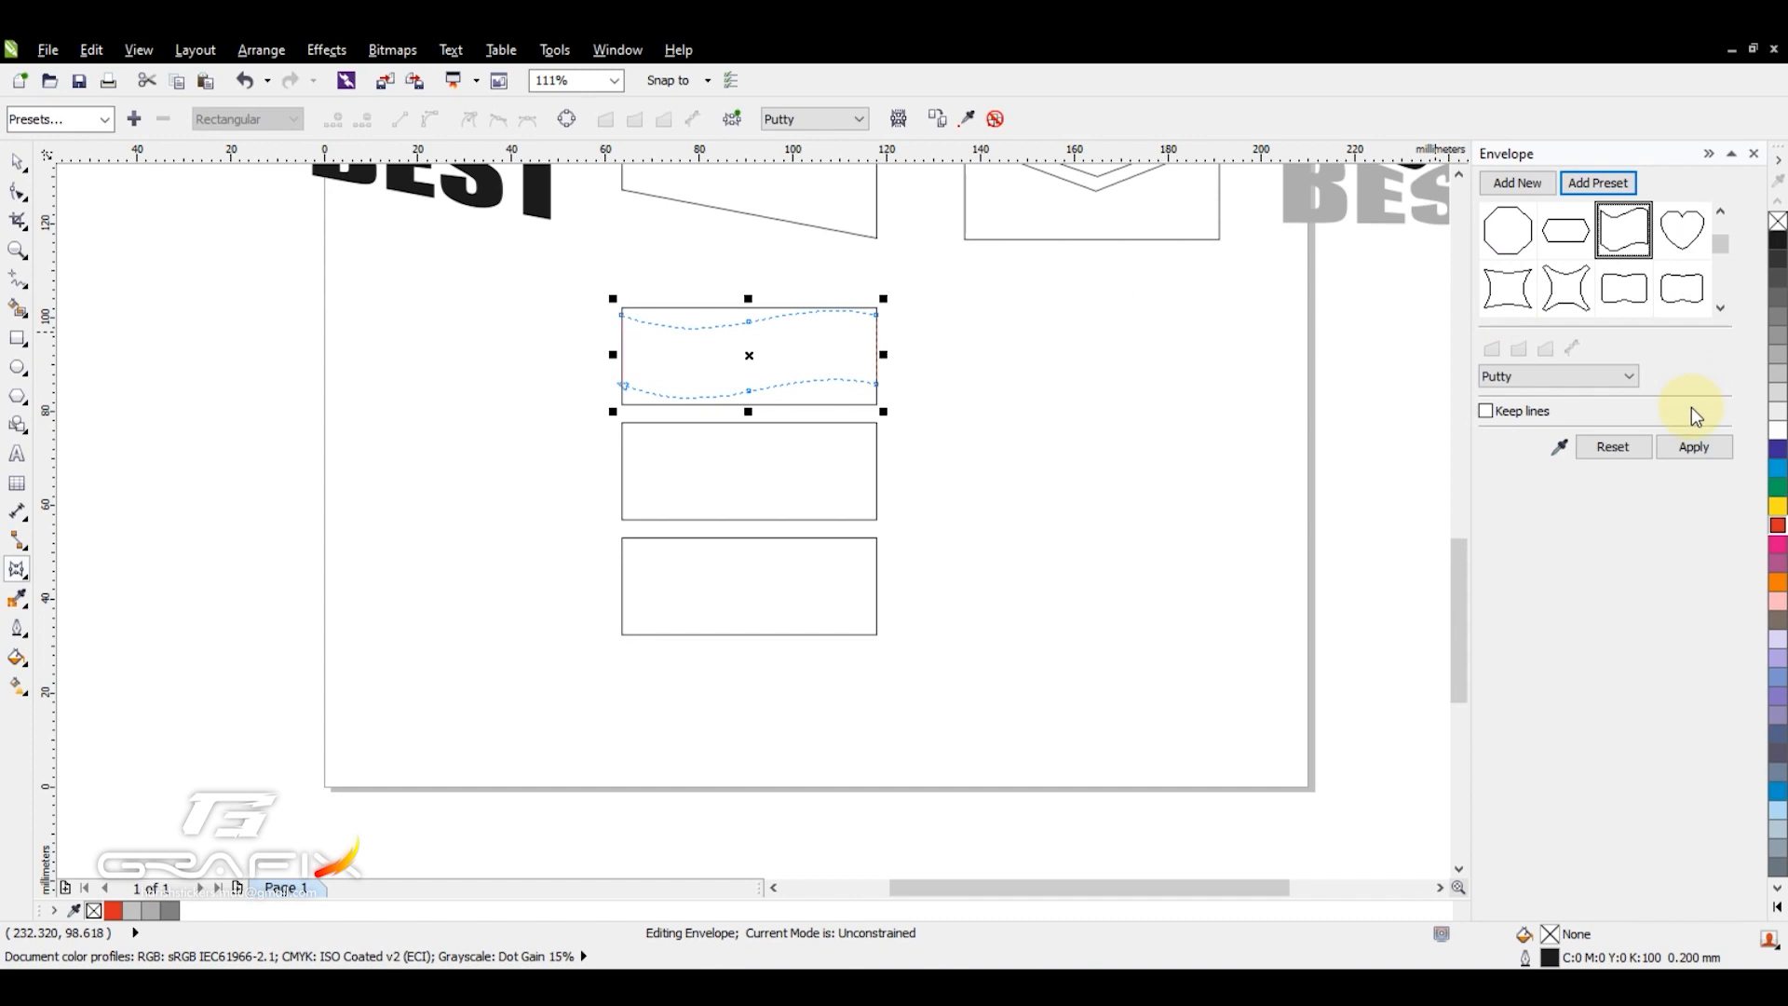
click(1694, 447)
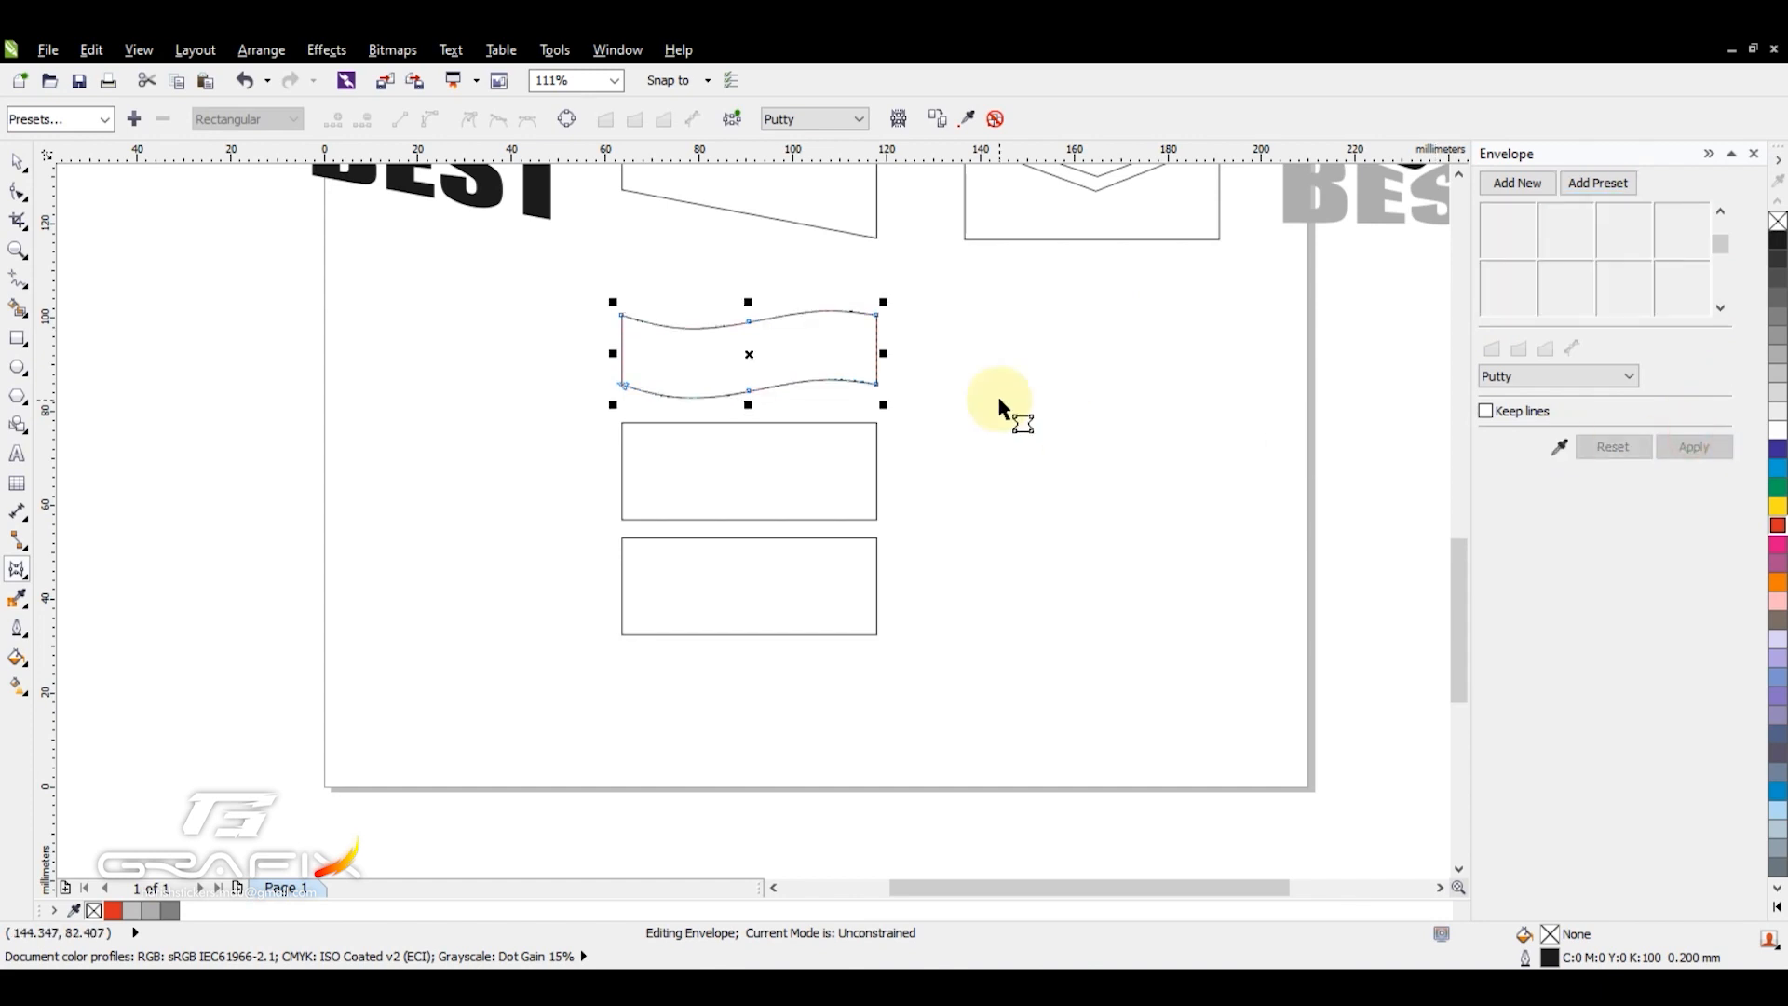
Apply the preset envelope with concave sides and sharp corners to the lowest rectangle of the new stack.
click(842, 561)
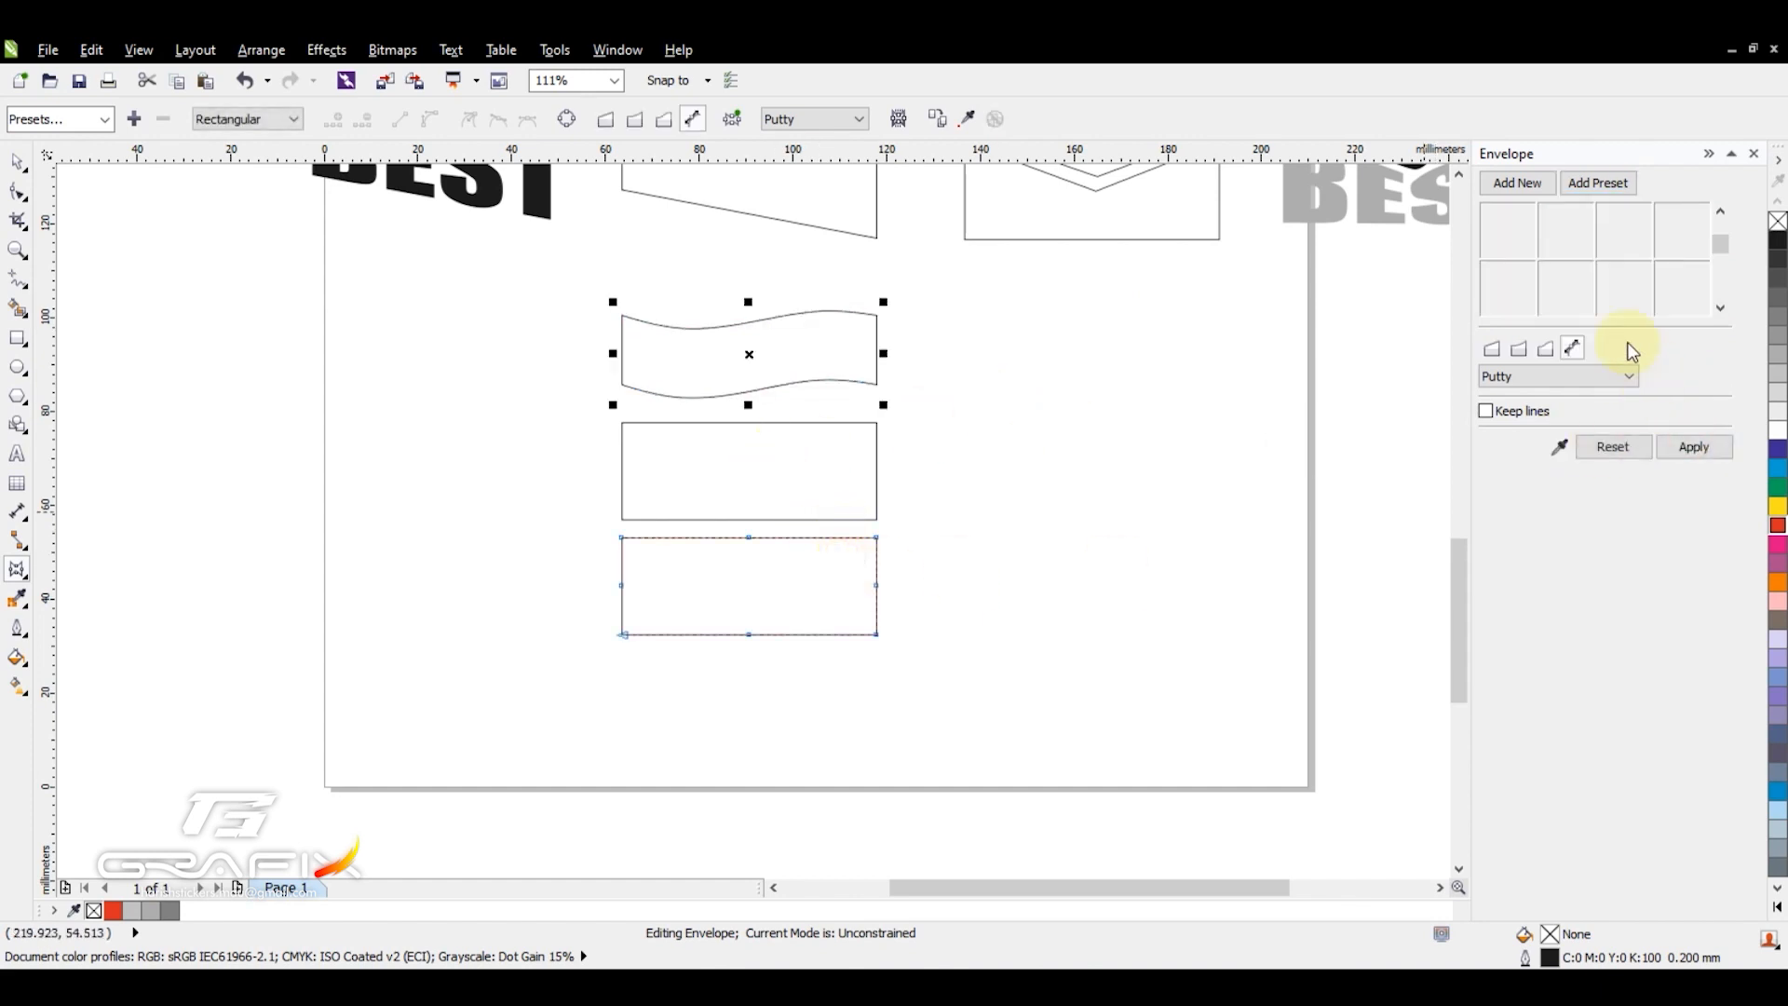
click(1589, 186)
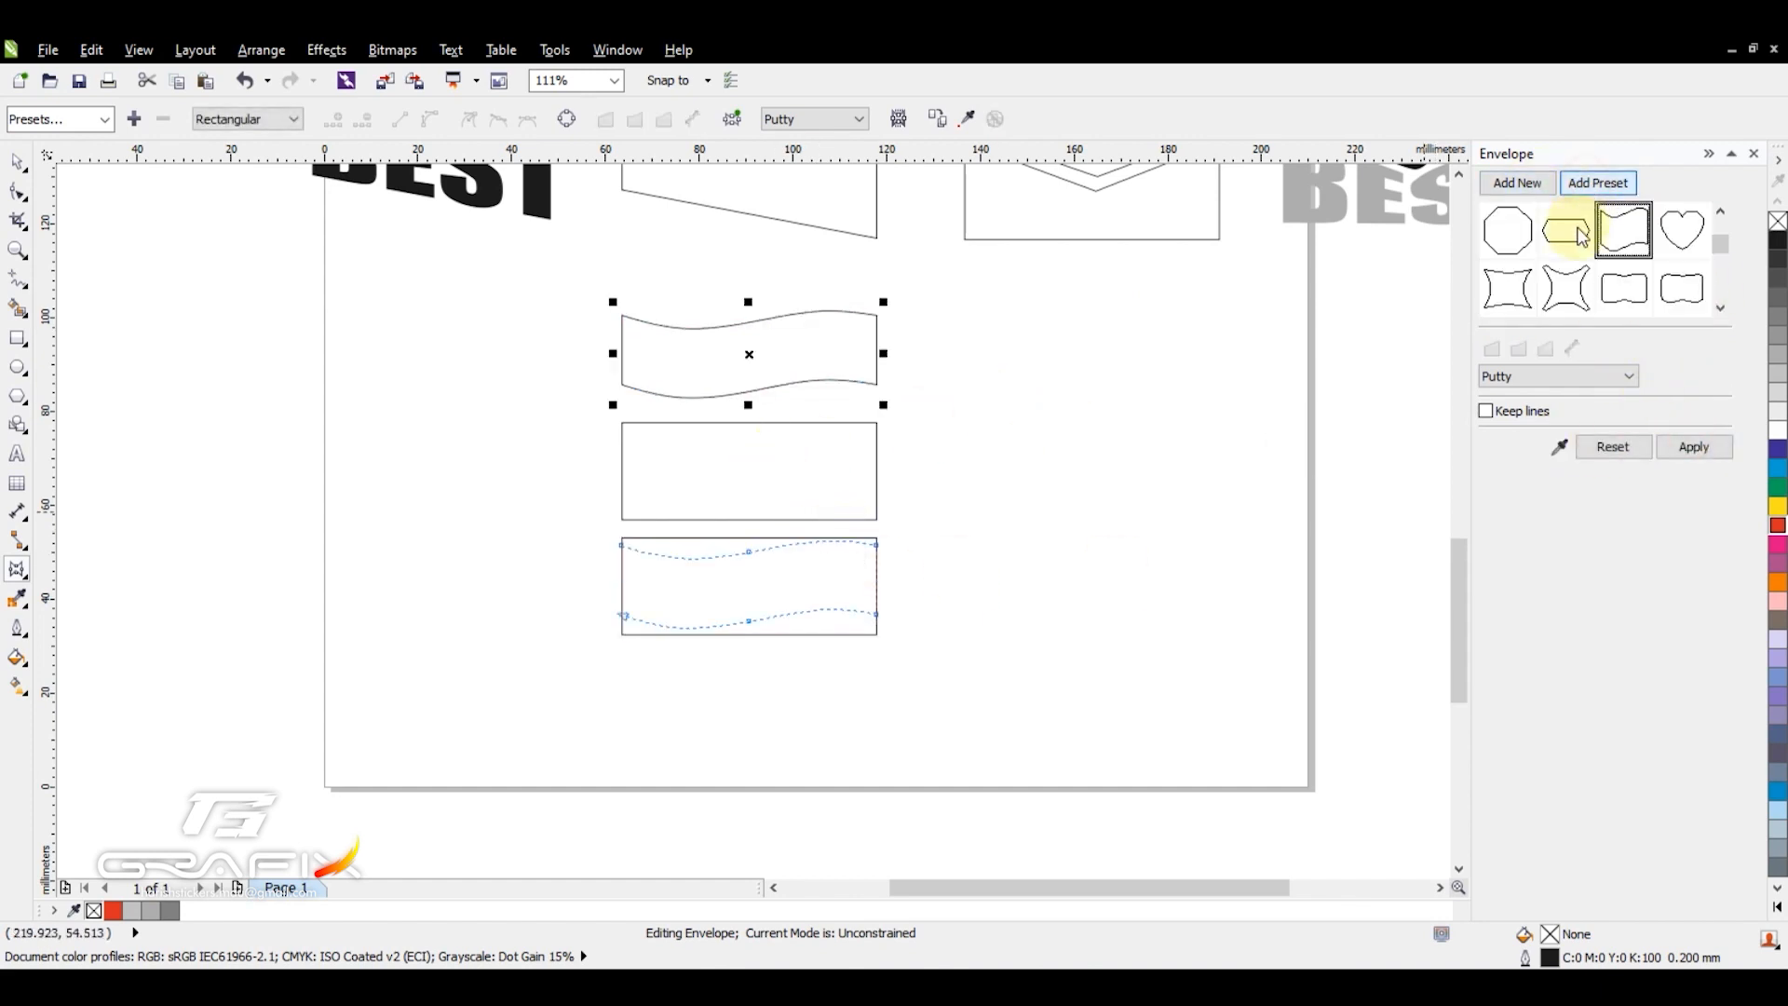
click(1723, 306)
drag(1721, 252, 1722, 238)
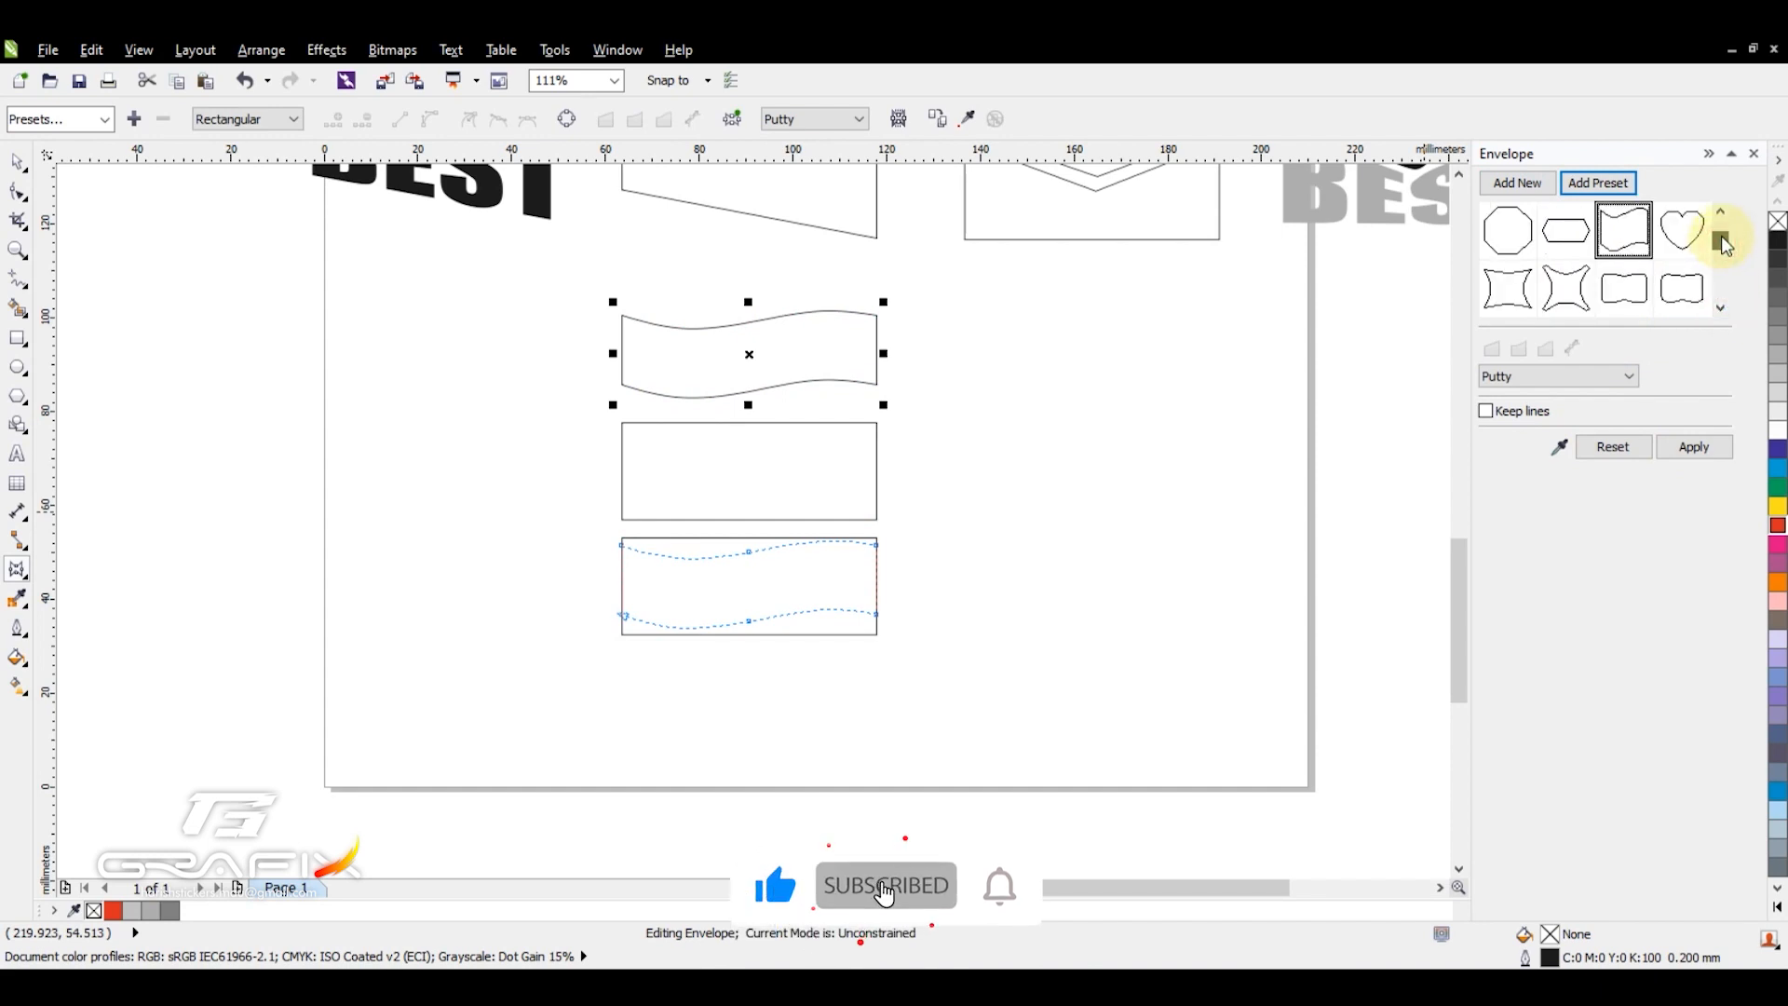
click(1520, 296)
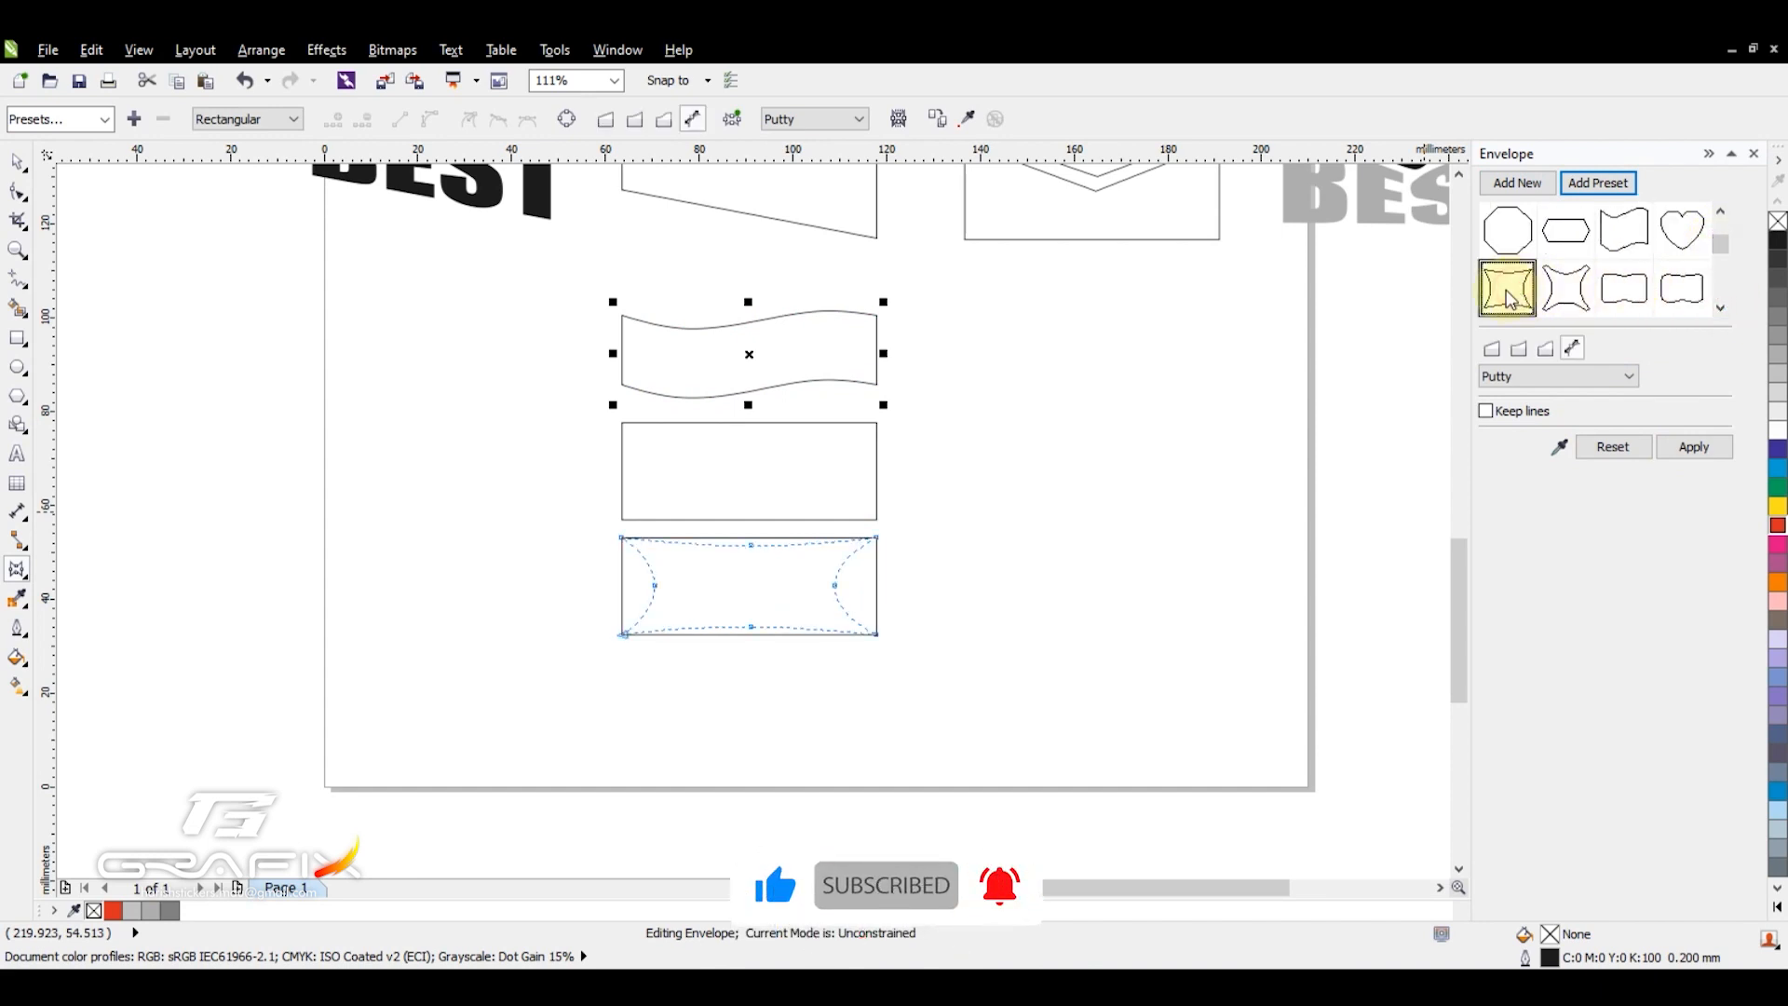
click(1697, 448)
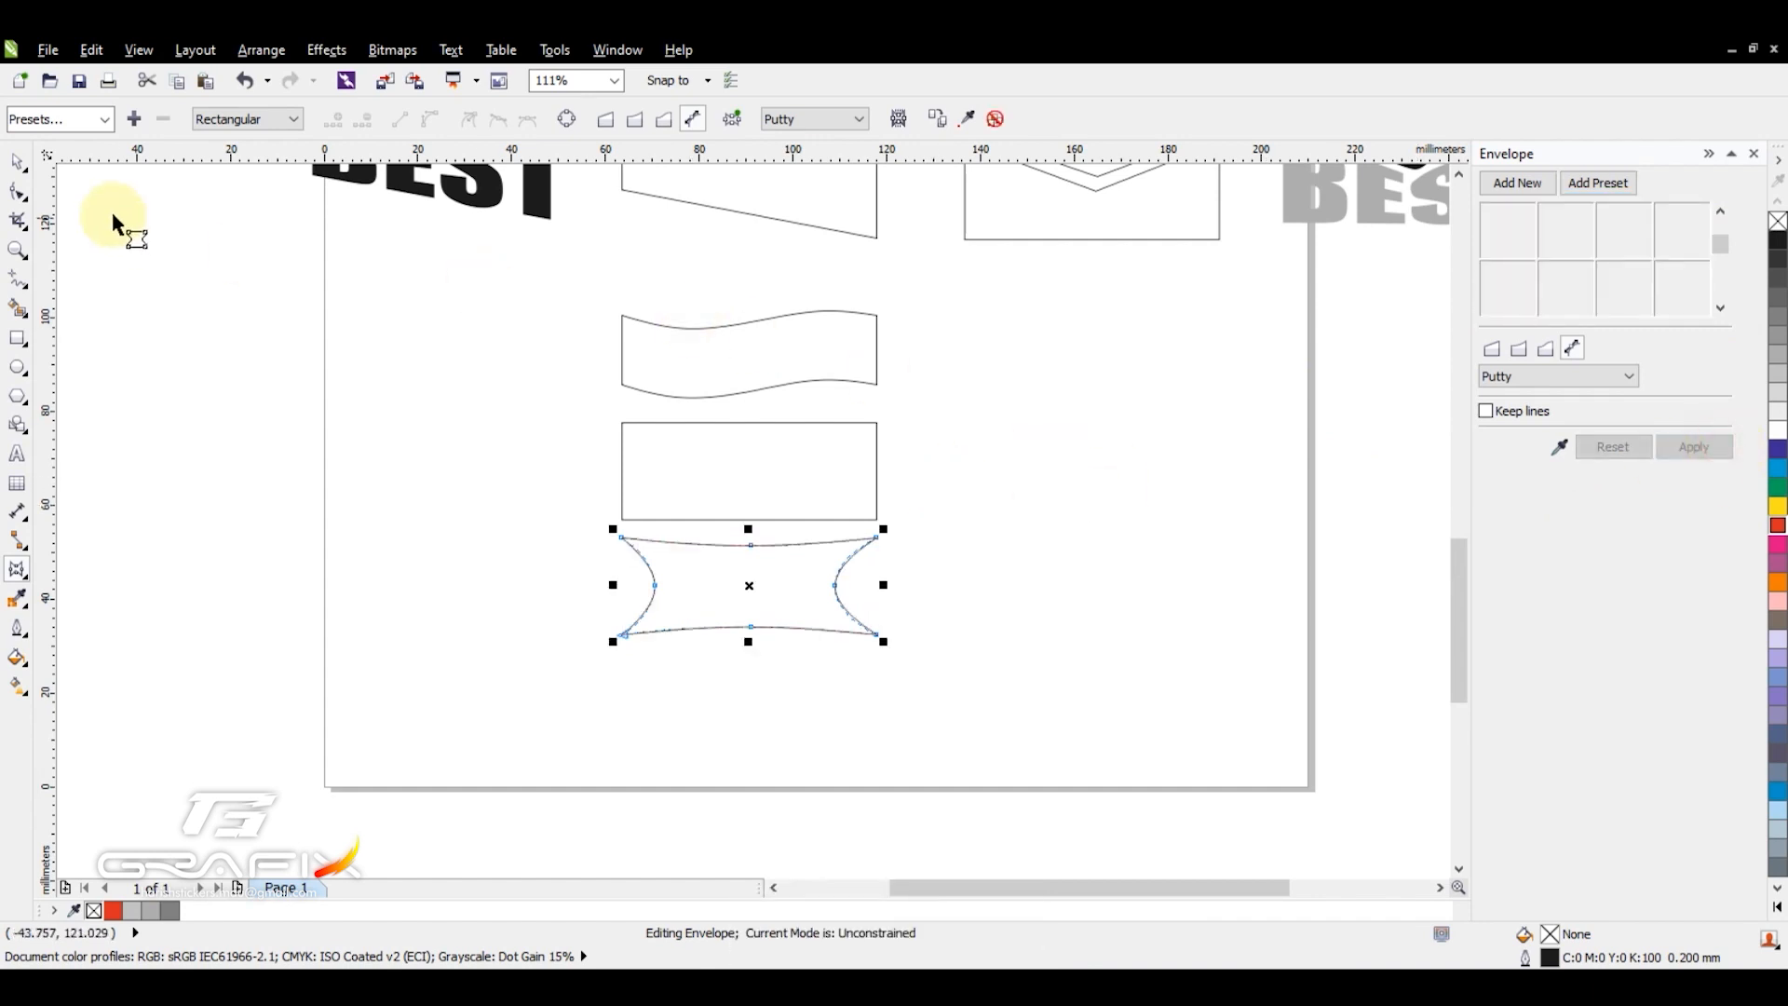
Apply the preset envelope with bulging ends and pinched long edges to the middle rectangle of the new stack.
click(746, 471)
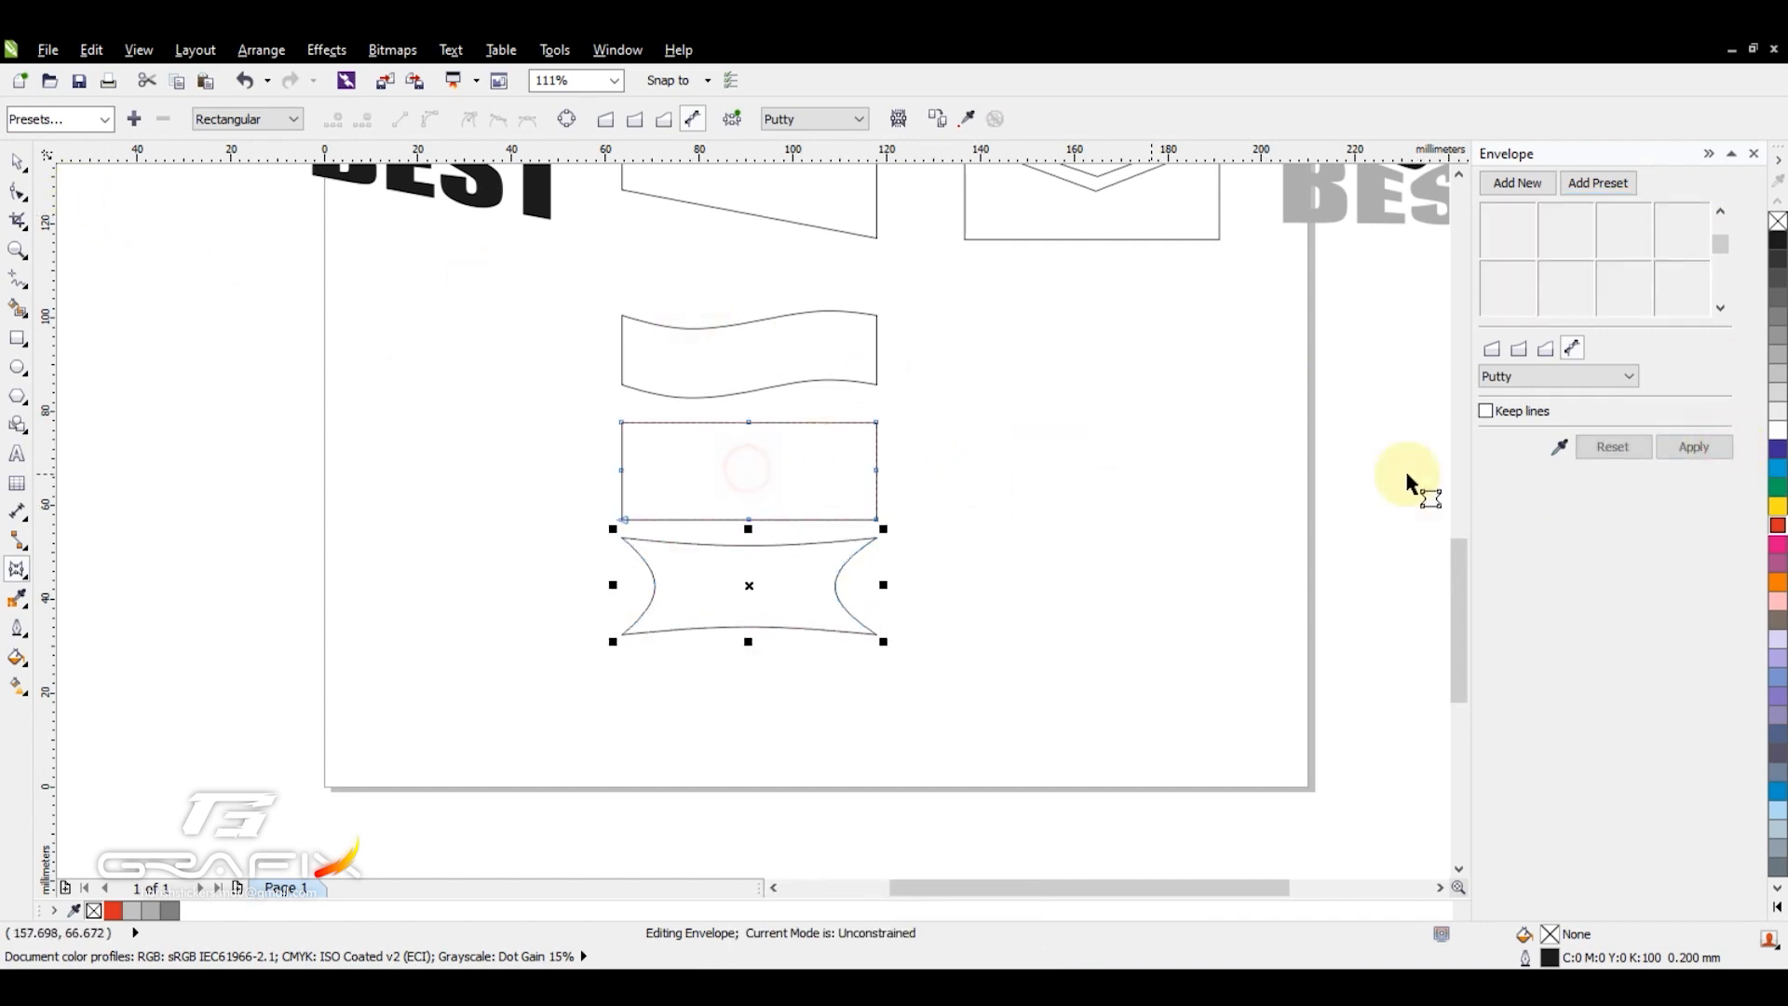
click(1612, 193)
click(1624, 287)
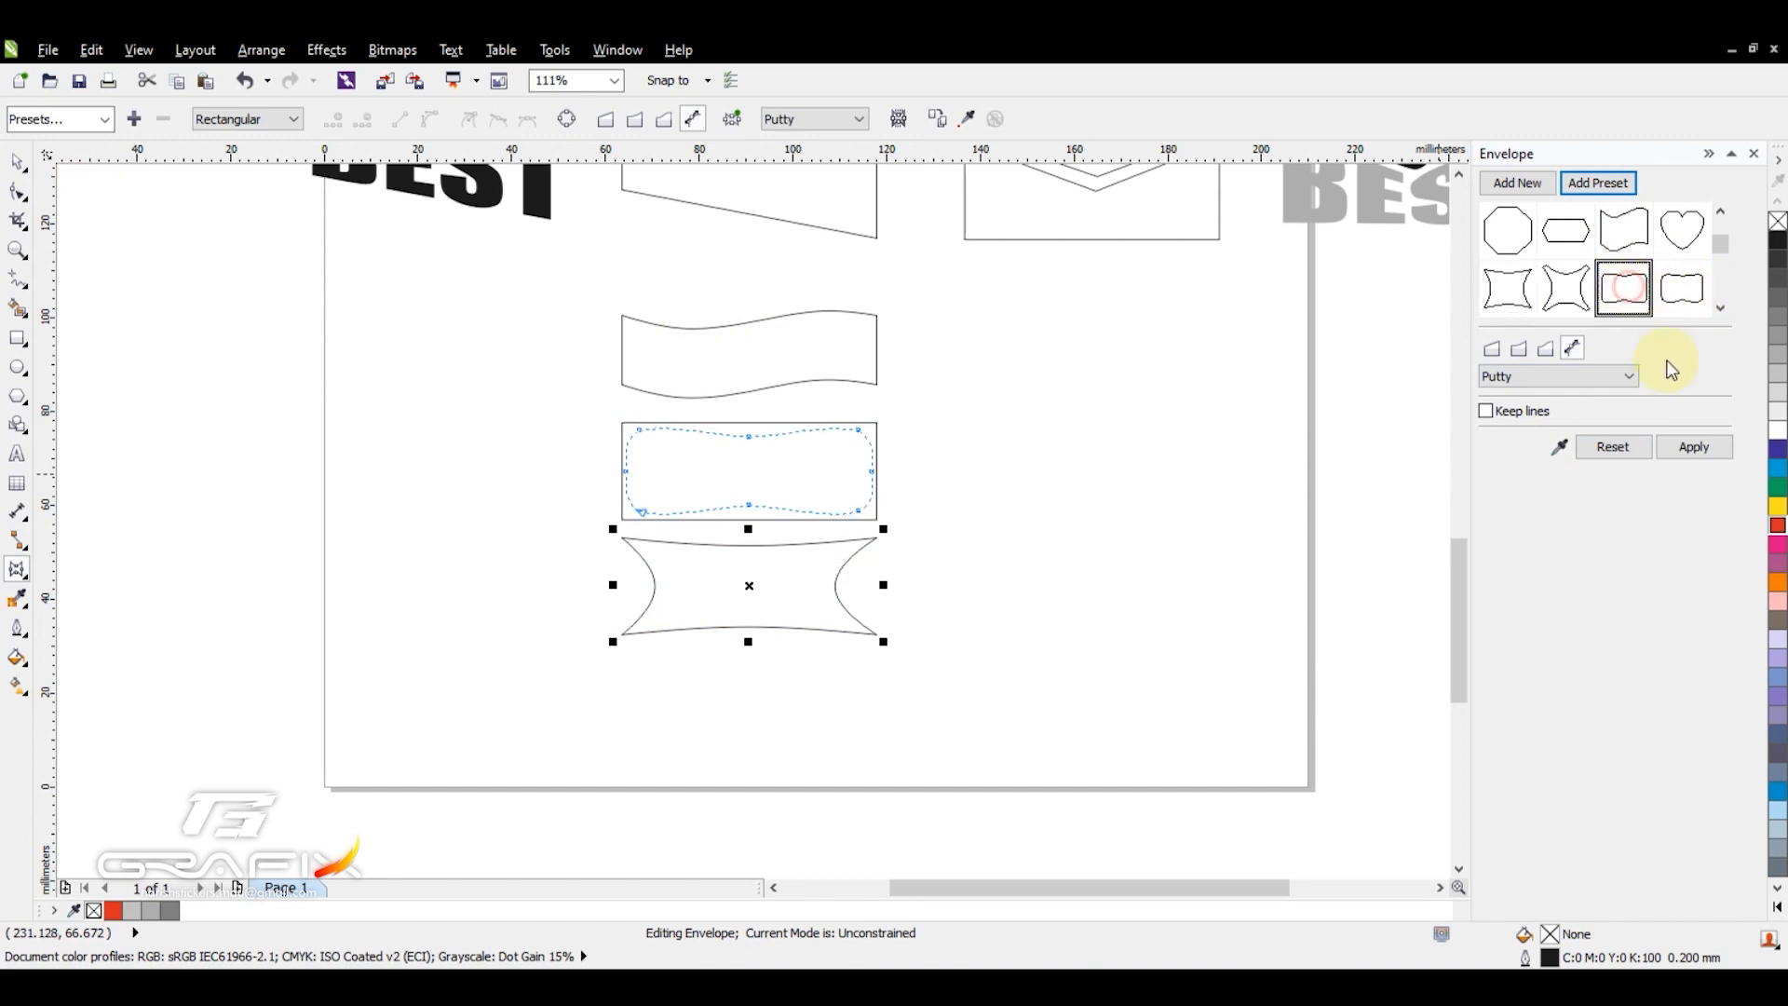
click(1697, 449)
click(21, 169)
click(375, 410)
Copy the red INDIA text into the empty area beside the three new envelope shapes.
key(F3)
key(F2)
drag(196, 248, 920, 792)
click(505, 520)
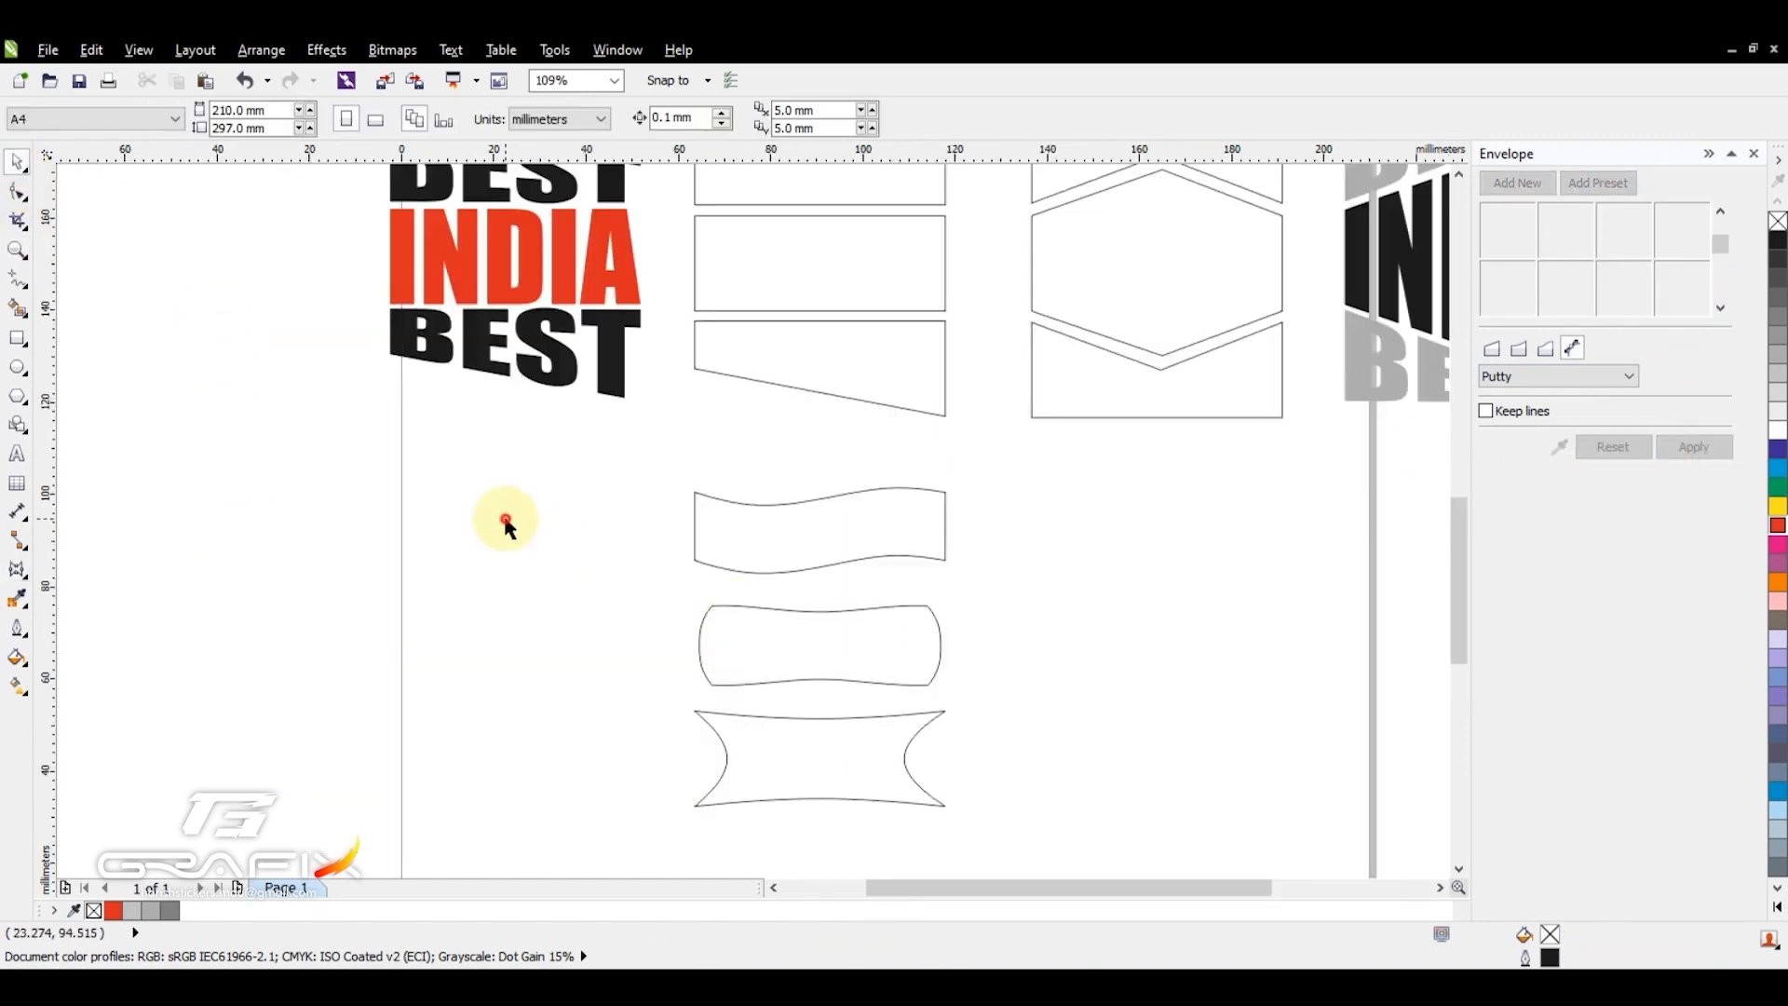
click(606, 291)
scroll(606, 296, down, 1)
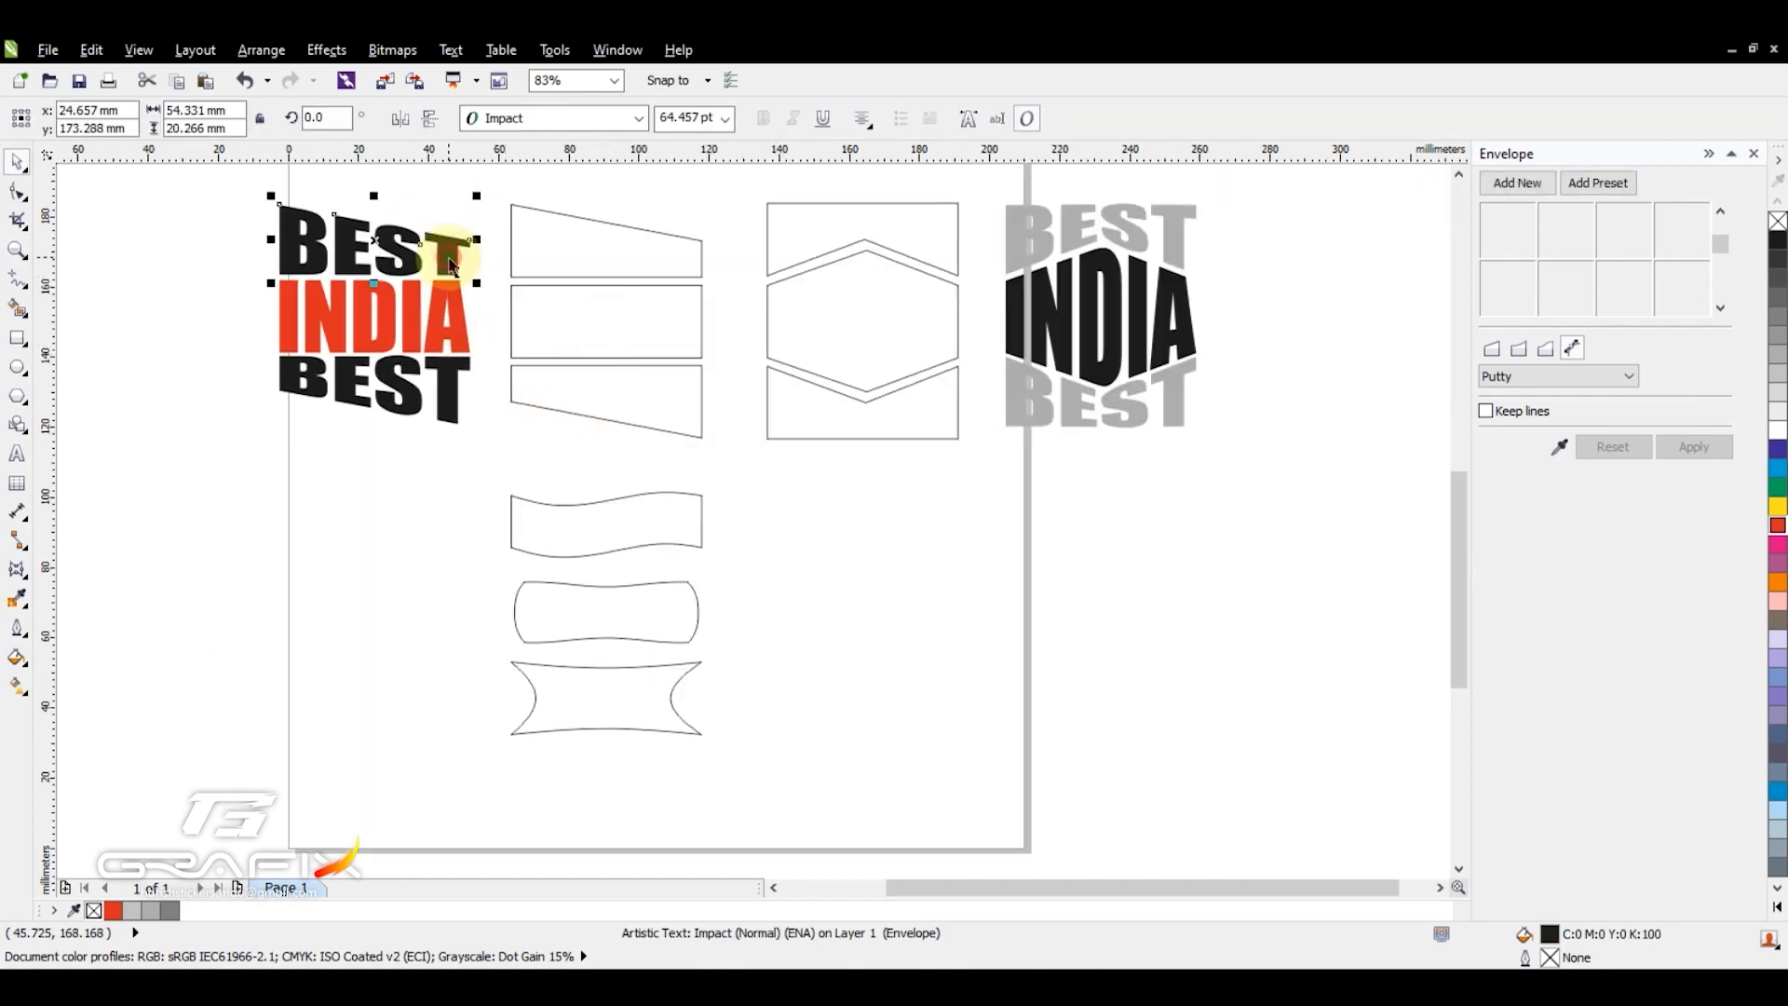
click(432, 315)
click(439, 306)
drag(437, 372, 433, 583)
right_click(433, 583)
key(F2)
drag(215, 467, 843, 810)
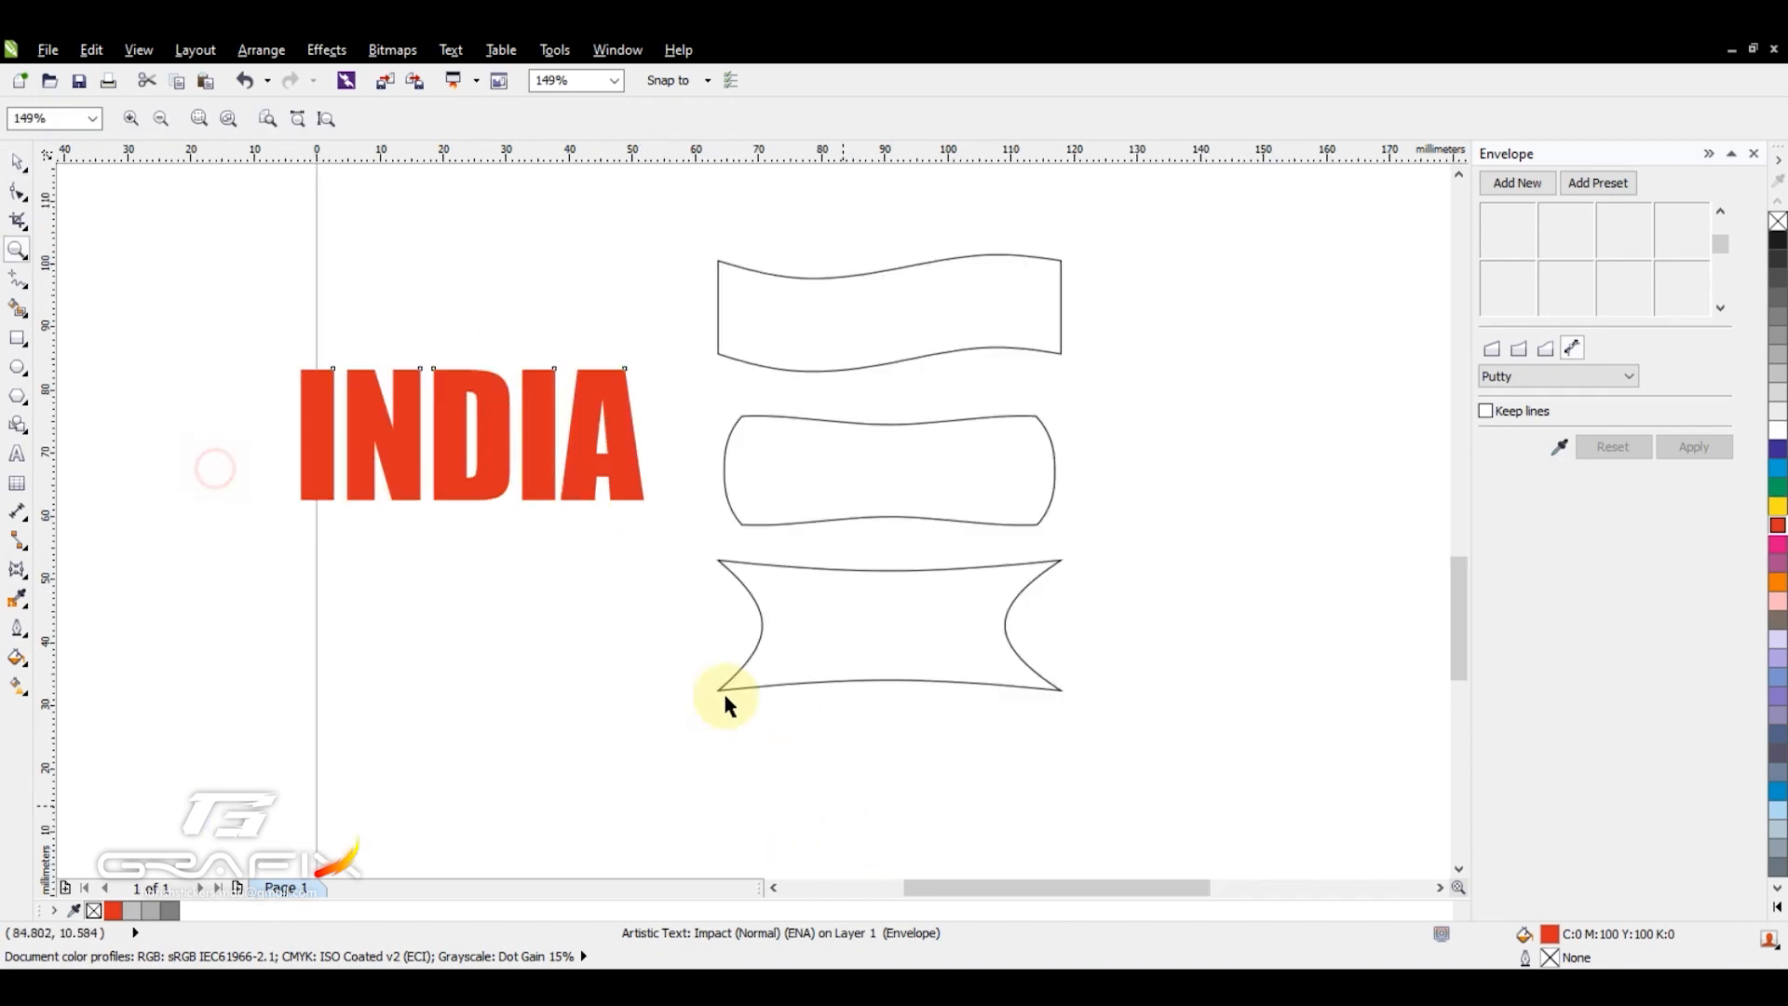
Open the copied INDIA text for editing, cancel the edit and delete the copy.
key(ctrl+shift+t)
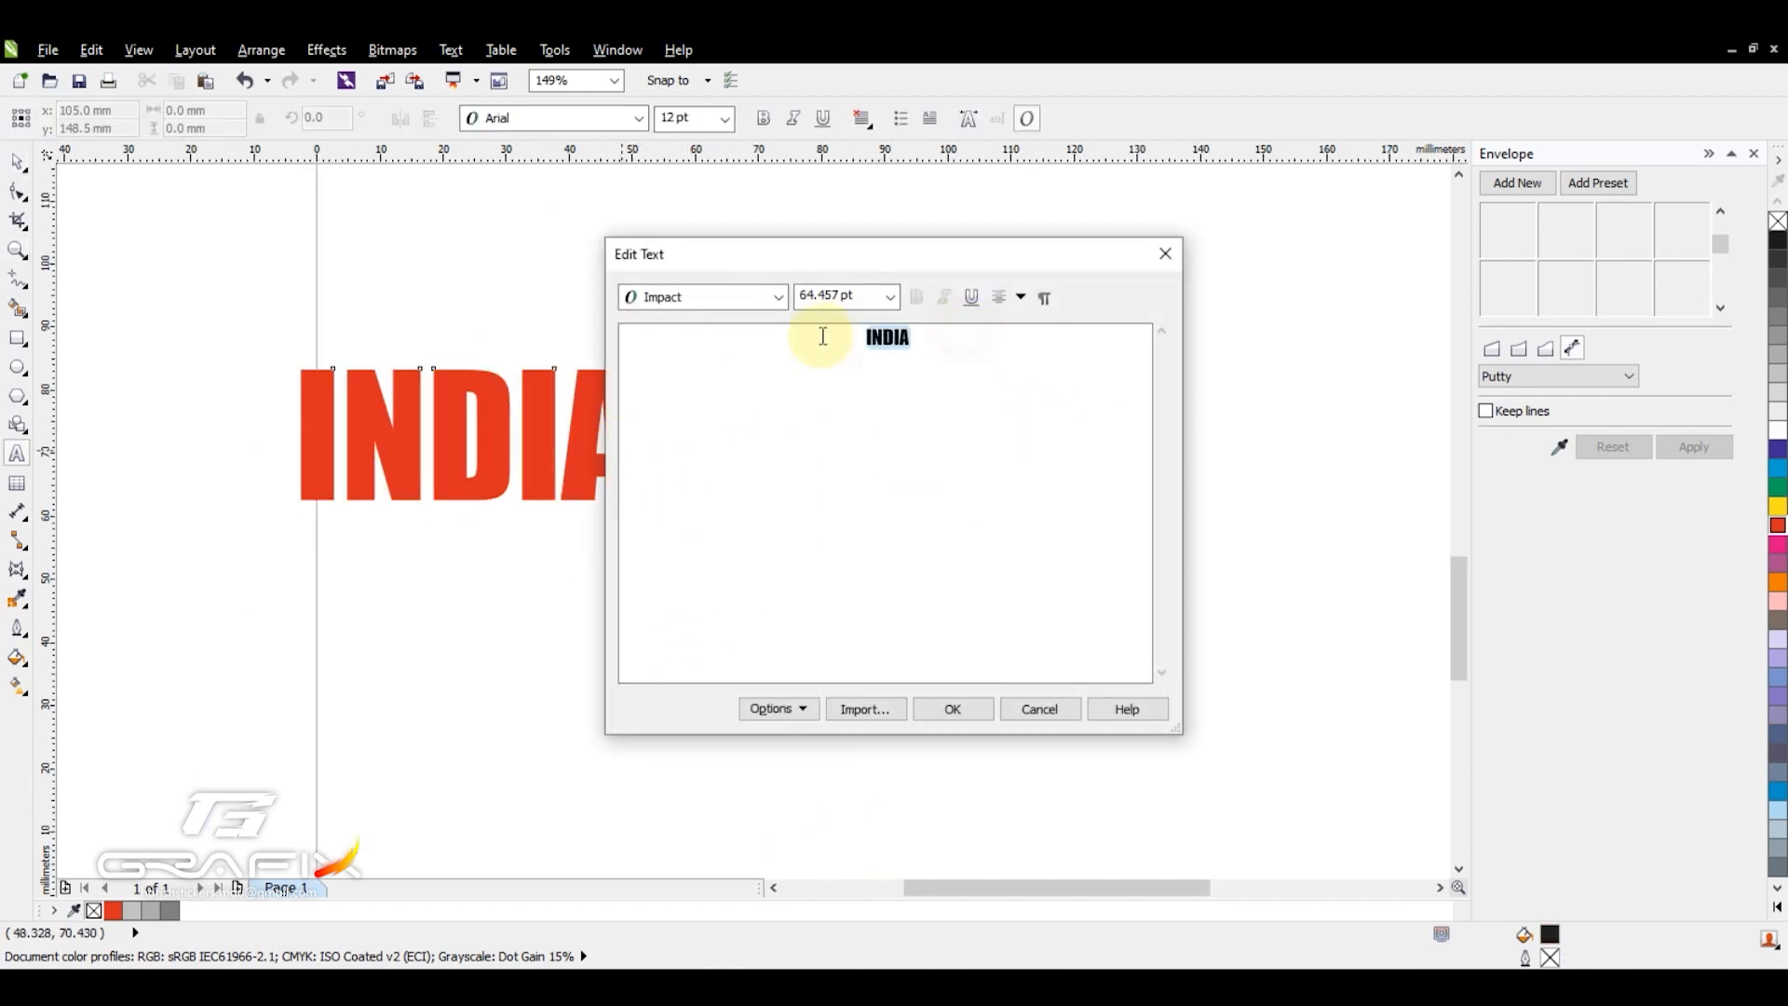
key(Escape)
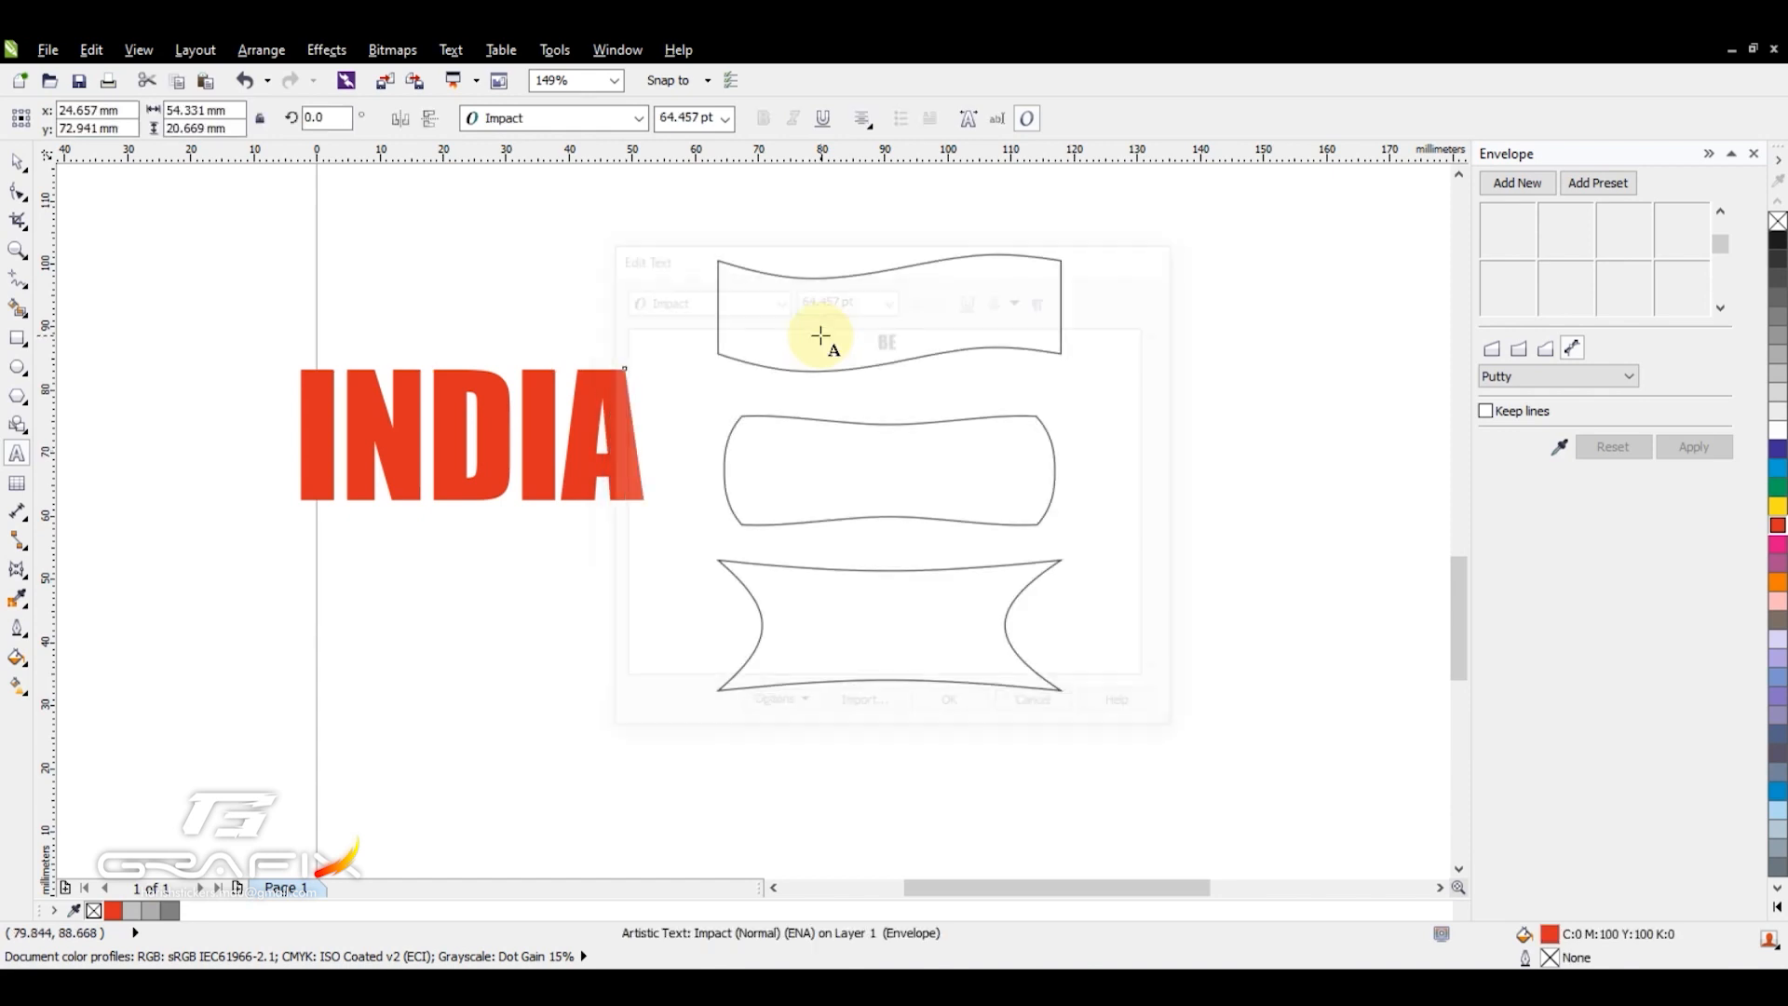
key(ctrl+space)
click(531, 463)
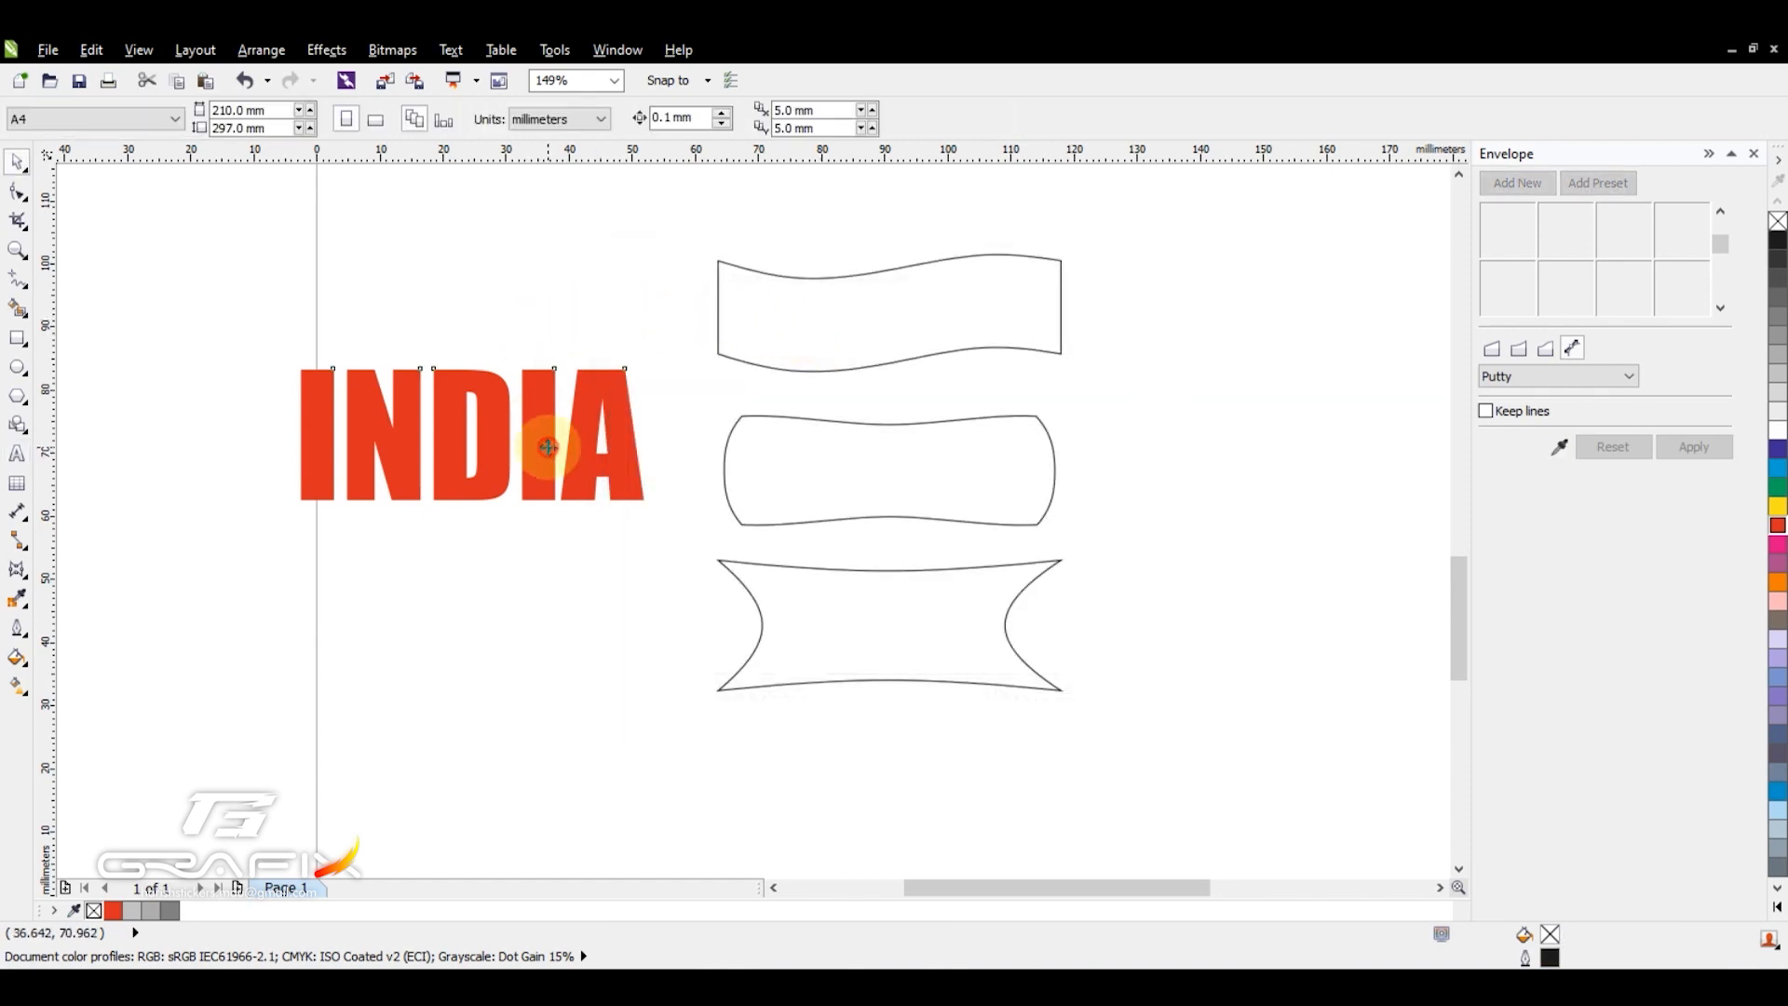
key(Delete)
Add the artistic text BEST in the empty area beside the three envelope shapes.
key(F8)
click(521, 401)
text(BEST)
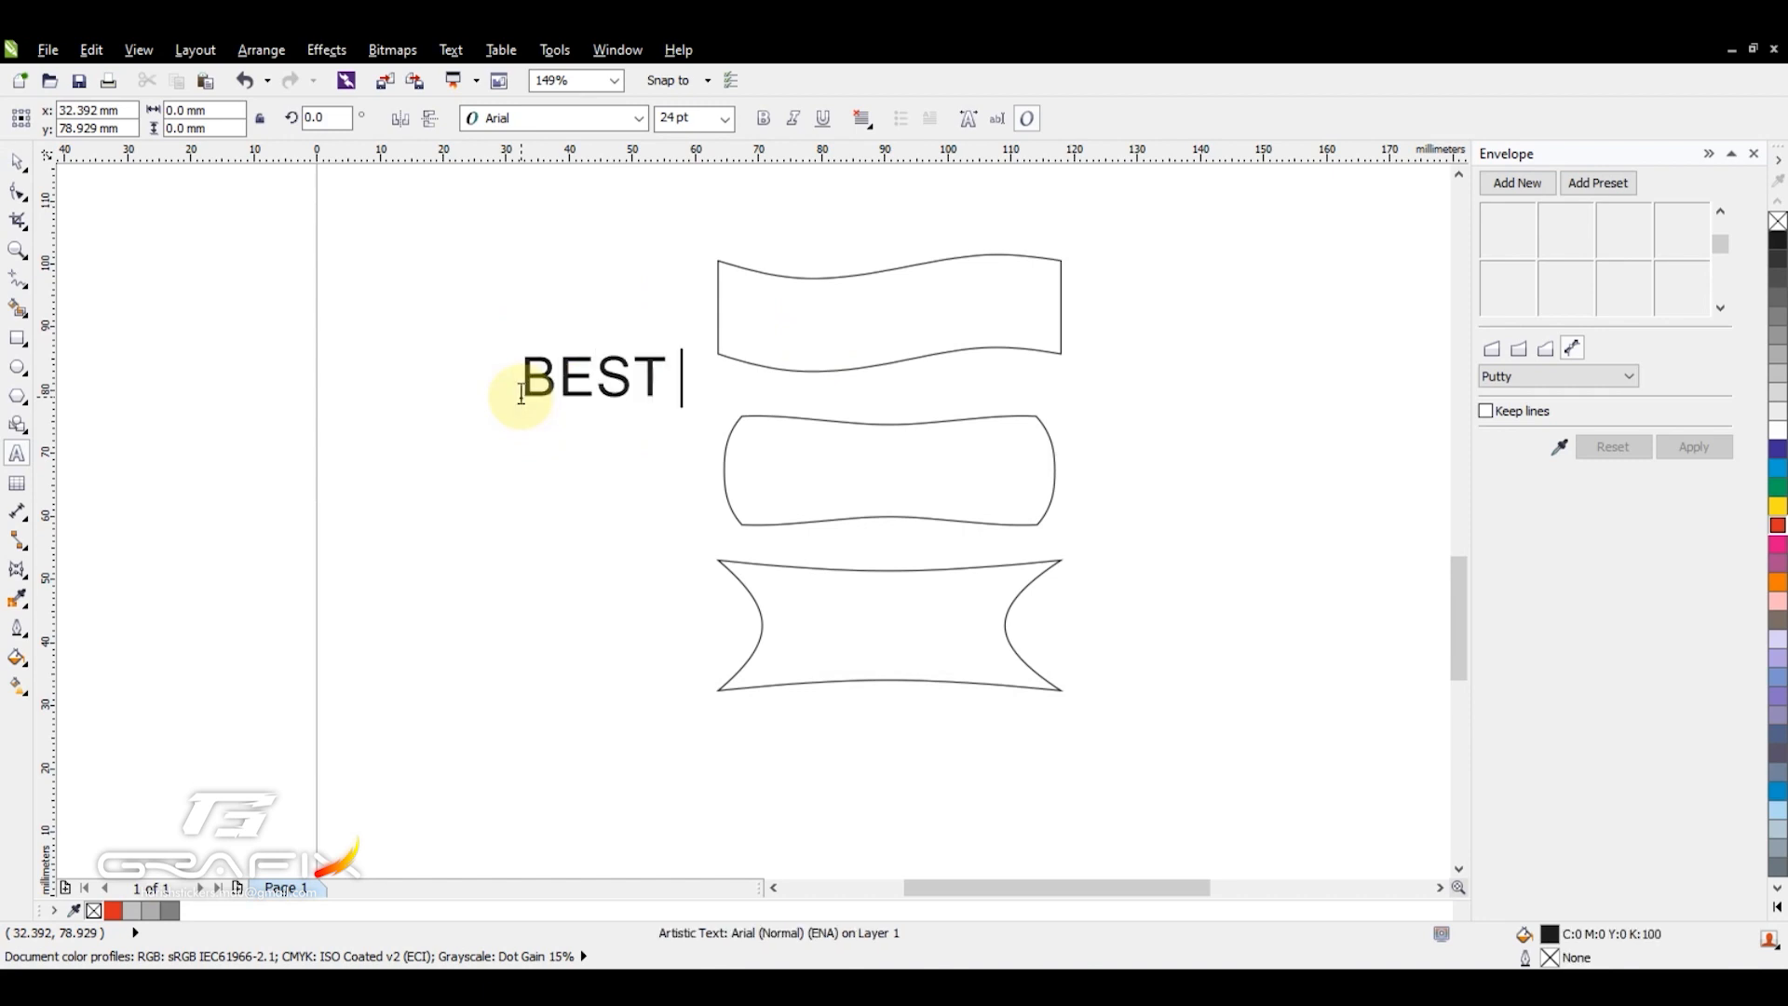
key(ctrl+space)
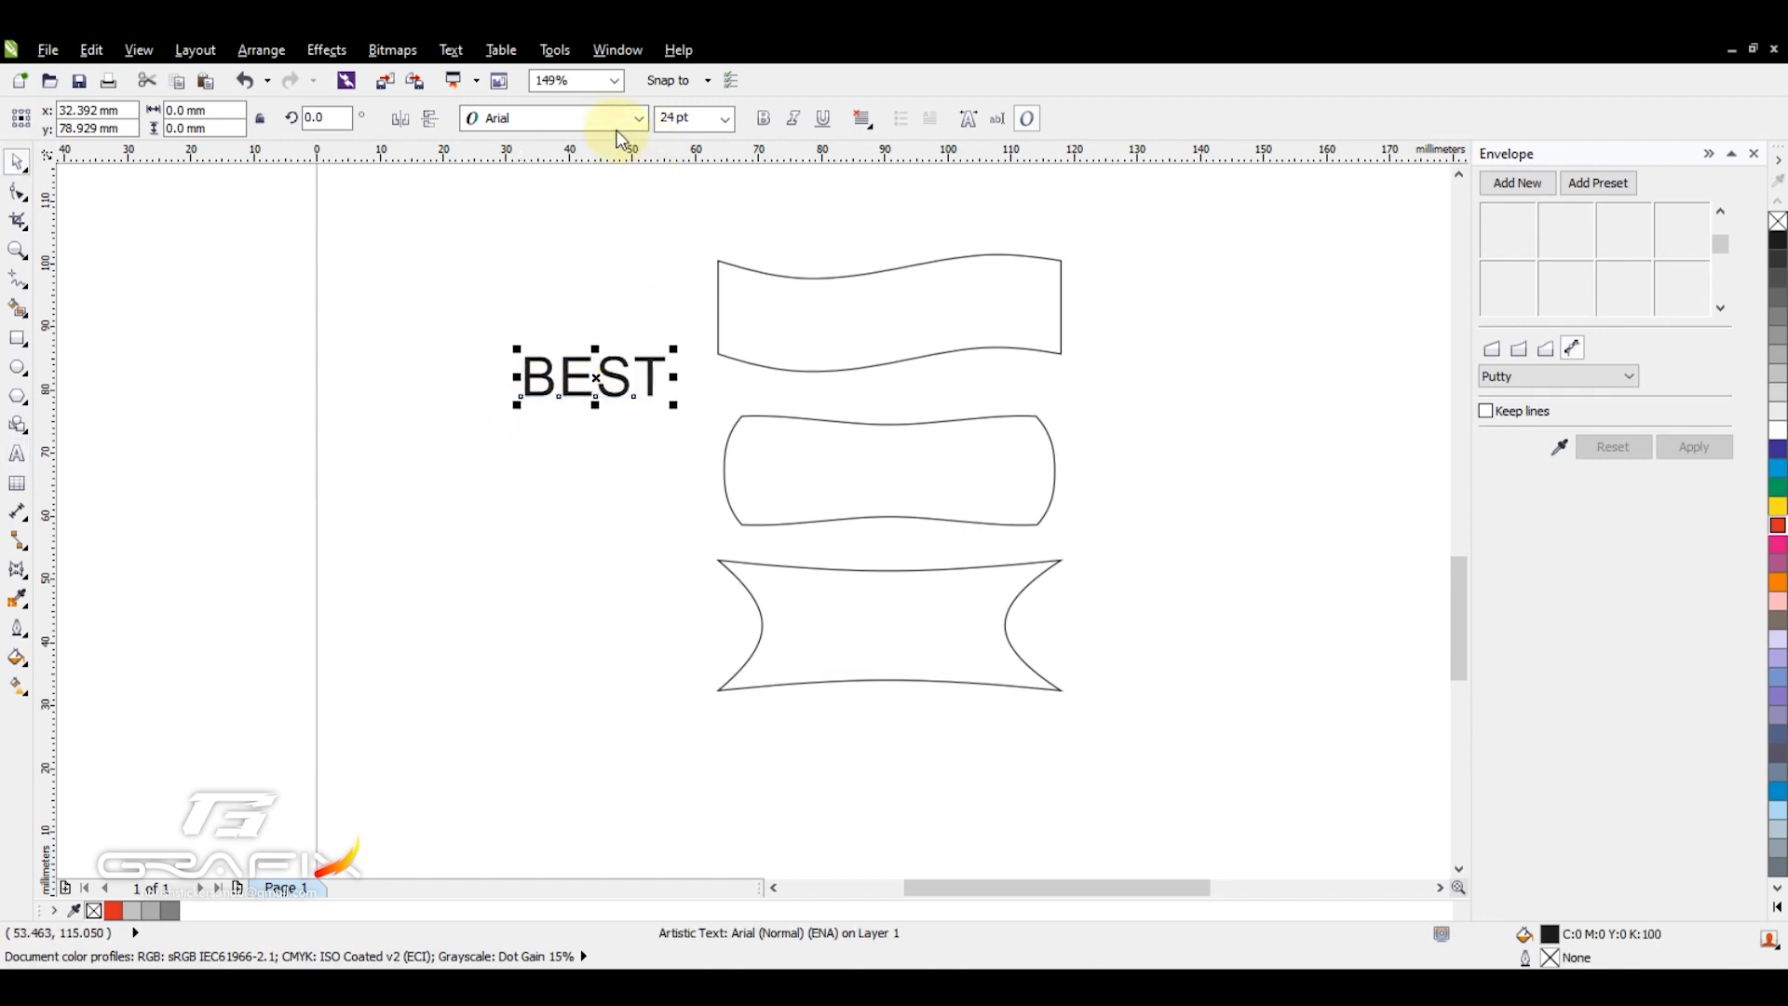
Set the font of the new BEST text to Arial Black.
click(634, 118)
click(635, 160)
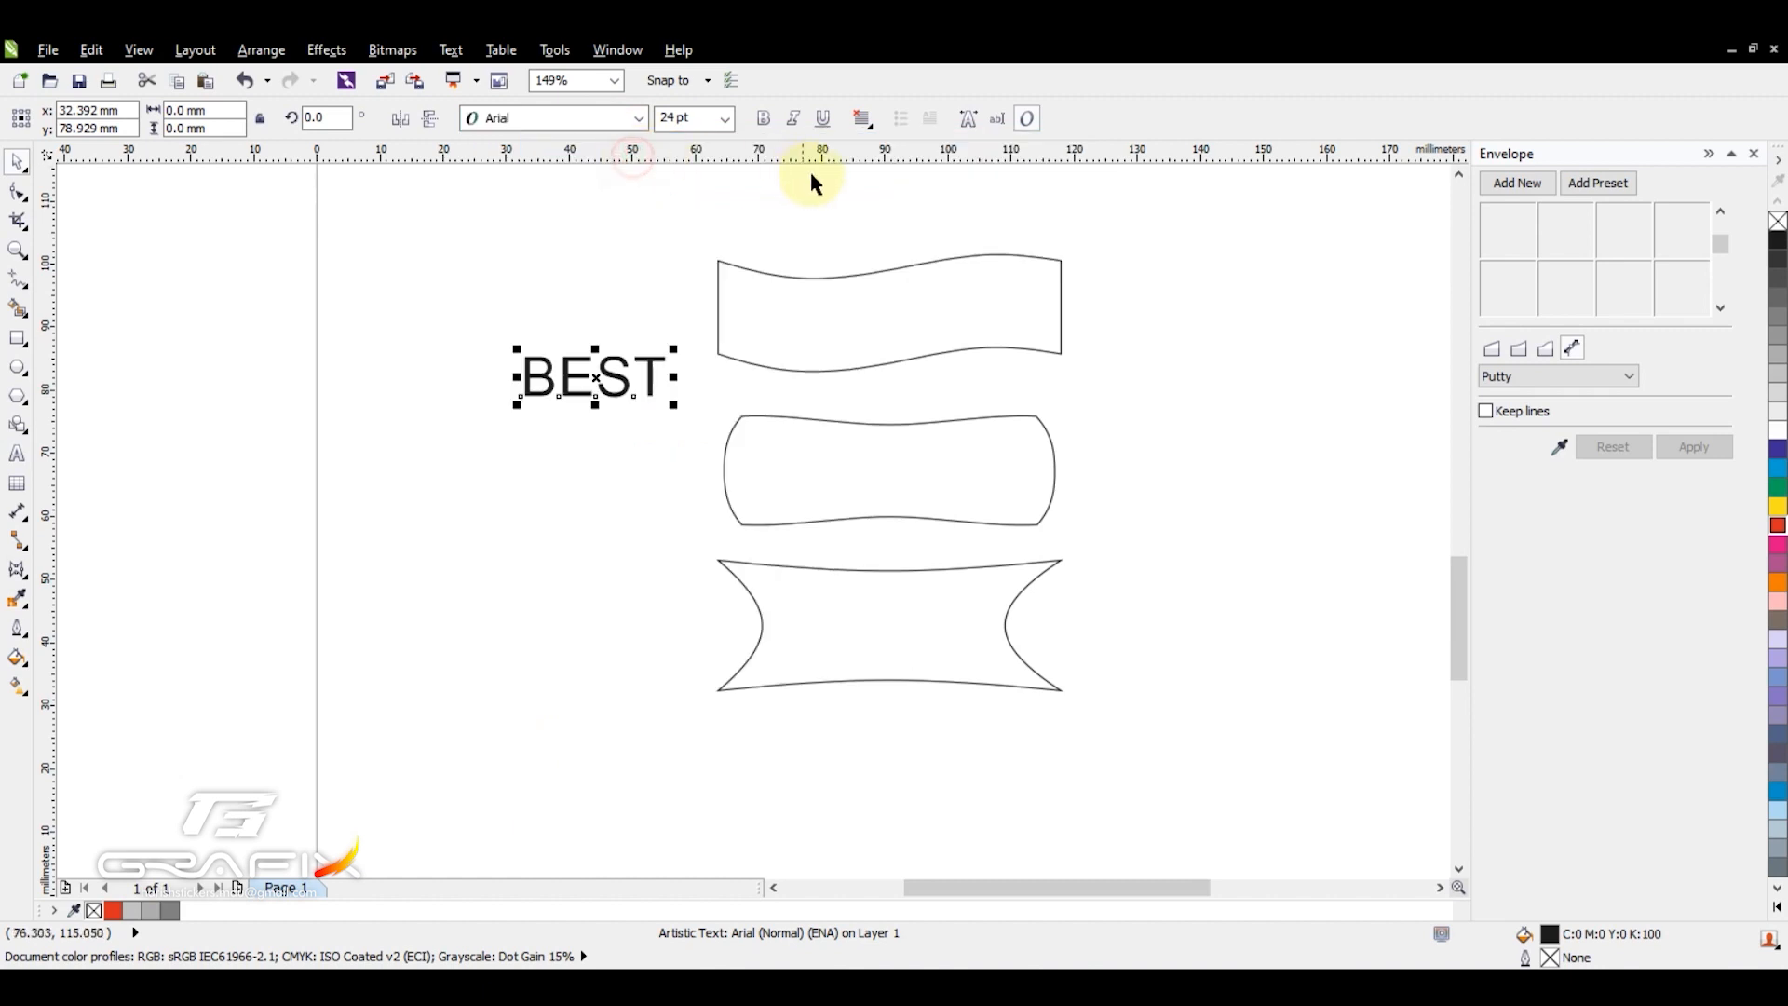
click(633, 124)
mouse_move(850, 152)
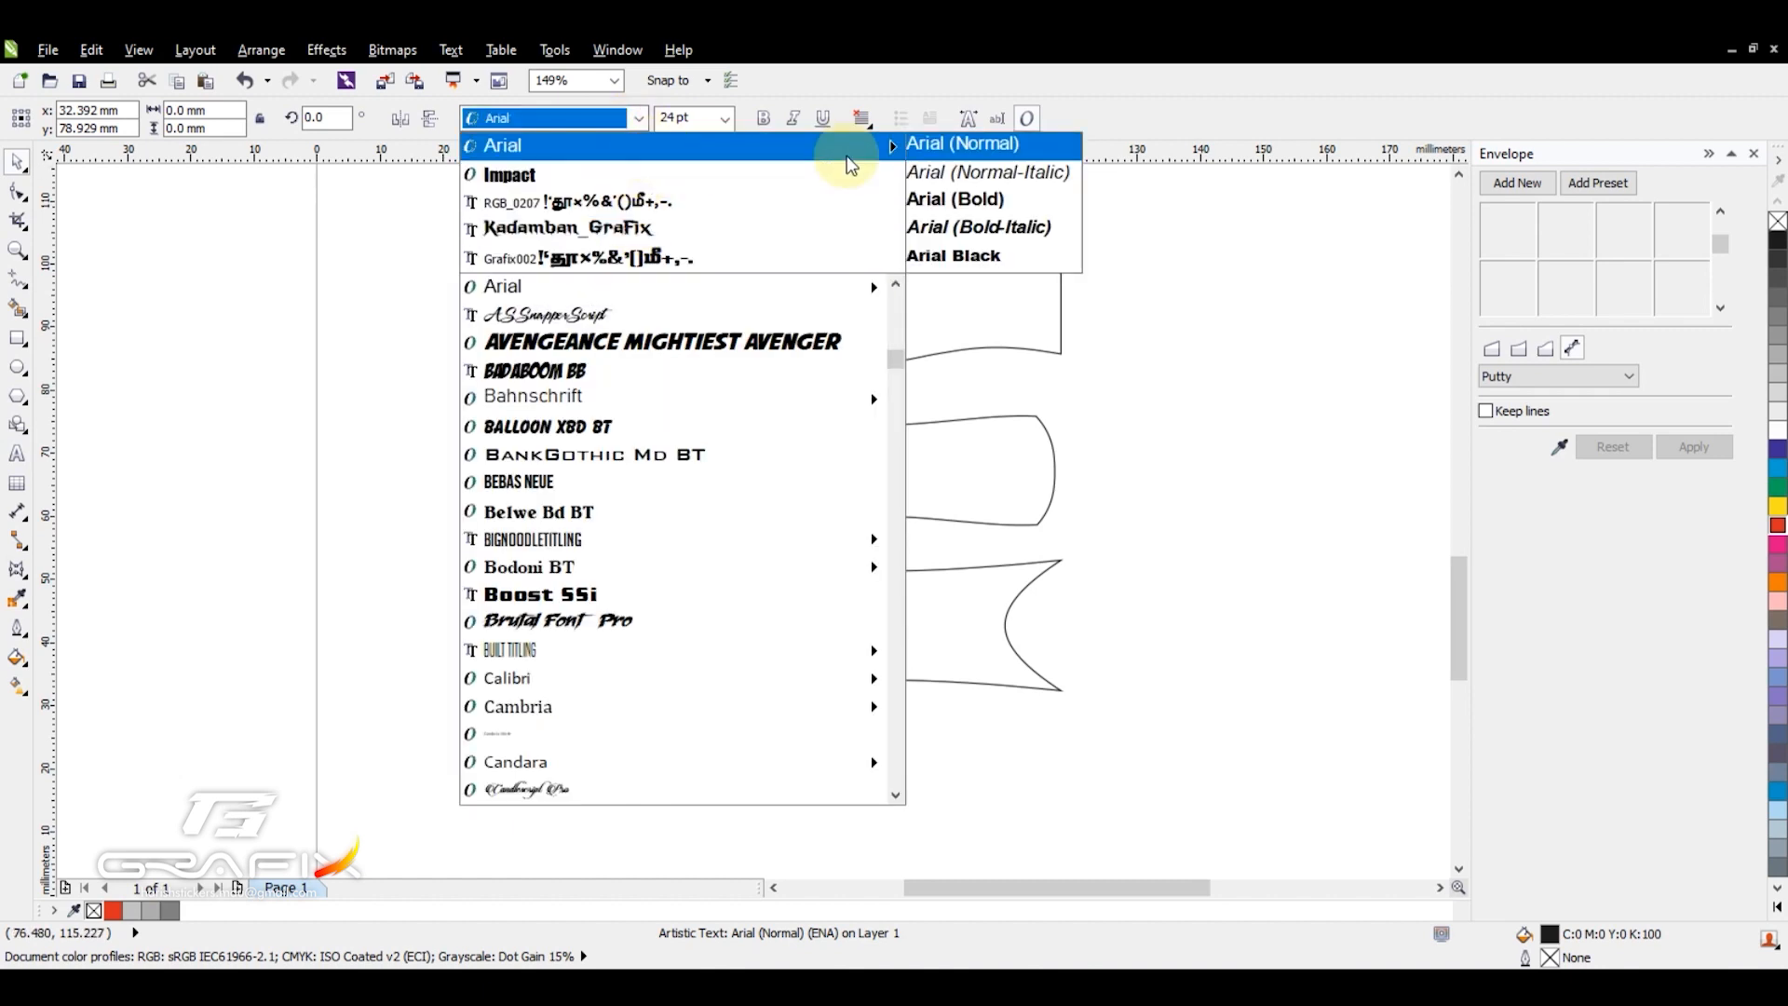
click(996, 259)
Enlarge the new BEST text to about 54.5 mm wide and place it level with the wavy shape, on its left.
drag(689, 405, 778, 447)
drag(760, 395, 623, 369)
key(z)
right_click(619, 357)
drag(286, 422, 859, 799)
key(space)
click(564, 615)
drag(537, 419, 580, 359)
right_click(603, 406)
right_click(483, 291)
click(327, 270)
drag(165, 223, 1298, 834)
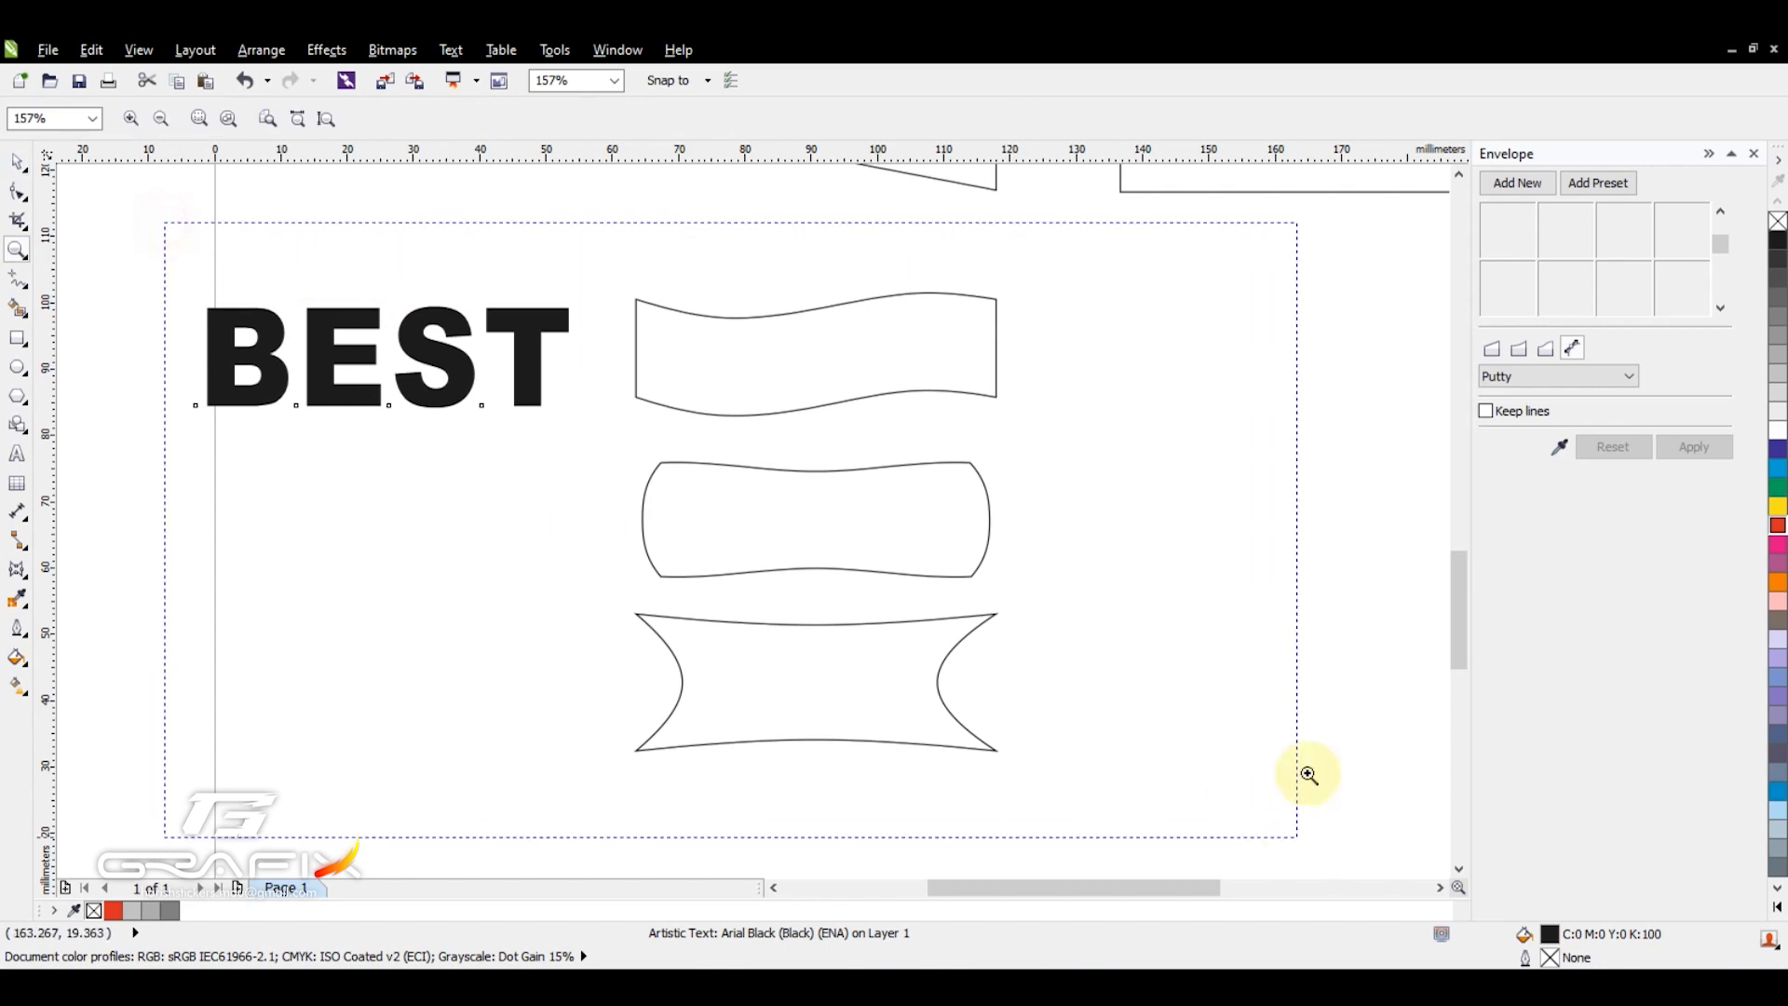
click(705, 419)
Try warping BEST with an envelope created from the wavy shape, and undo it.
click(515, 308)
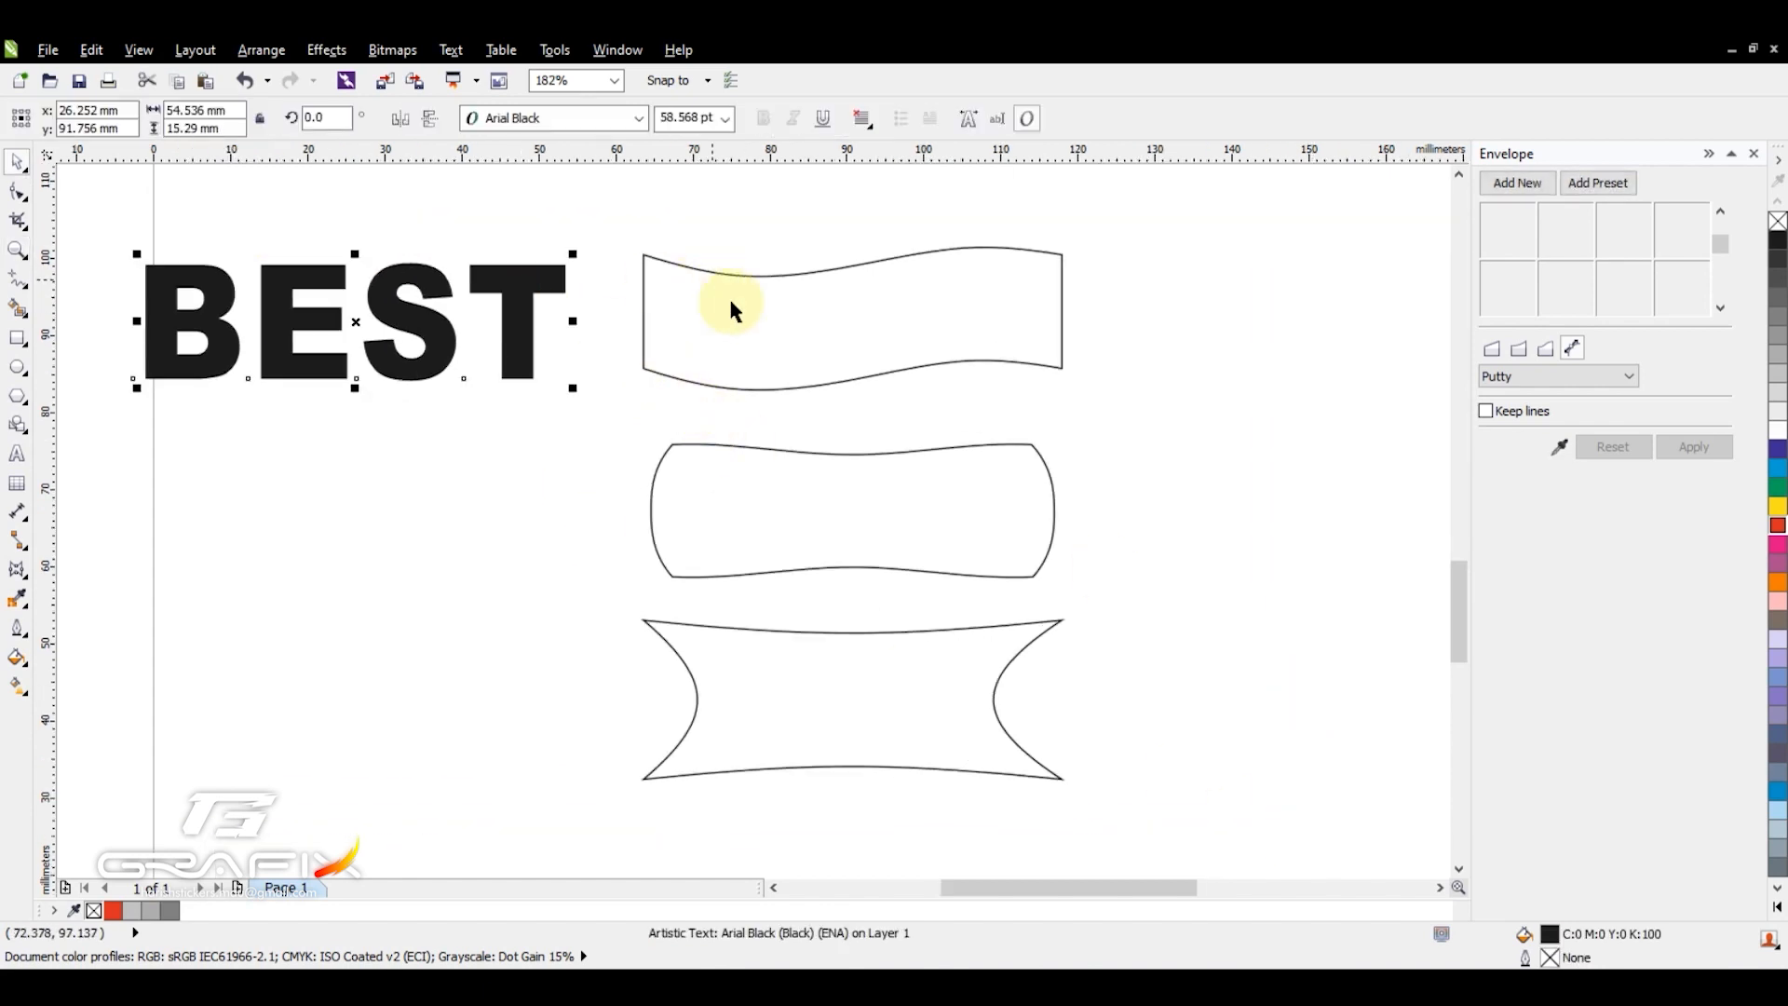
click(1561, 449)
click(876, 325)
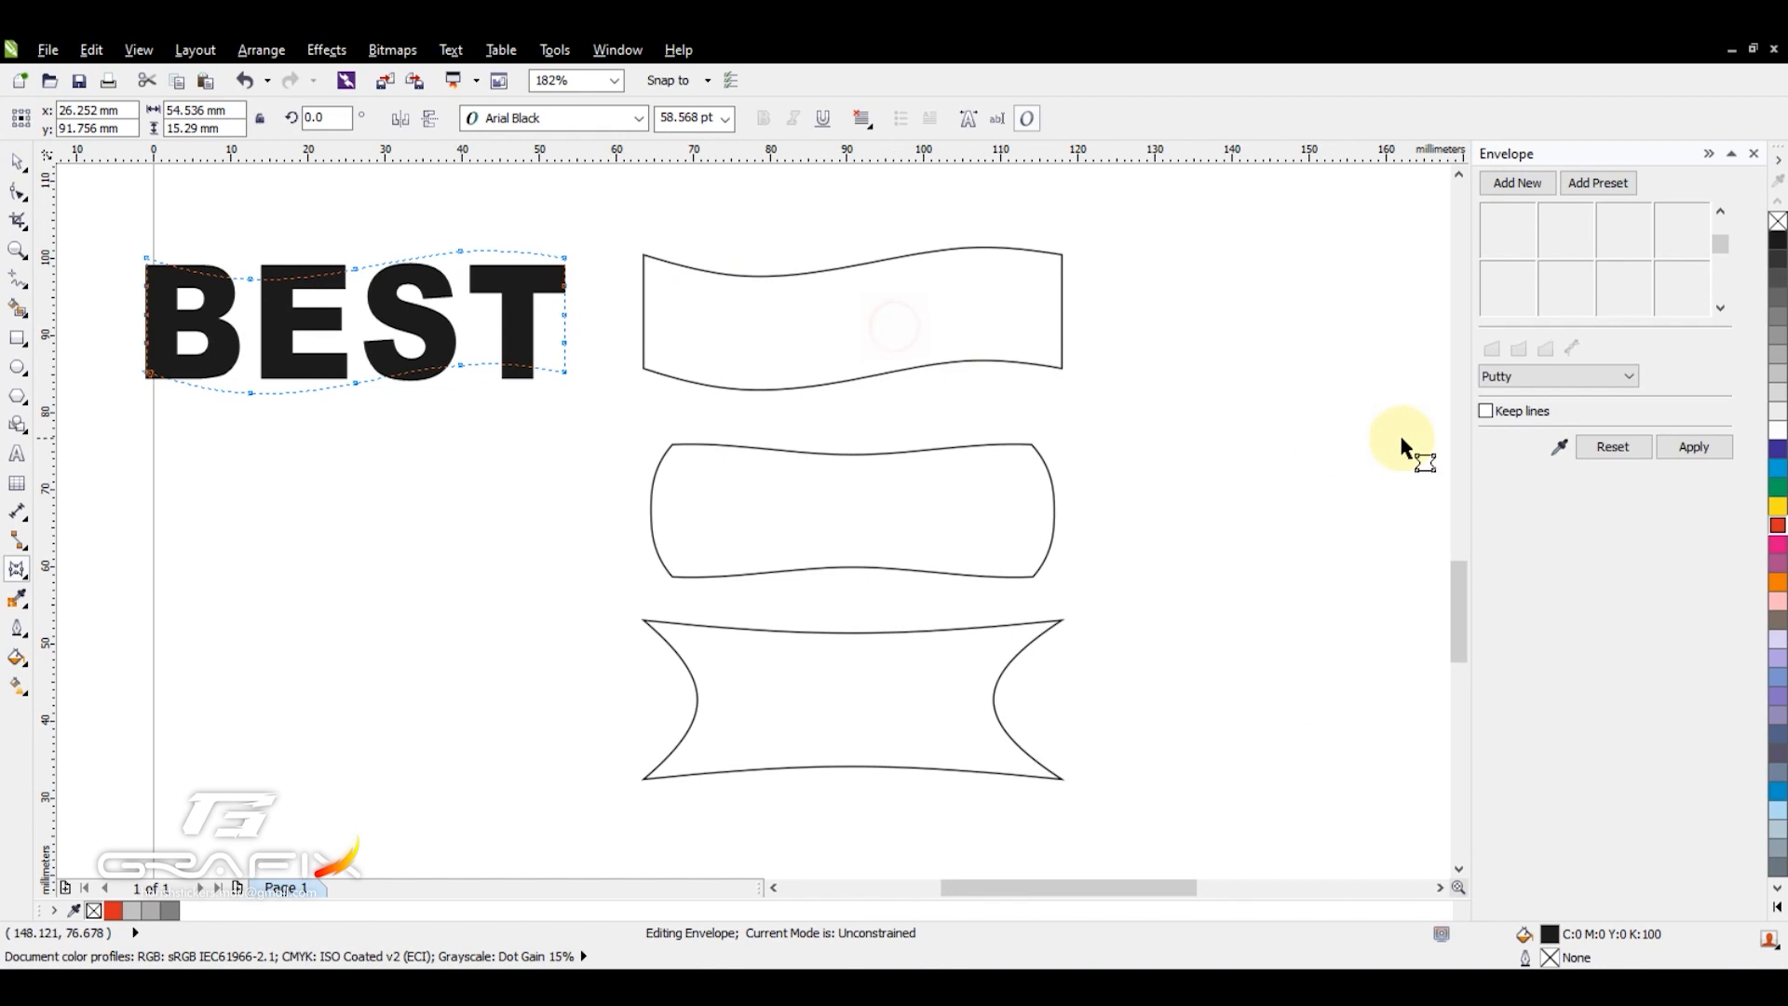
click(1127, 380)
click(552, 317)
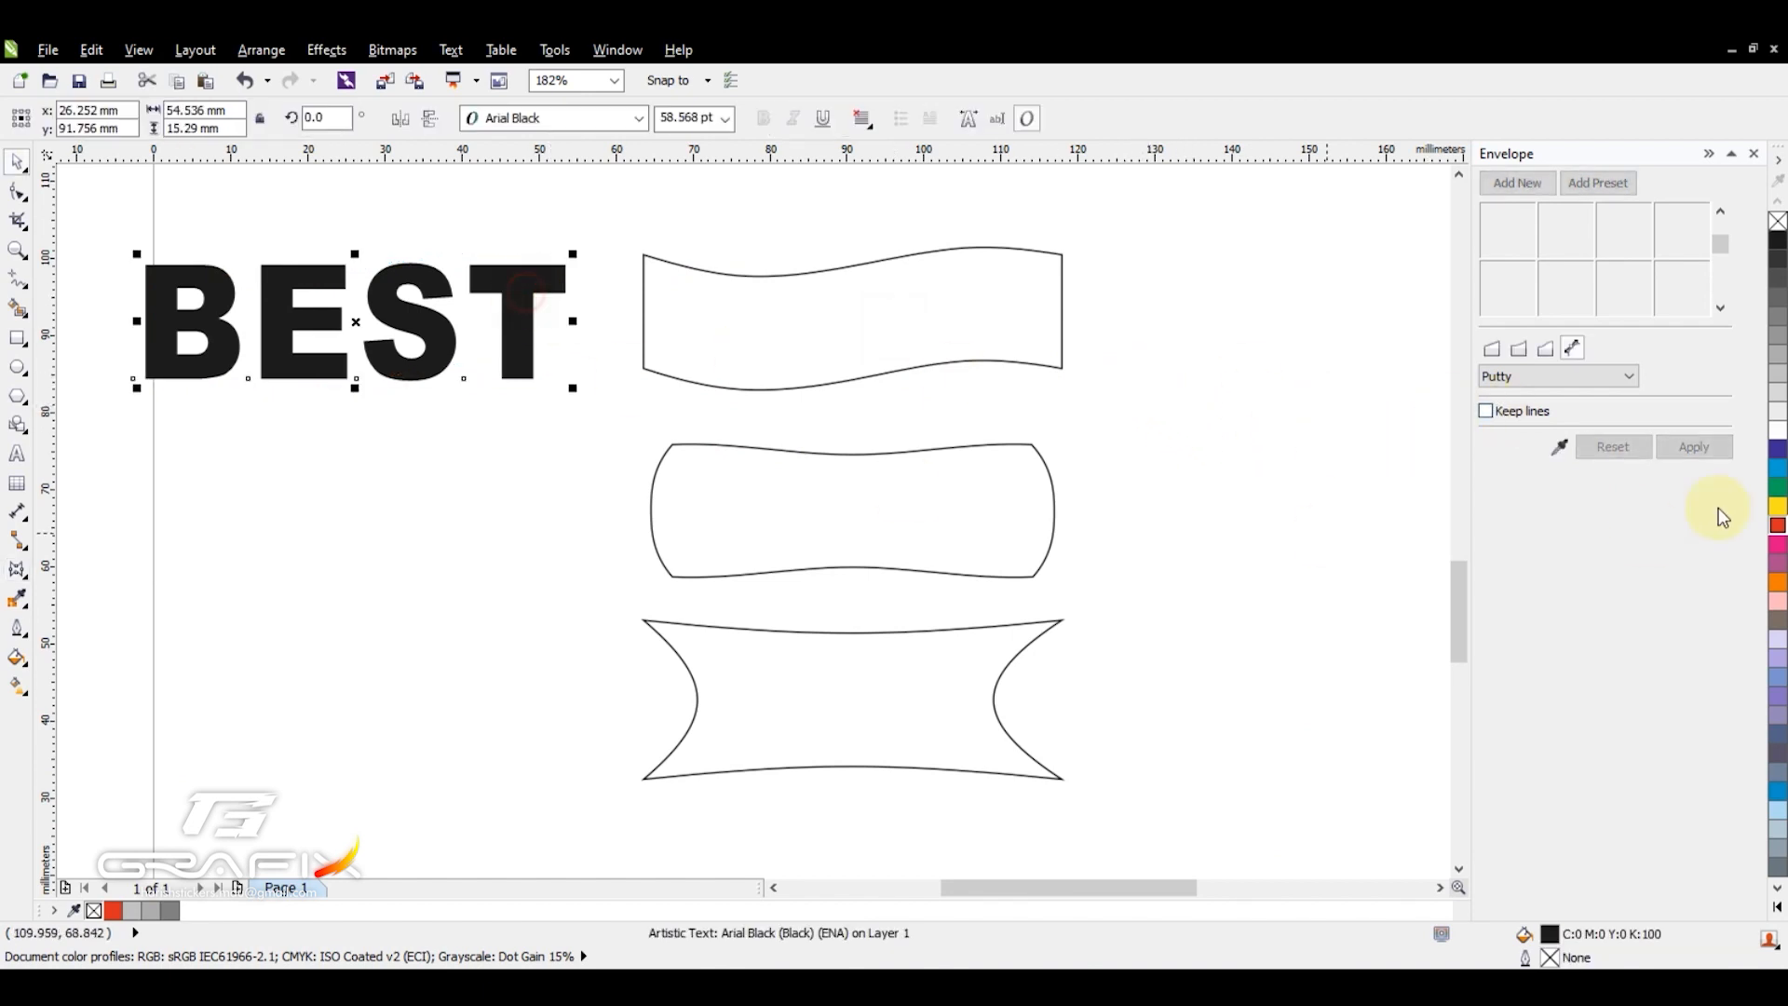
click(991, 333)
click(1697, 448)
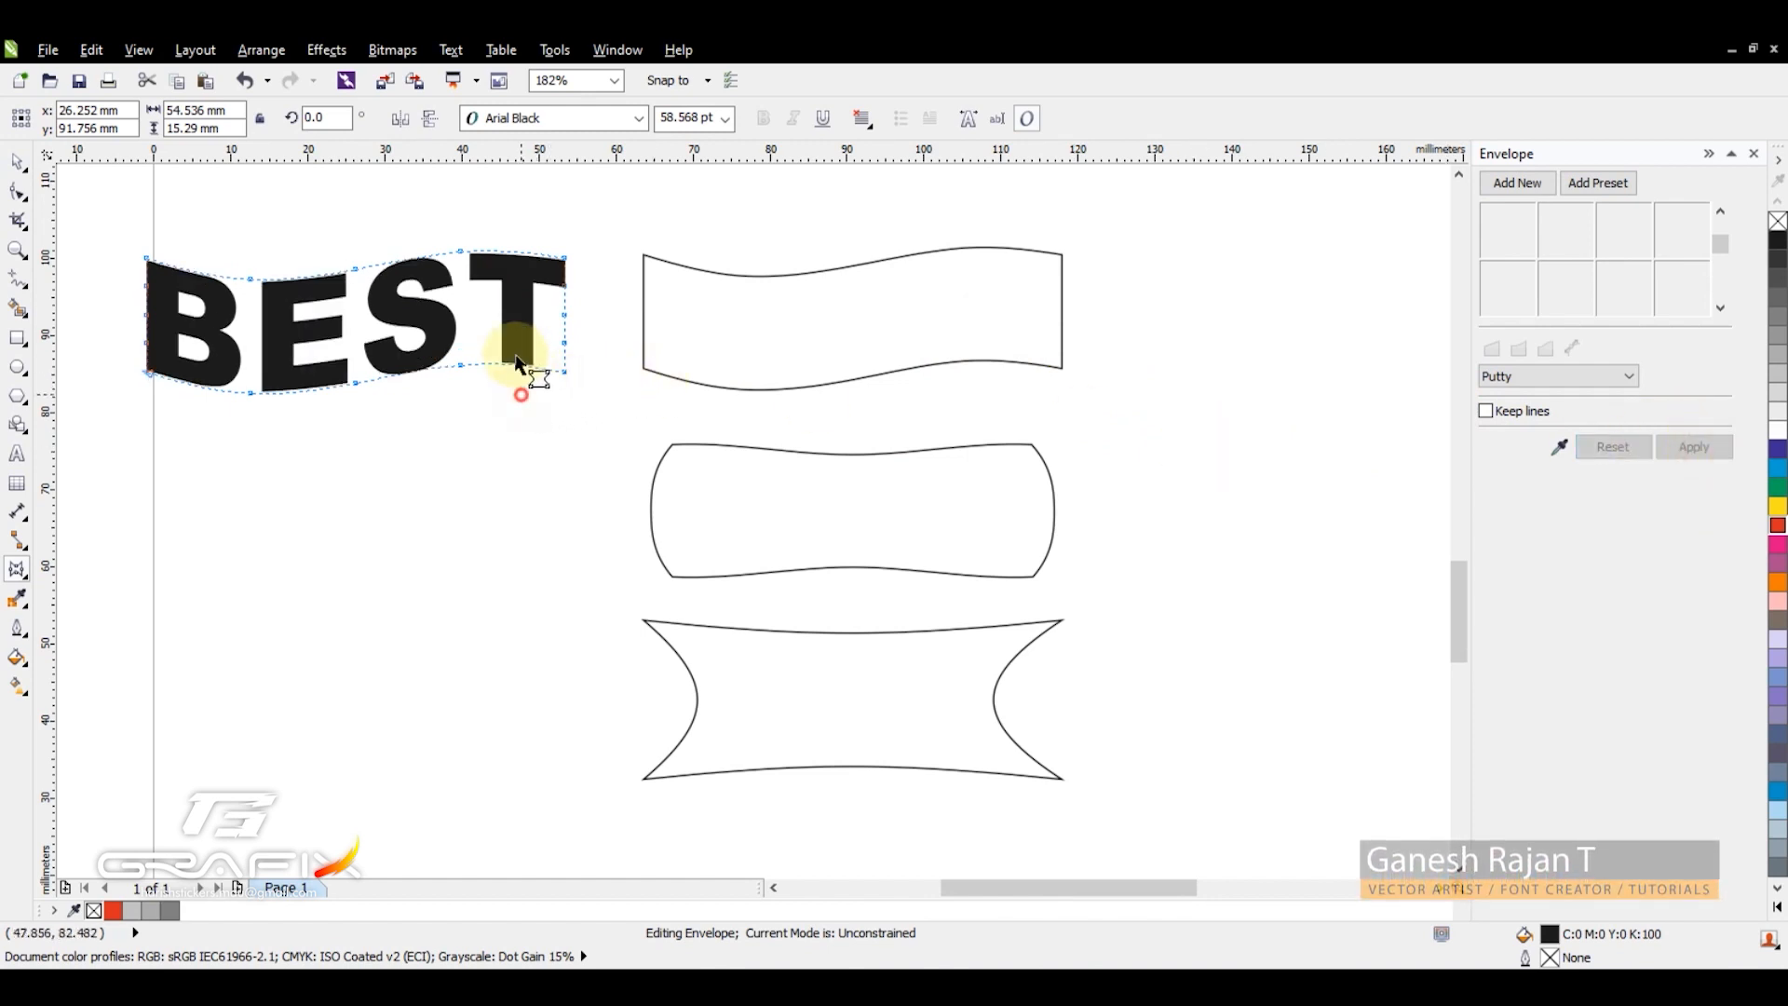
key(ctrl+z)
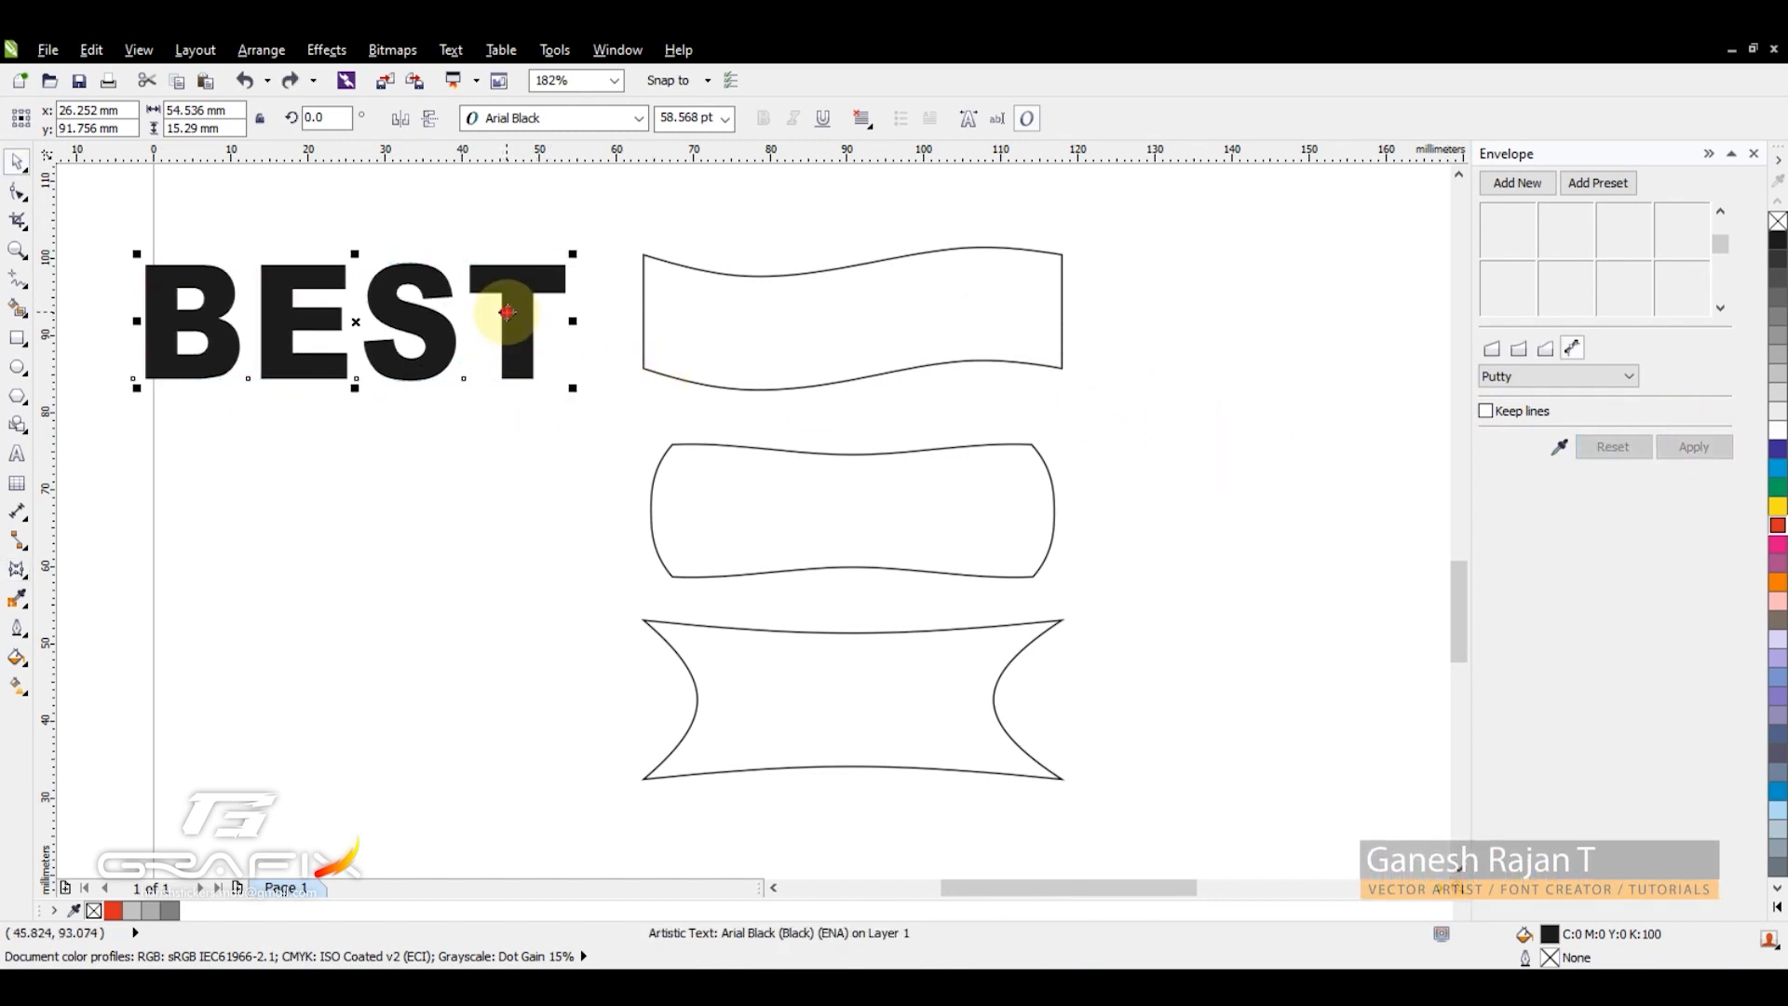
Copy the BEST text downward twice, about 23 mm apart, so each envelope shape has one beside it.
drag(507, 312, 493, 491)
key(ctrl+d)
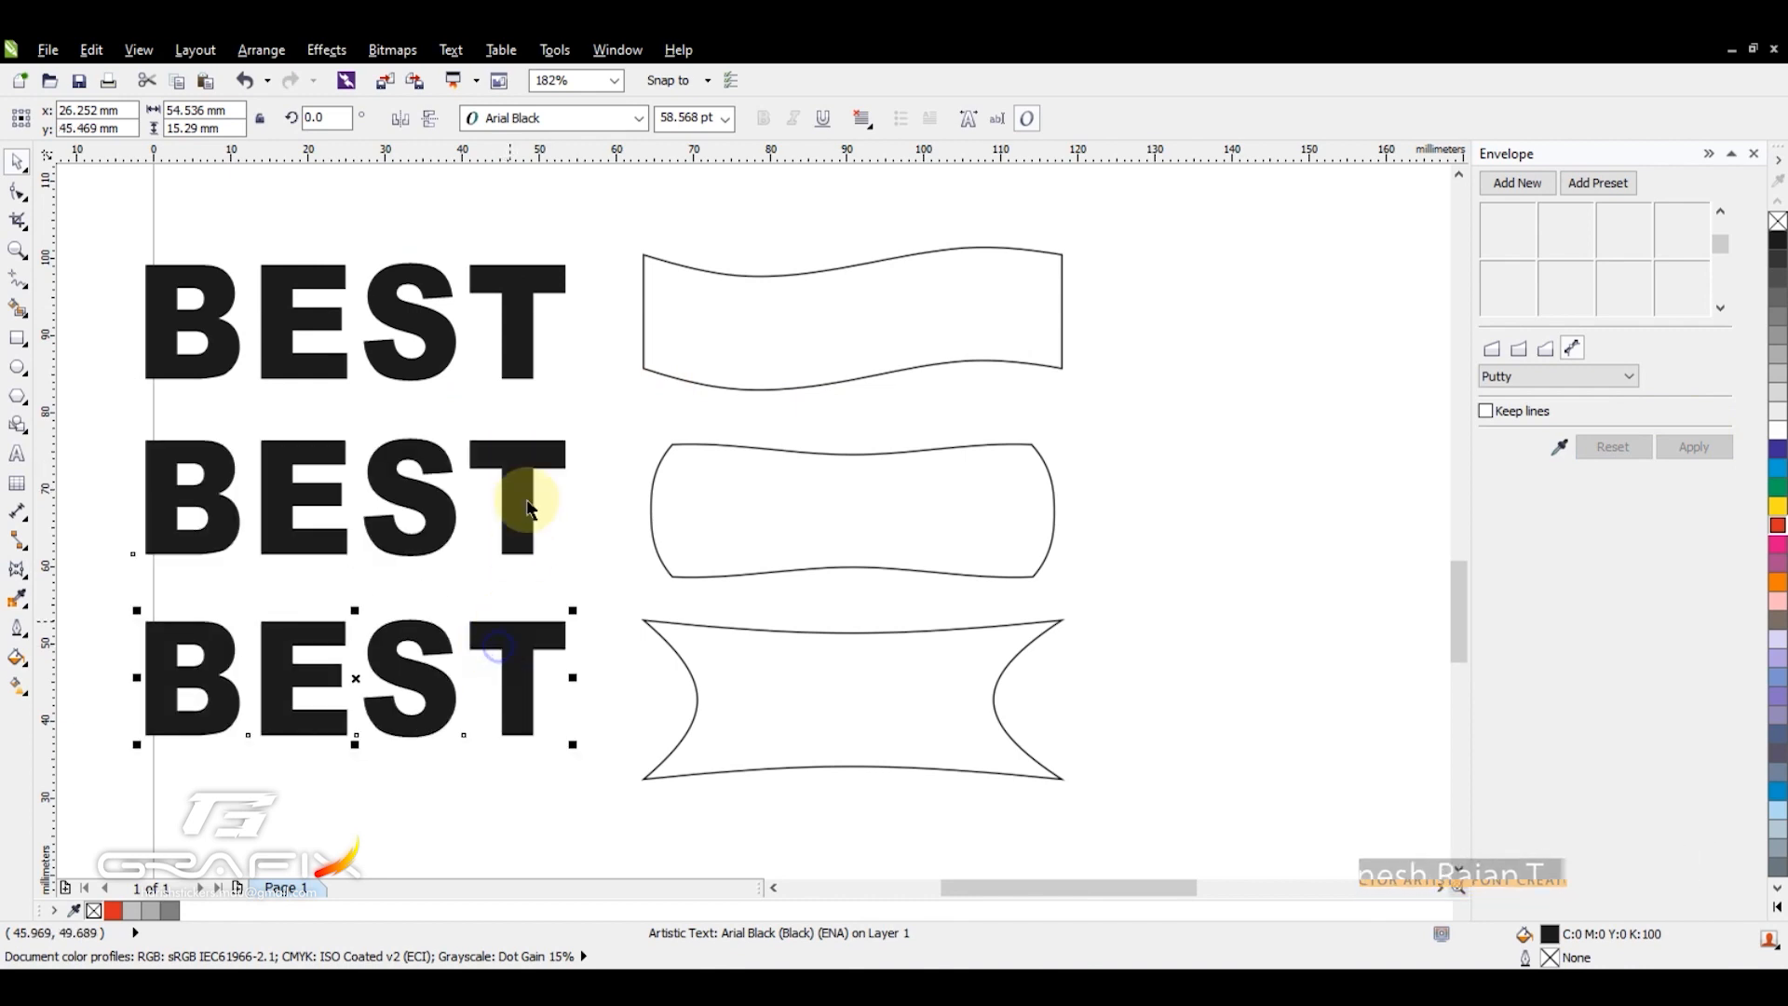
Warp the top BEST of the new stack with an envelope created from the wavy shape.
click(531, 334)
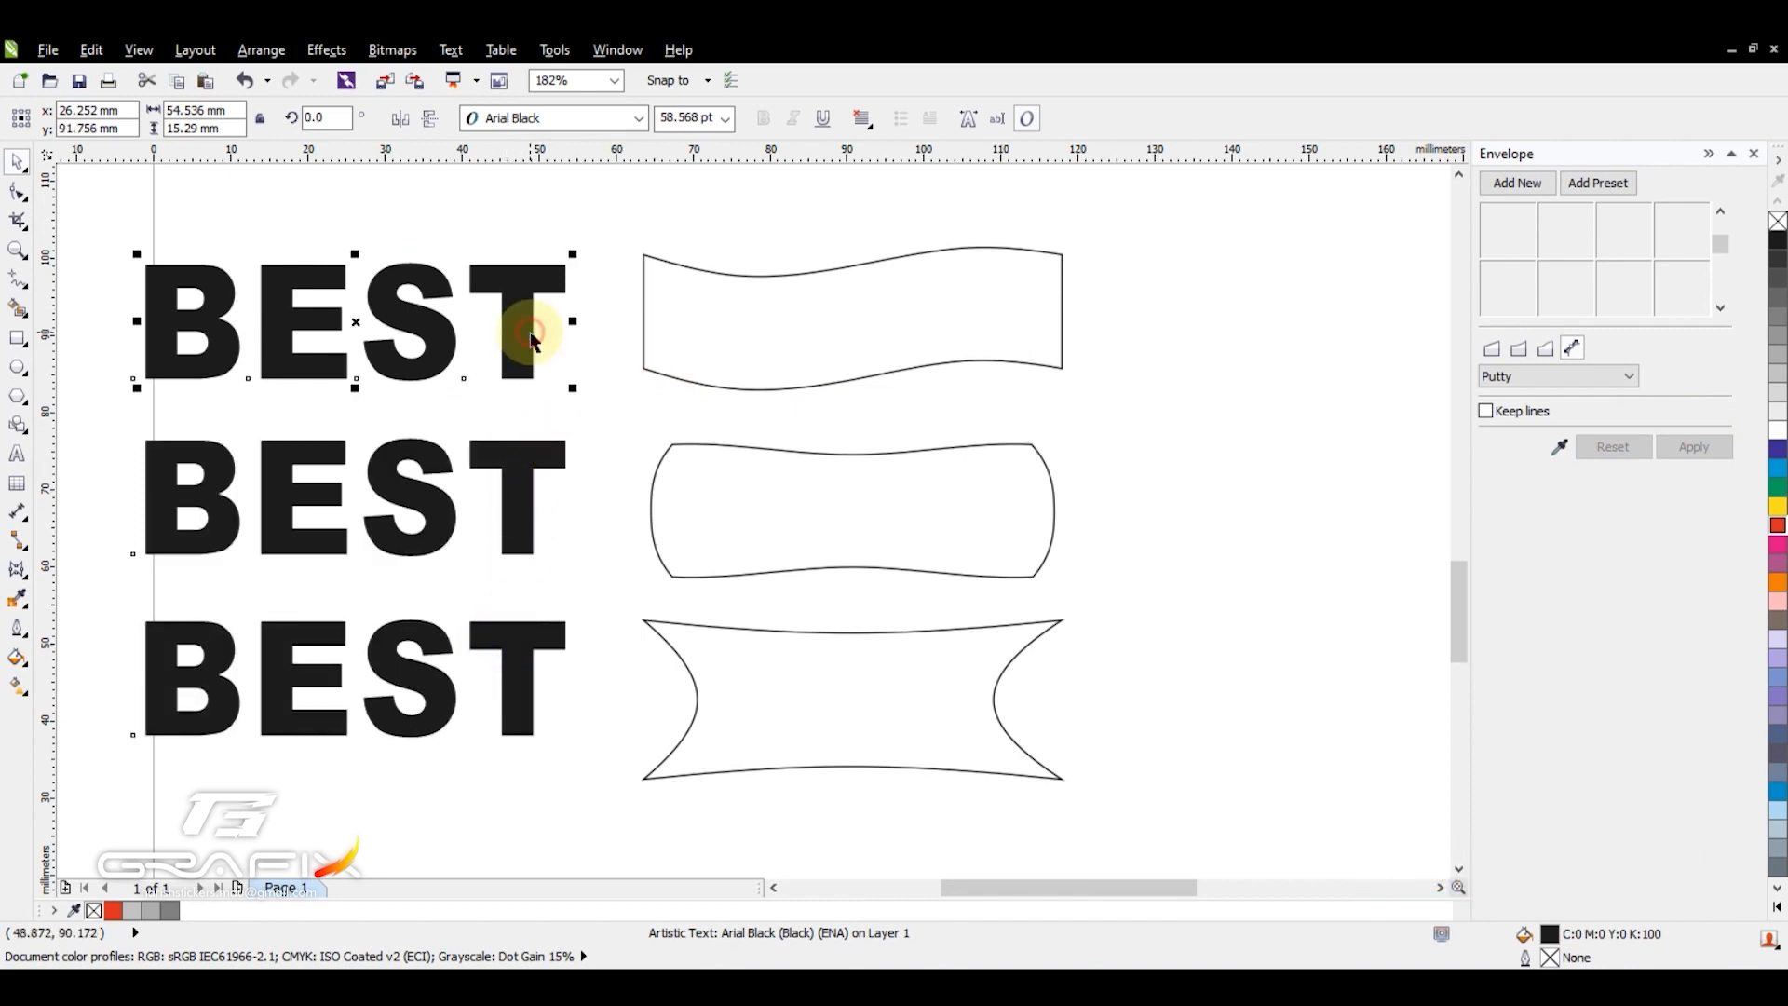
click(1553, 455)
click(998, 289)
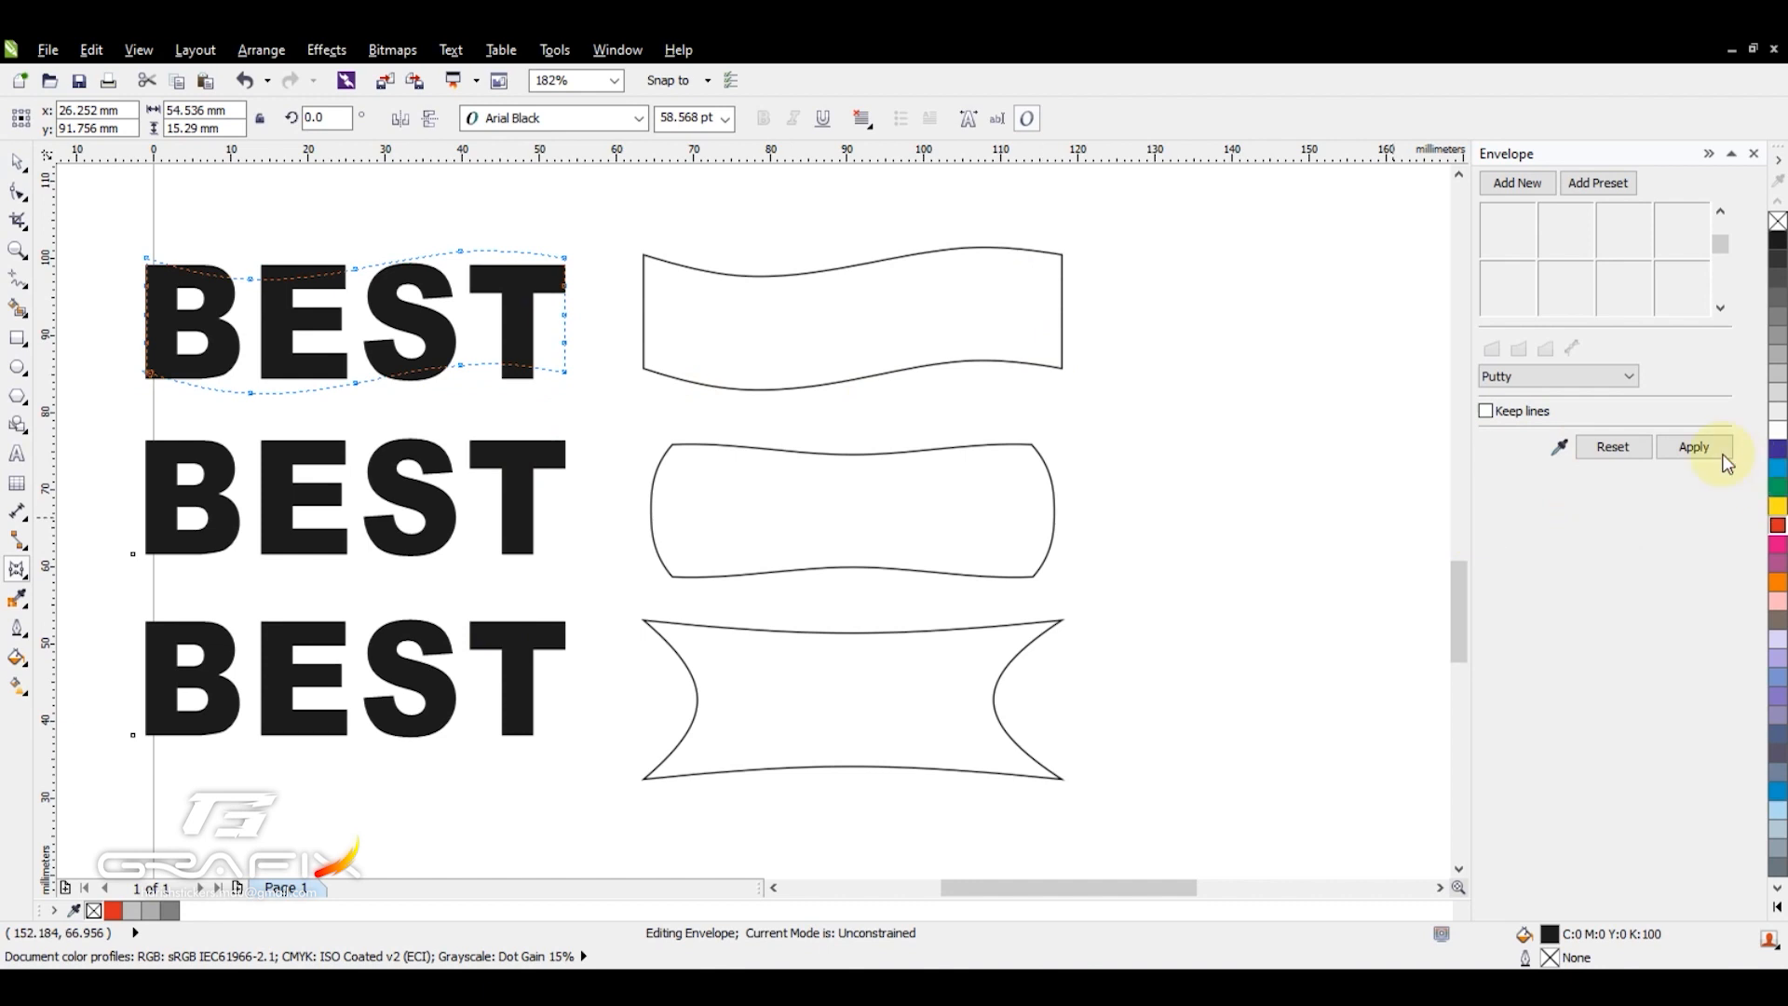
click(1693, 447)
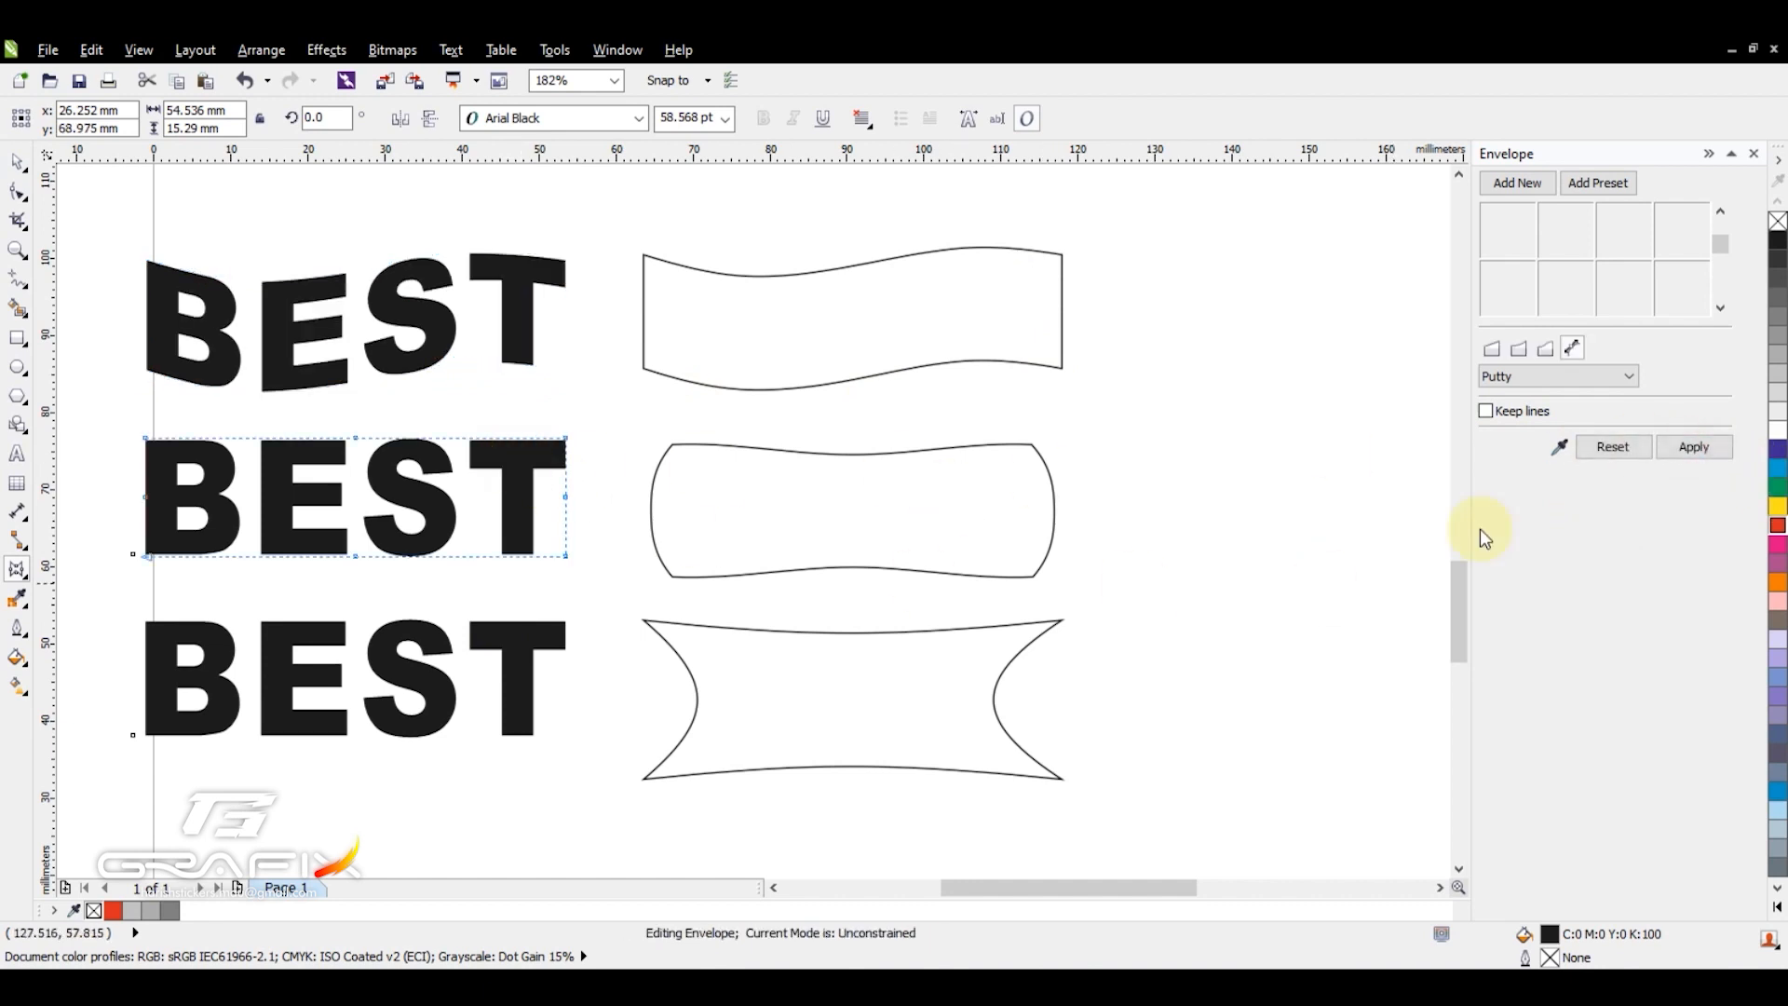
Warp the middle BEST with the envelope of the bulging-ended shape and the lowest BEST with that of the concave-sided shape.
click(913, 519)
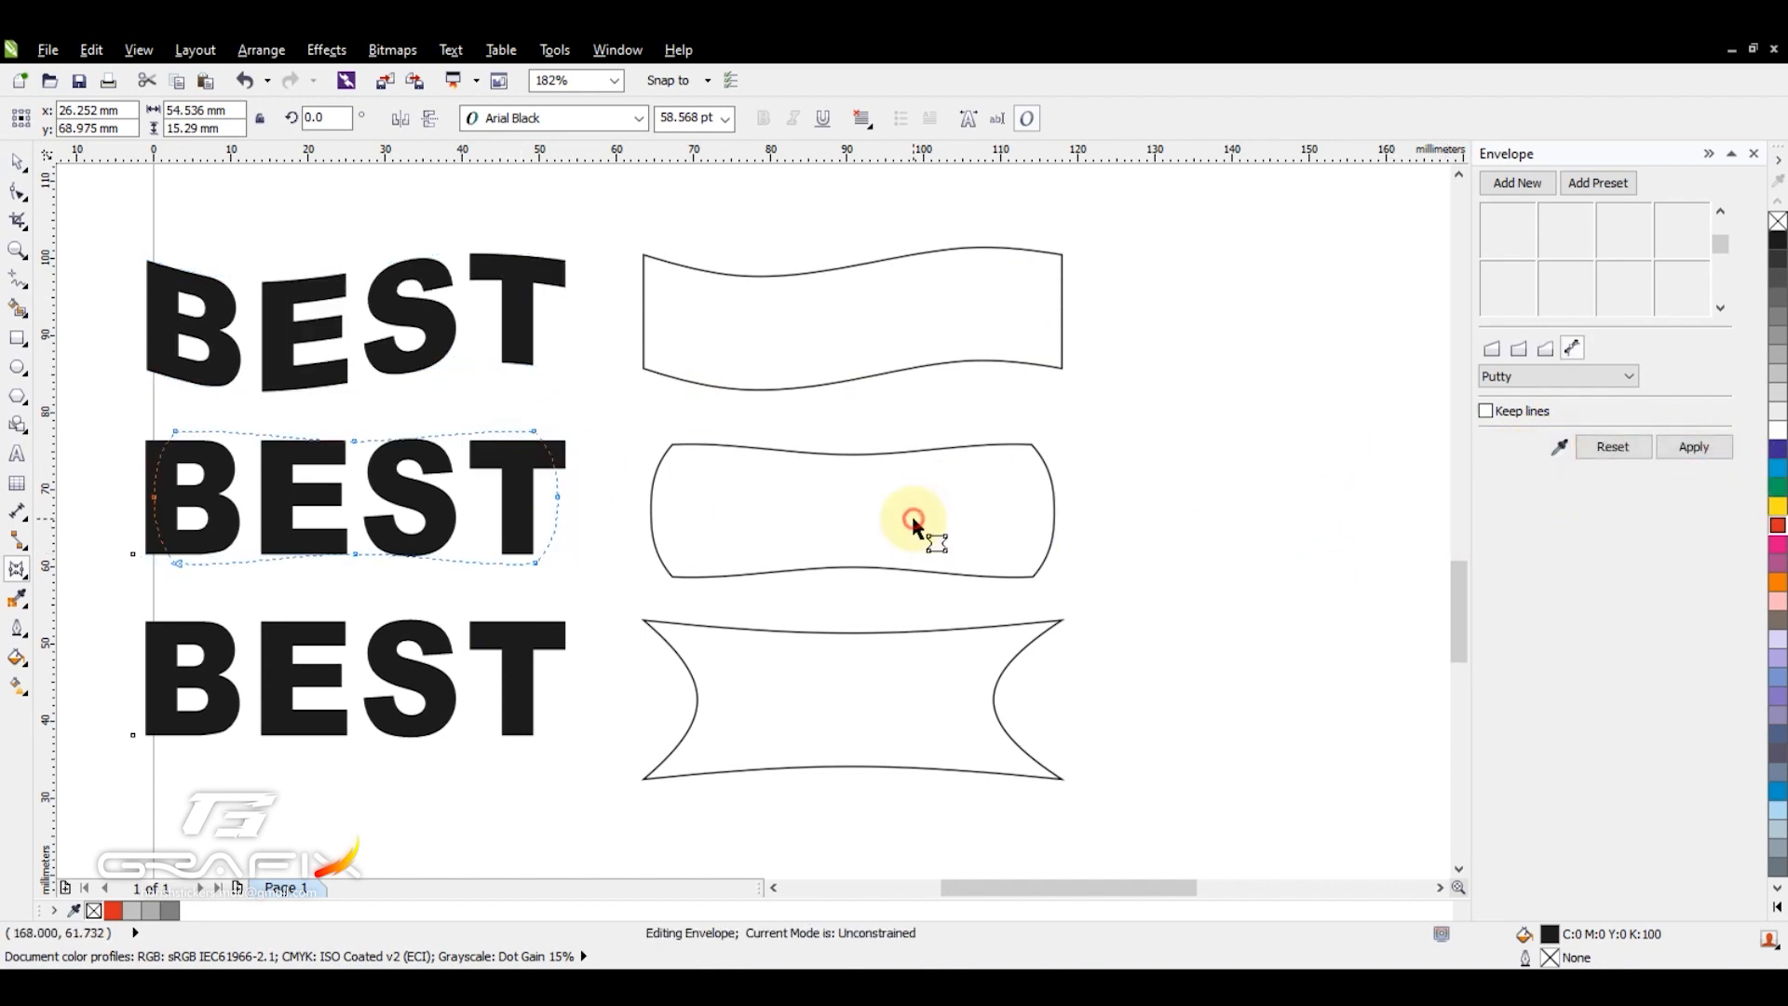
click(1693, 447)
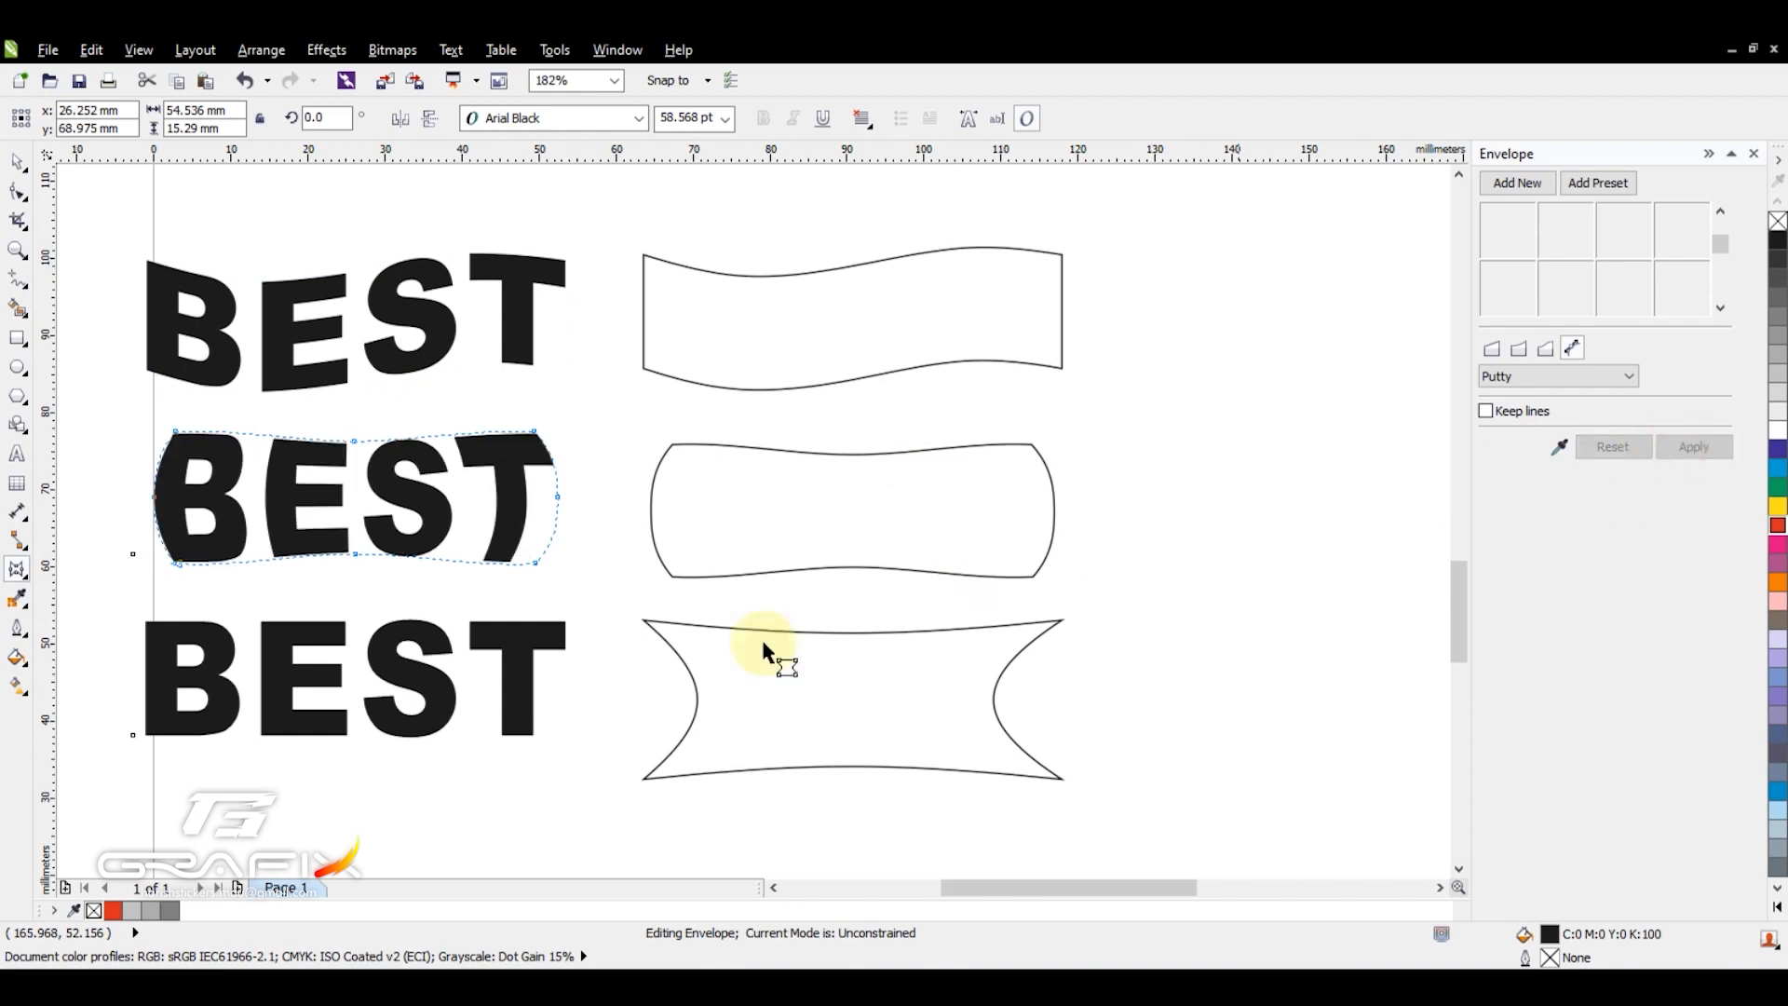
click(526, 643)
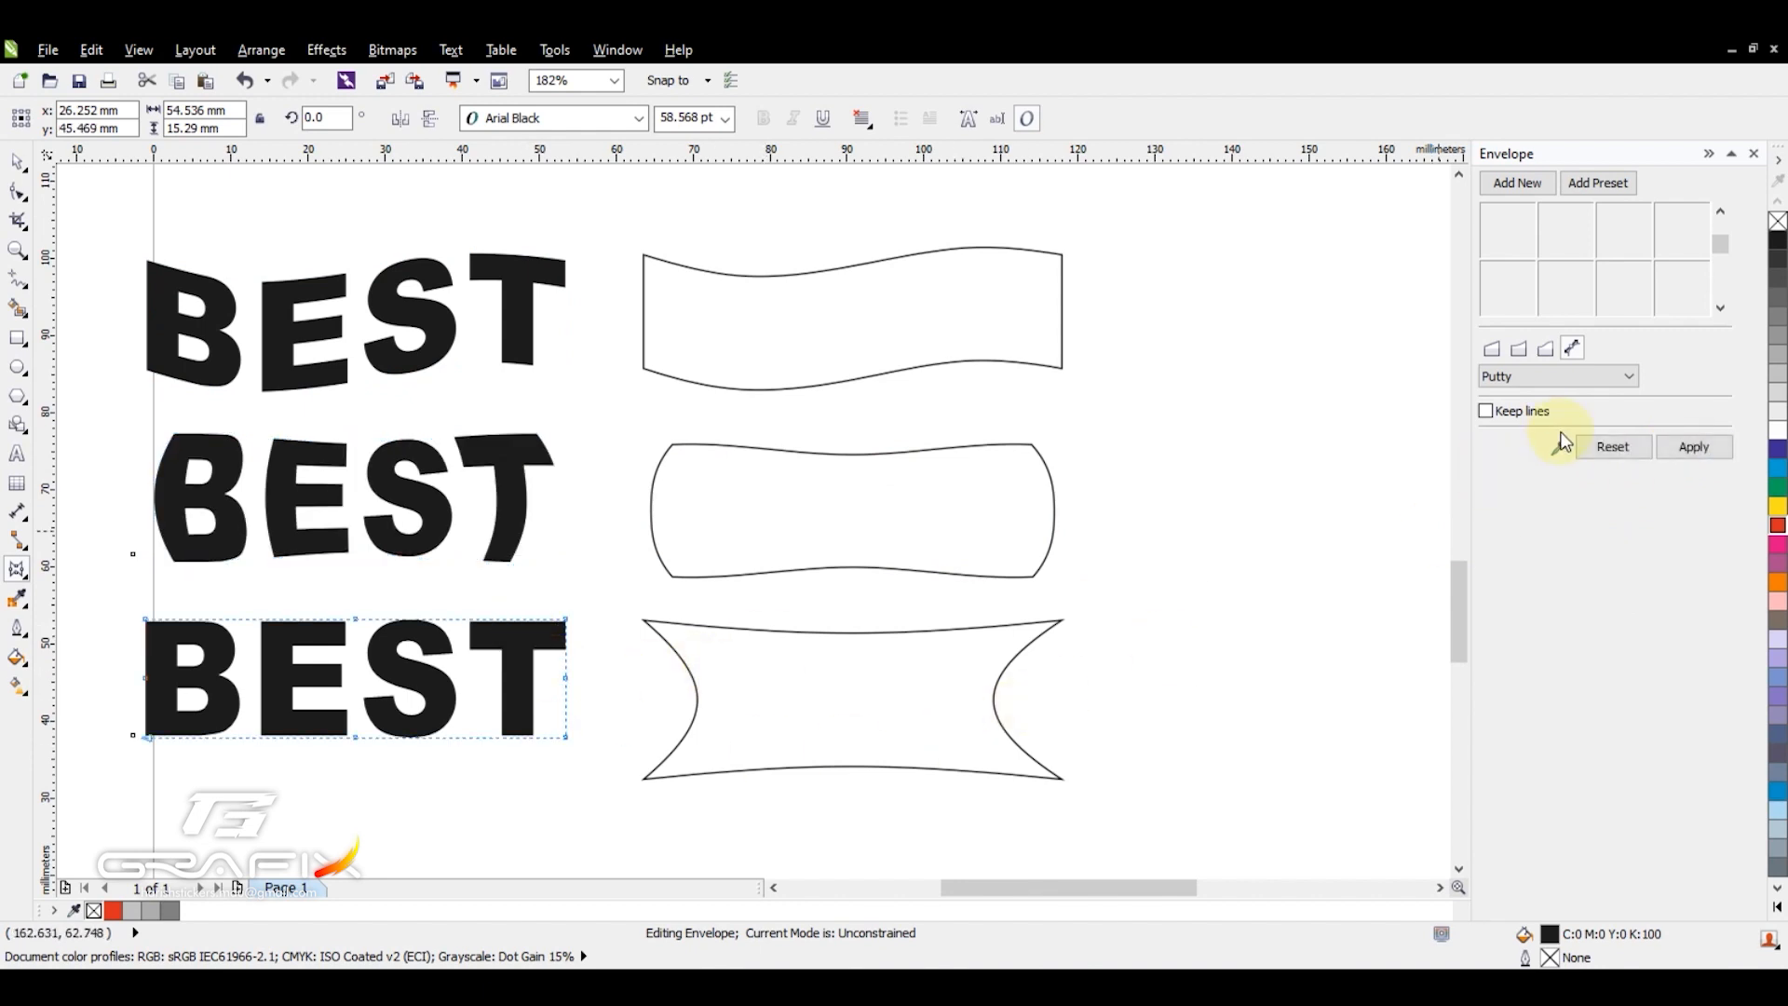
click(1683, 447)
Add two-line artistic text reading INDIA and BEST in the empty area right of the concave-sided shape.
key(z)
scroll(763, 711, down, 3)
drag(218, 454, 997, 798)
right_click(869, 723)
drag(195, 443, 1204, 780)
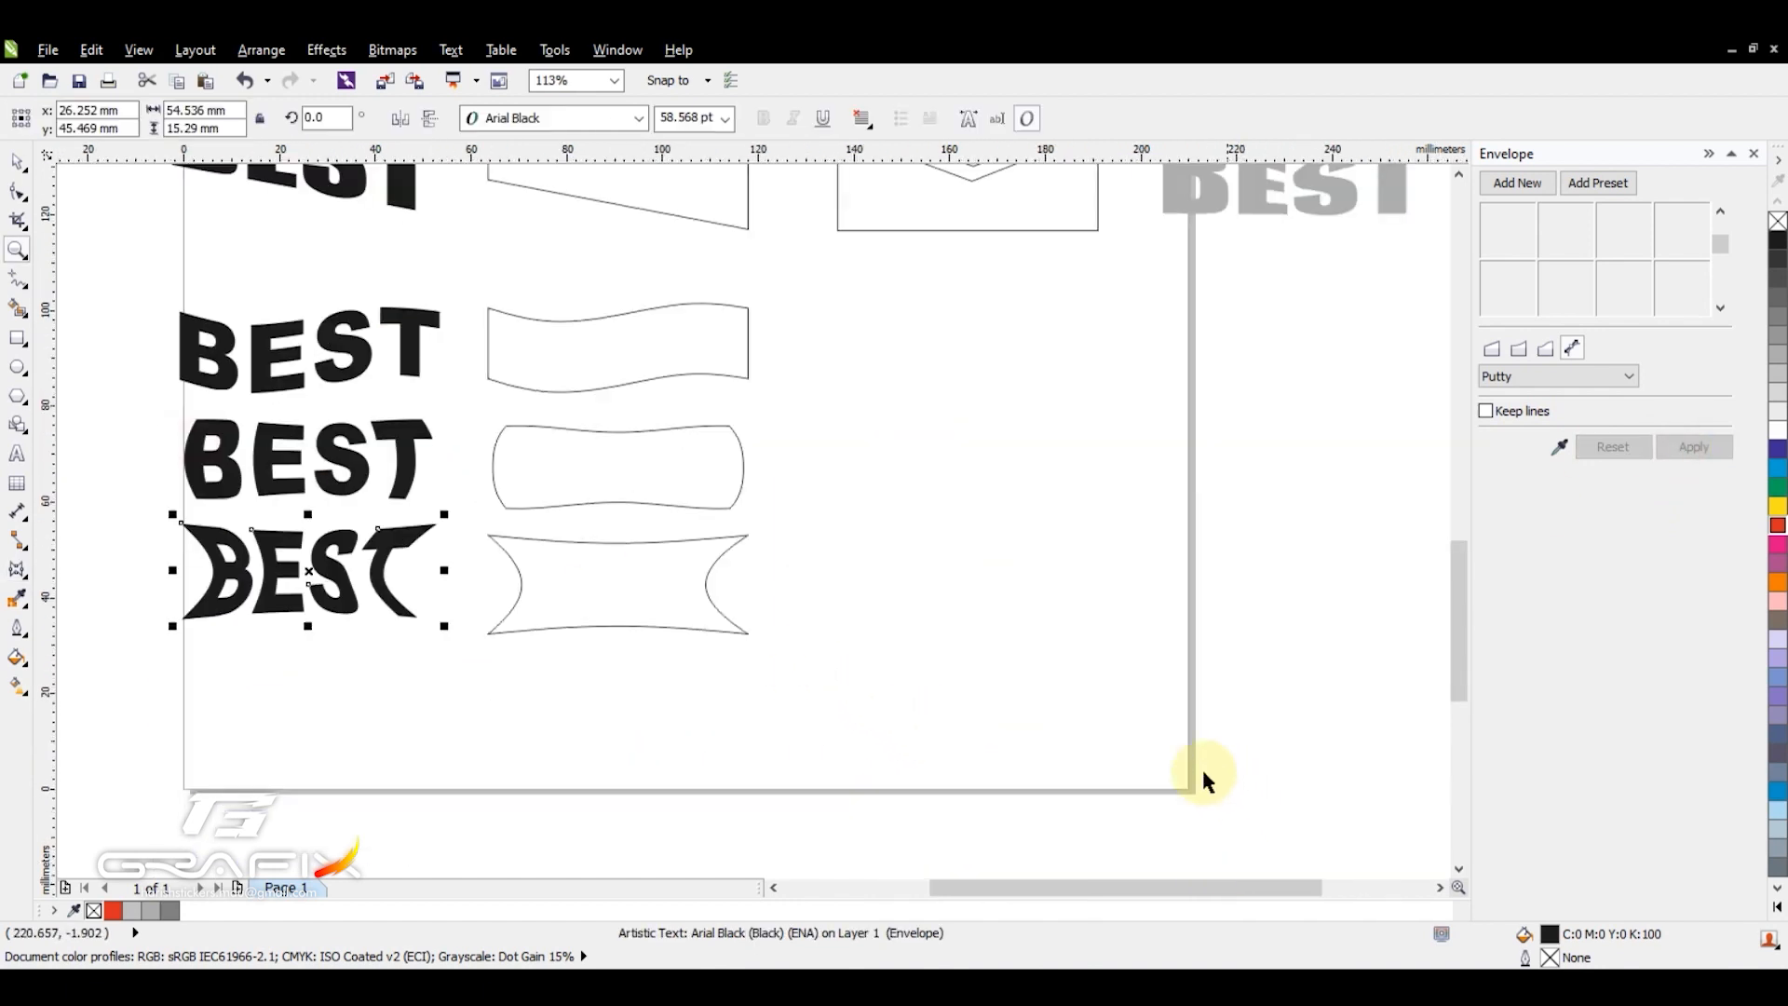
key(F8)
click(950, 554)
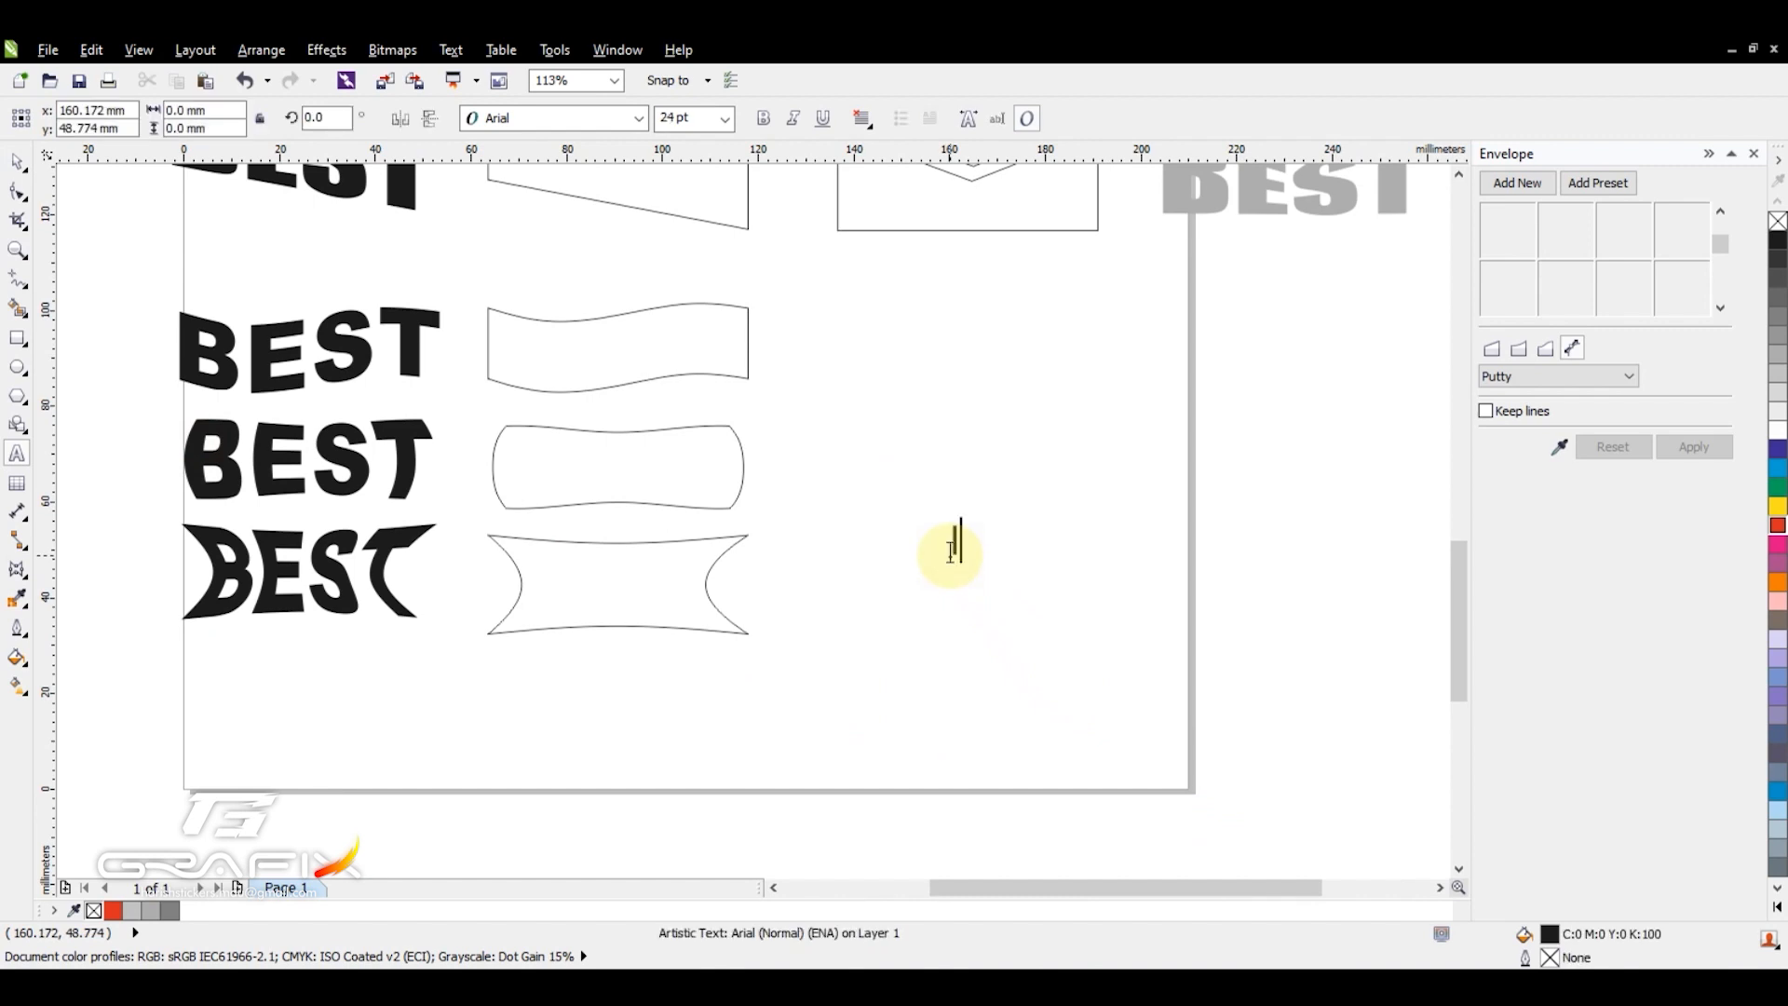
text(INDIA)
key(Return)
text(BEST)
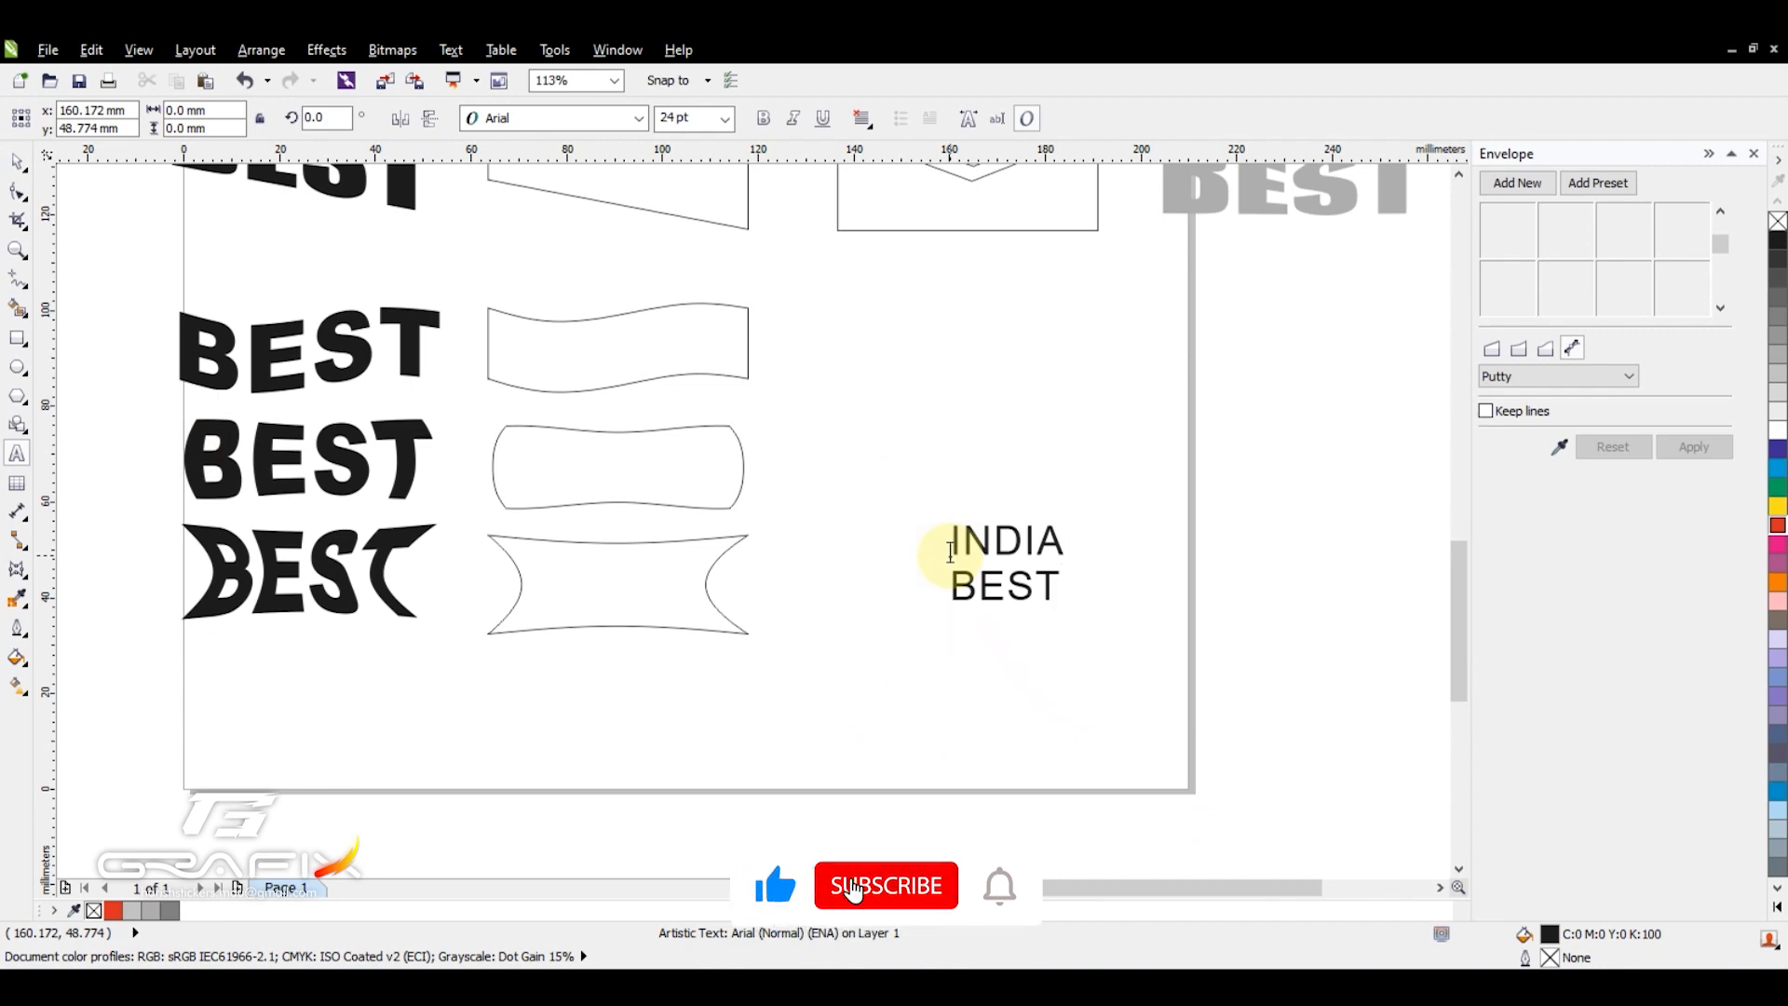
key(Return)
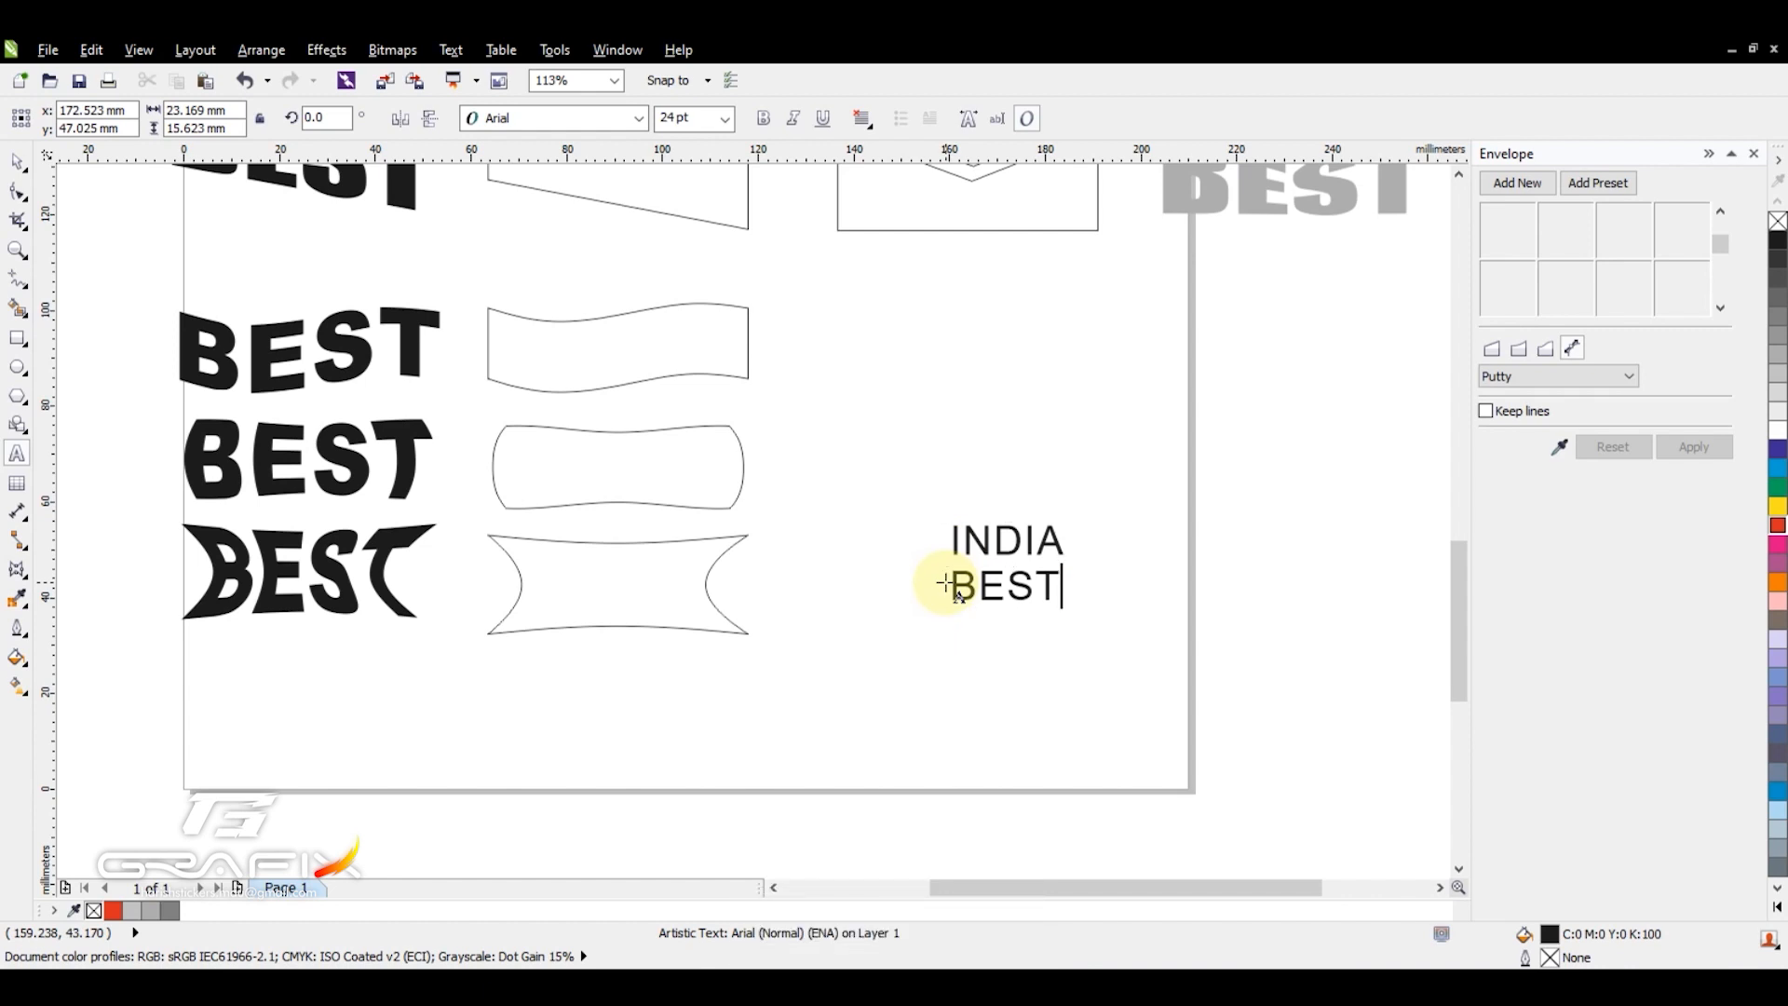
Set the new INDIA BEST text in Impact and break it apart into separate lines.
key(ctrl+space)
click(558, 118)
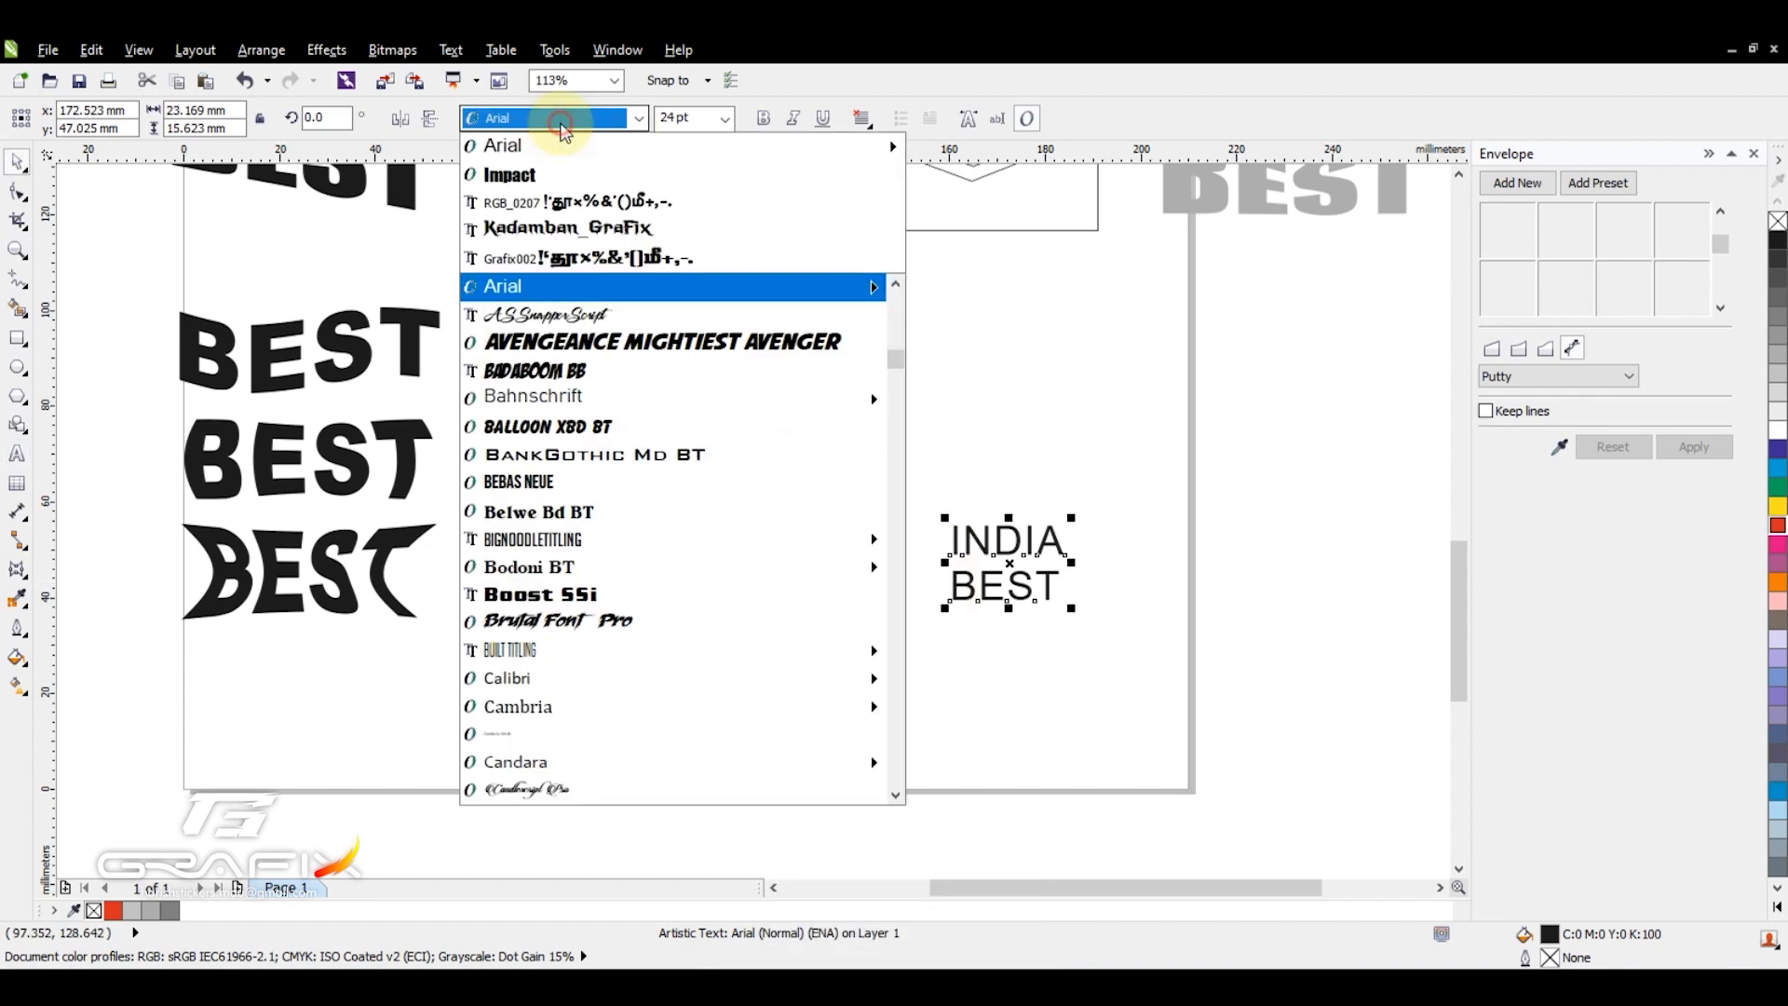
click(597, 175)
key(ctrl+k)
Copy the BEST line above INDIA and centre the three lines on a common vertical axis.
click(1010, 466)
click(1007, 597)
drag(1006, 599, 1006, 519)
right_click(1005, 519)
key(F2)
drag(926, 444, 1142, 671)
drag(1121, 763, 985, 797)
key(c)
key(F2)
drag(1127, 743, 1006, 612)
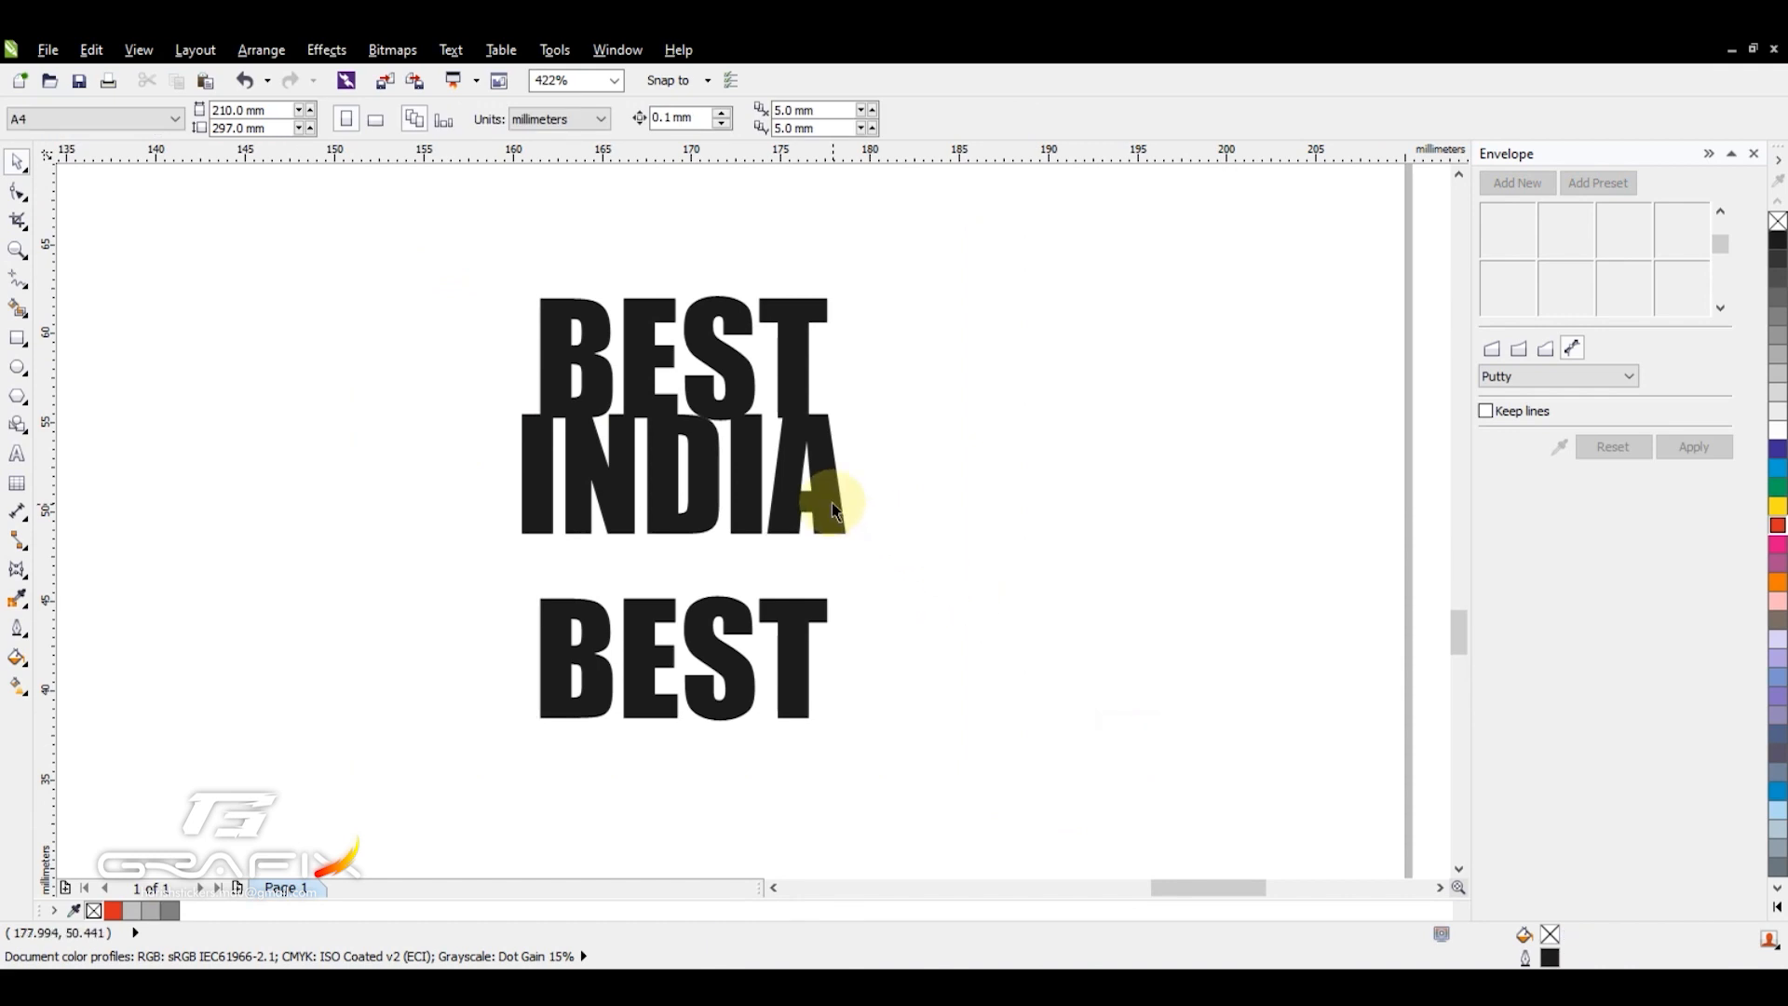
Squash both BEST lines to about 2.9 mm high and space them closely above and below INDIA.
drag(830, 501, 814, 542)
click(793, 423)
click(804, 374)
drag(684, 287, 684, 365)
click(718, 686)
drag(685, 726, 686, 655)
drag(735, 416, 735, 437)
drag(735, 630, 736, 623)
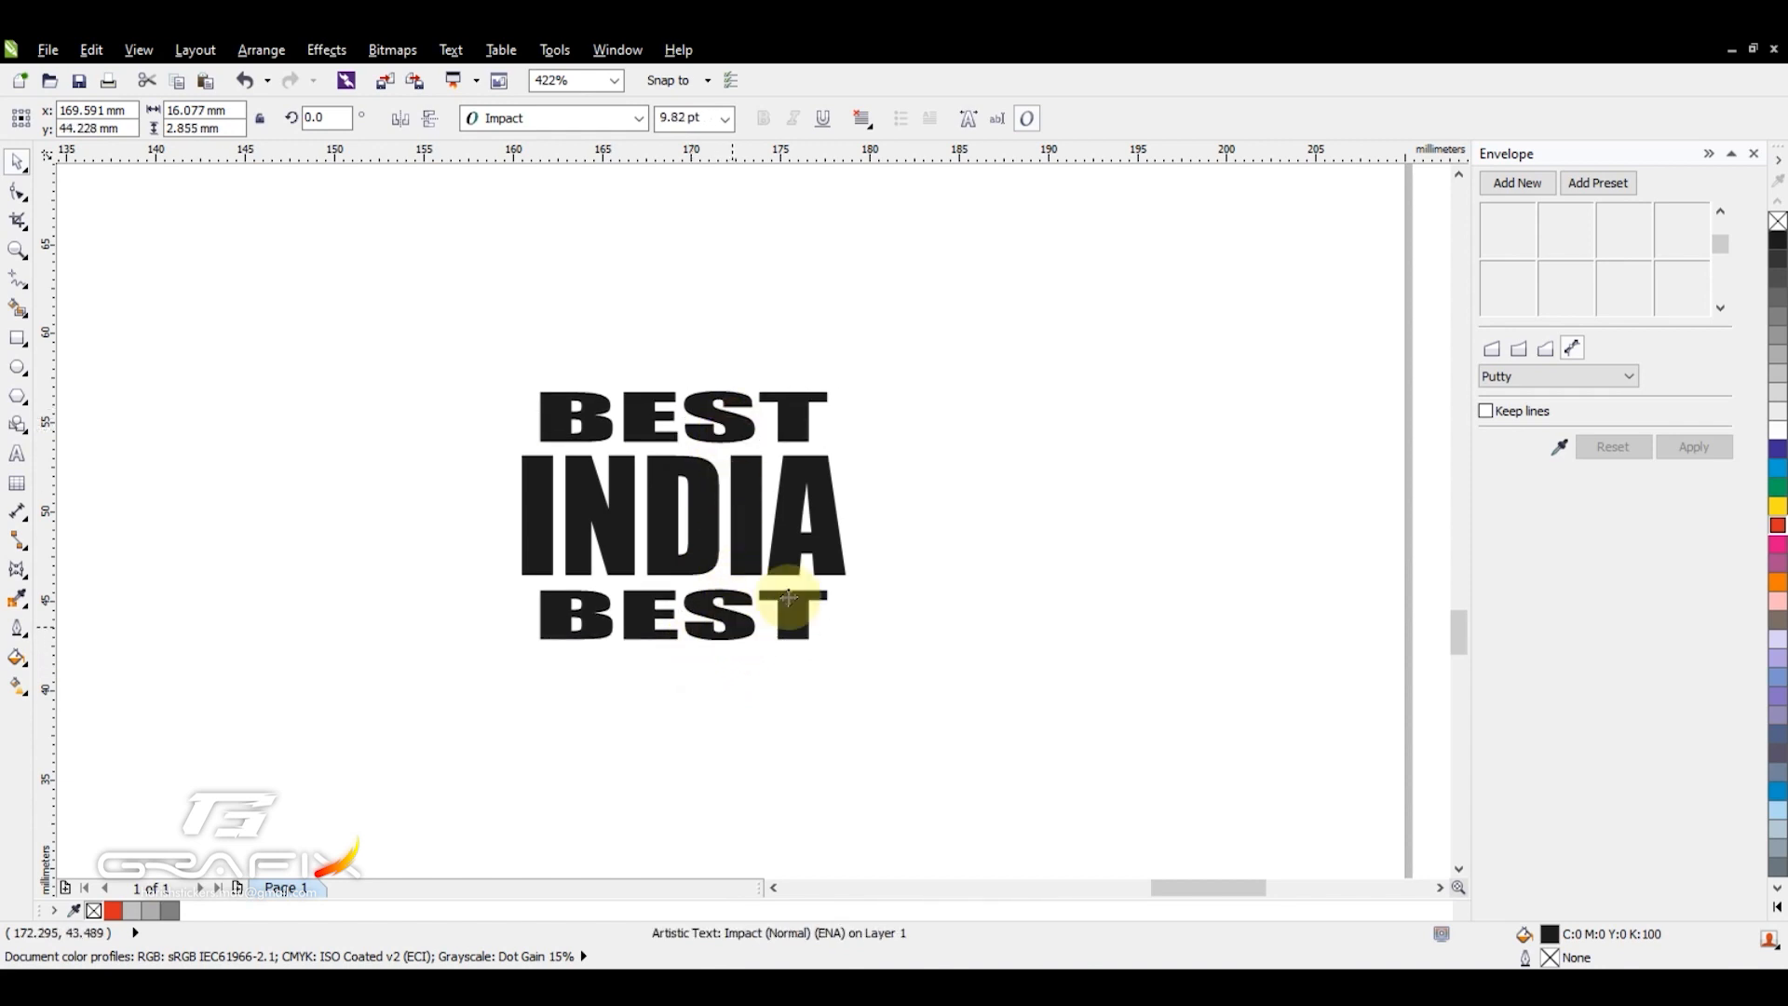
Widen both BEST lines together to about 18.4 mm so they match the width of INDIA.
shift+click(794, 416)
drag(836, 513, 856, 518)
key(F2)
right_click(918, 483)
right_click(518, 346)
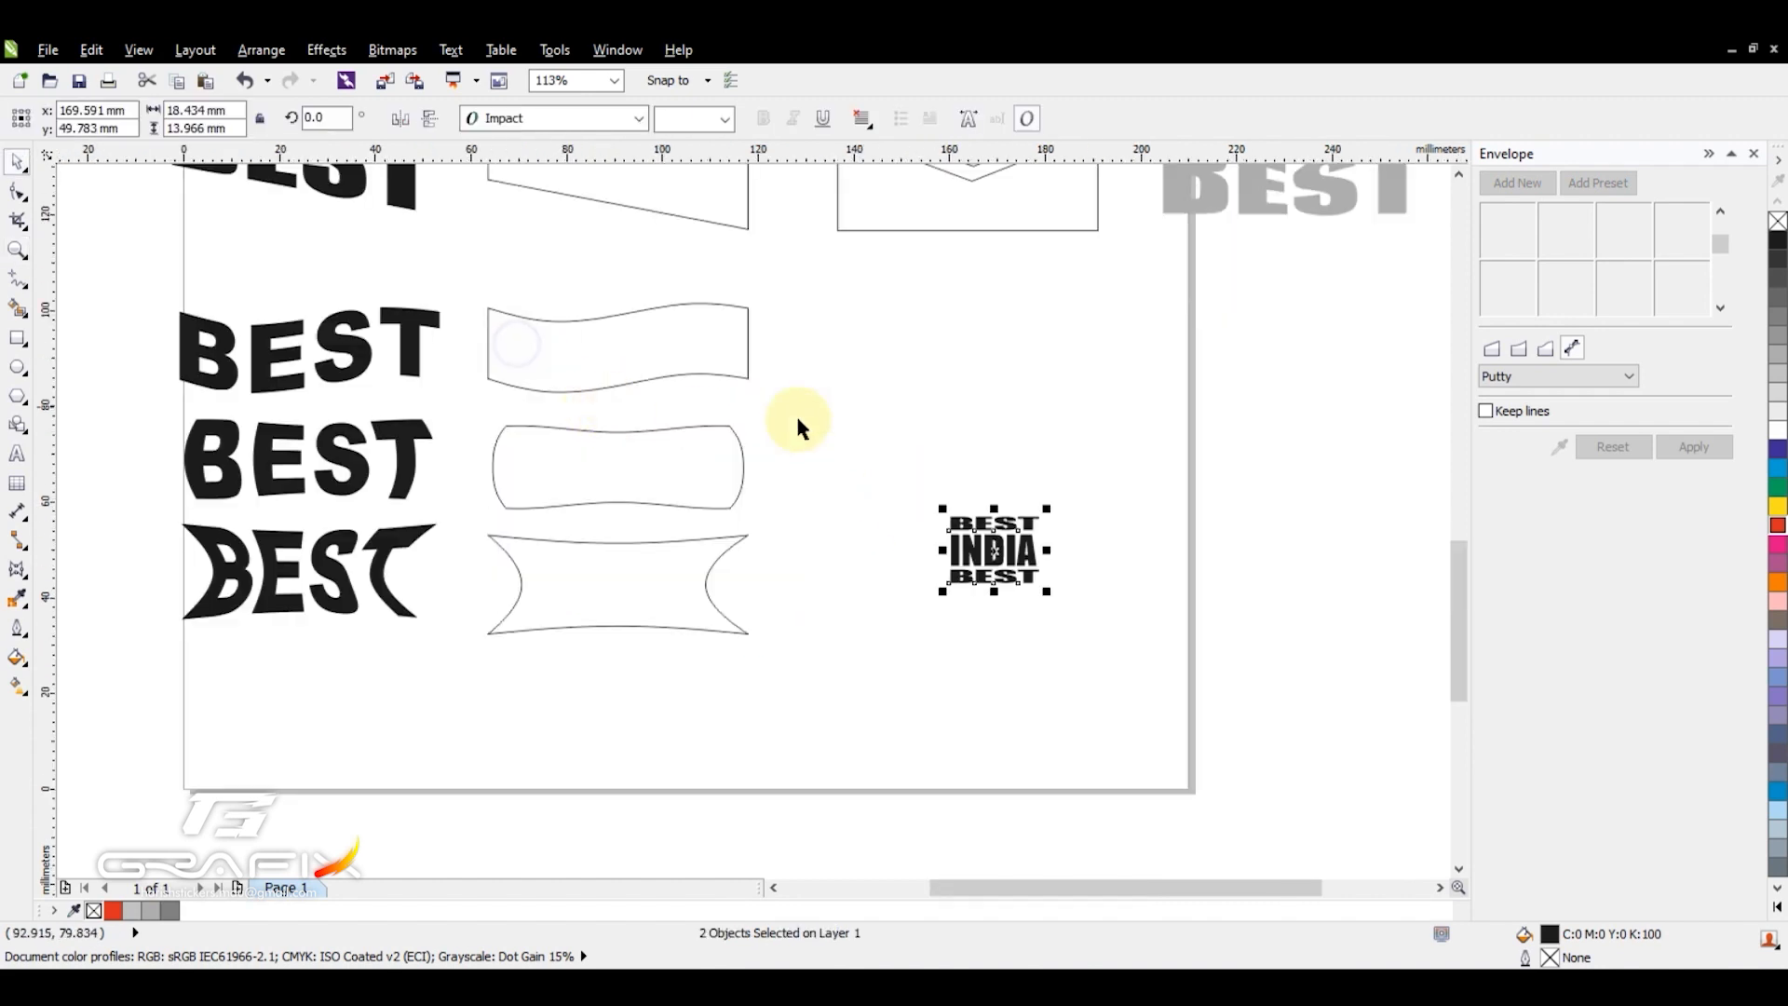
Draw a circle about 38 mm across below the text block and add a concentric inner copy about 23 mm across.
key(F2)
right_click(1145, 670)
drag(743, 503, 1178, 867)
drag(439, 390, 910, 854)
key(F6)
key(F7)
drag(606, 511, 950, 758)
key(space)
drag(949, 859, 885, 809)
right_click(884, 809)
key(z)
key(F3)
drag(473, 549, 910, 918)
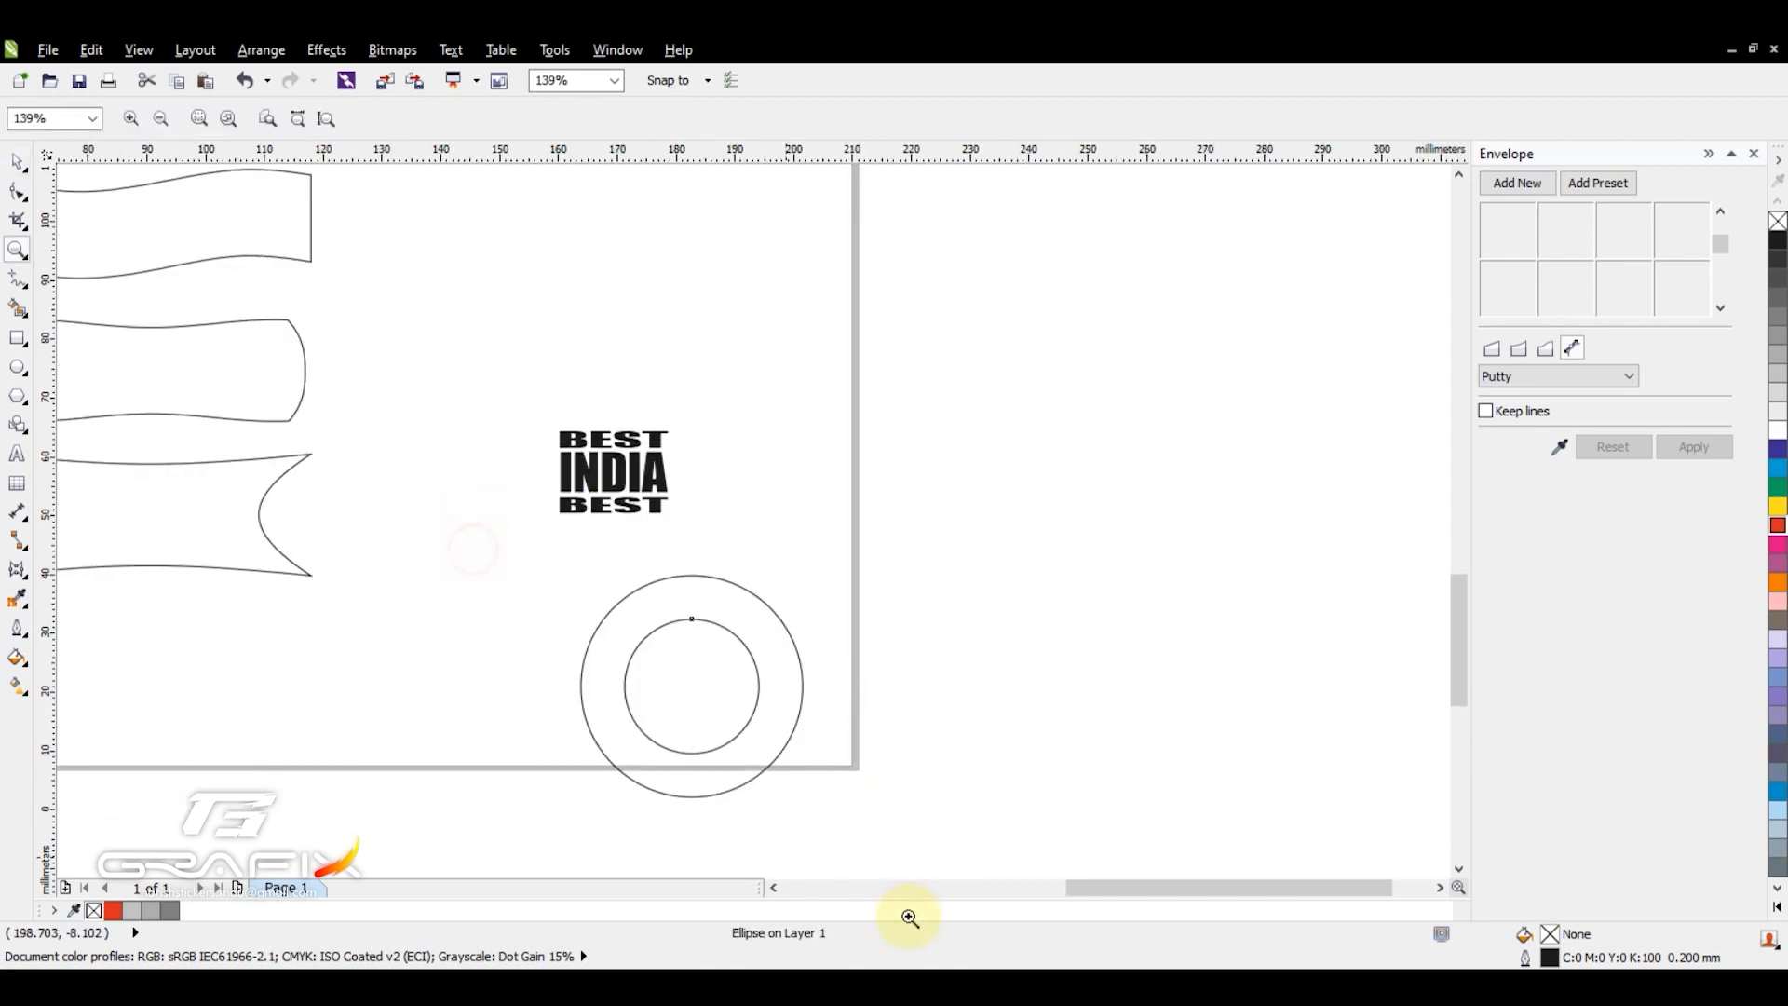
Draw a vertical line through the centre of both circles and add a copy rotated to 335.1 degrees.
key(space)
drag(740, 237, 741, 705)
drag(753, 227, 657, 255)
key(ctrl+z)
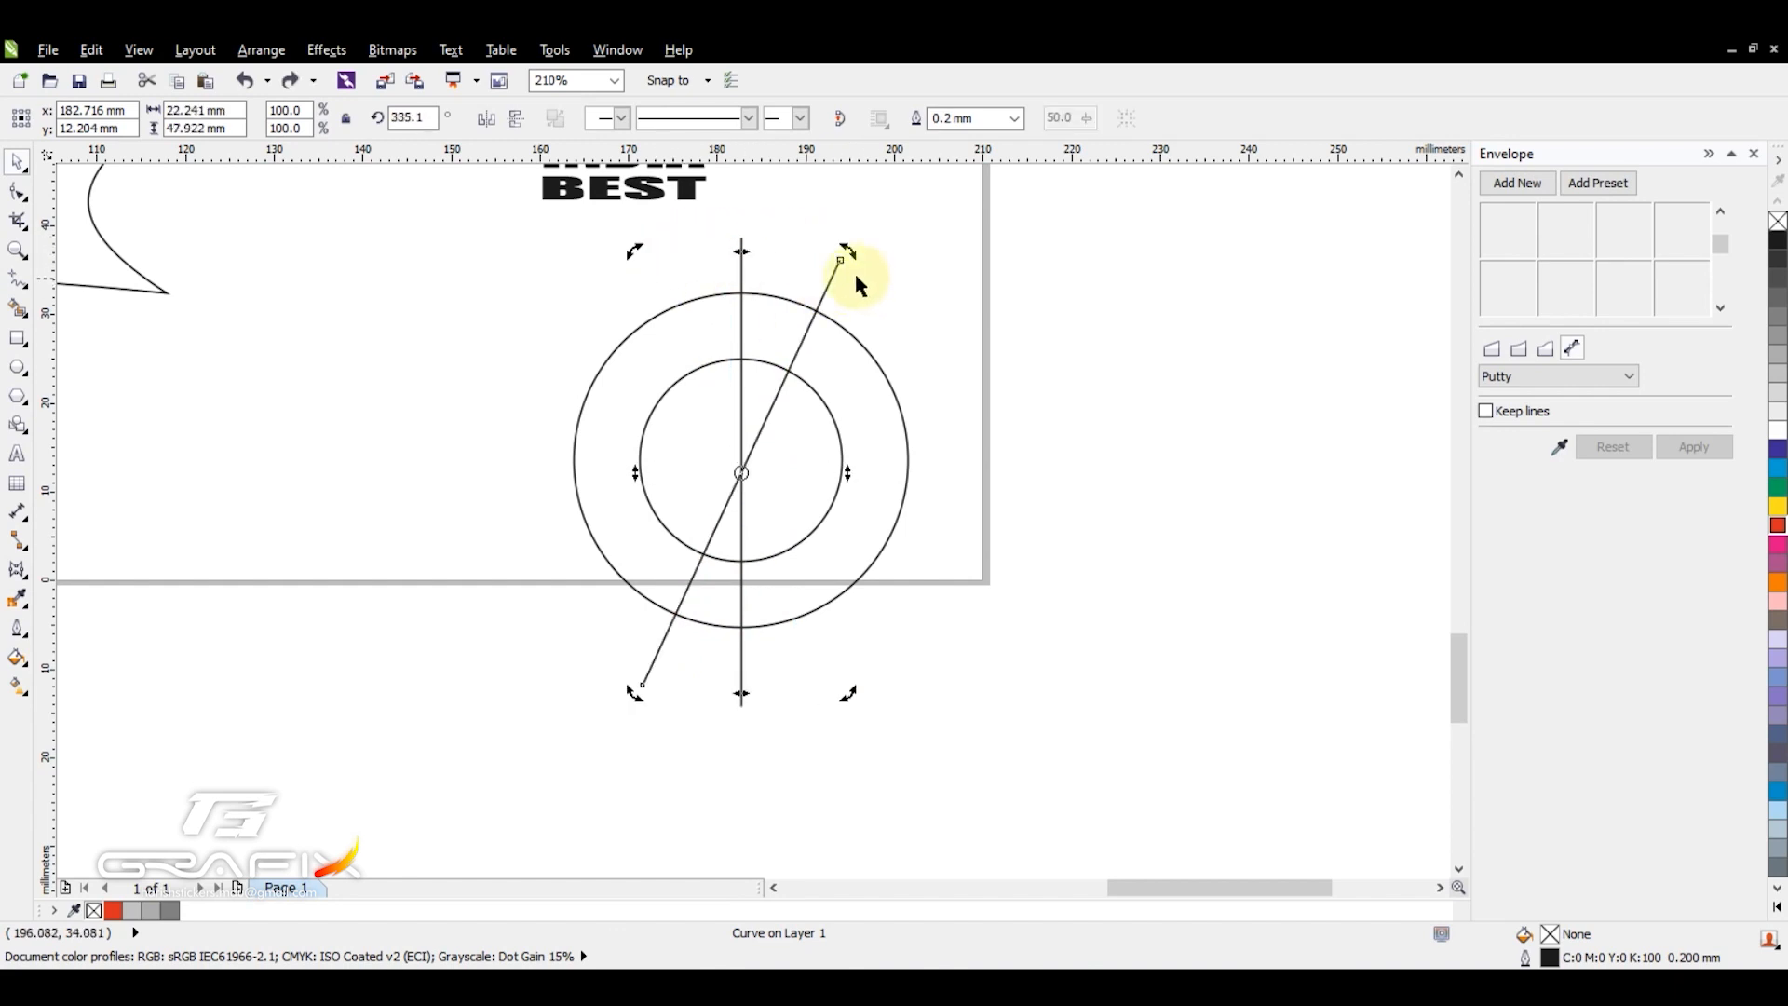
Add a mirrored copy of the slanted line centred on the vertical line, and delete the vertical line.
click(902, 307)
click(833, 281)
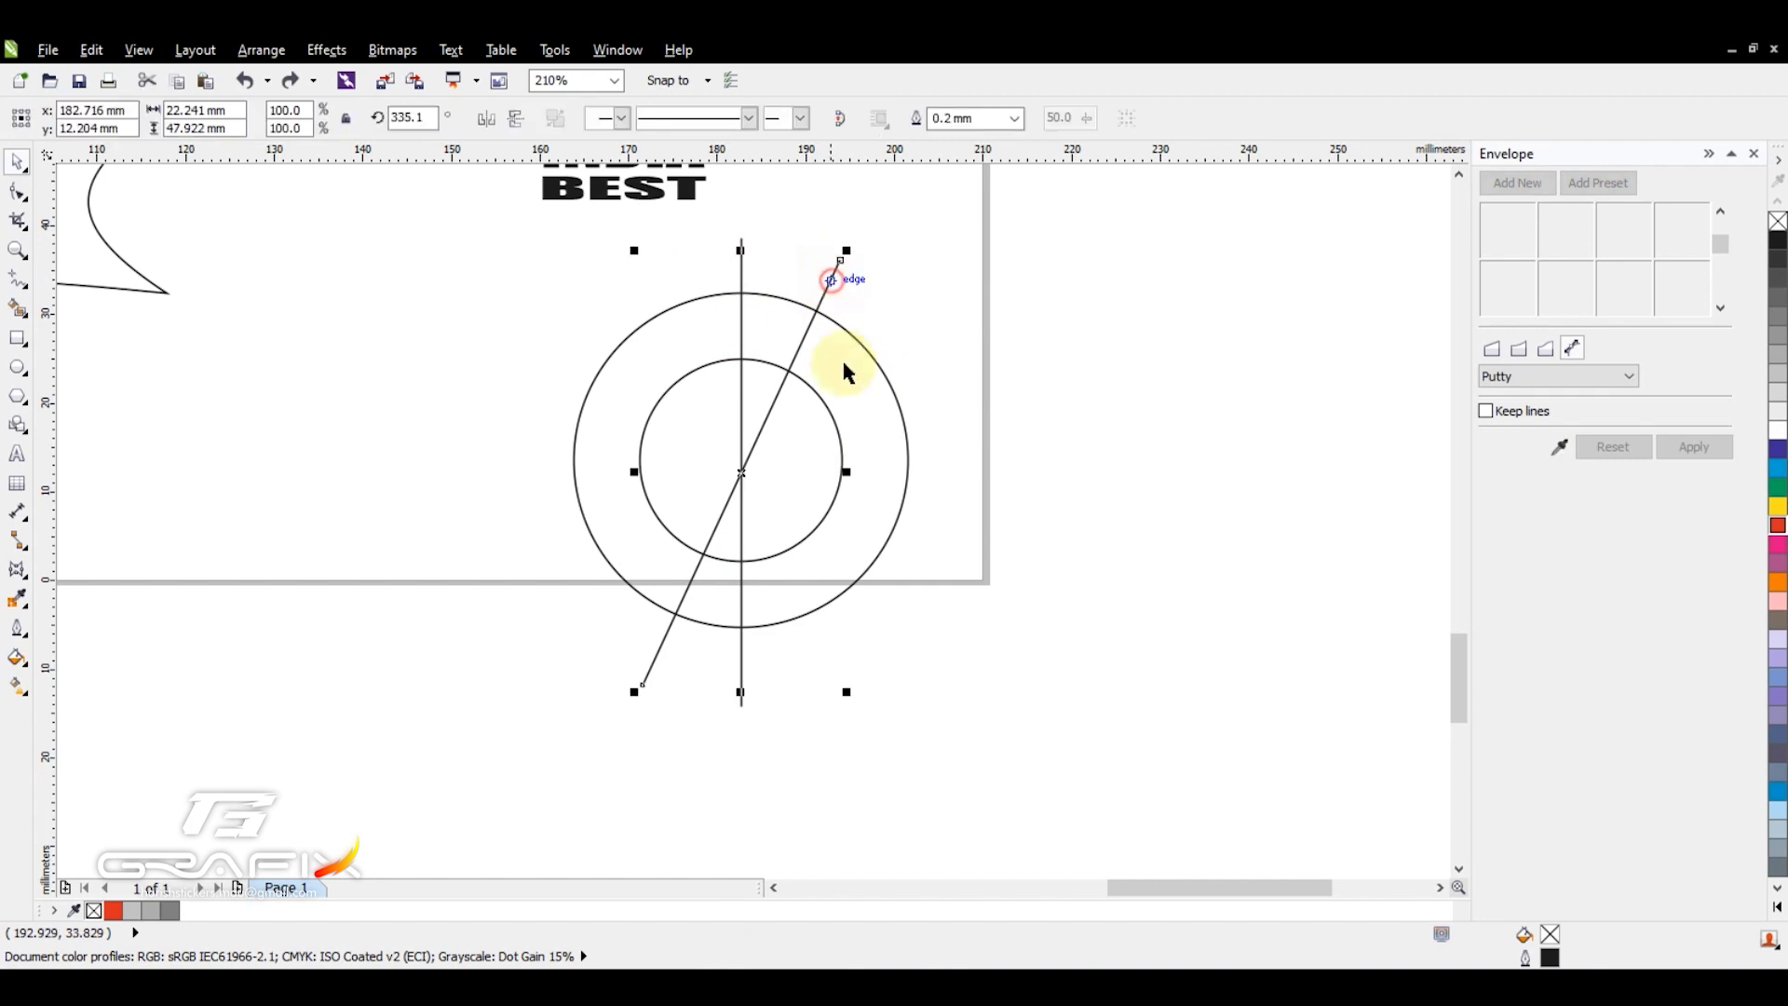
drag(849, 471, 629, 457)
shift+click(742, 268)
key(c)
click(1018, 346)
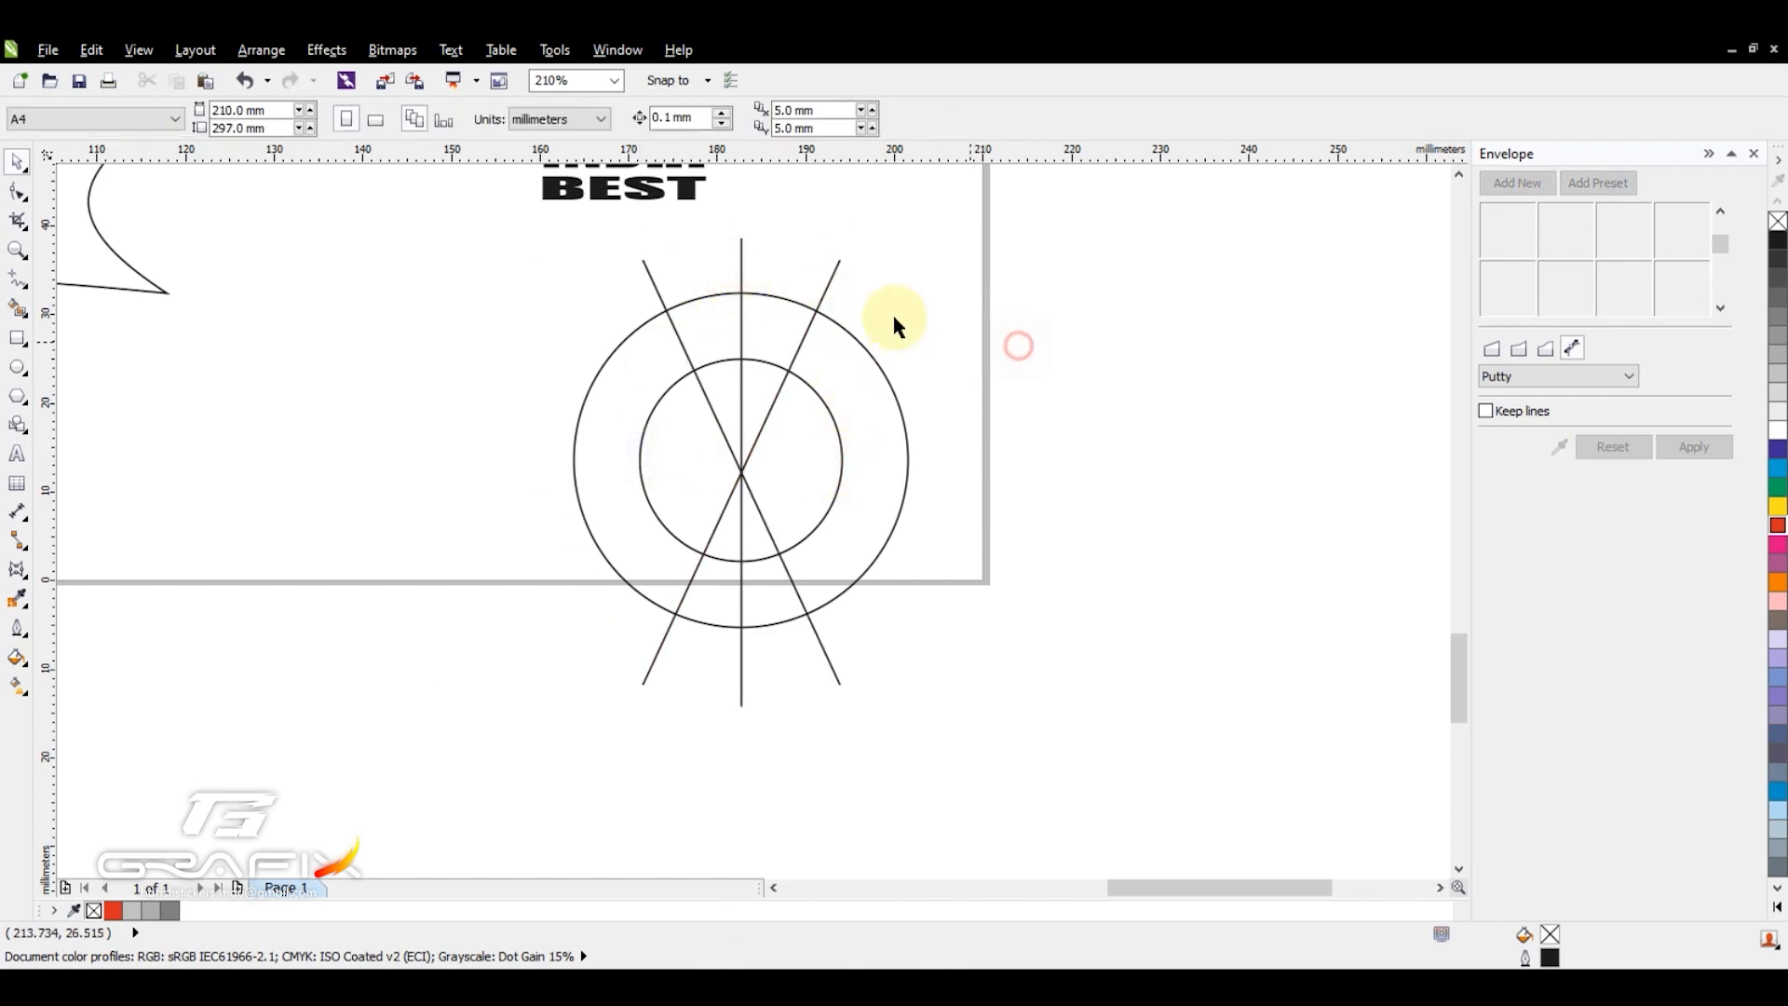
click(743, 277)
key(Delete)
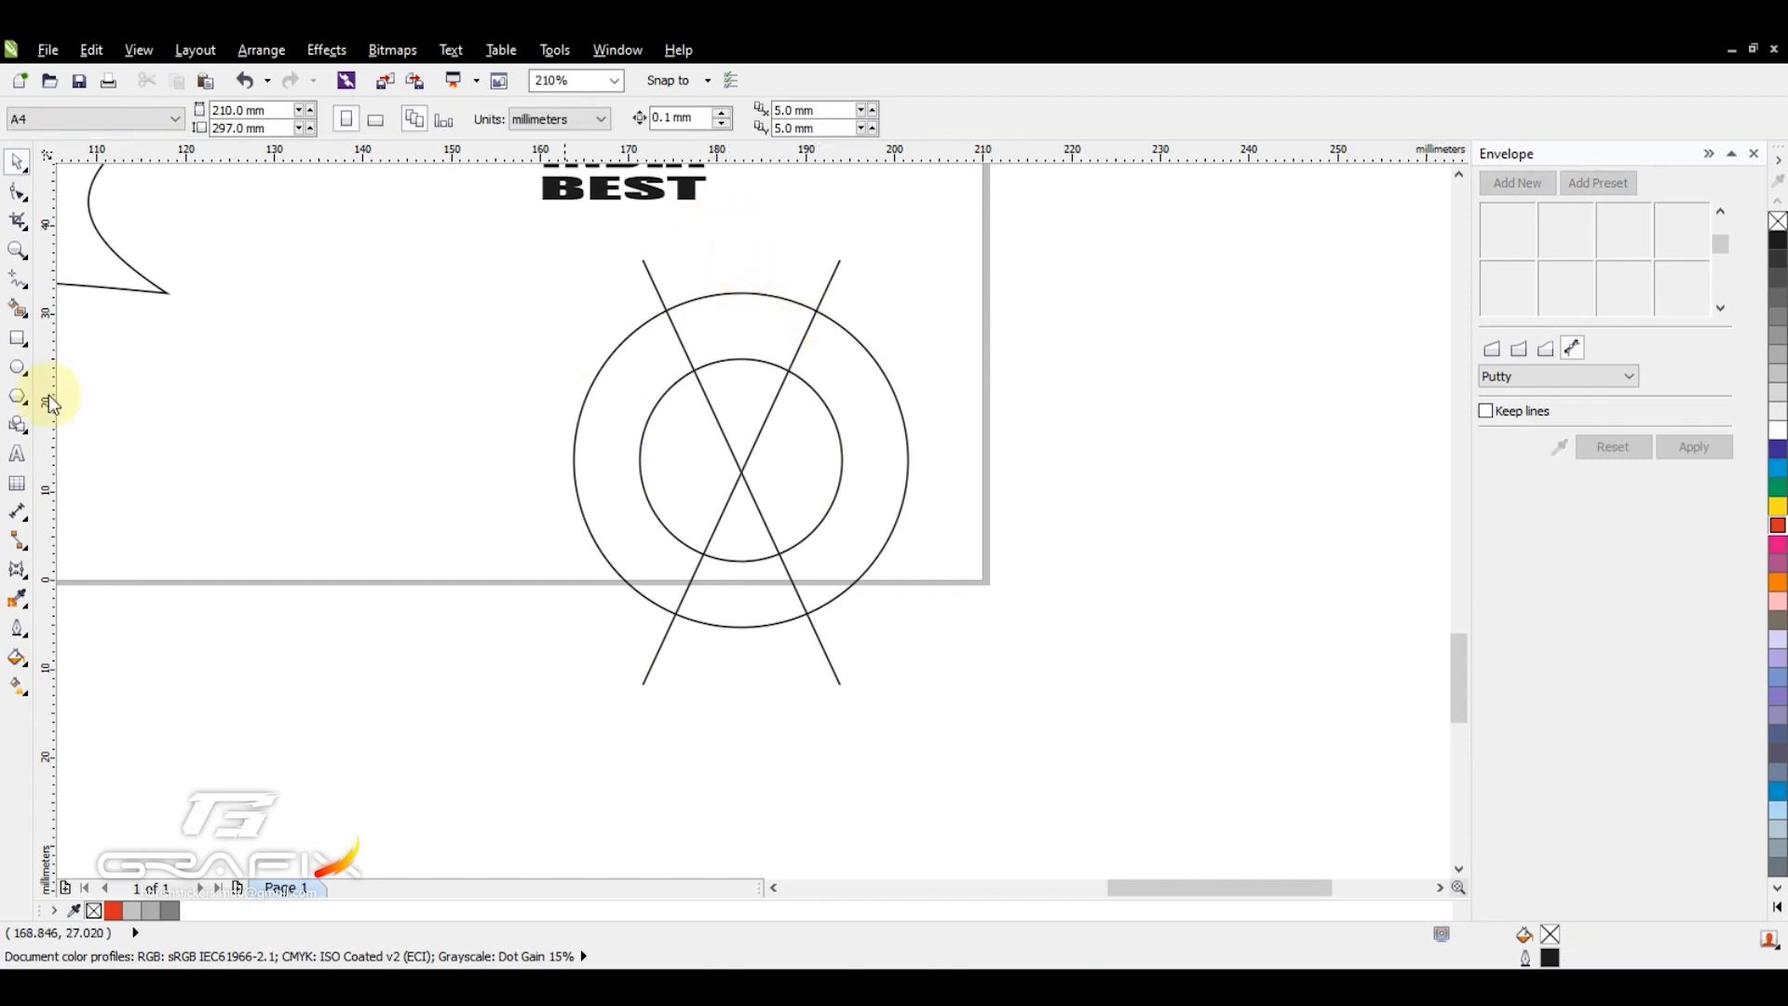
Create a filled shape from the upper ring sector with Smart Fill and move it up beside the text block.
click(20, 309)
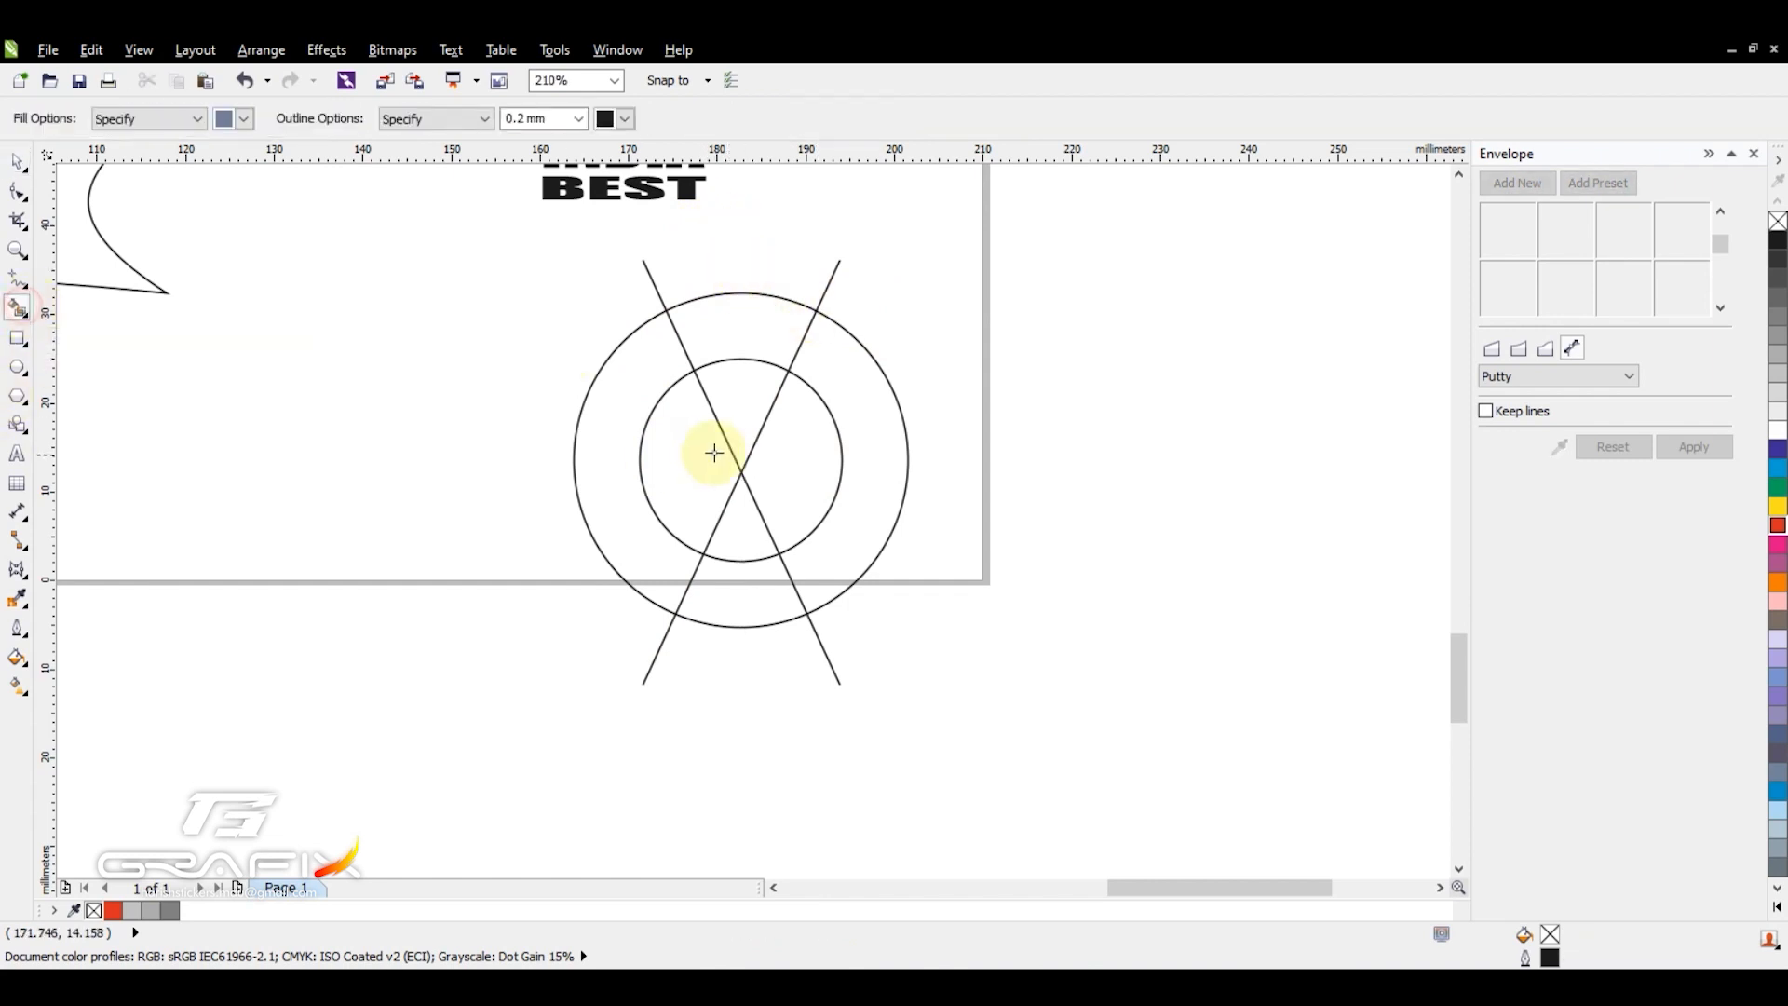
click(751, 331)
key(space)
key(F2)
right_click(810, 256)
drag(435, 240, 910, 639)
drag(810, 619, 927, 420)
drag(1001, 504, 996, 368)
Group the three lines of the BEST INDIA BEST text block.
key(z)
drag(479, 246, 1196, 670)
drag(215, 266, 689, 649)
right_click(726, 567)
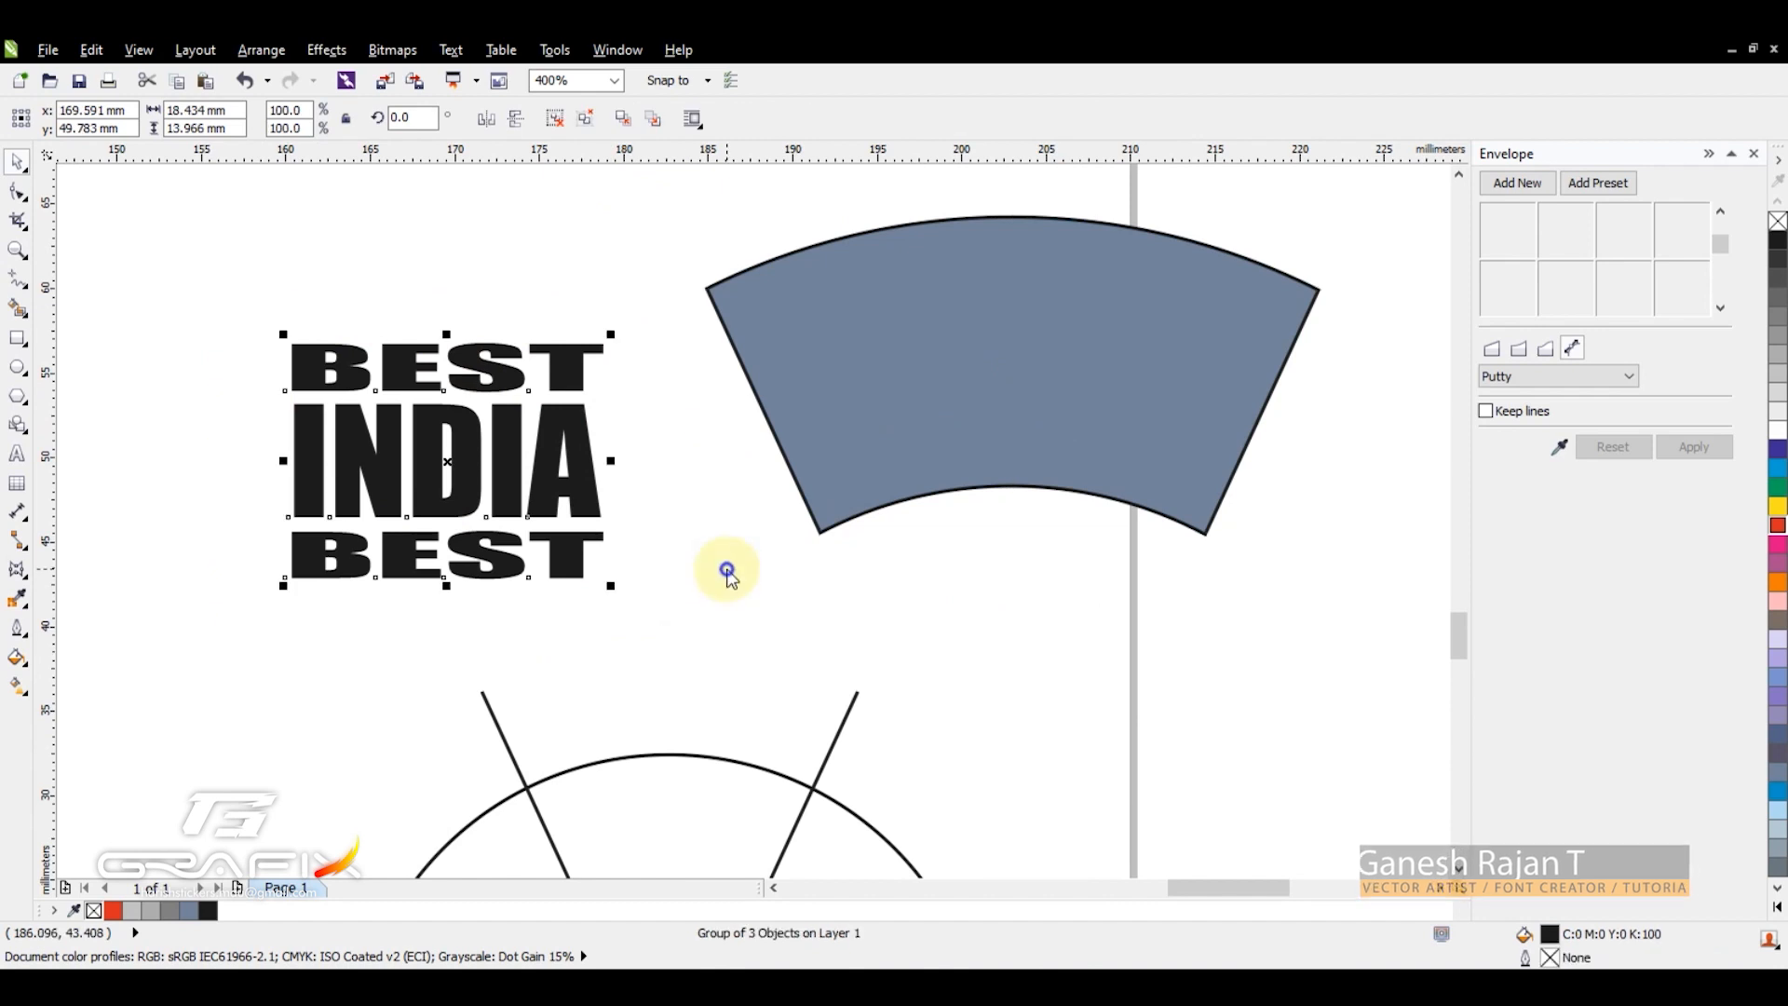
Apply an envelope created from the blue arched sector to the grouped BEST INDIA BEST block.
click(688, 533)
right_click(693, 528)
click(983, 438)
key(F2)
right_click(657, 496)
click(821, 485)
click(886, 407)
click(683, 398)
click(1560, 451)
click(1058, 352)
click(1709, 448)
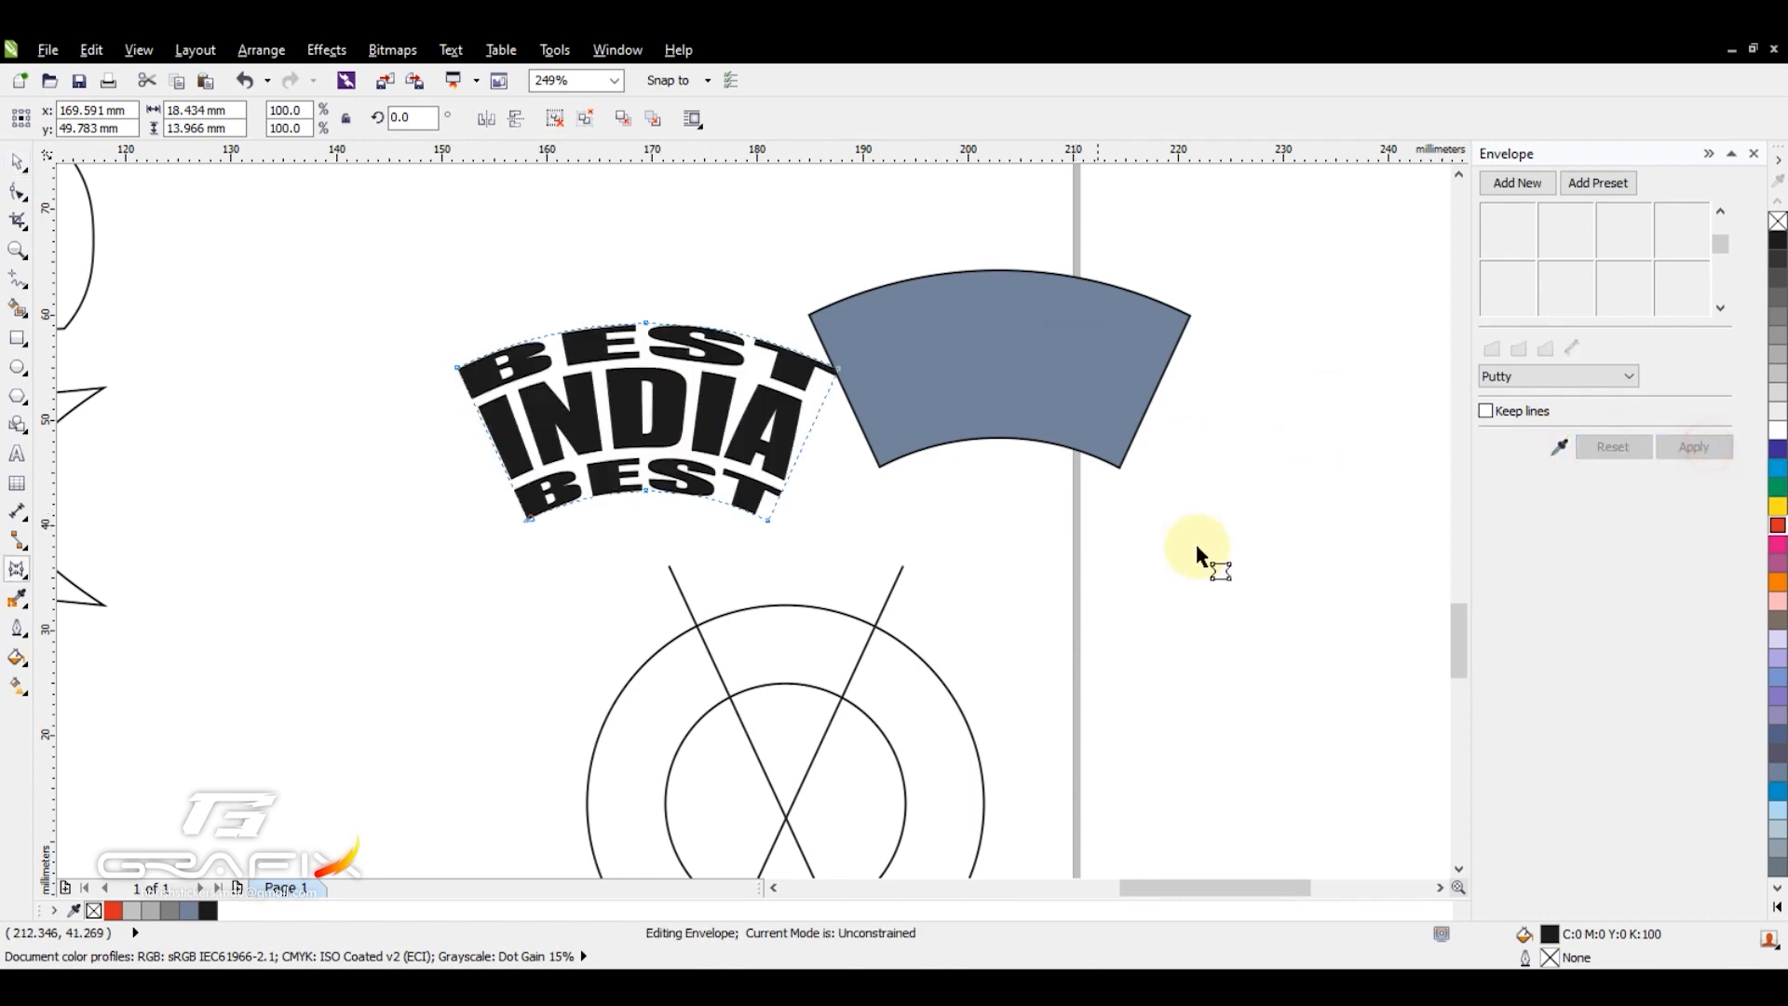
Undo the move of the blue arched shape and the envelope applied to the text block.
key(z)
right_click(689, 360)
drag(449, 224, 996, 535)
right_click(993, 535)
key(space)
click(950, 614)
drag(832, 394, 890, 353)
key(z)
drag(450, 234, 1173, 598)
right_click(1013, 541)
drag(479, 263, 1089, 659)
right_click(945, 579)
key(space)
key(ctrl+z)
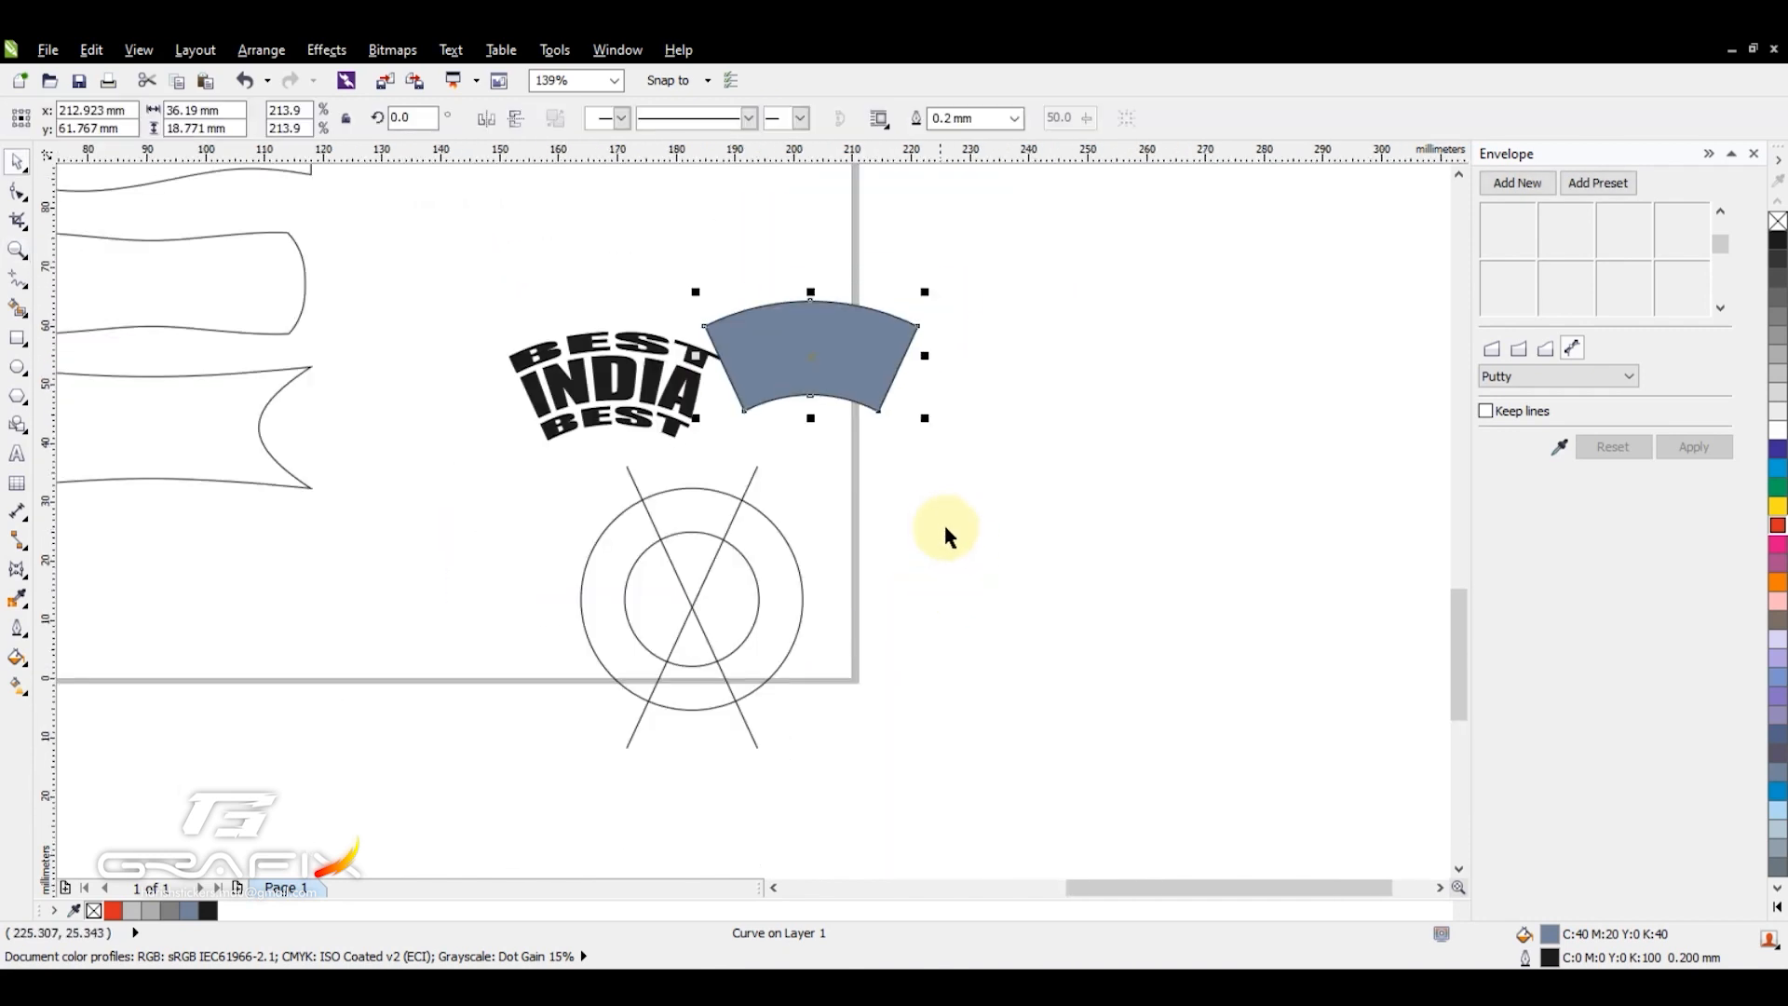
key(ctrl+z)
Copy the unwarped text block about 73 mm to the right, past the blue arched shape.
click(831, 489)
drag(659, 392, 1087, 391)
right_click(1088, 391)
Warp the original text block with the envelope of the blue arched shape.
click(639, 379)
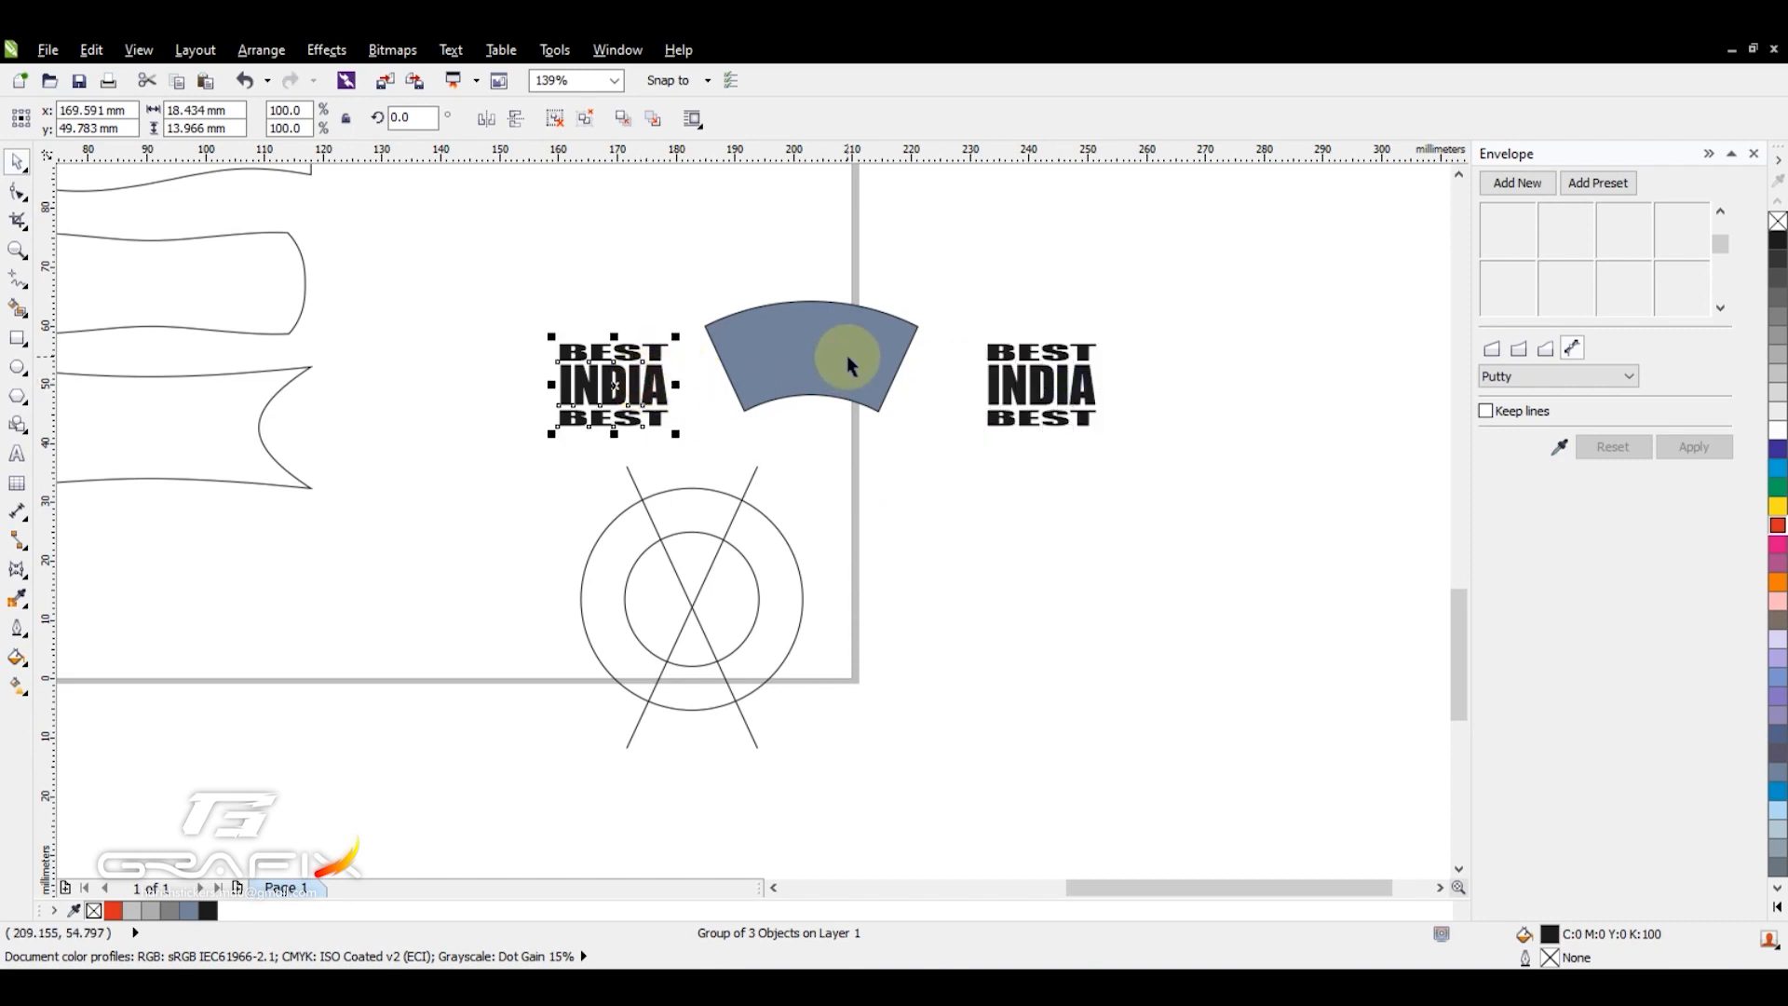
click(807, 352)
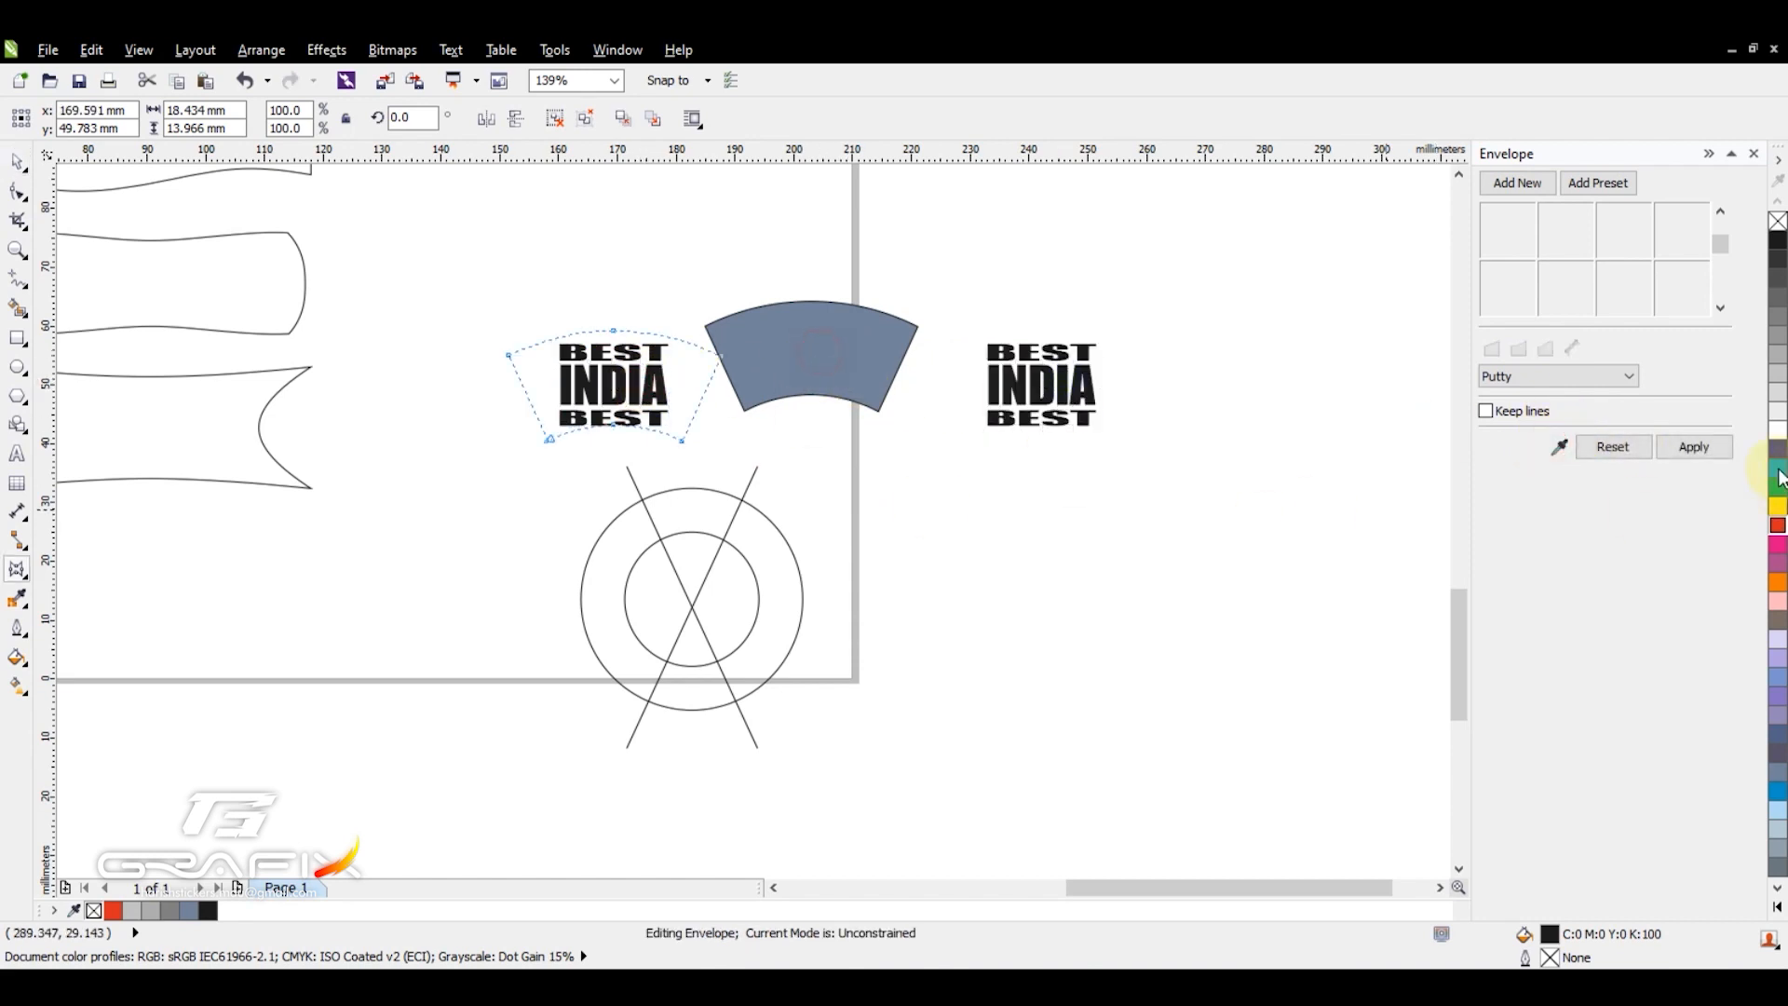
click(1706, 453)
Draw a rectangle about 46 by 24 mm below the copied text block and convert it to curves.
key(z)
drag(431, 262, 1366, 735)
key(F6)
drag(782, 498, 1180, 704)
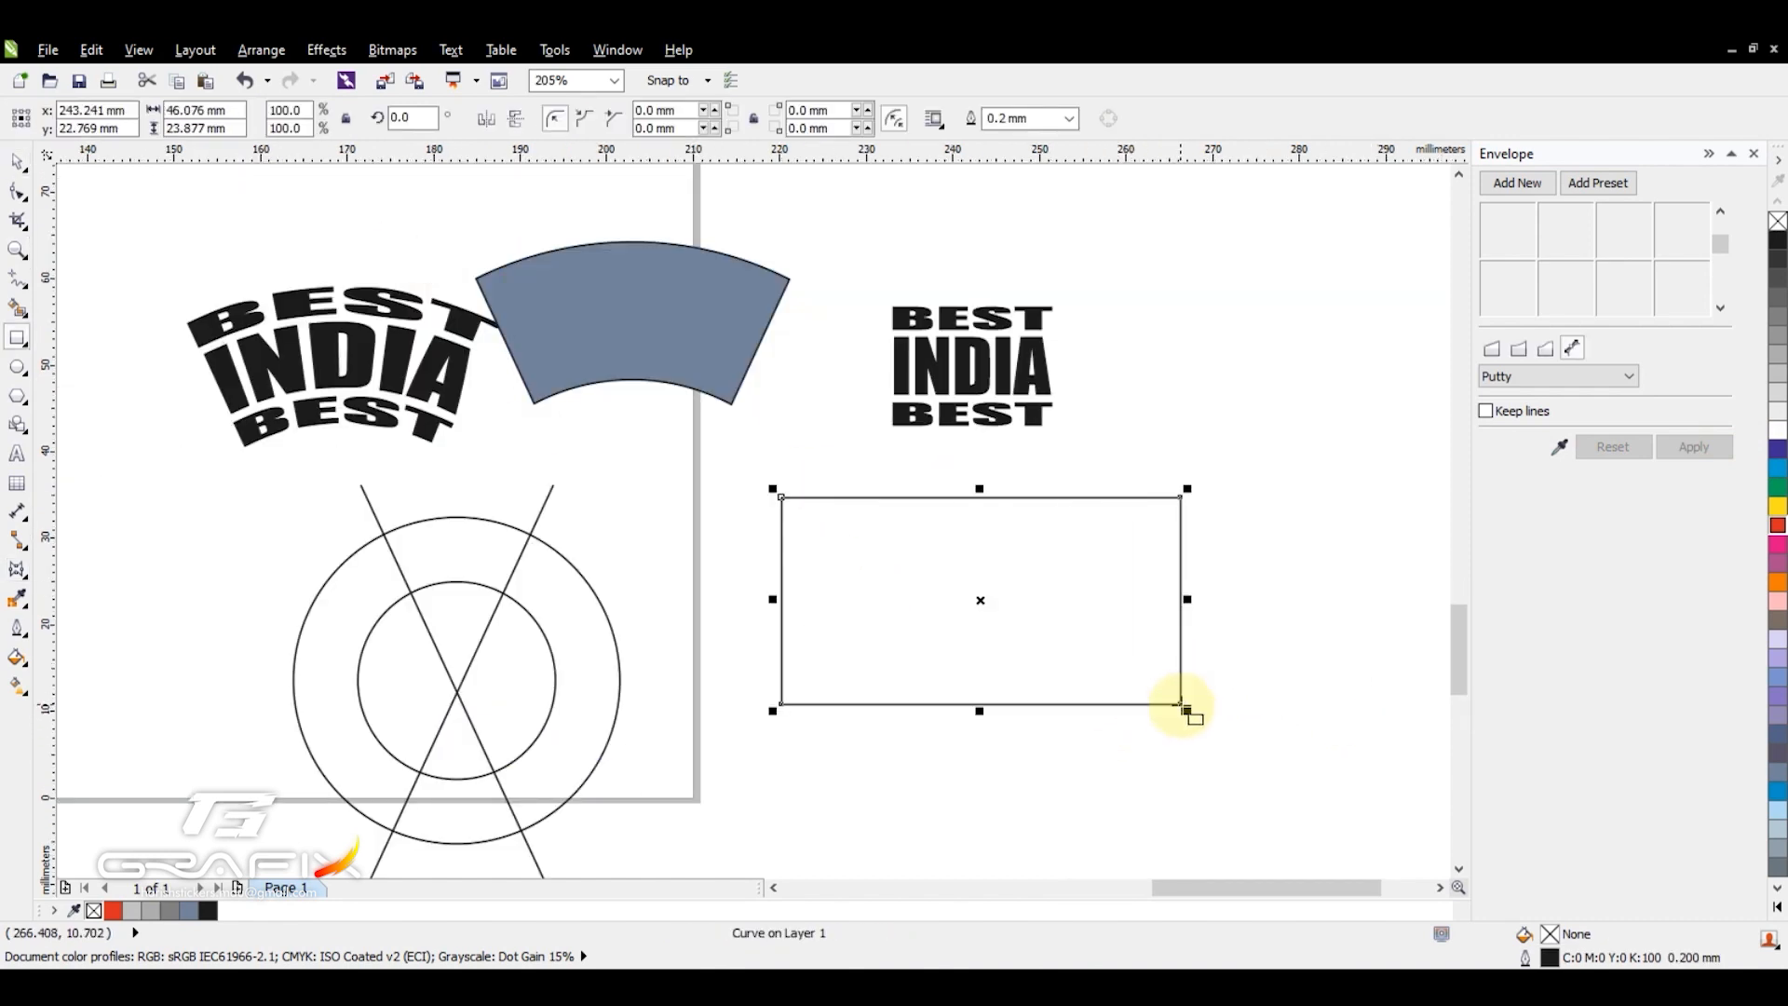
Shrink the rectangle's left edge to about 12 mm, centred vertically, so the shape tapers to the left.
key(F10)
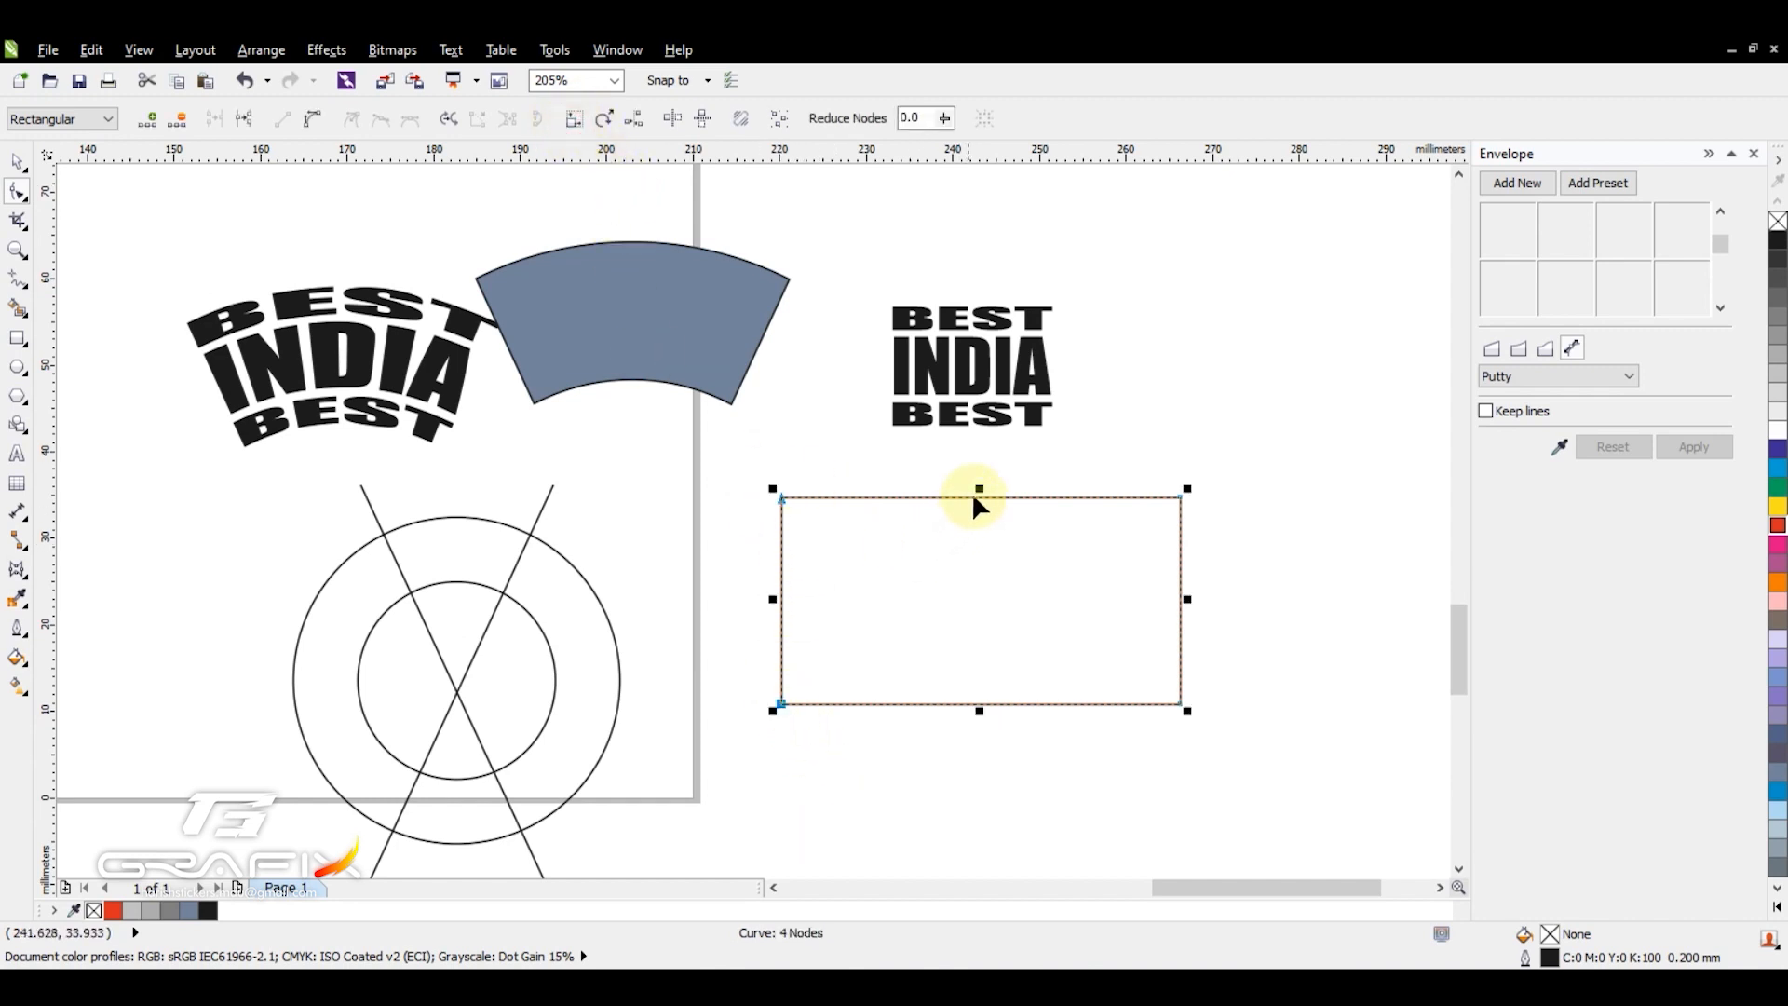
drag(979, 488, 966, 540)
click(634, 121)
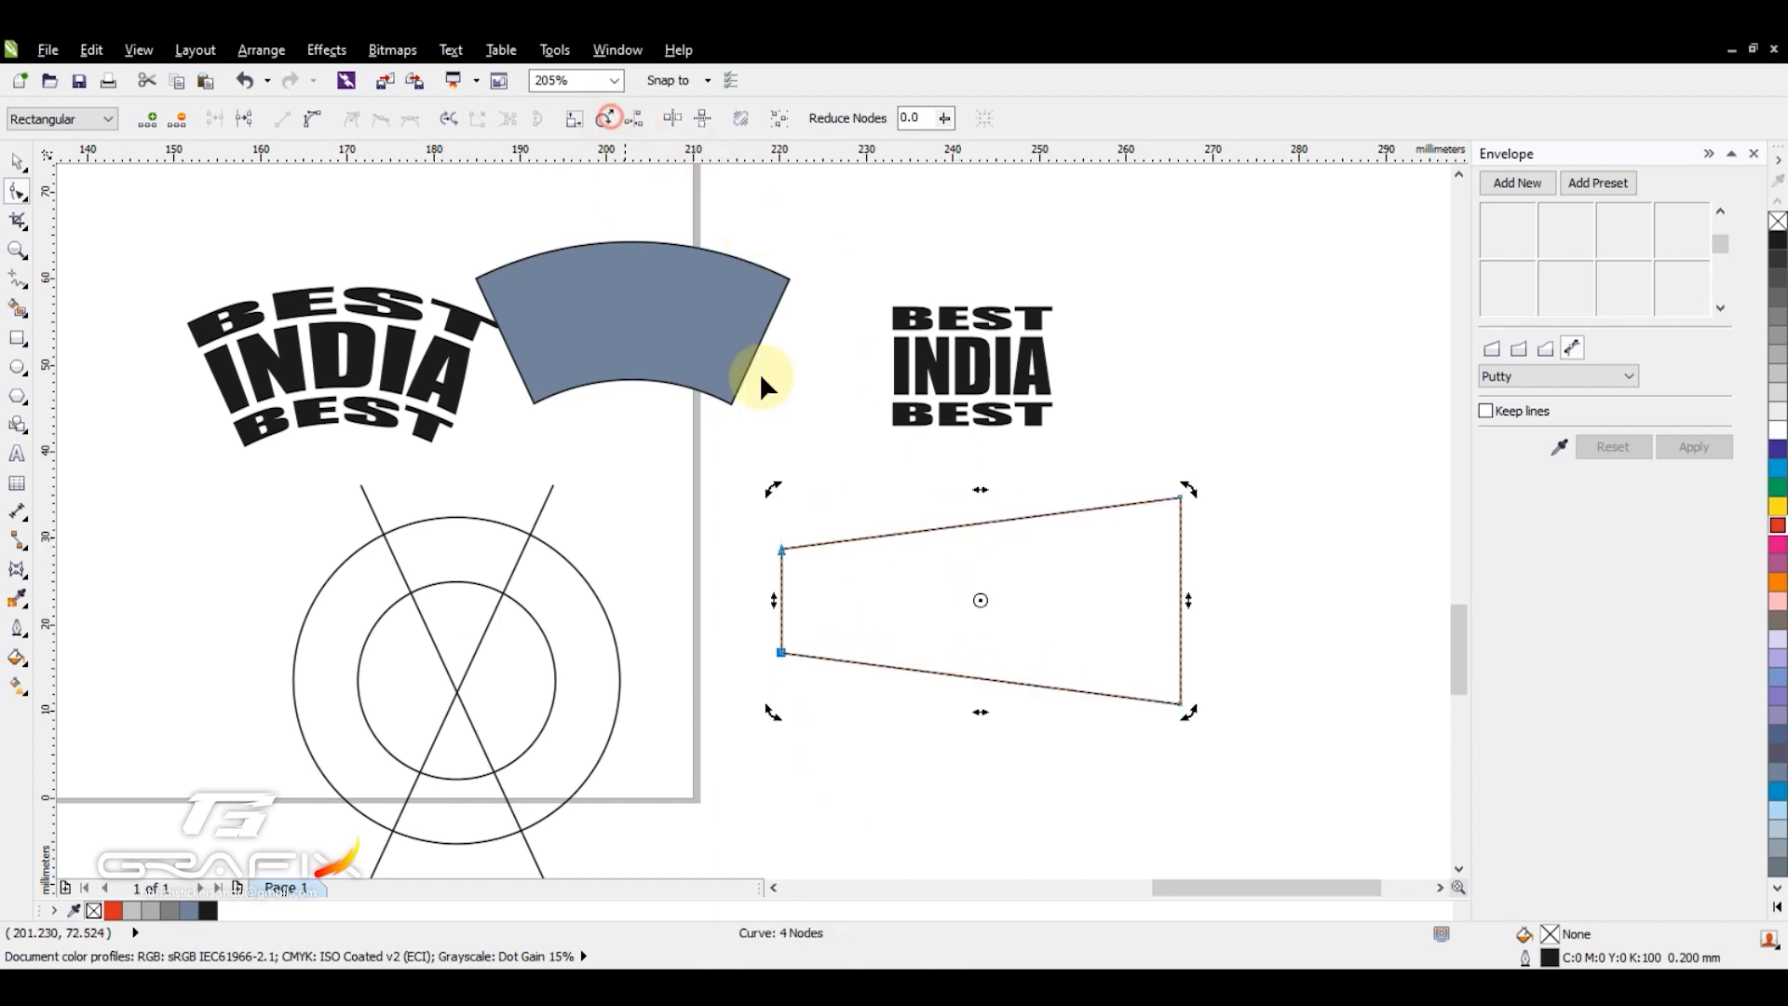
mouse_move(1184, 469)
mouse_down()
mouse_move(1153, 471)
mouse_move(1165, 707)
mouse_move(1189, 471)
mouse_move(1178, 518)
mouse_move(1201, 507)
mouse_move(1185, 443)
mouse_up()
key(ctrl+z)
key(space)
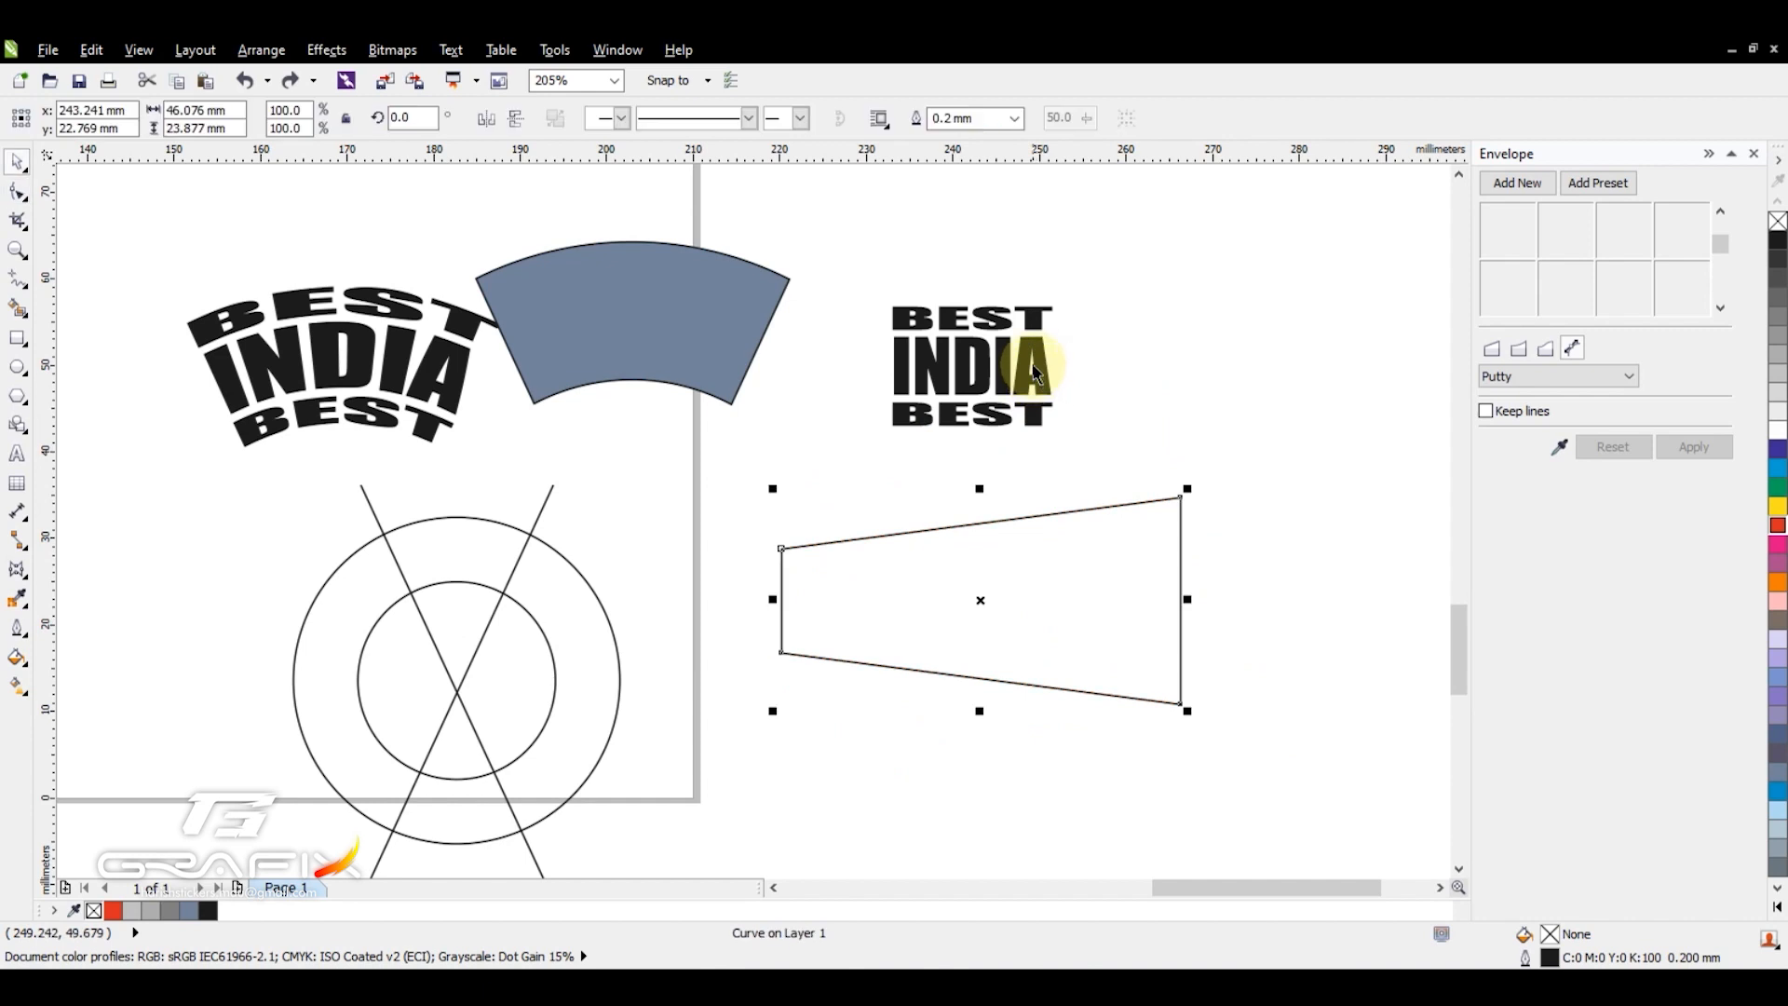
Warp the copied text block with an envelope created from the tapered shape and move it up and right.
click(1040, 386)
drag(1040, 387, 1023, 440)
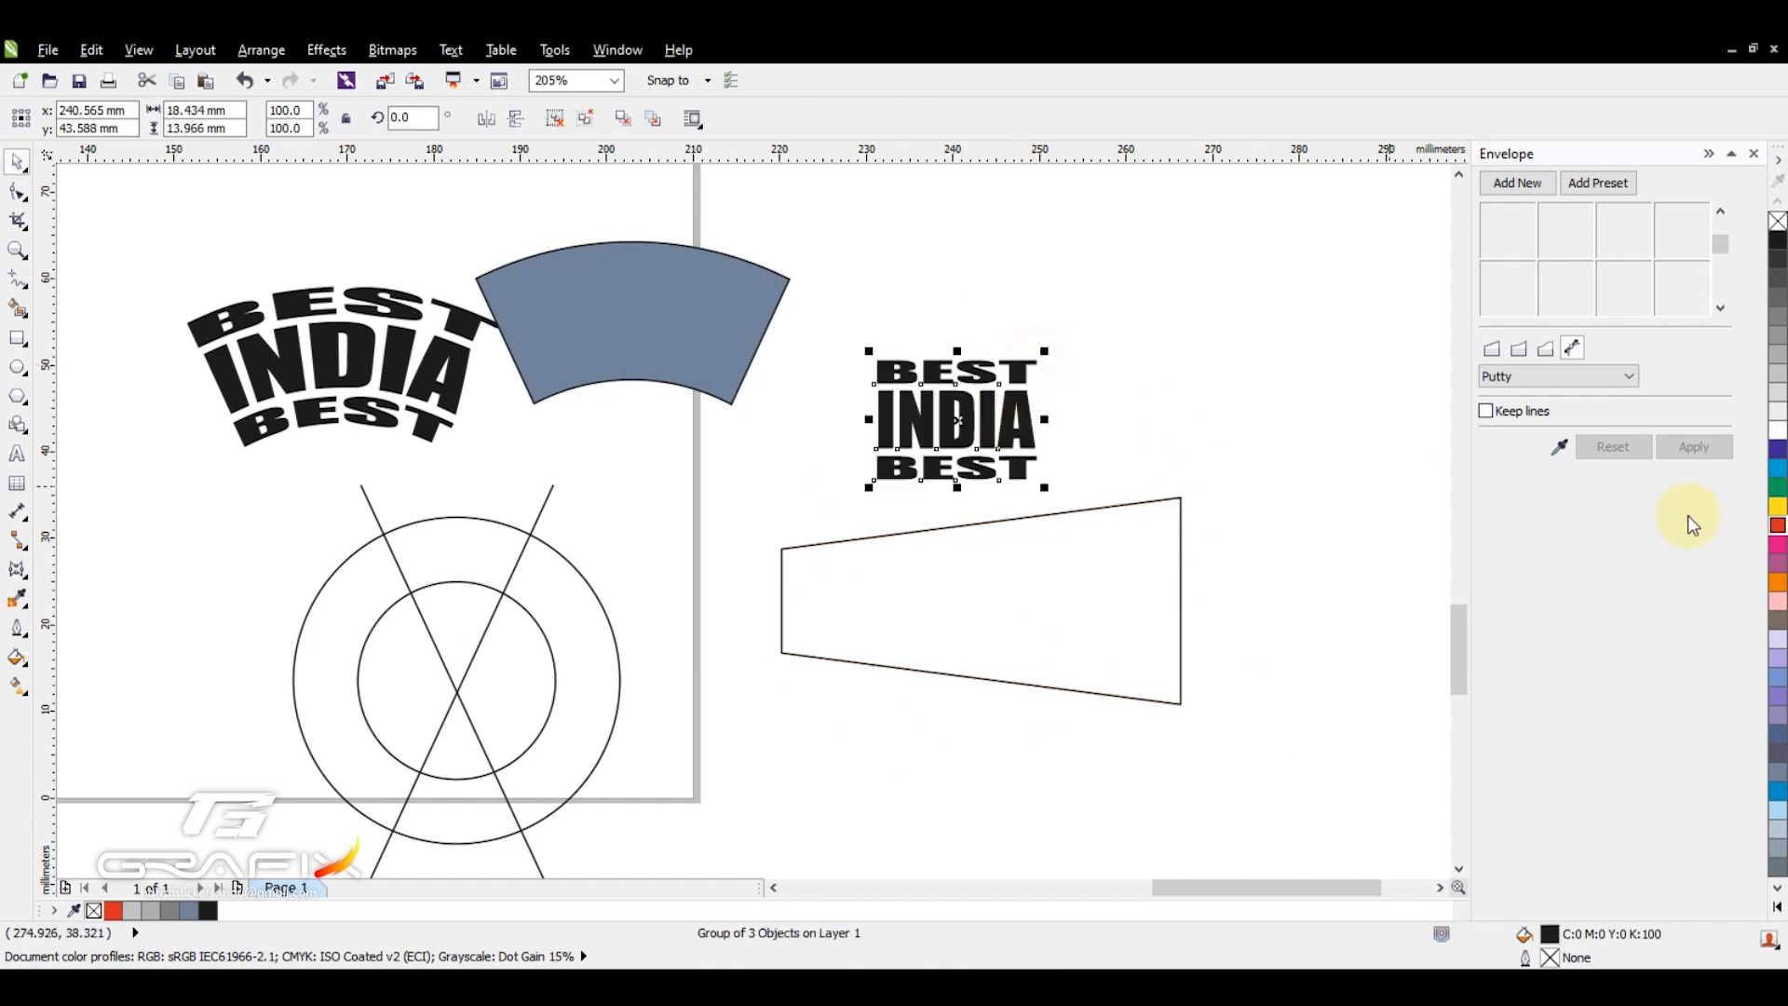
click(1553, 447)
click(1006, 560)
click(1694, 447)
scroll(1189, 410, down, 2)
drag(1144, 421, 1257, 370)
Review the envelope-warped texts and their source shapes across the whole drawing.
key(z)
right_click(1161, 427)
drag(701, 479, 1285, 936)
right_click(1047, 670)
right_click(901, 552)
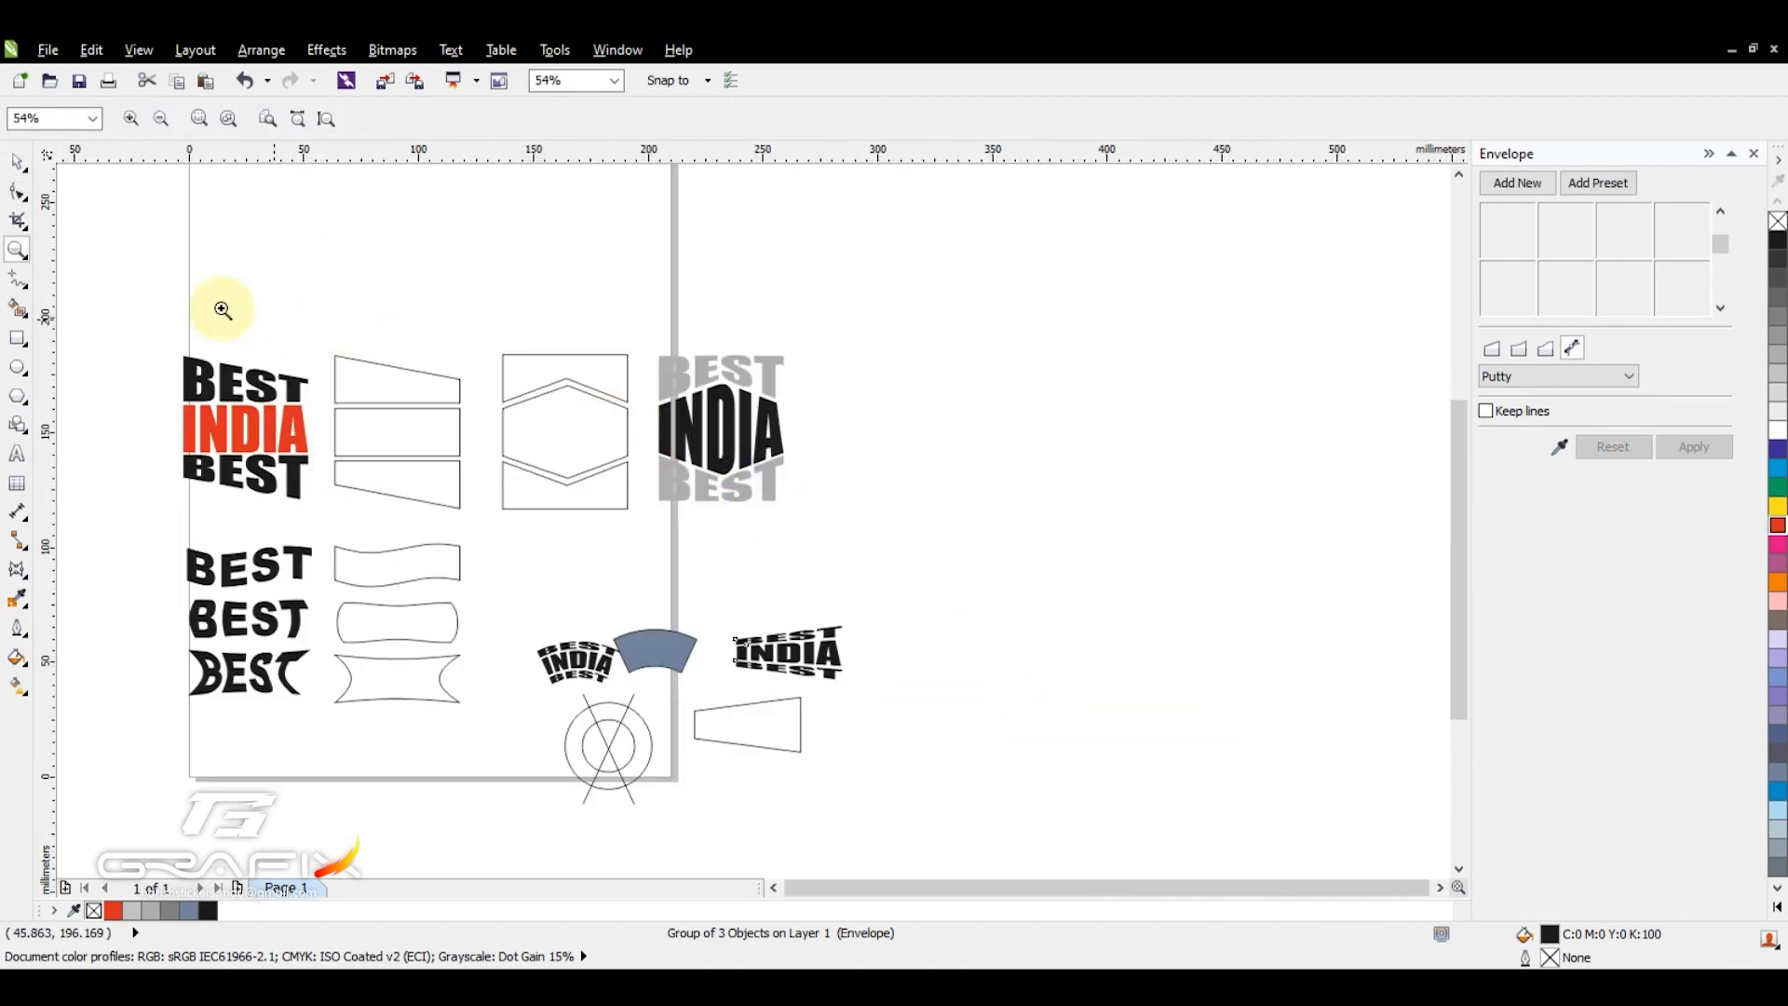
drag(931, 890, 933, 899)
drag(698, 482, 1246, 825)
right_click(718, 479)
drag(605, 422, 1330, 863)
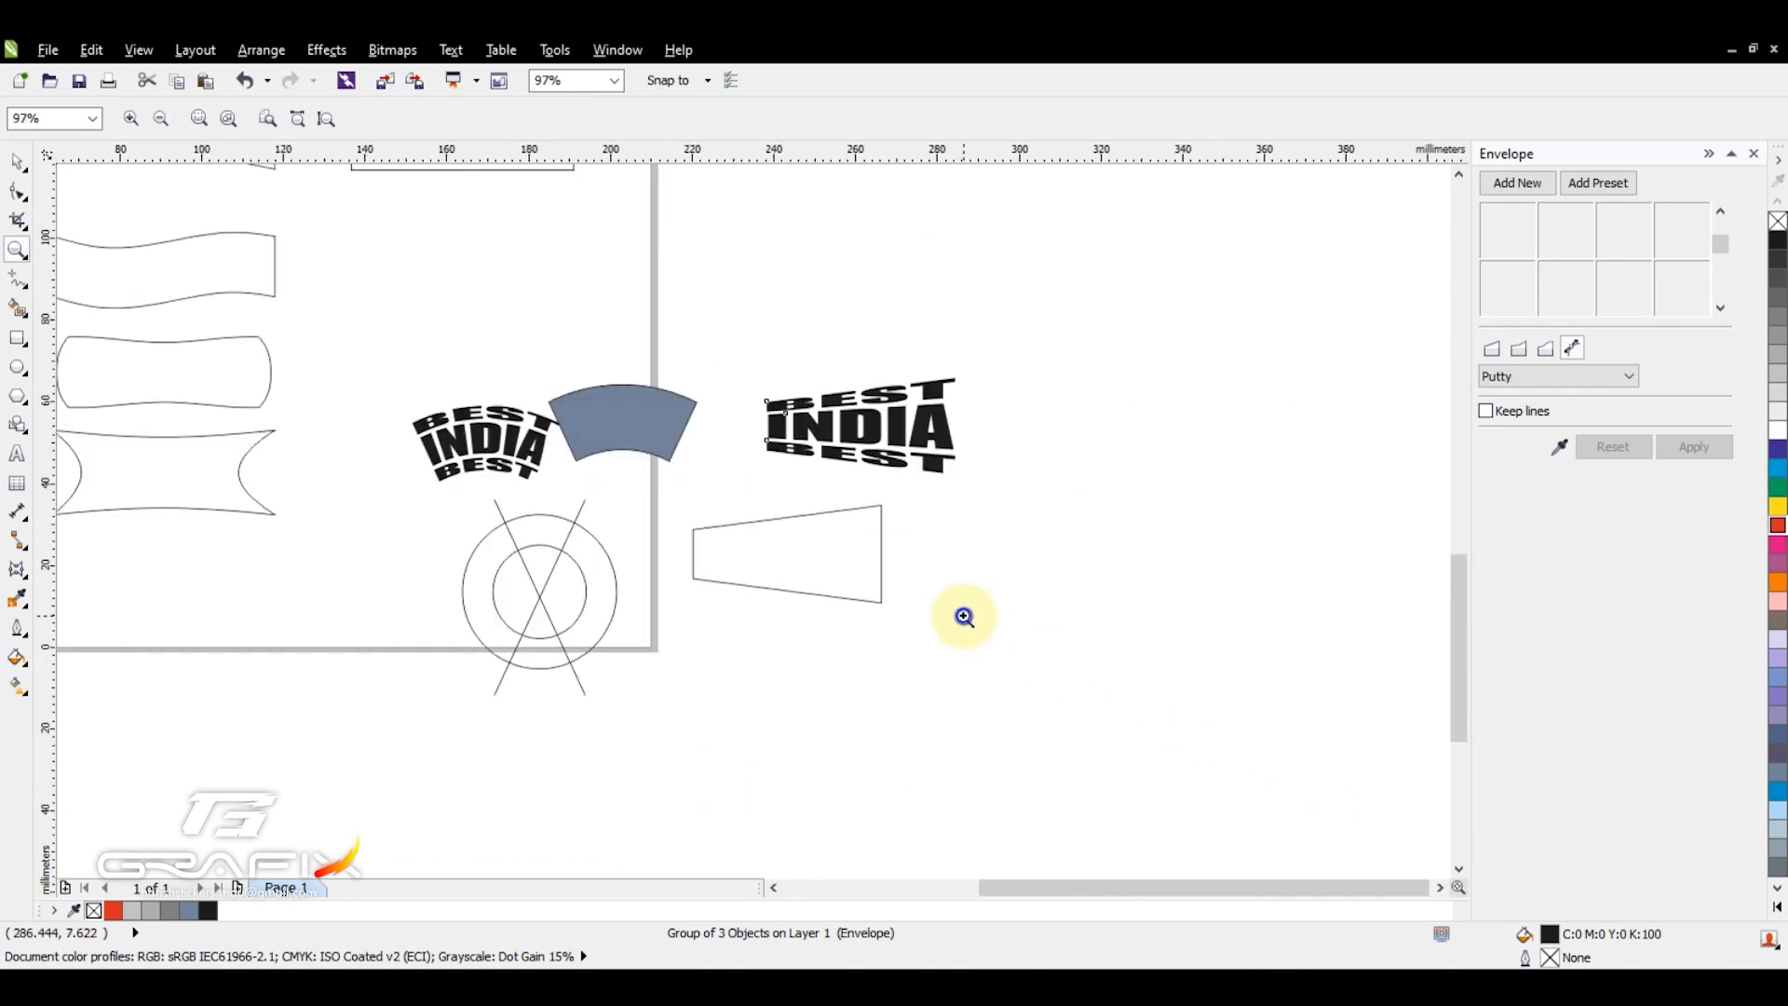
right_click(964, 617)
Add the artistic text INDIA in the empty area right of the tapered shape and set its font to Impact.
click(1214, 774)
key(space)
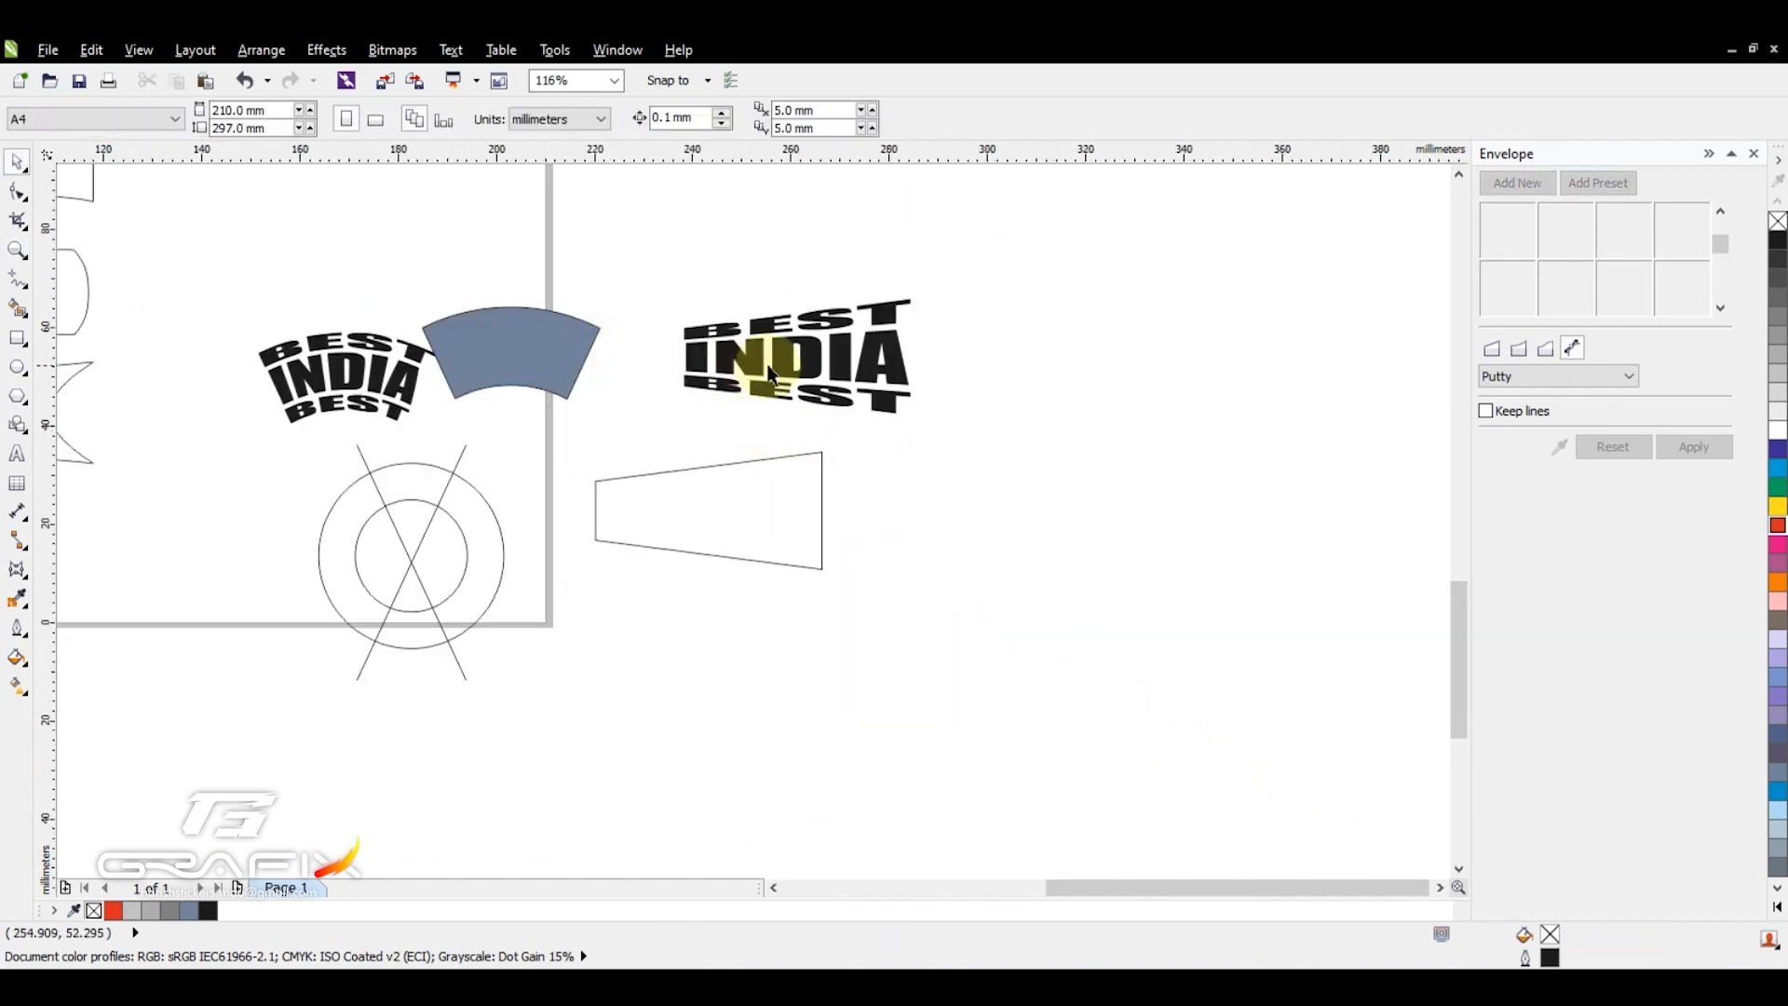
key(F8)
click(955, 563)
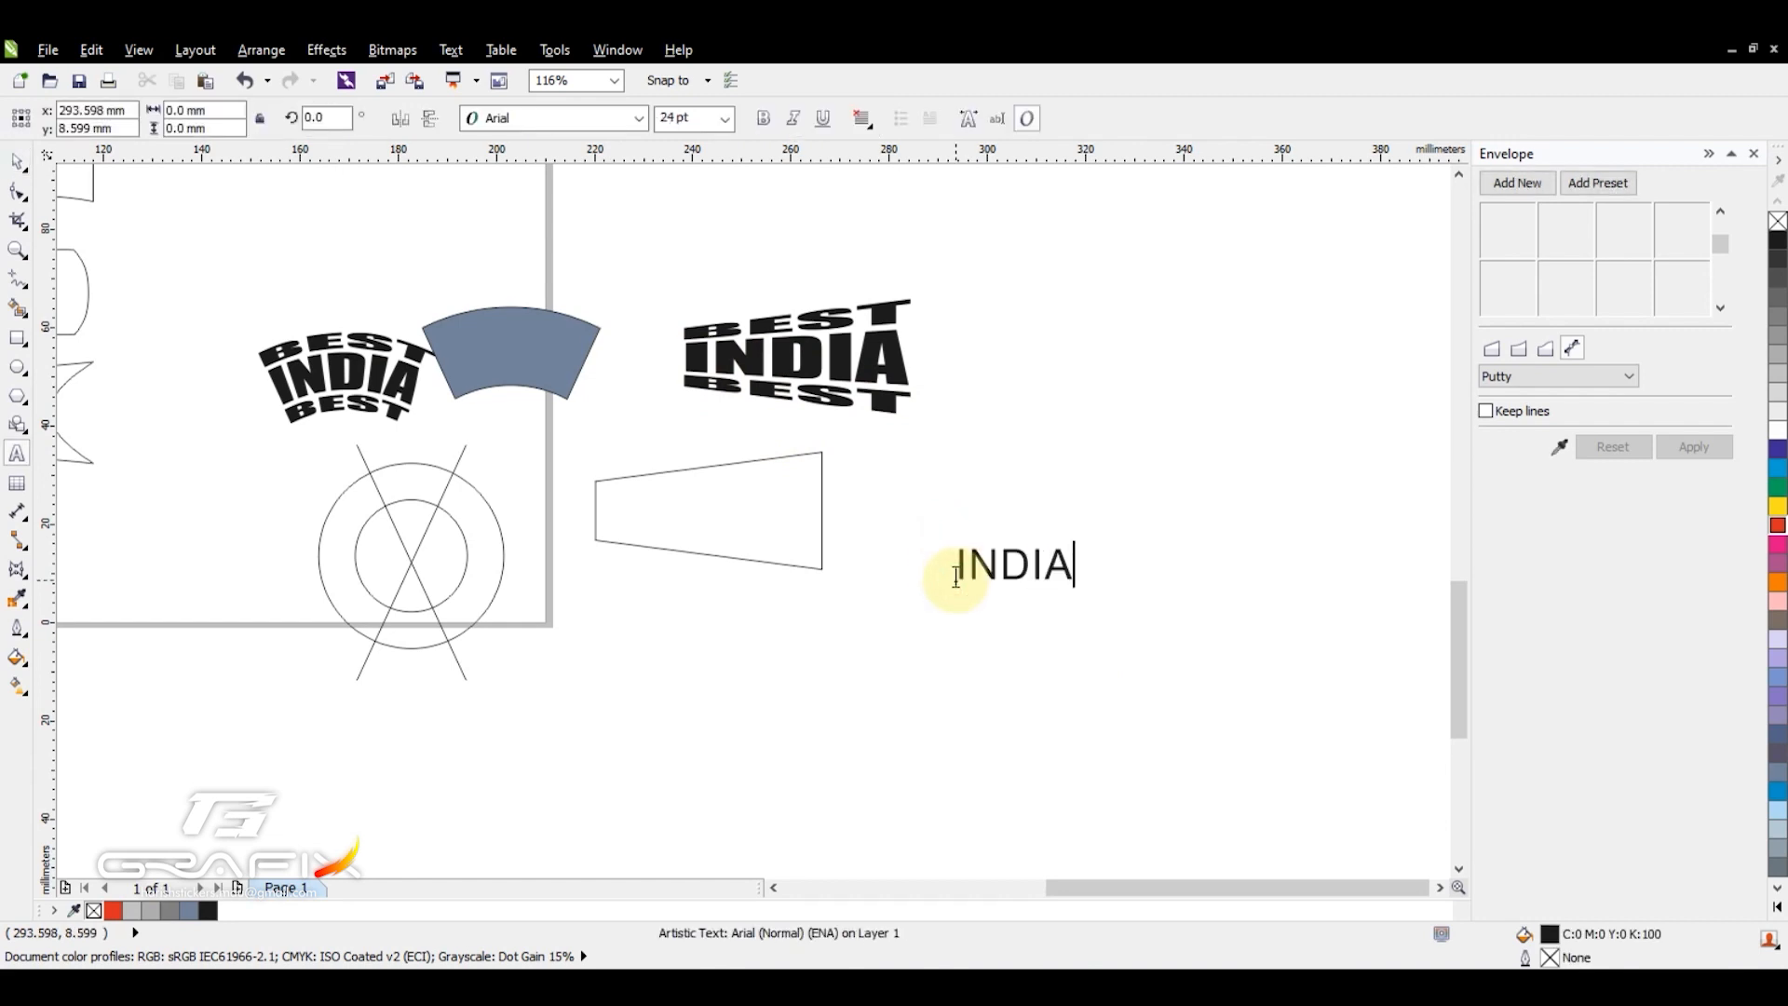
key(F2)
drag(863, 447, 1354, 739)
key(F2)
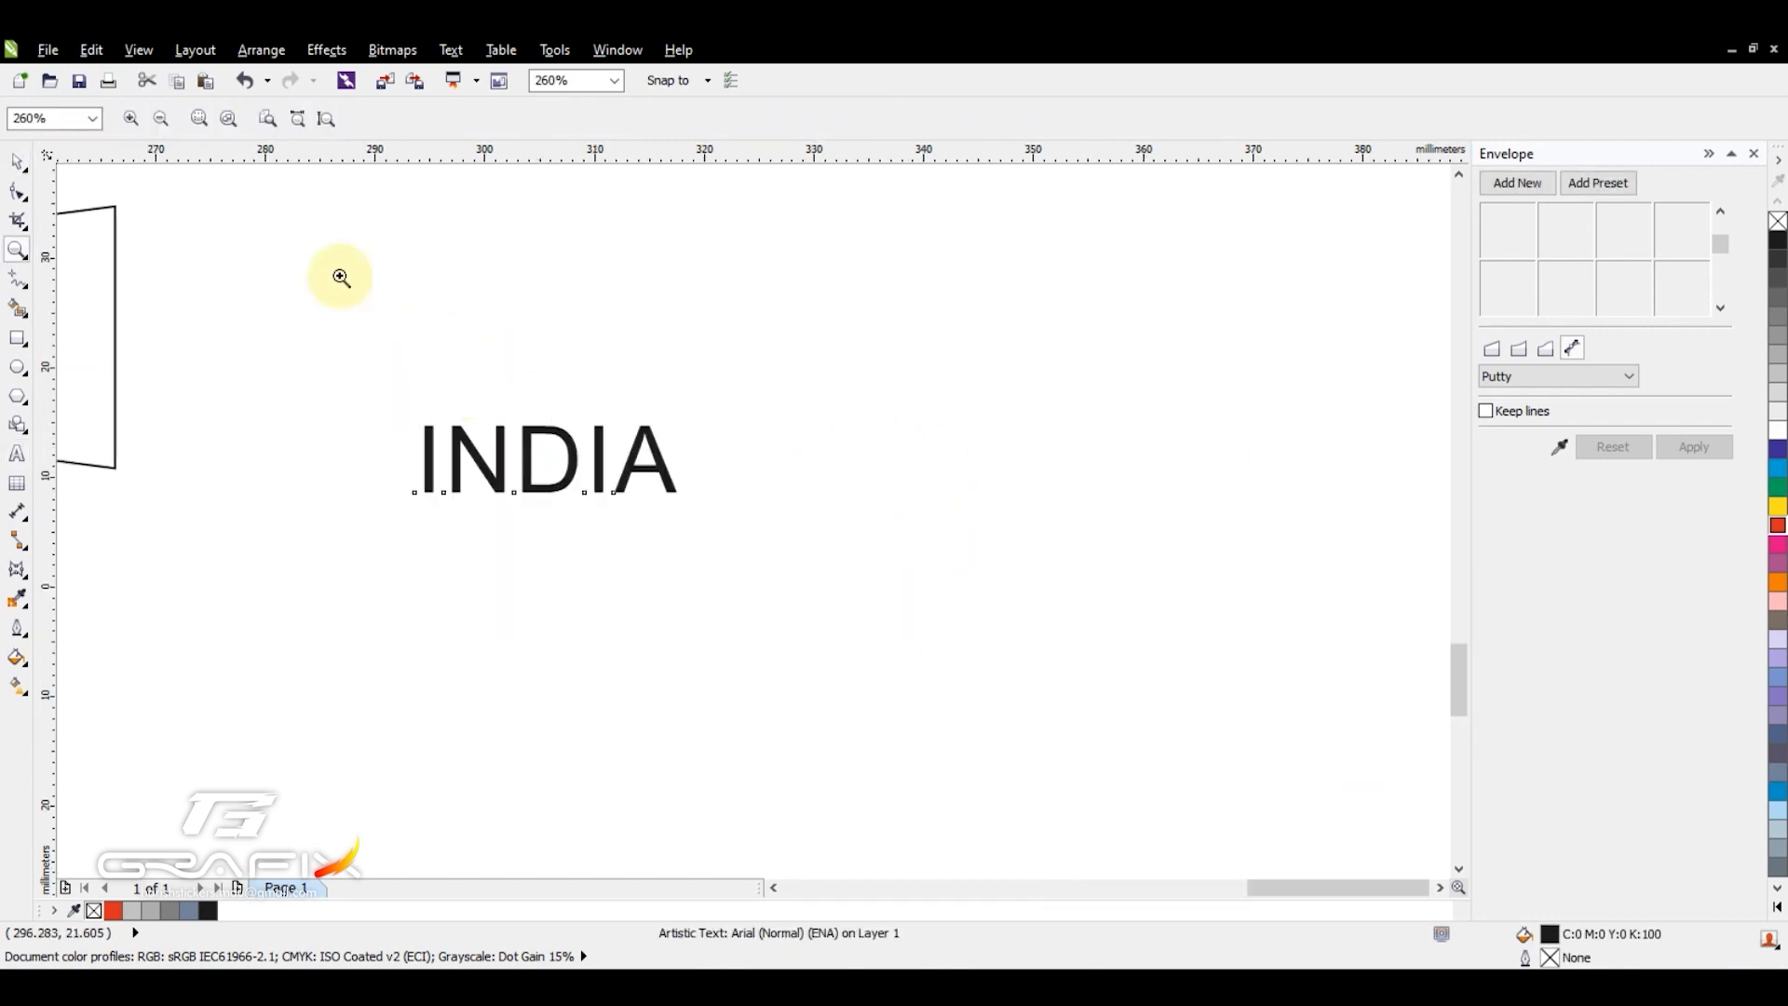
drag(242, 301, 935, 700)
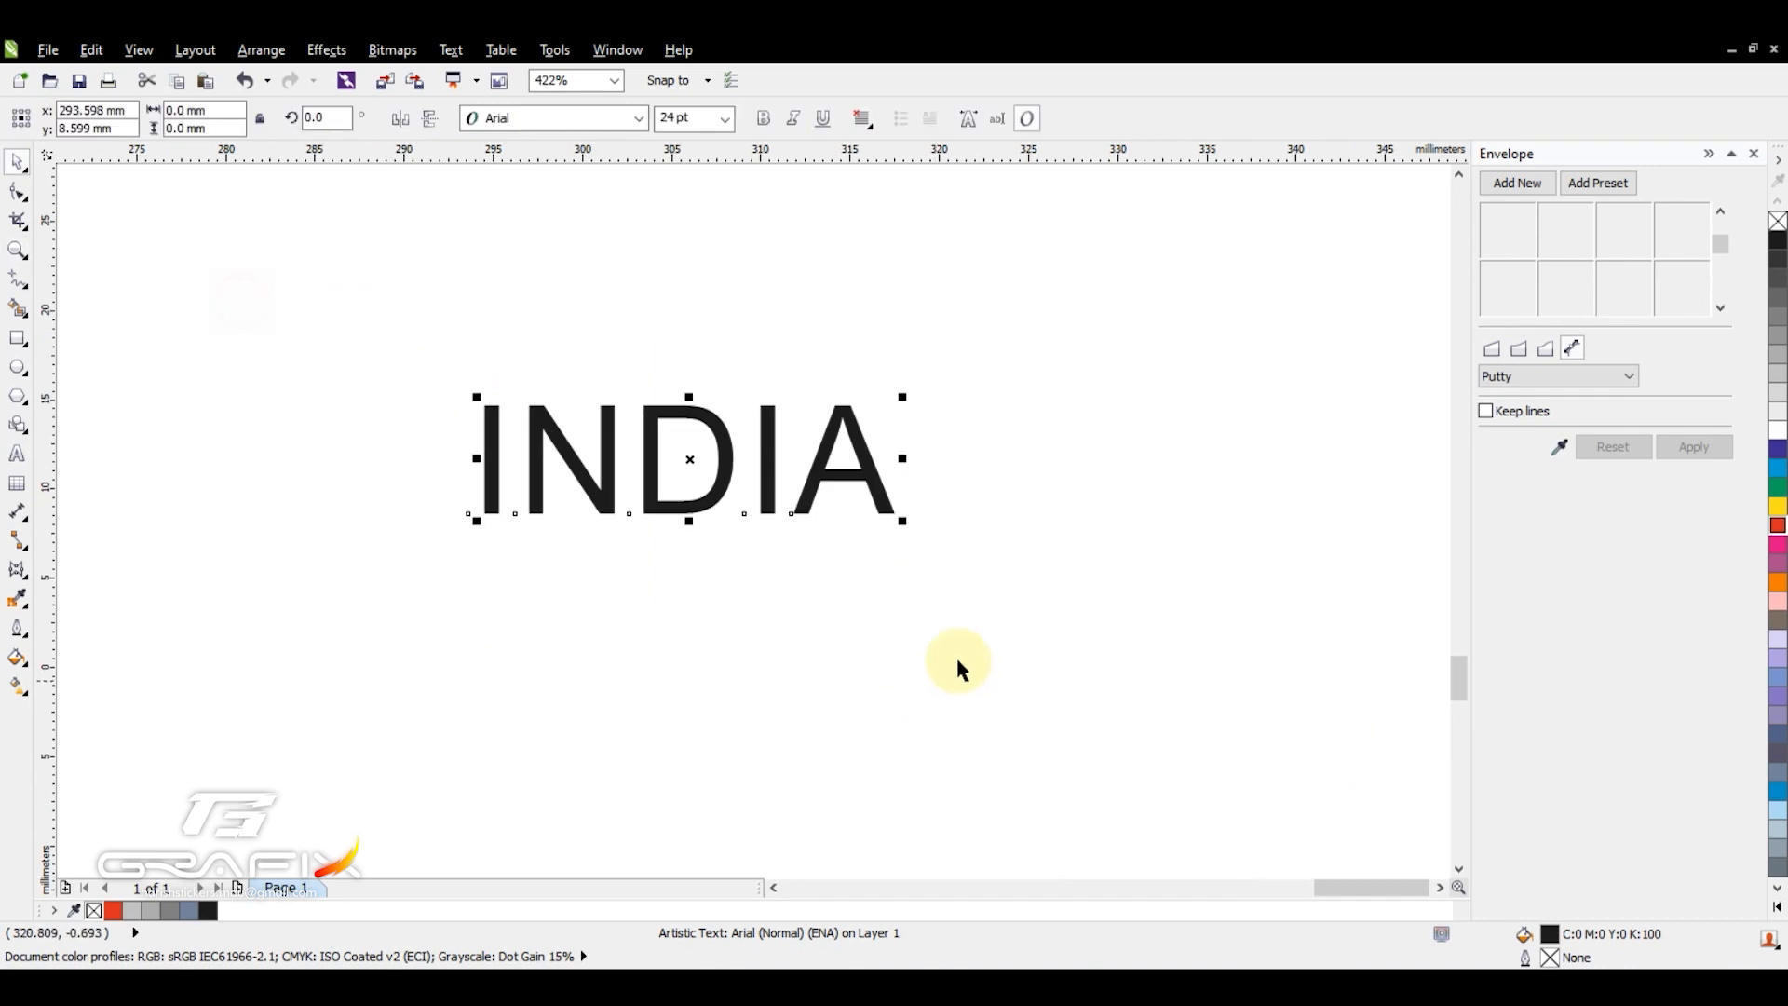
click(639, 119)
click(521, 172)
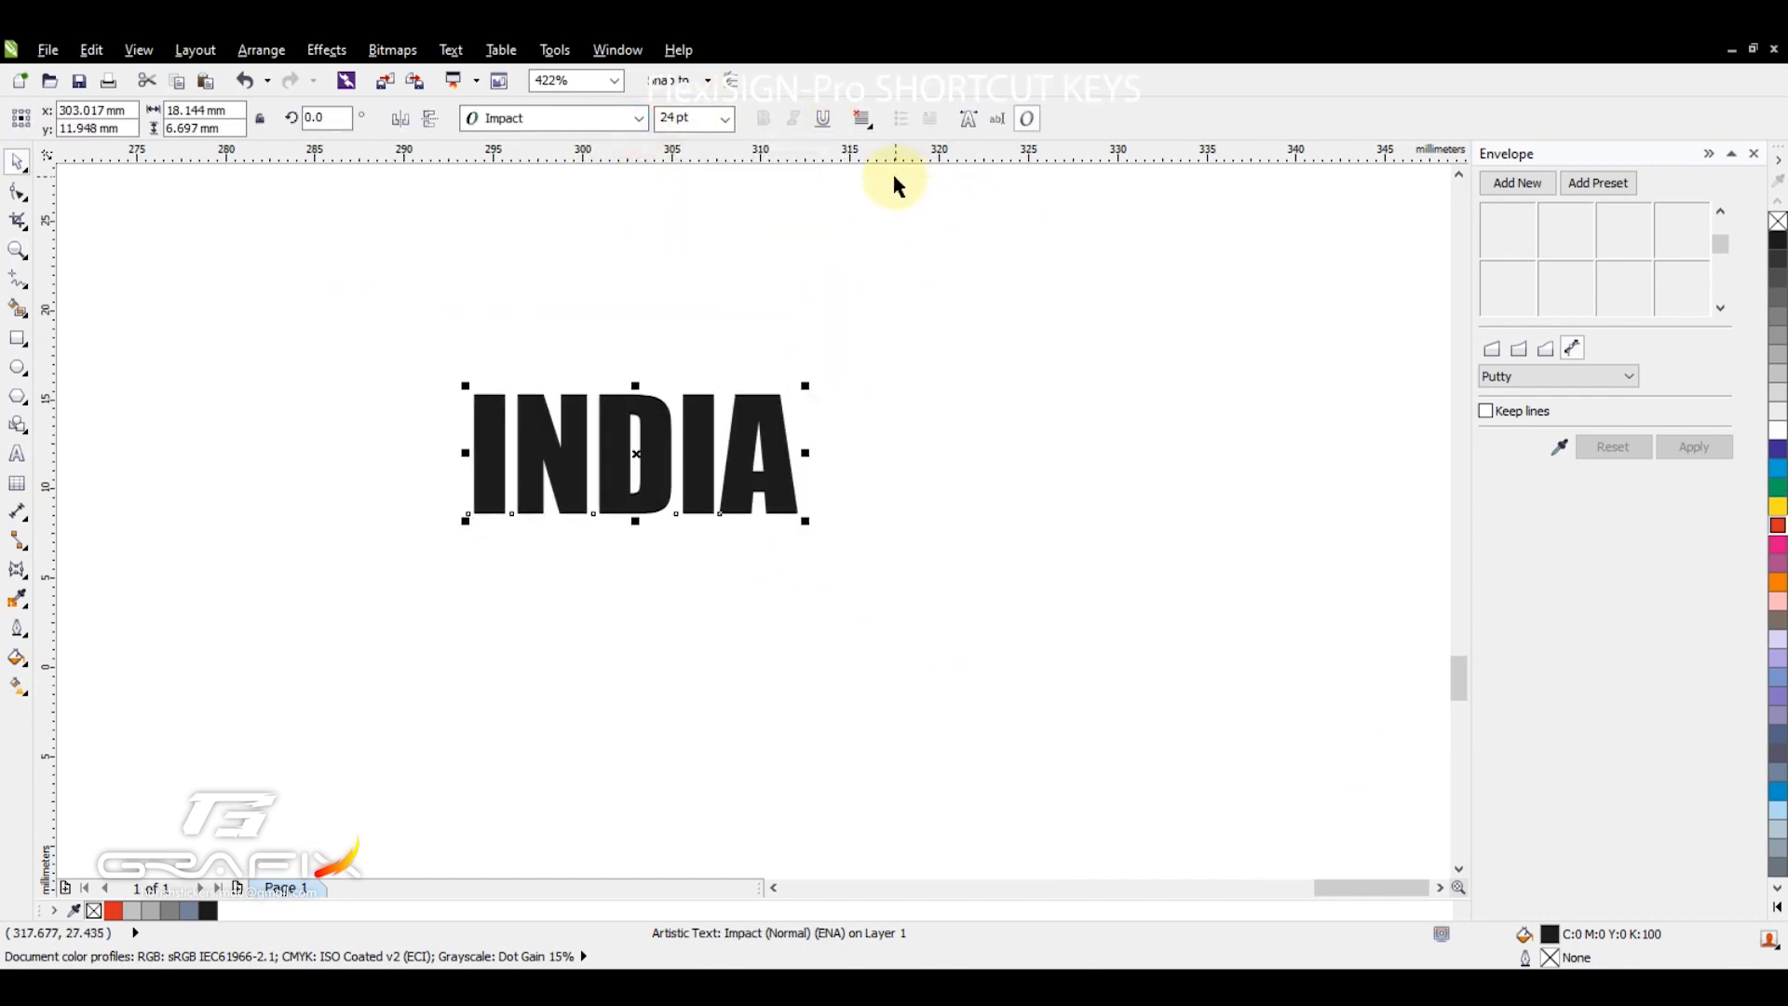
Stretch the new INDIA to about 27.3 mm wide and reduce its interactive envelope to the corner nodes.
drag(806, 453, 968, 453)
click(15, 572)
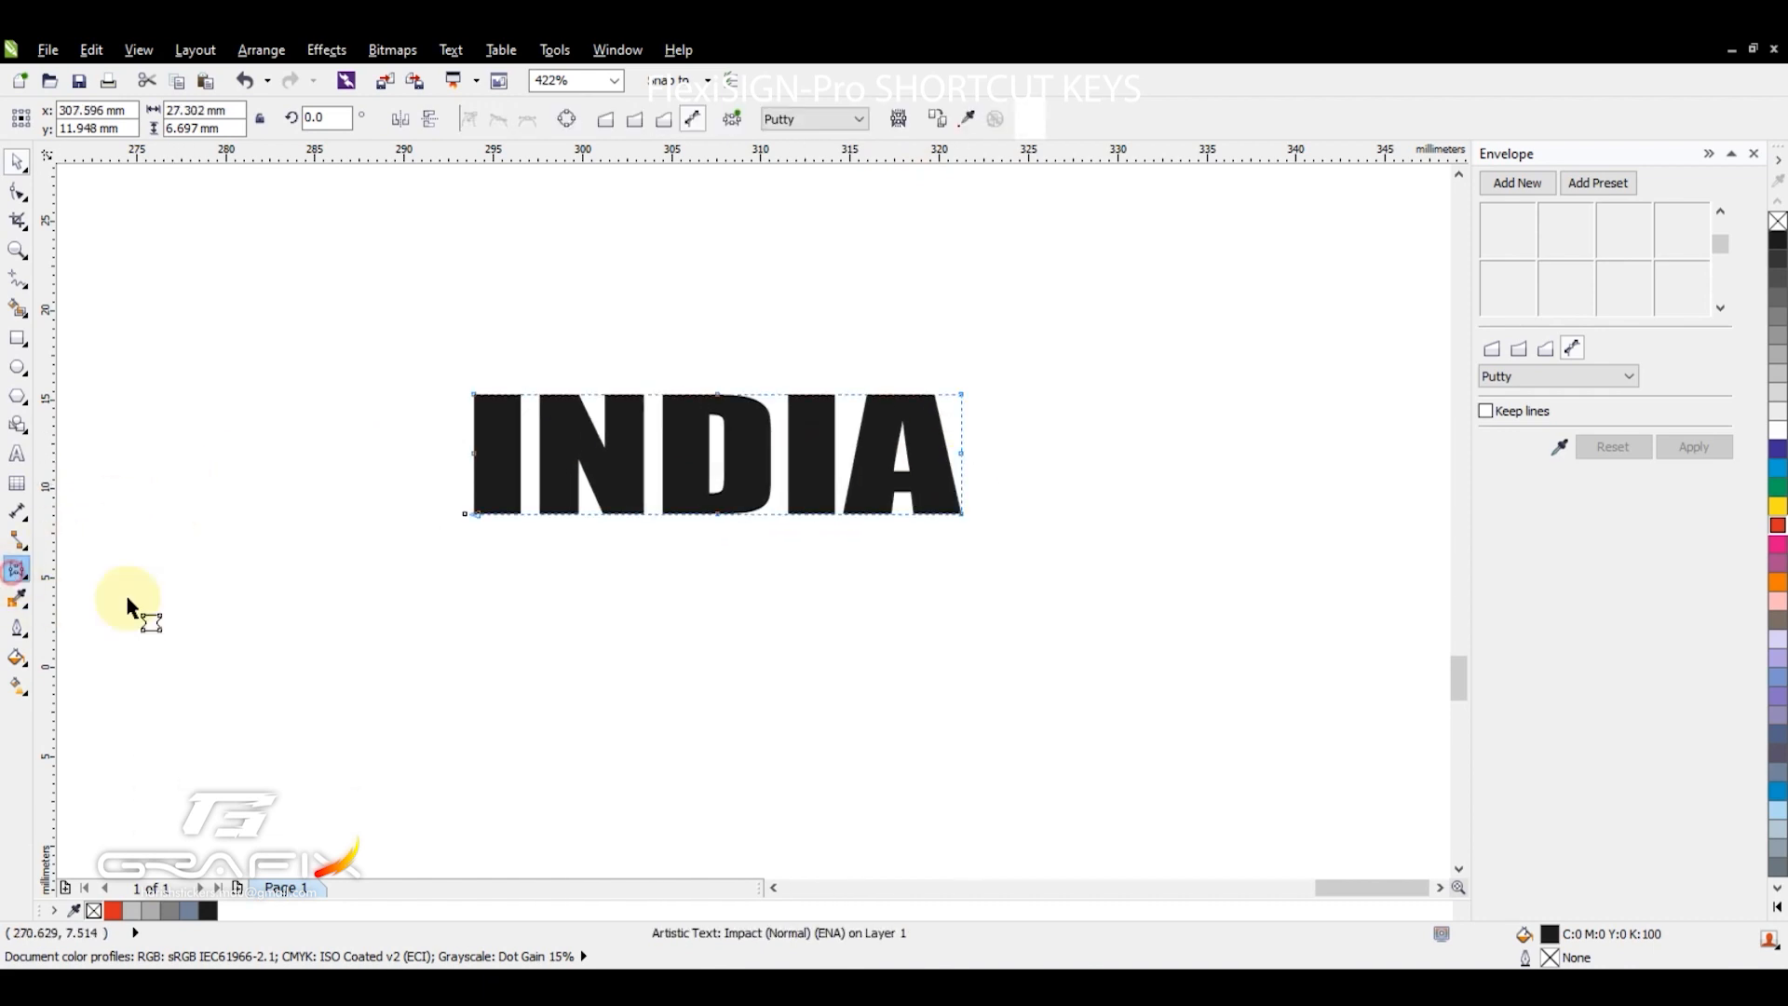
drag(438, 431, 1099, 475)
Bend the envelope's top and bottom edges upward into an arch and pull both lower corners inward.
drag(757, 398, 751, 354)
drag(723, 512, 719, 452)
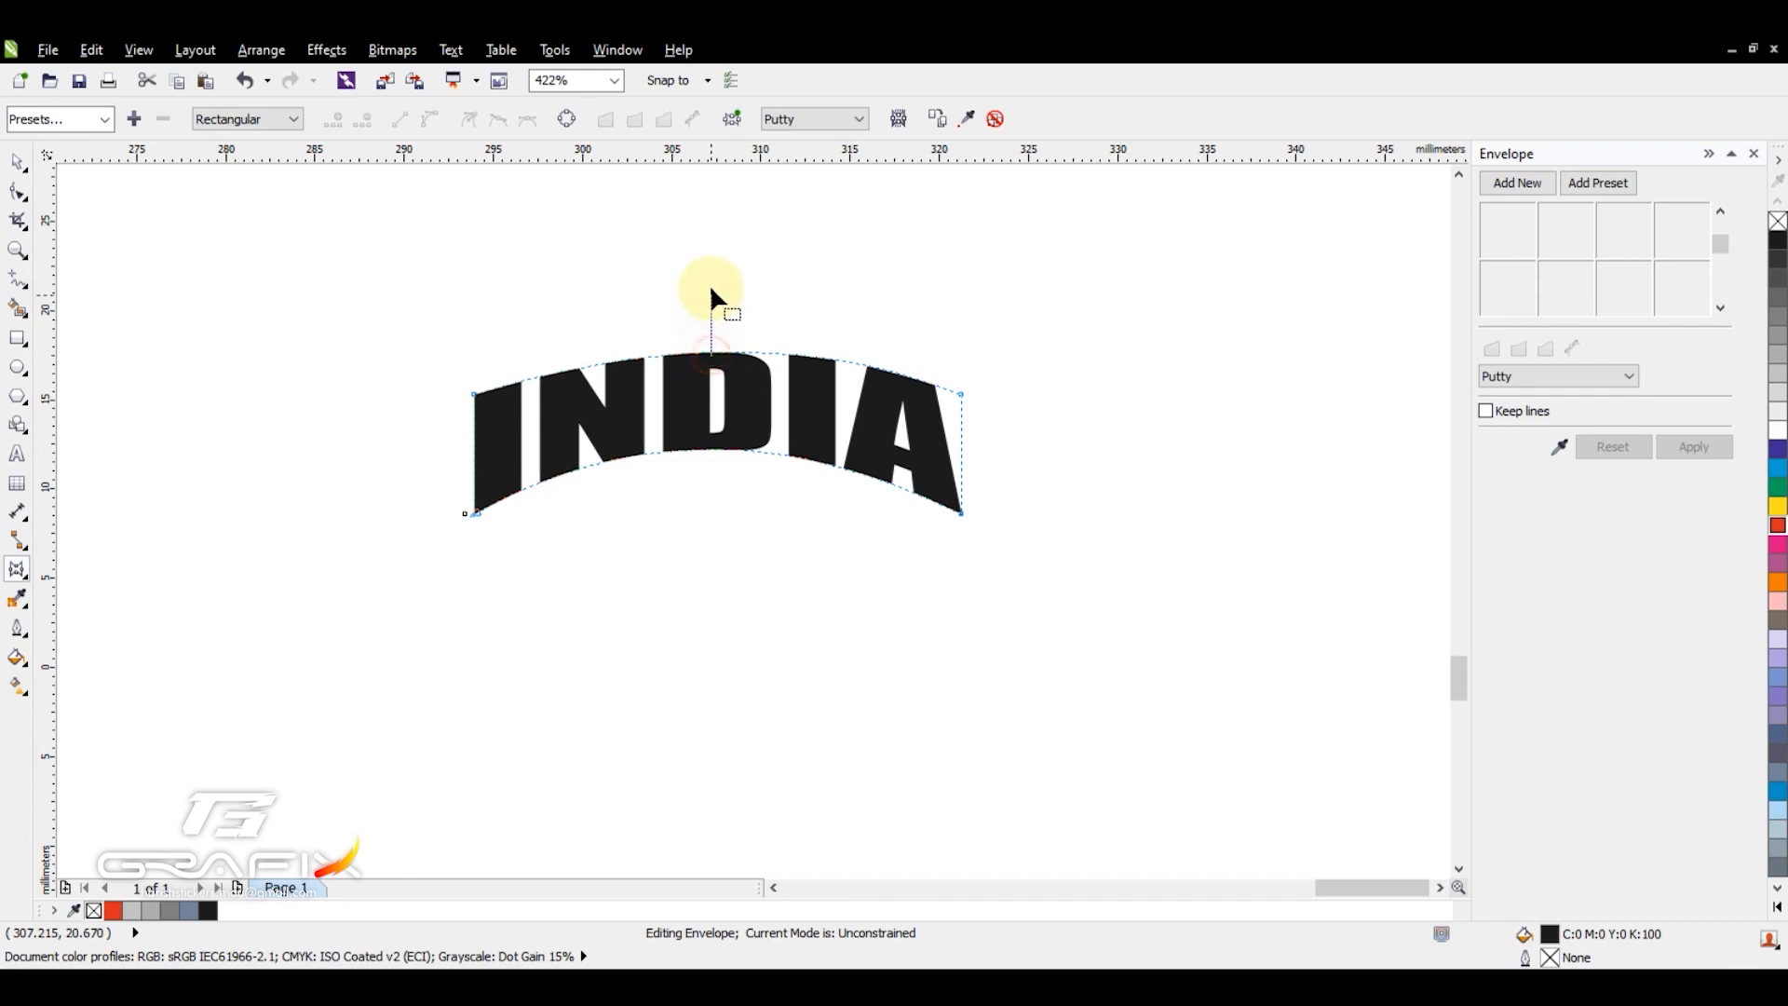
drag(717, 362, 716, 279)
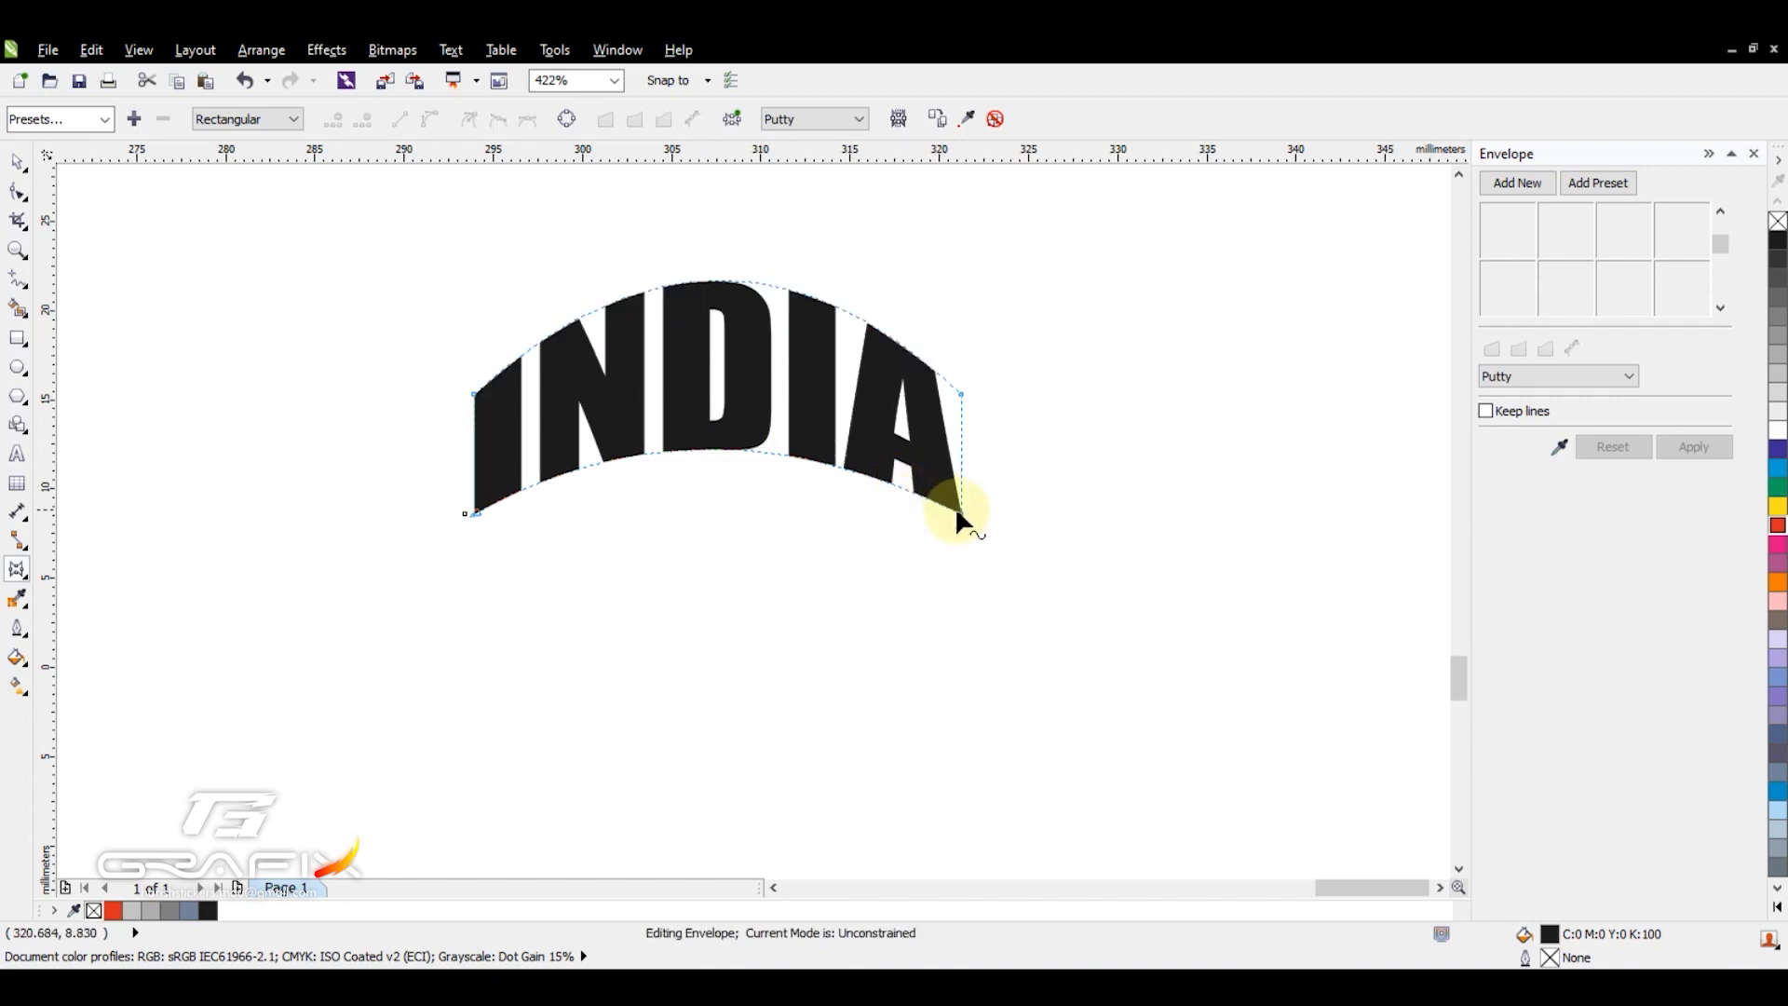
drag(964, 514, 901, 511)
drag(473, 510, 555, 509)
drag(698, 428, 780, 383)
Bow the envelope's side edges outward and raise the curve of its bottom edge.
click(902, 508)
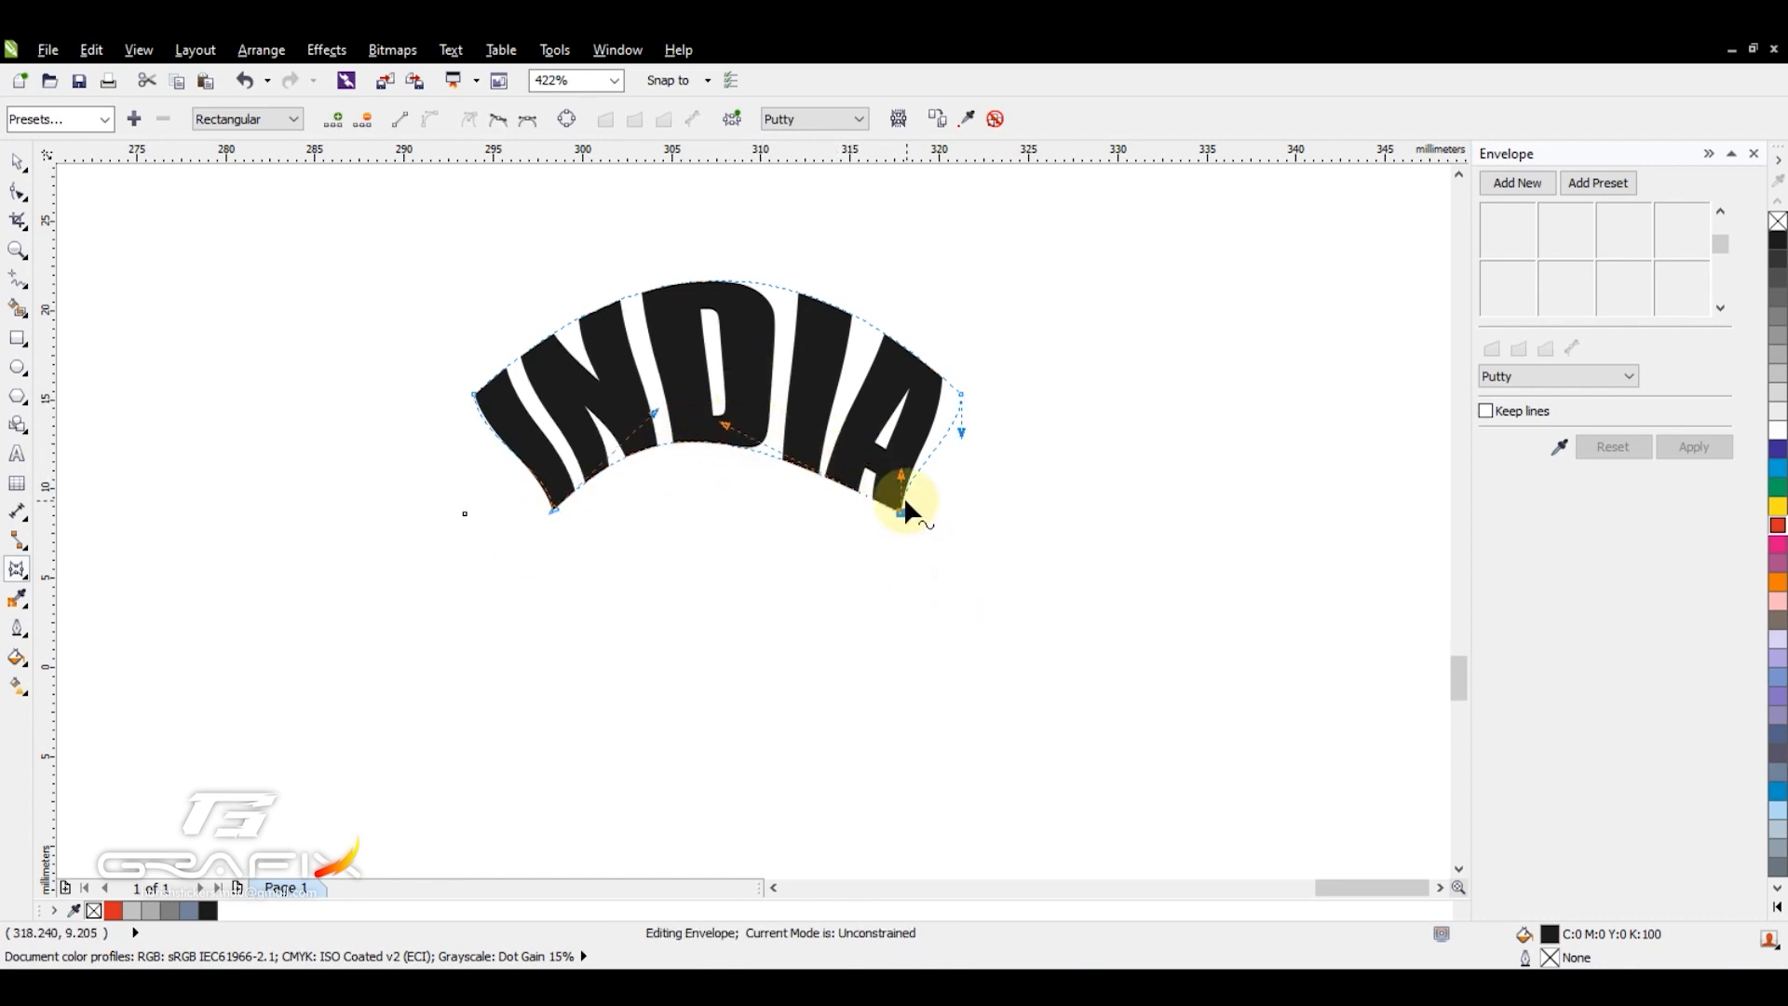
drag(941, 482, 935, 476)
click(902, 512)
click(551, 505)
drag(553, 472, 513, 479)
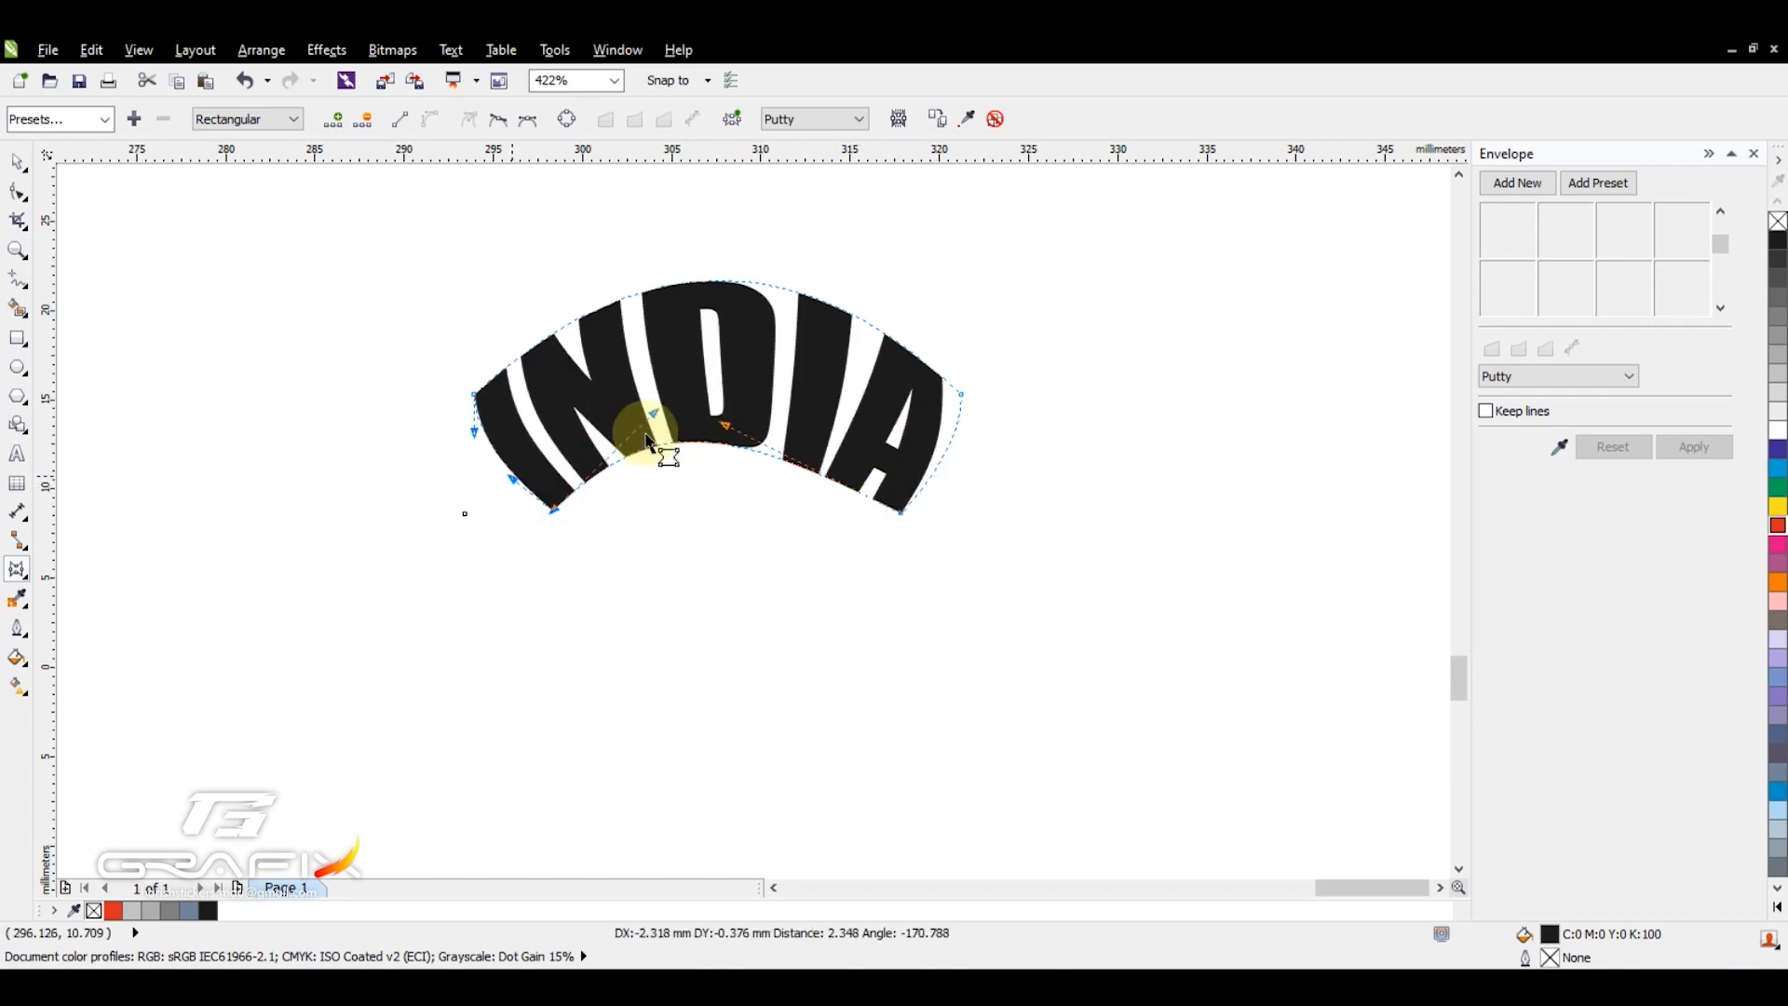
drag(653, 413, 633, 403)
drag(730, 439, 626, 397)
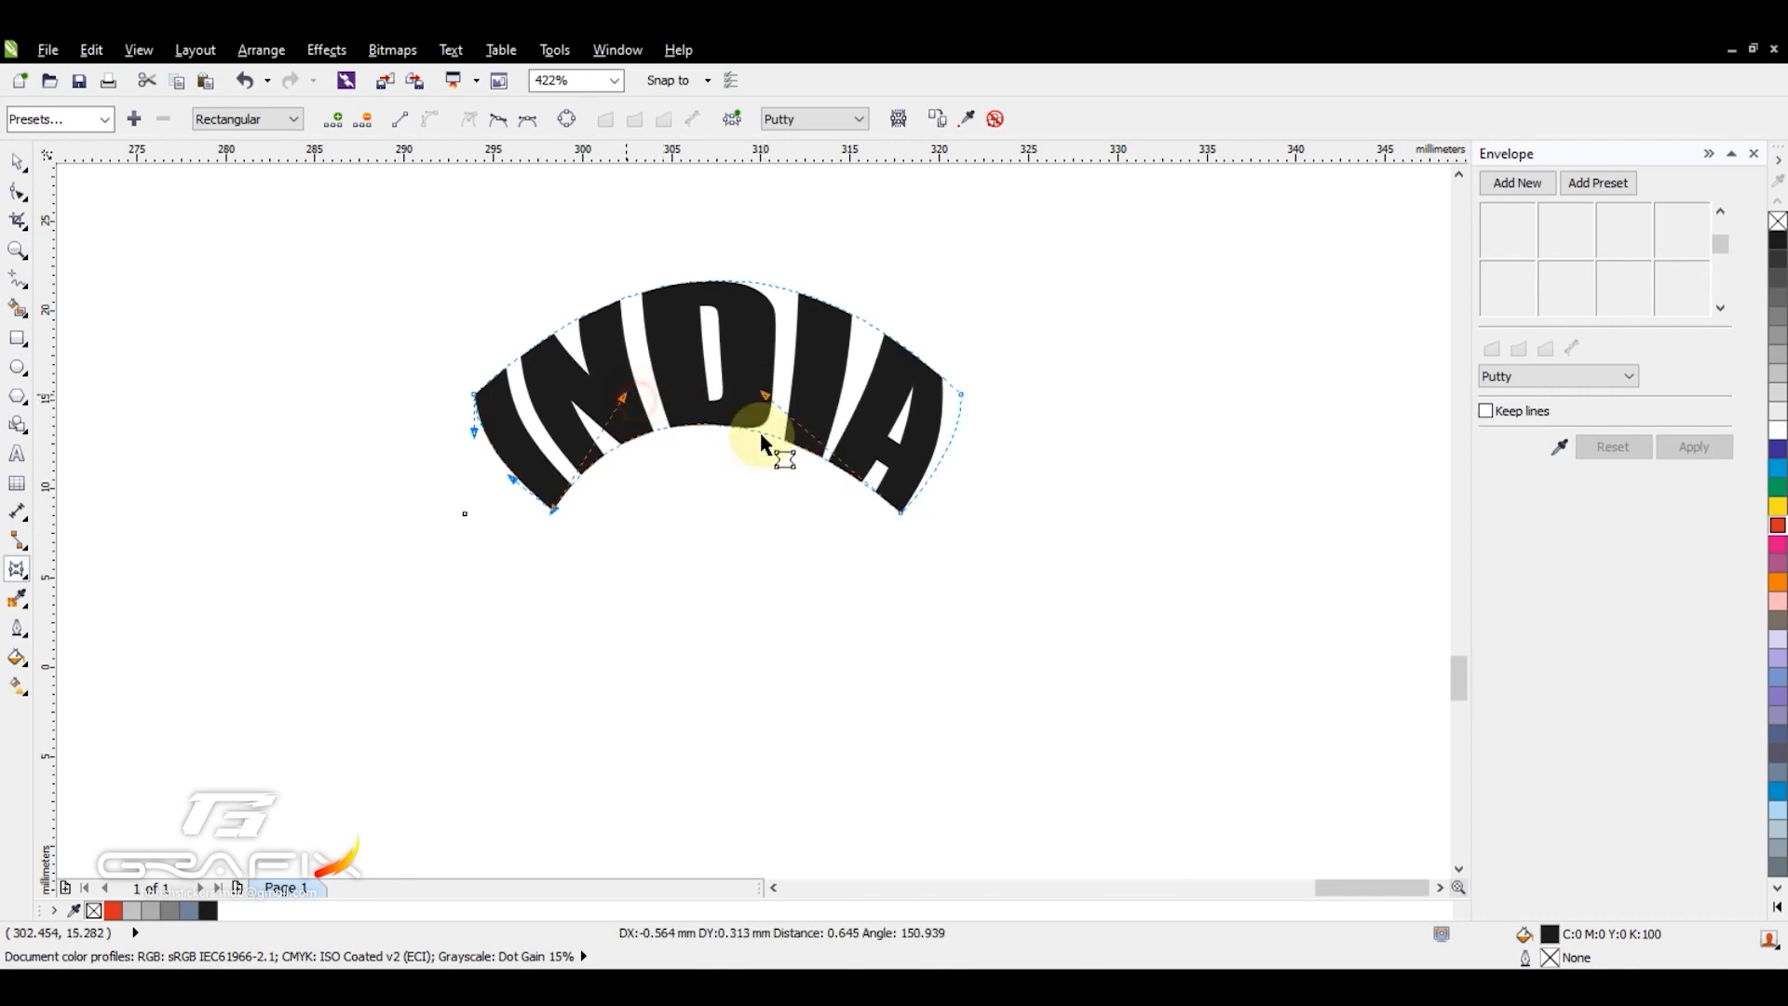
Convert the right and left side segments of the INDIA envelope to straight lines.
click(939, 453)
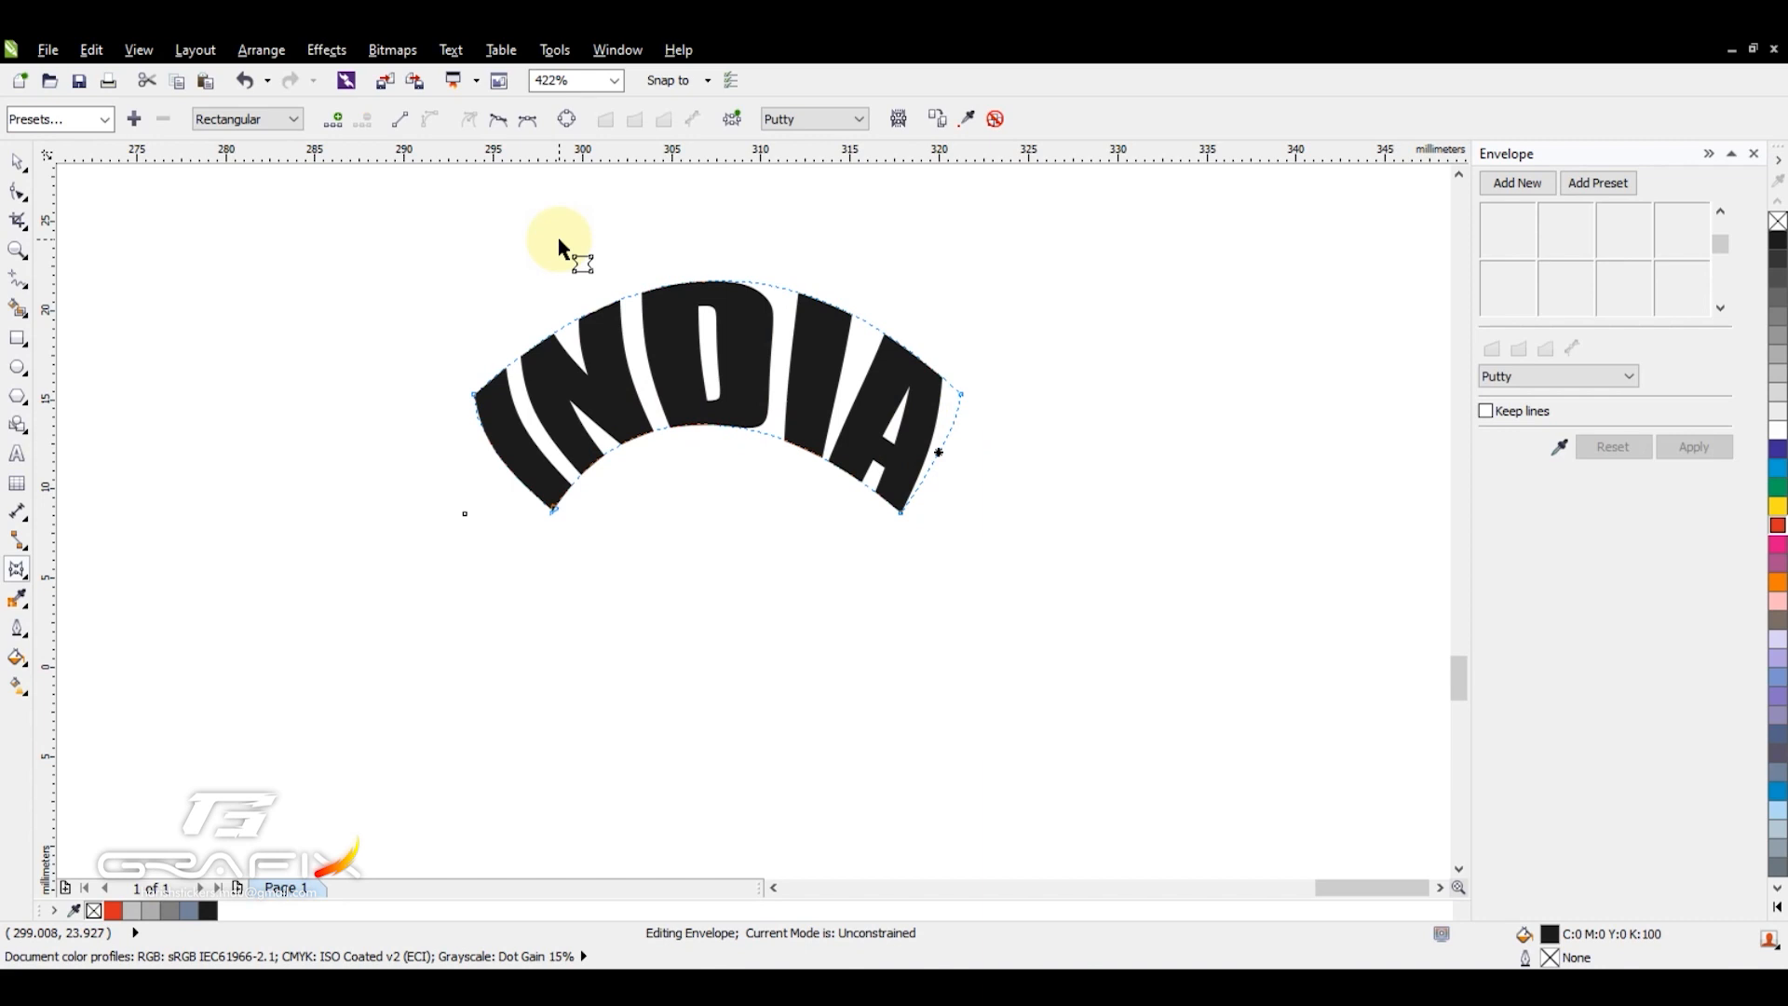
click(403, 119)
click(489, 473)
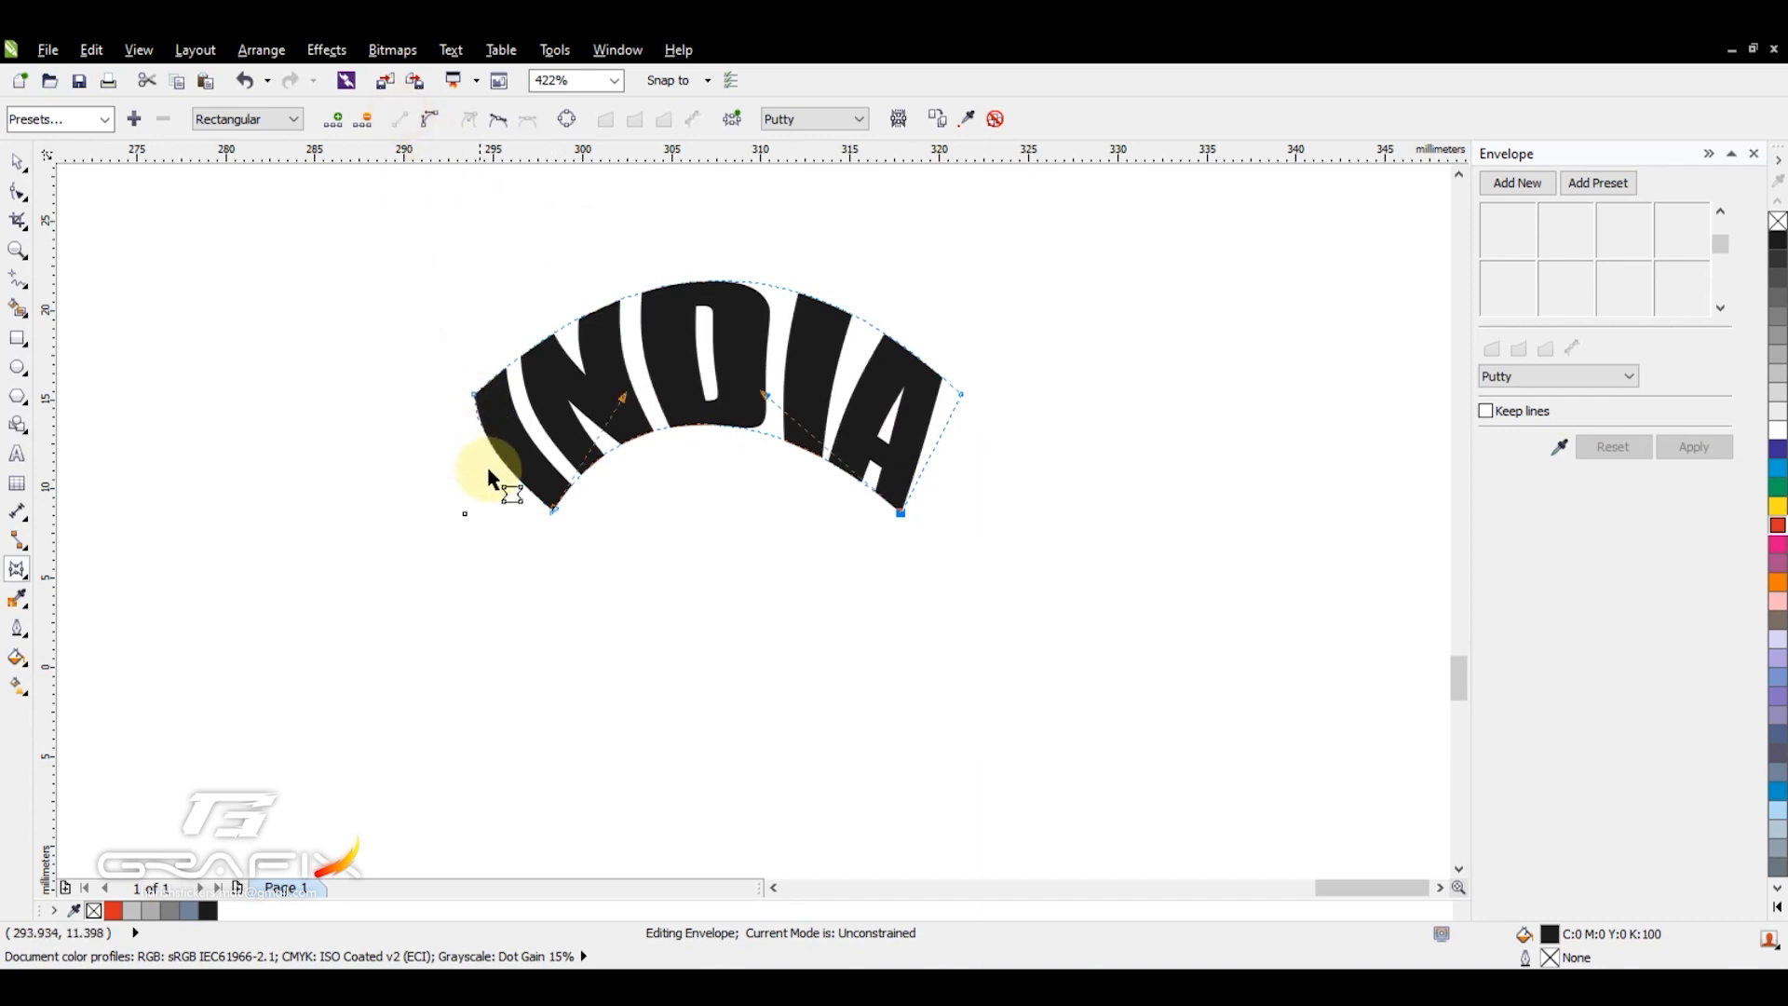
click(401, 119)
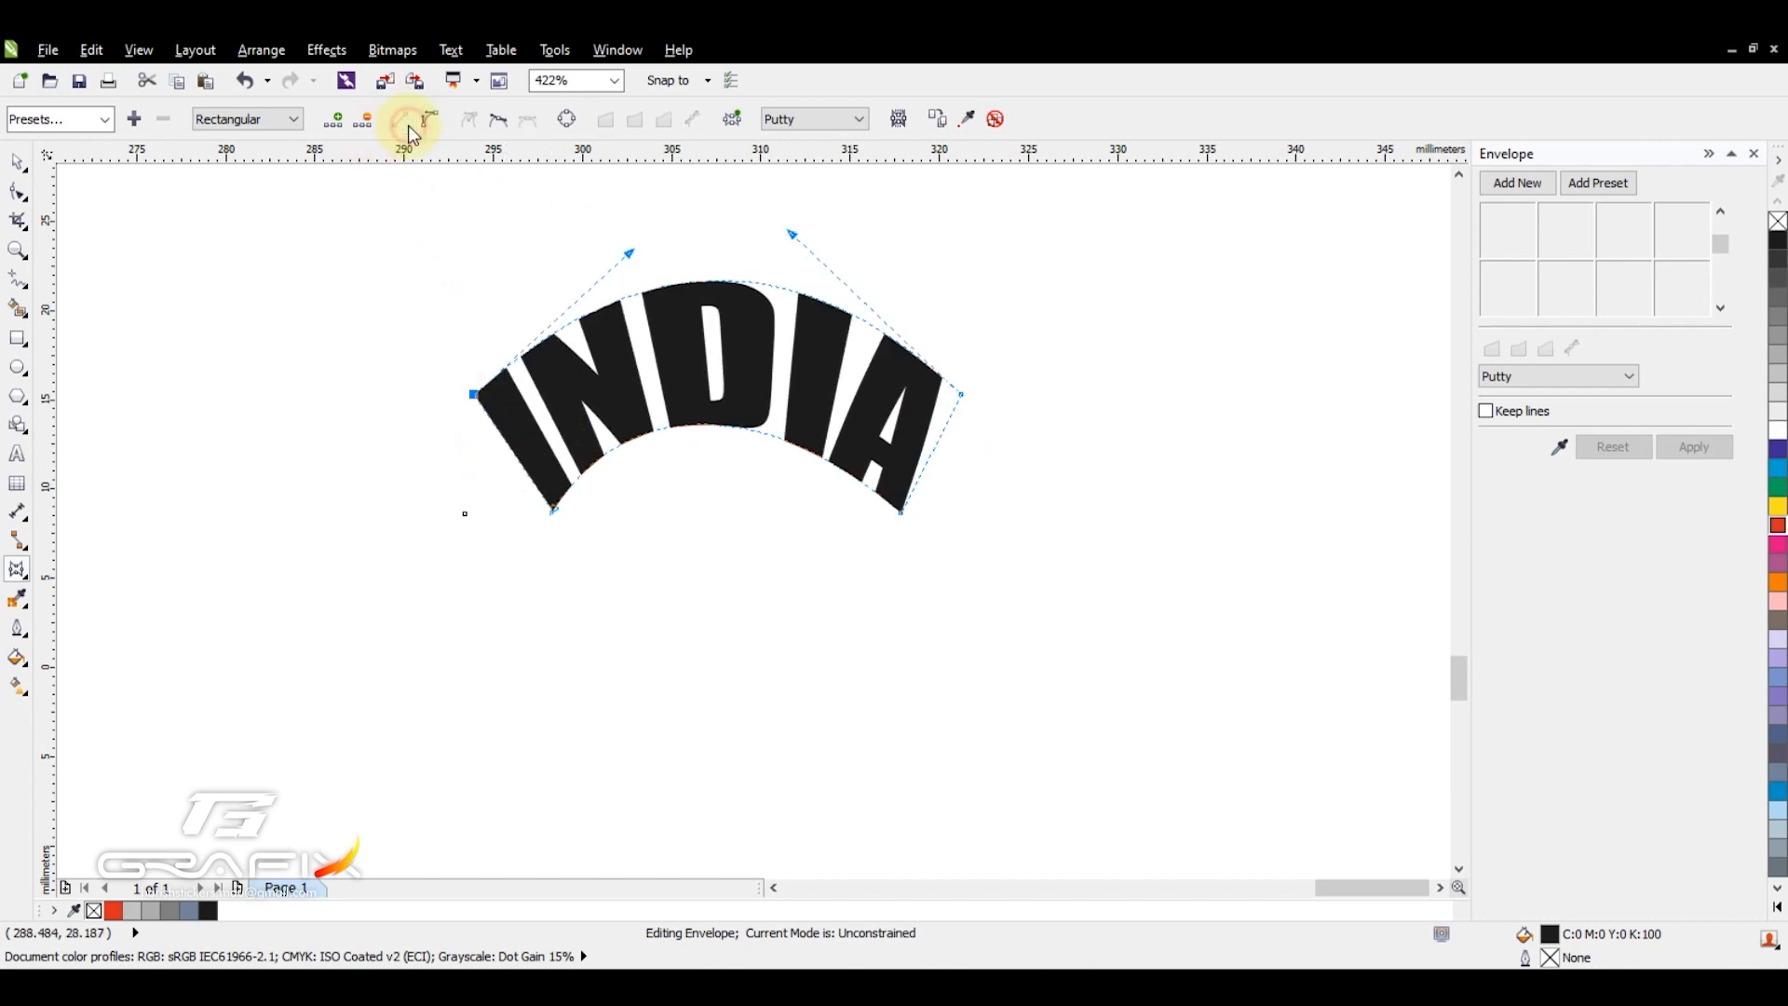
Convert the curved top and bottom segments of the INDIA envelope to straight lines.
click(722, 282)
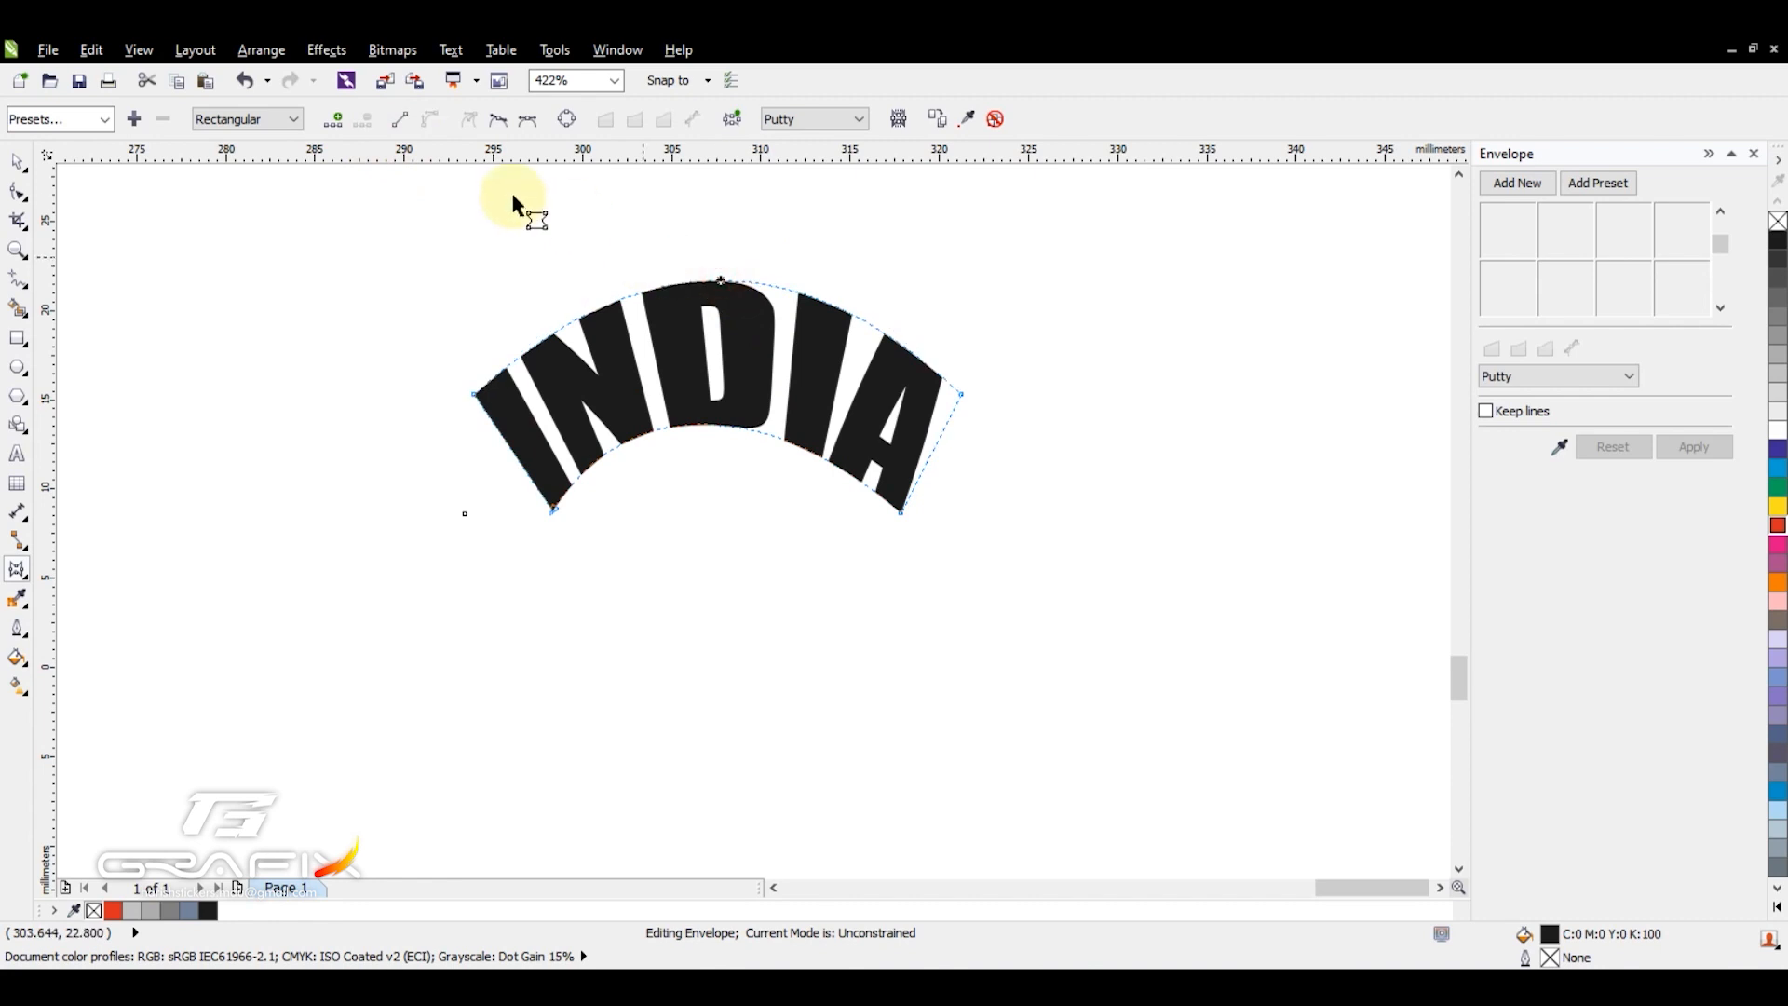
click(408, 122)
click(729, 423)
click(401, 119)
Undo the straightened segments and the earlier envelope reshaping until INDIA is back to its plain, undistorted form.
key(z)
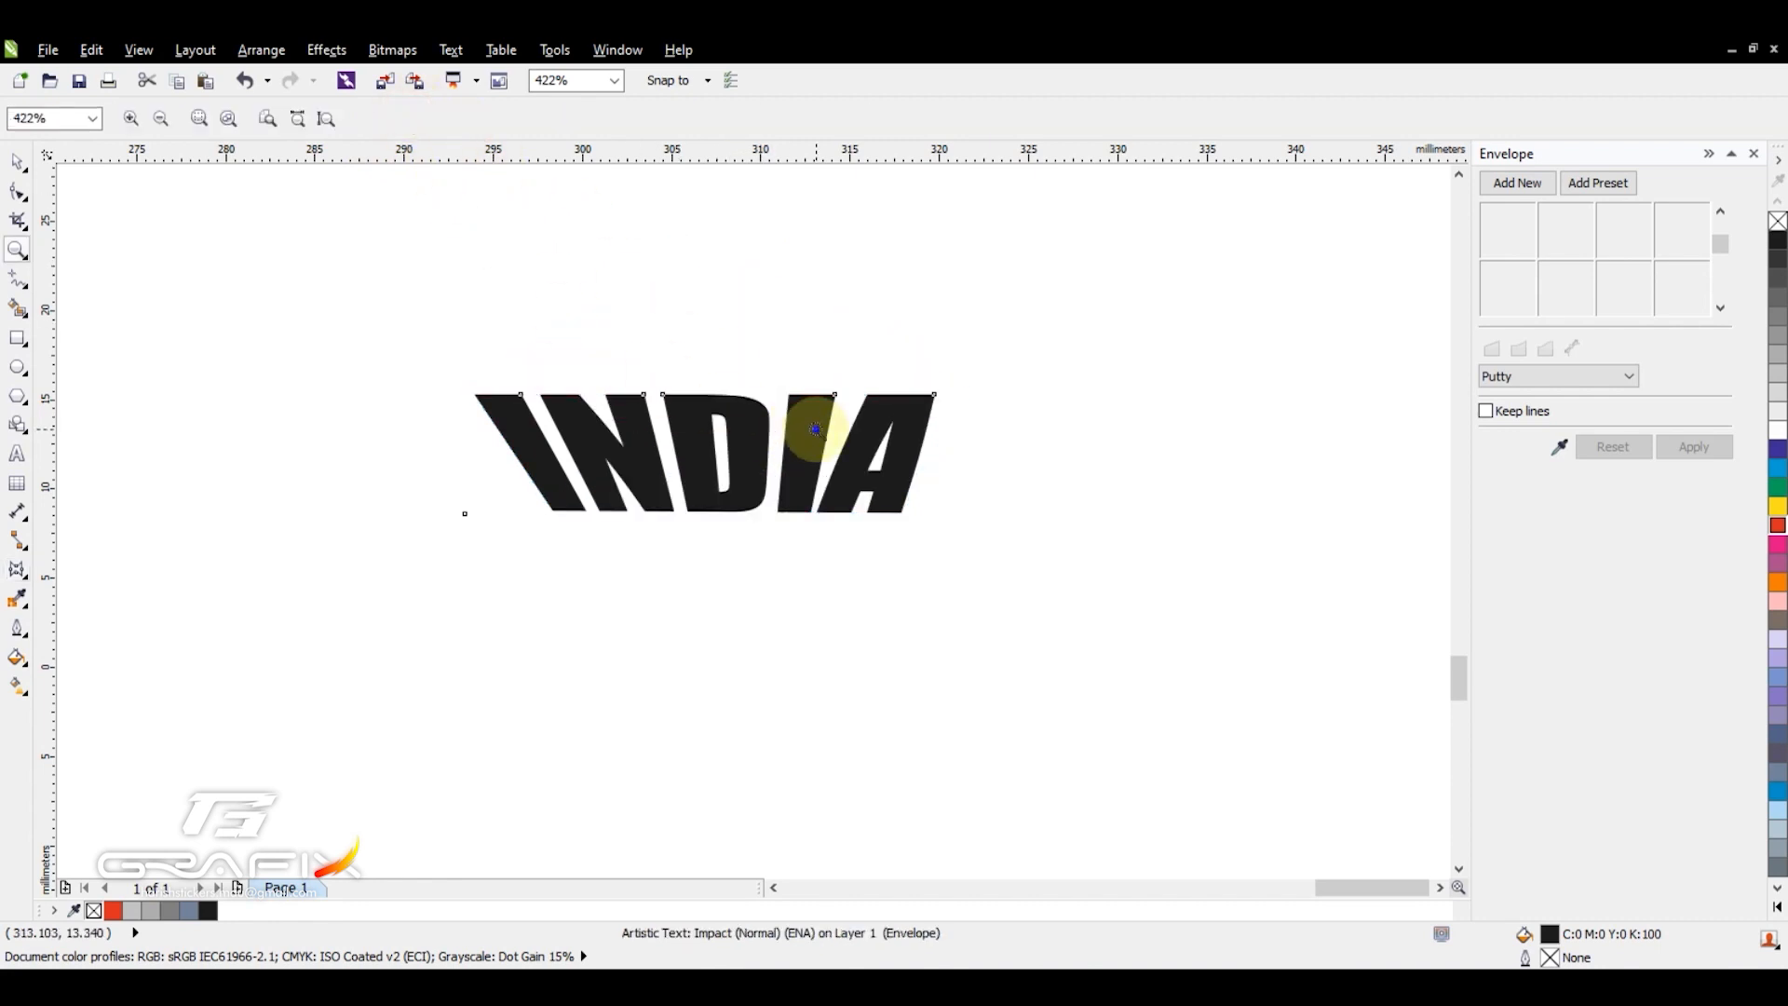
right_click(816, 429)
drag(369, 316, 903, 621)
key(space)
click(652, 505)
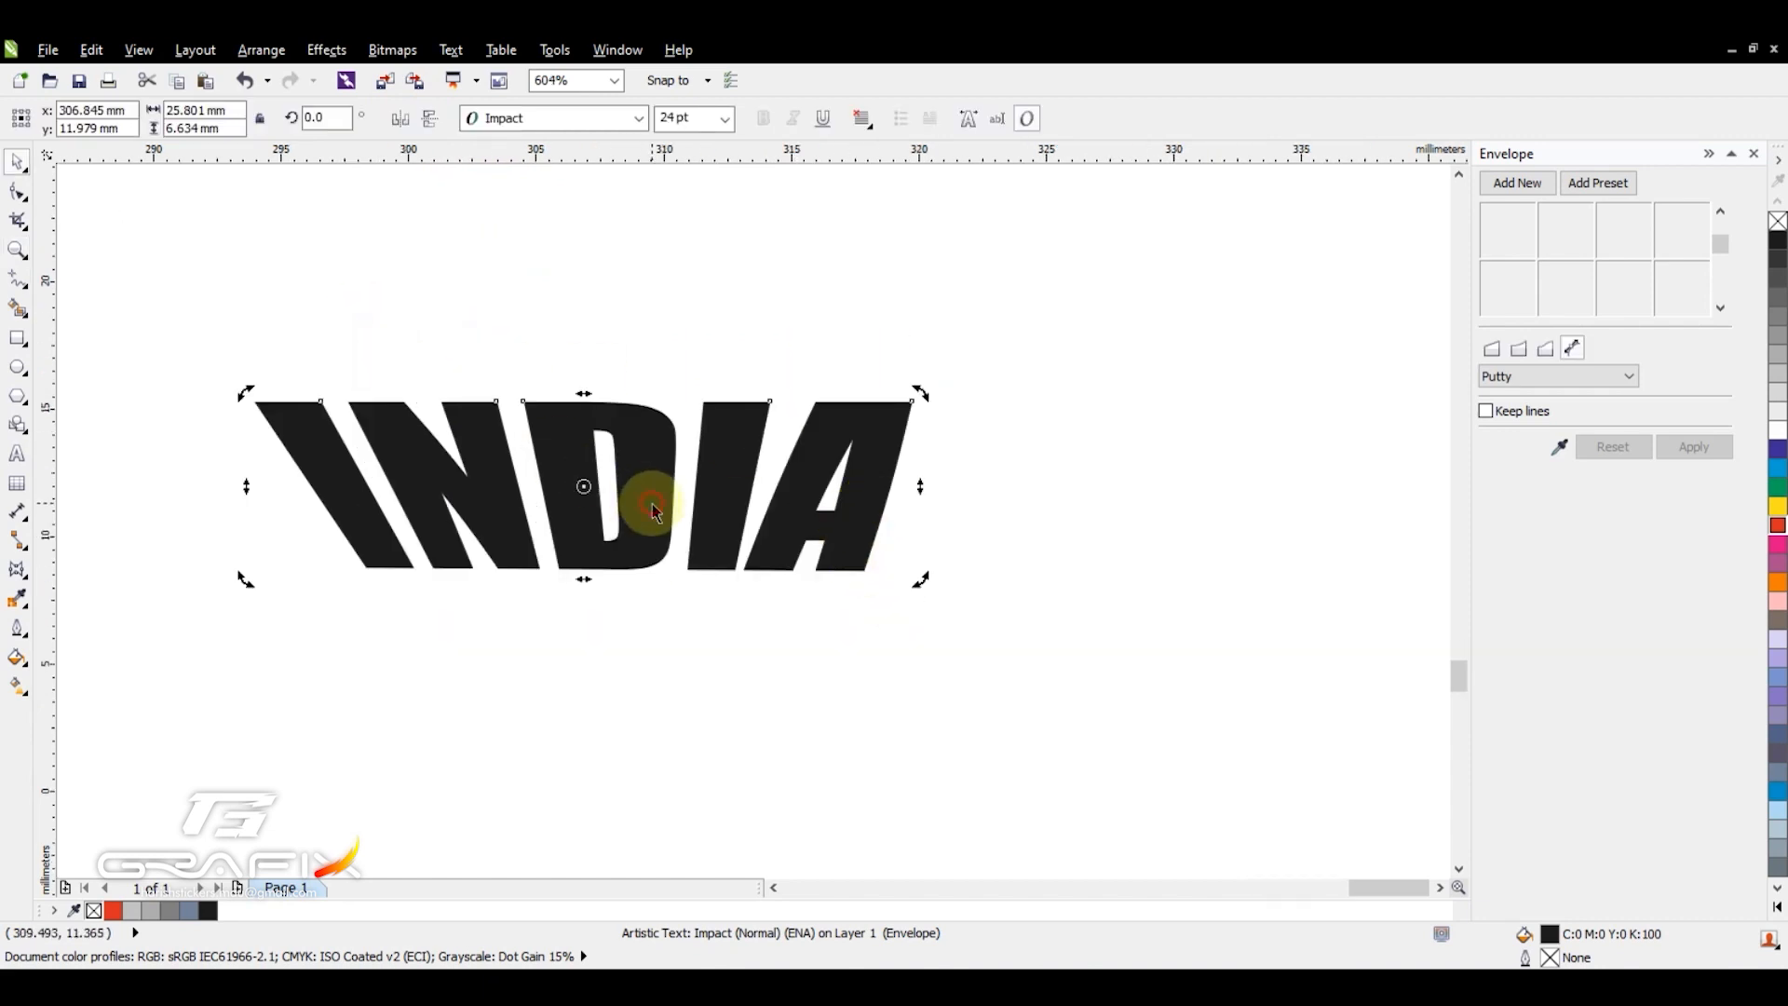
key(ctrl+z)
key(ctrl+z)
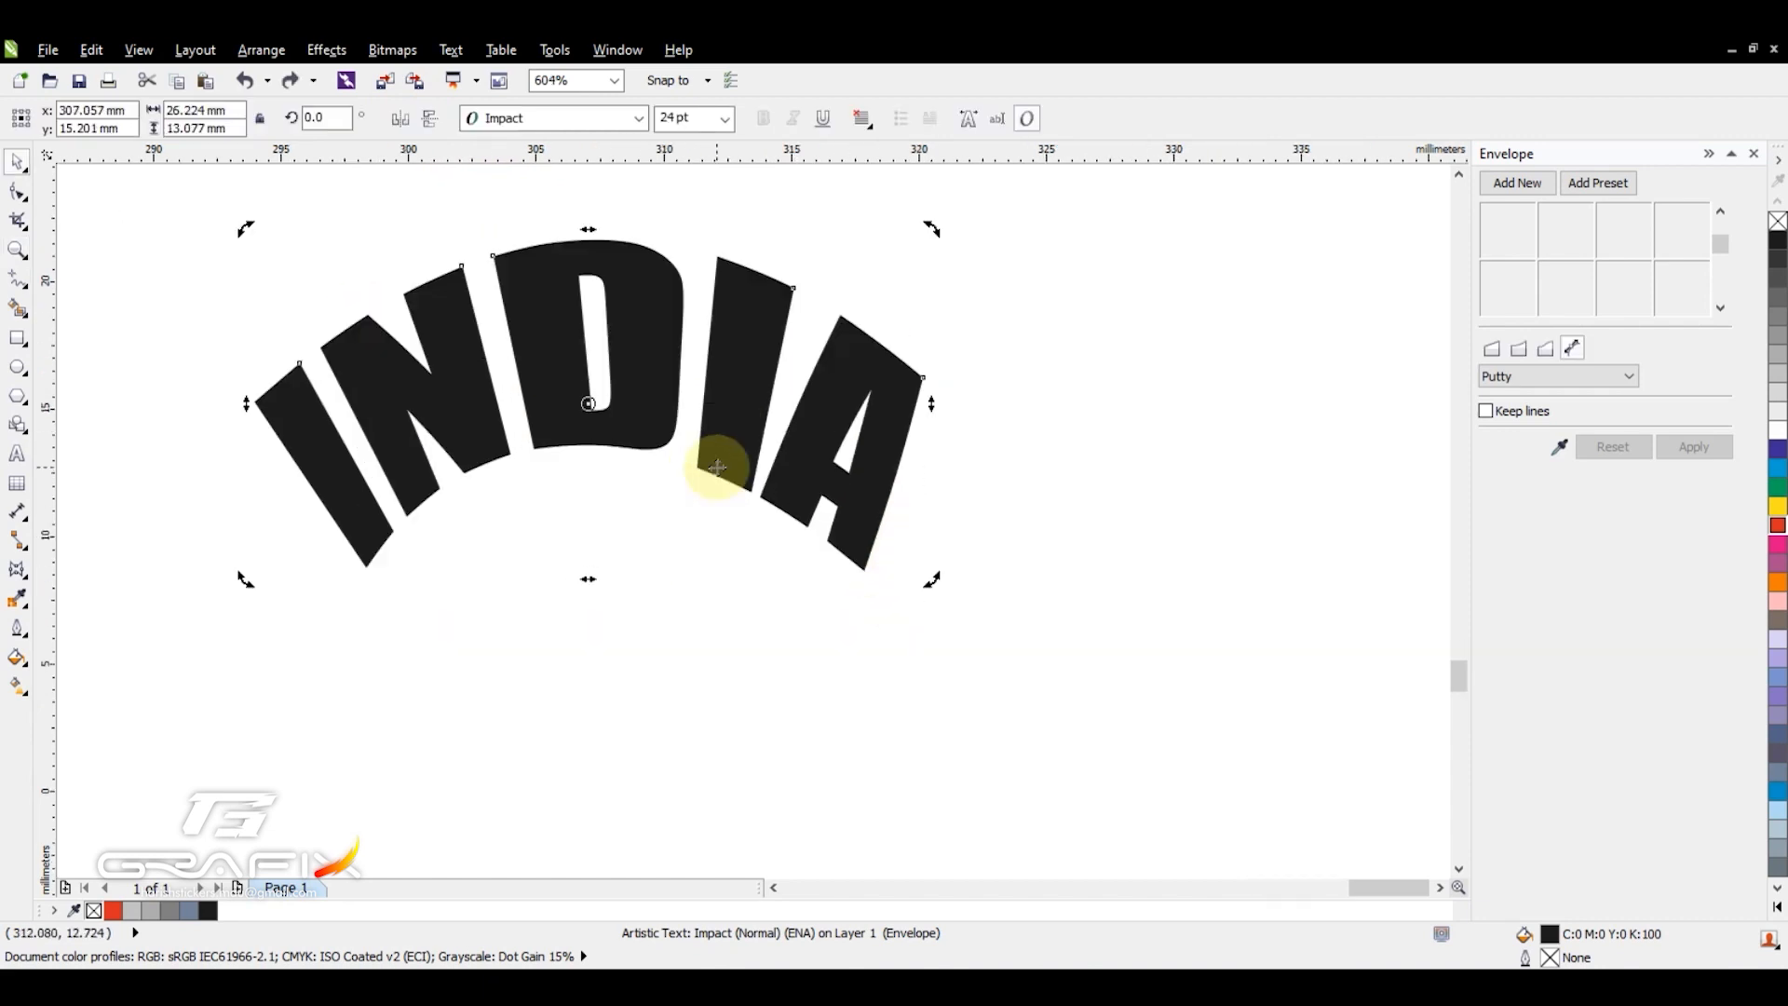
key(ctrl+z)
key(ctrl+z)
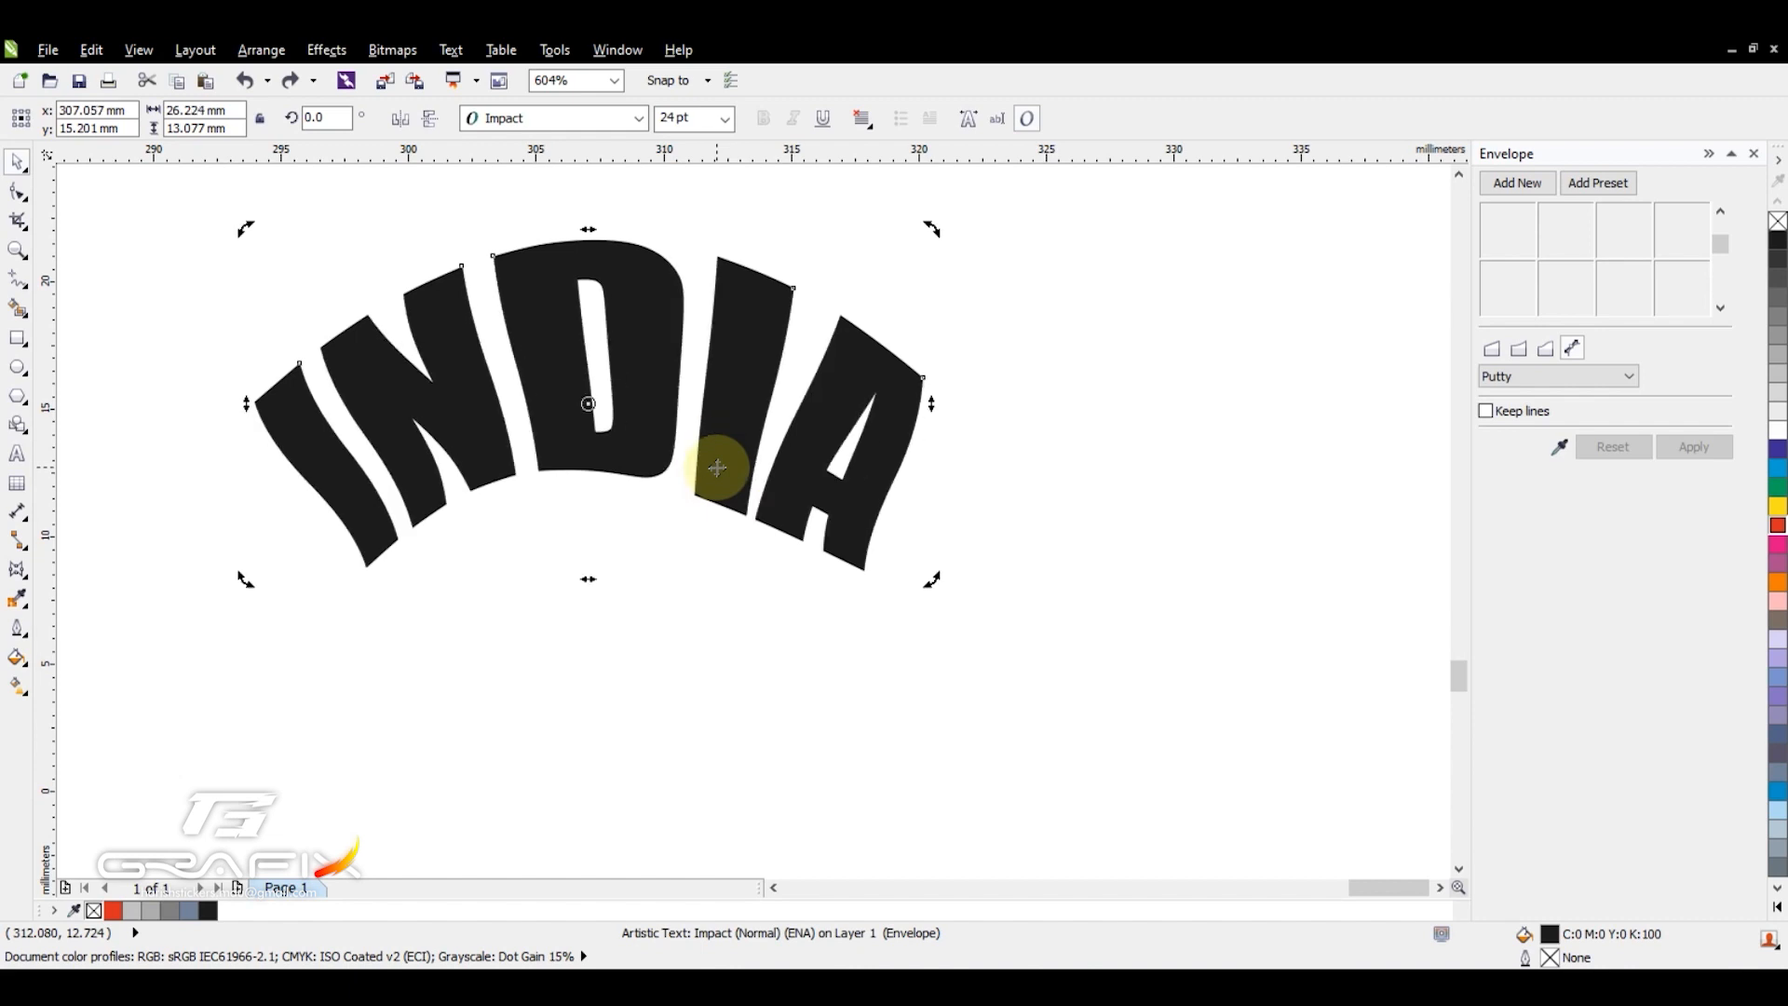
key(ctrl+z)
key(ctrl+z)
key(ctrl+z)
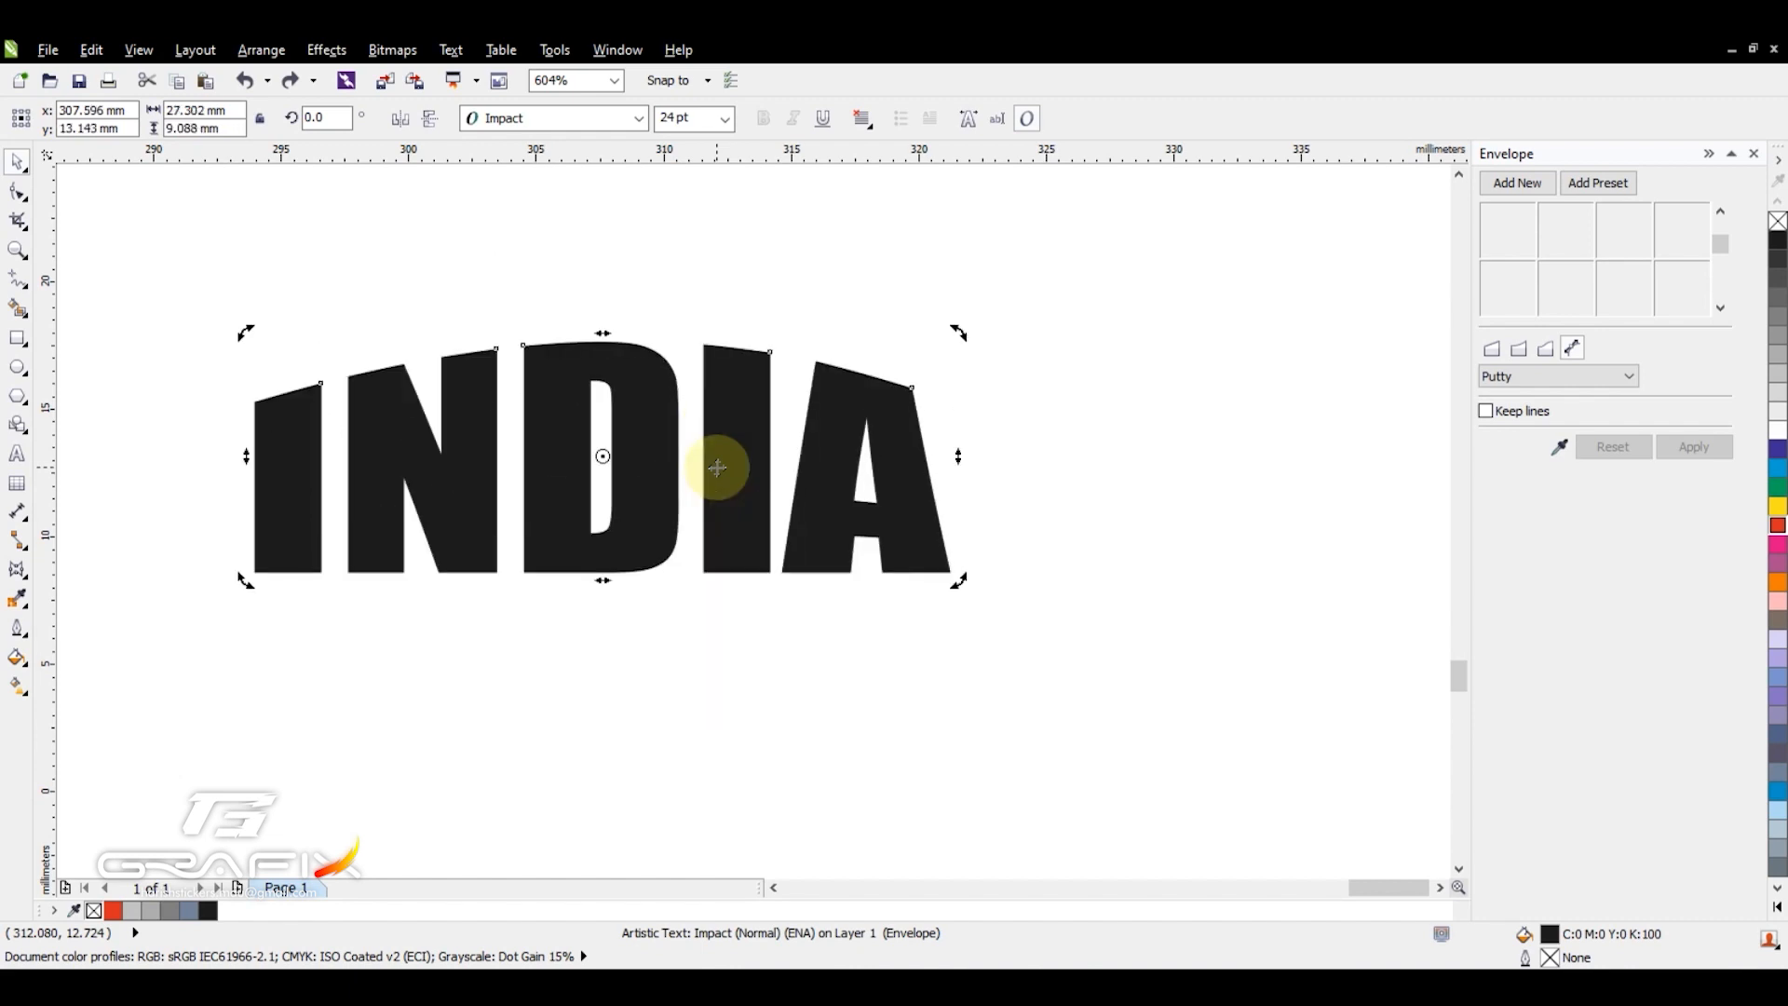
Load the octagon preset envelope onto INDIA and apply it.
click(1598, 183)
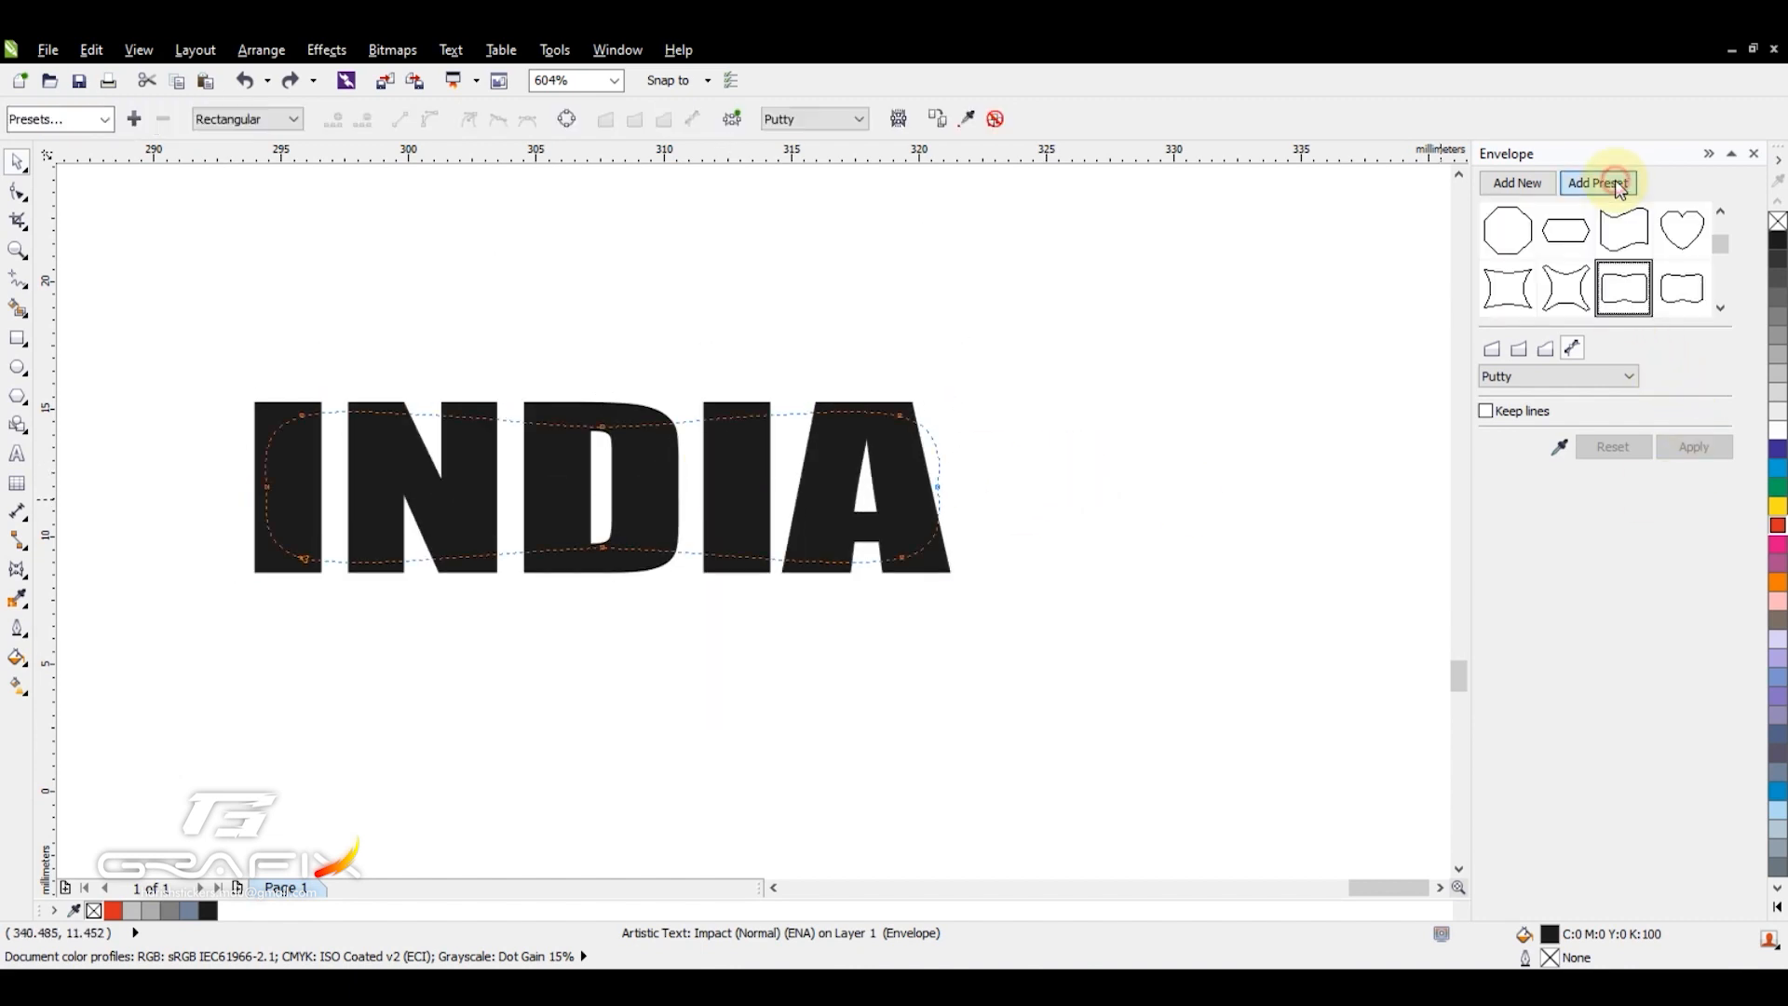
click(1518, 235)
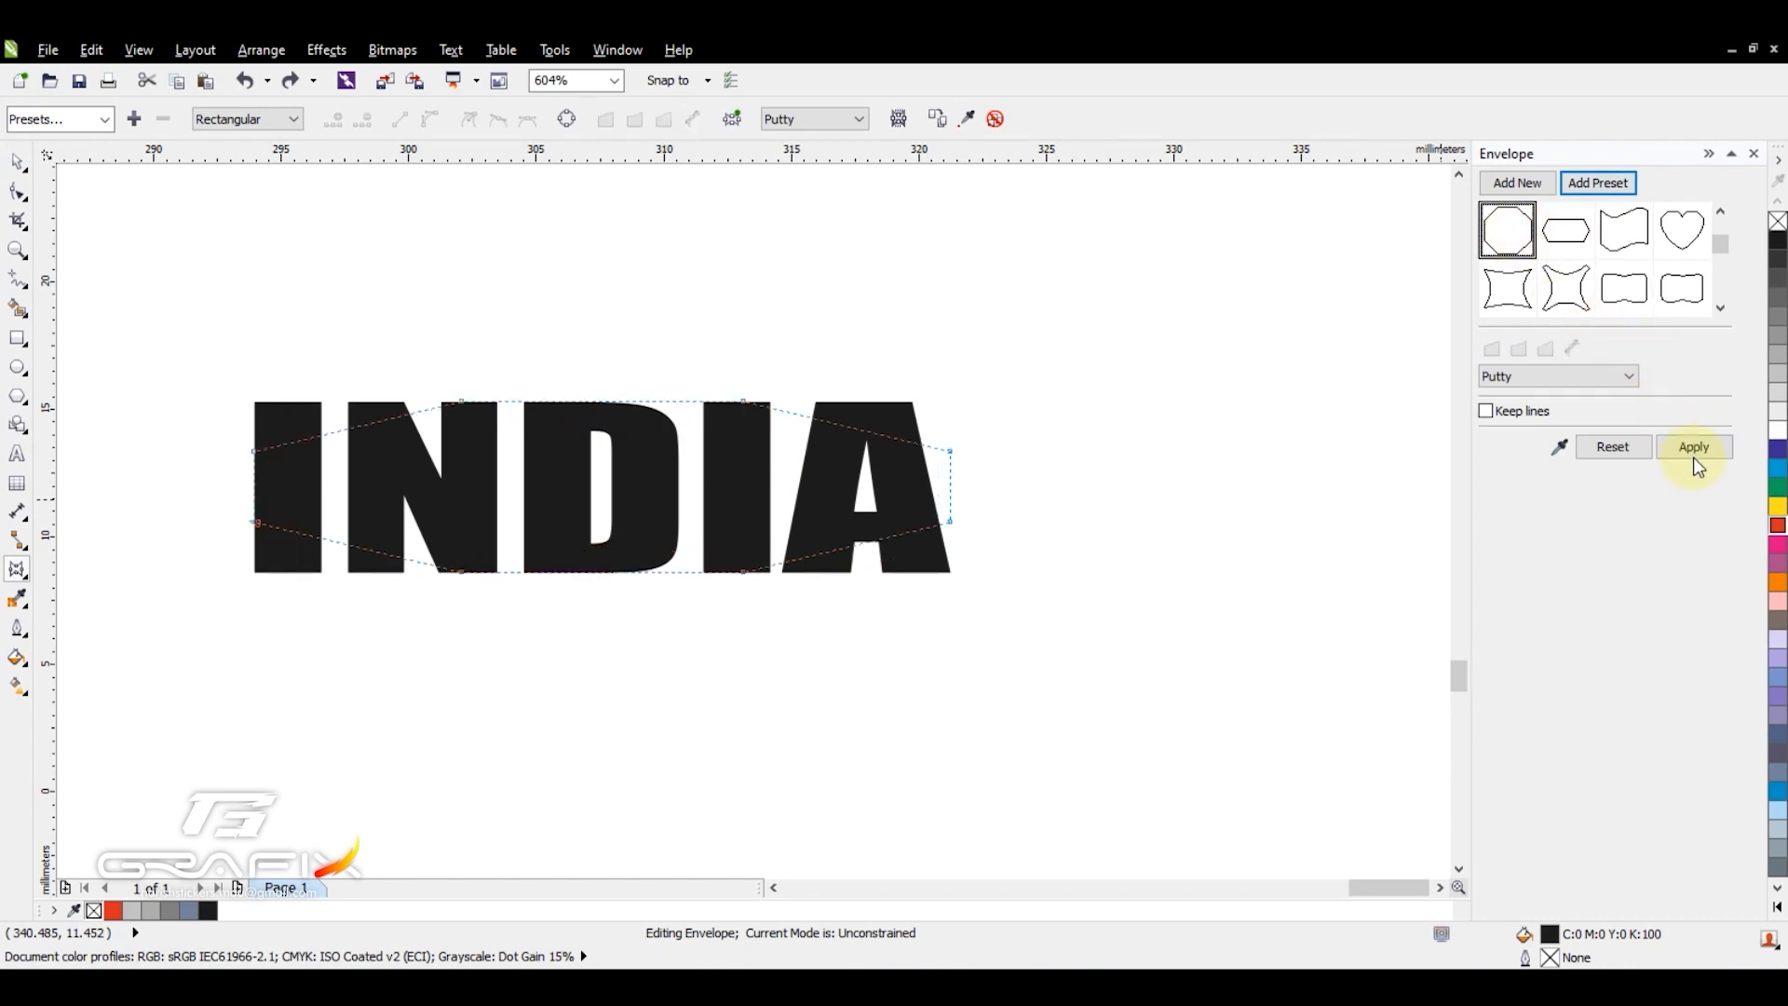
click(1695, 453)
Apply the elongated hexagon preset envelope to INDIA, followed by the wavy flag-shaped preset.
click(1578, 189)
click(1566, 231)
click(1693, 451)
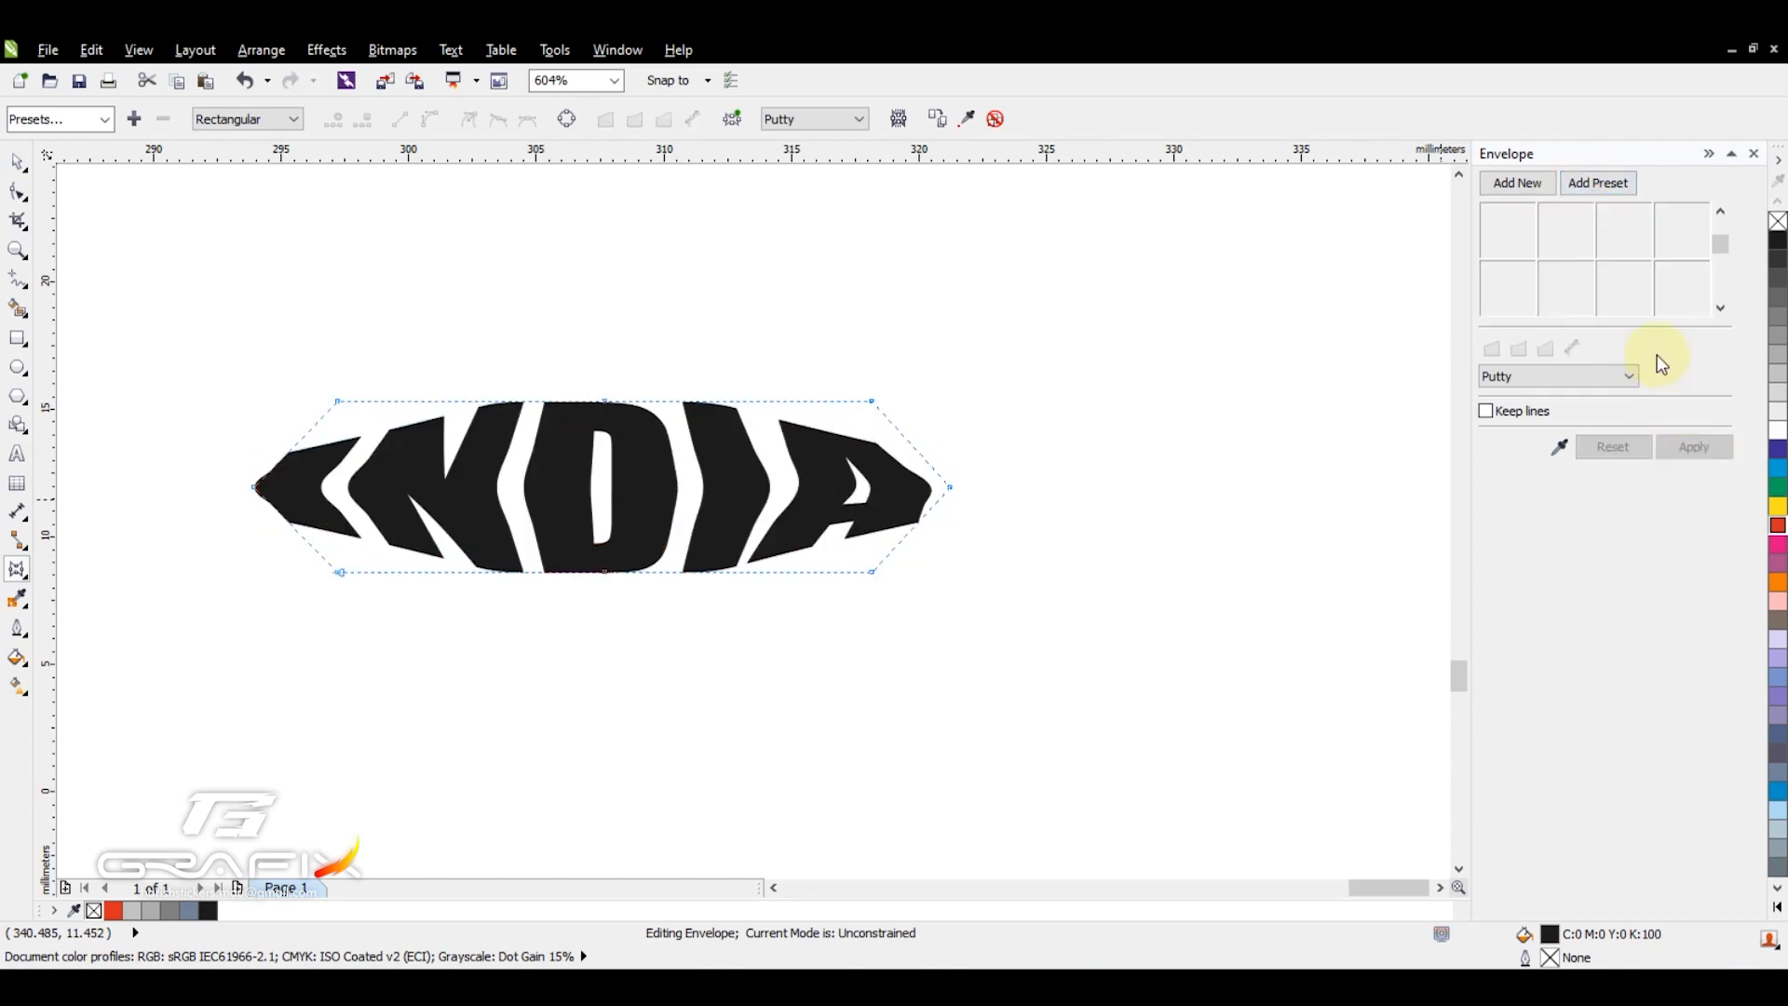
click(1597, 184)
click(1694, 446)
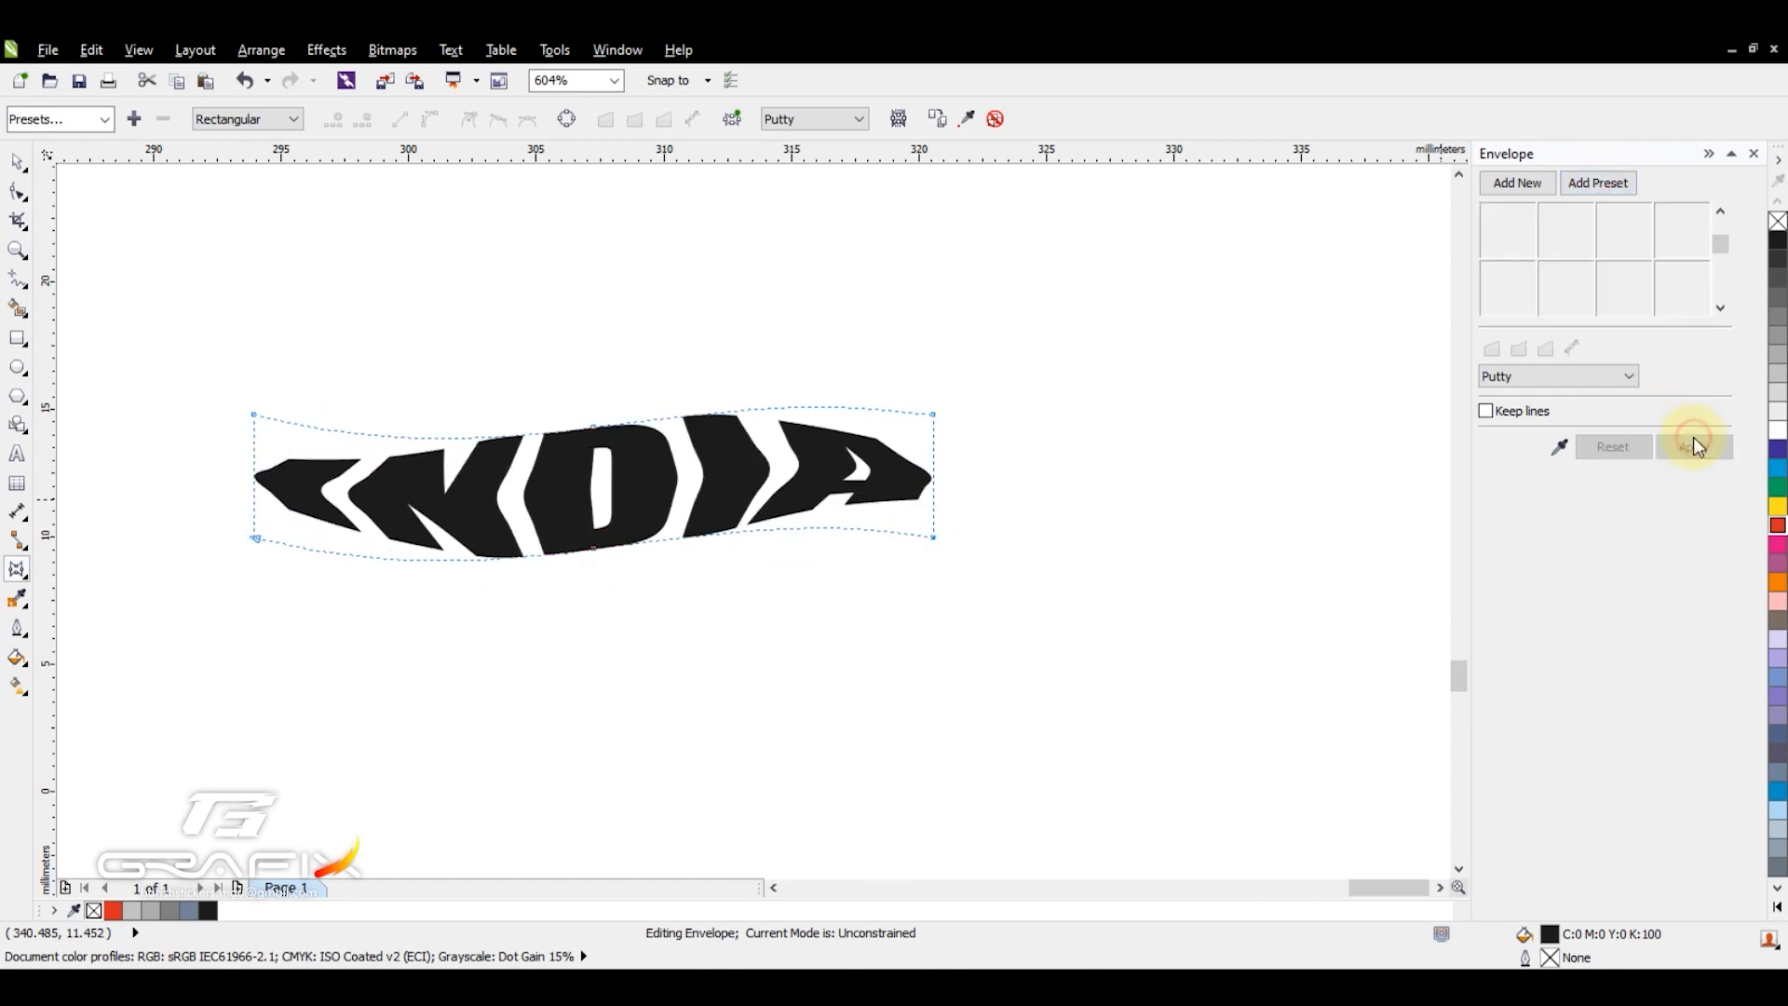
Undo the preset envelopes applied to INDIA to restore its plain shape.
key(space)
key(F3)
key(F2)
drag(303, 326, 951, 641)
key(ctrl+z)
key(ctrl+z)
key(ctrl+z)
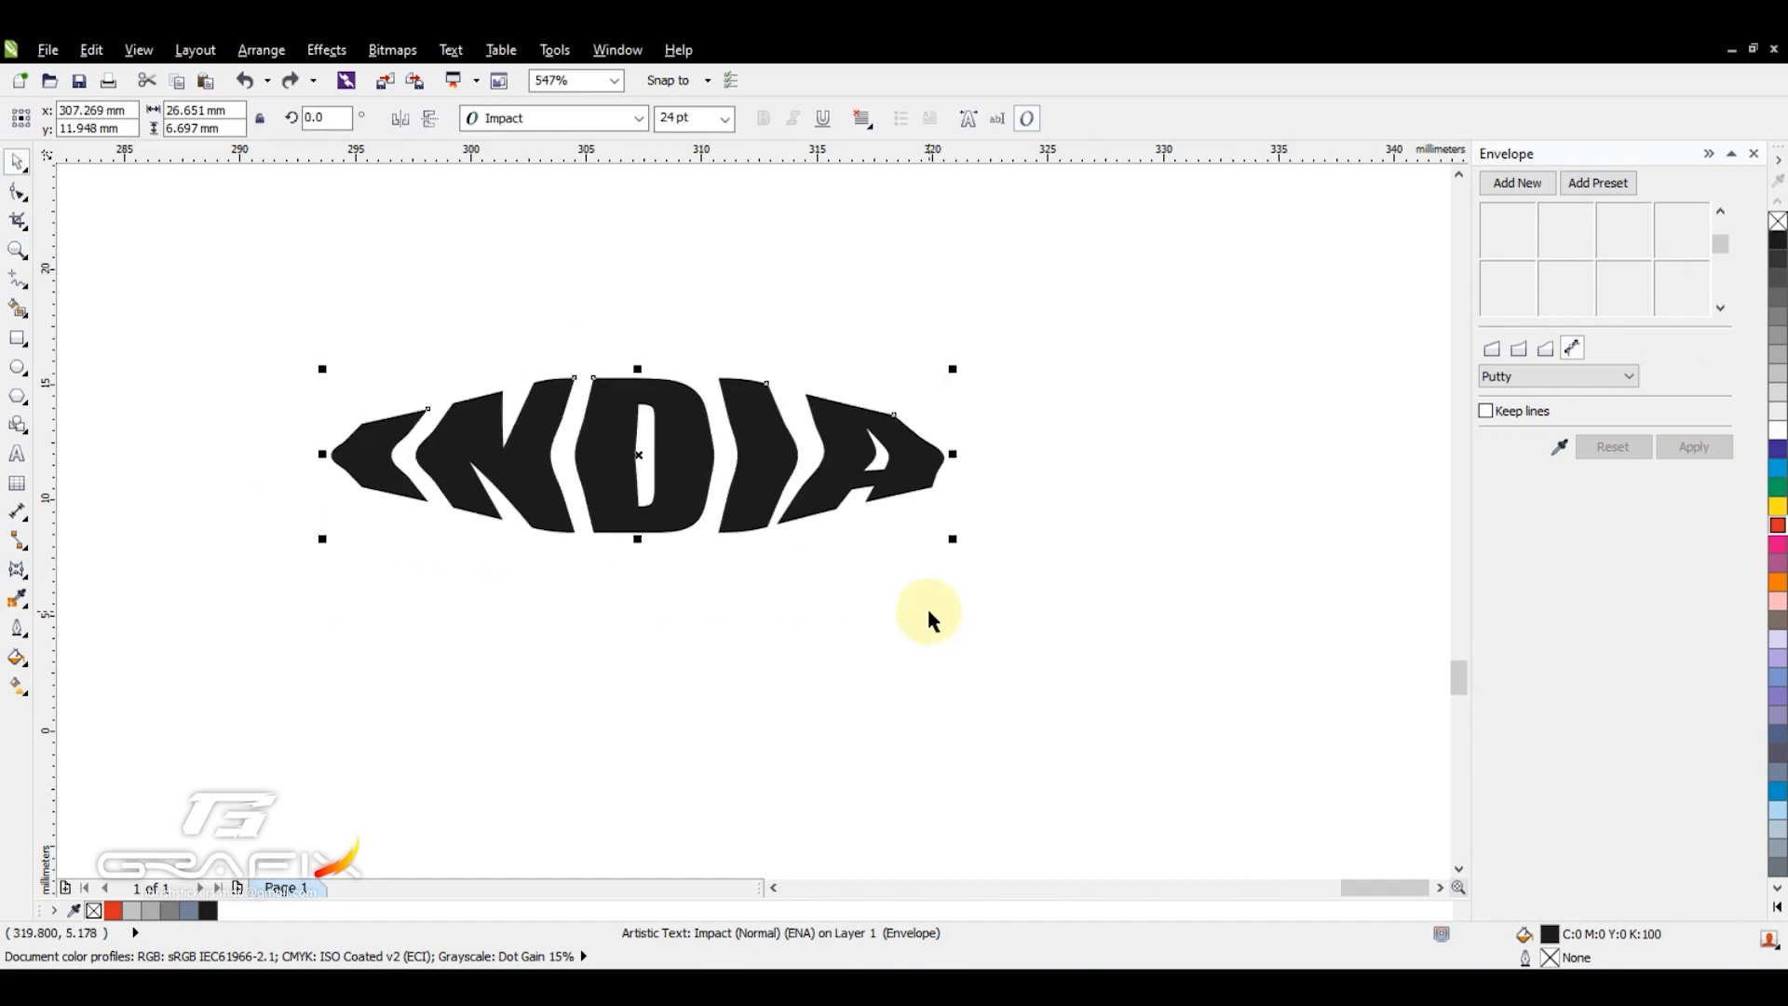
Examine the warped BEST and INDIA designs together with the shapes used as their envelopes.
key(F2)
right_click(771, 558)
right_click(776, 559)
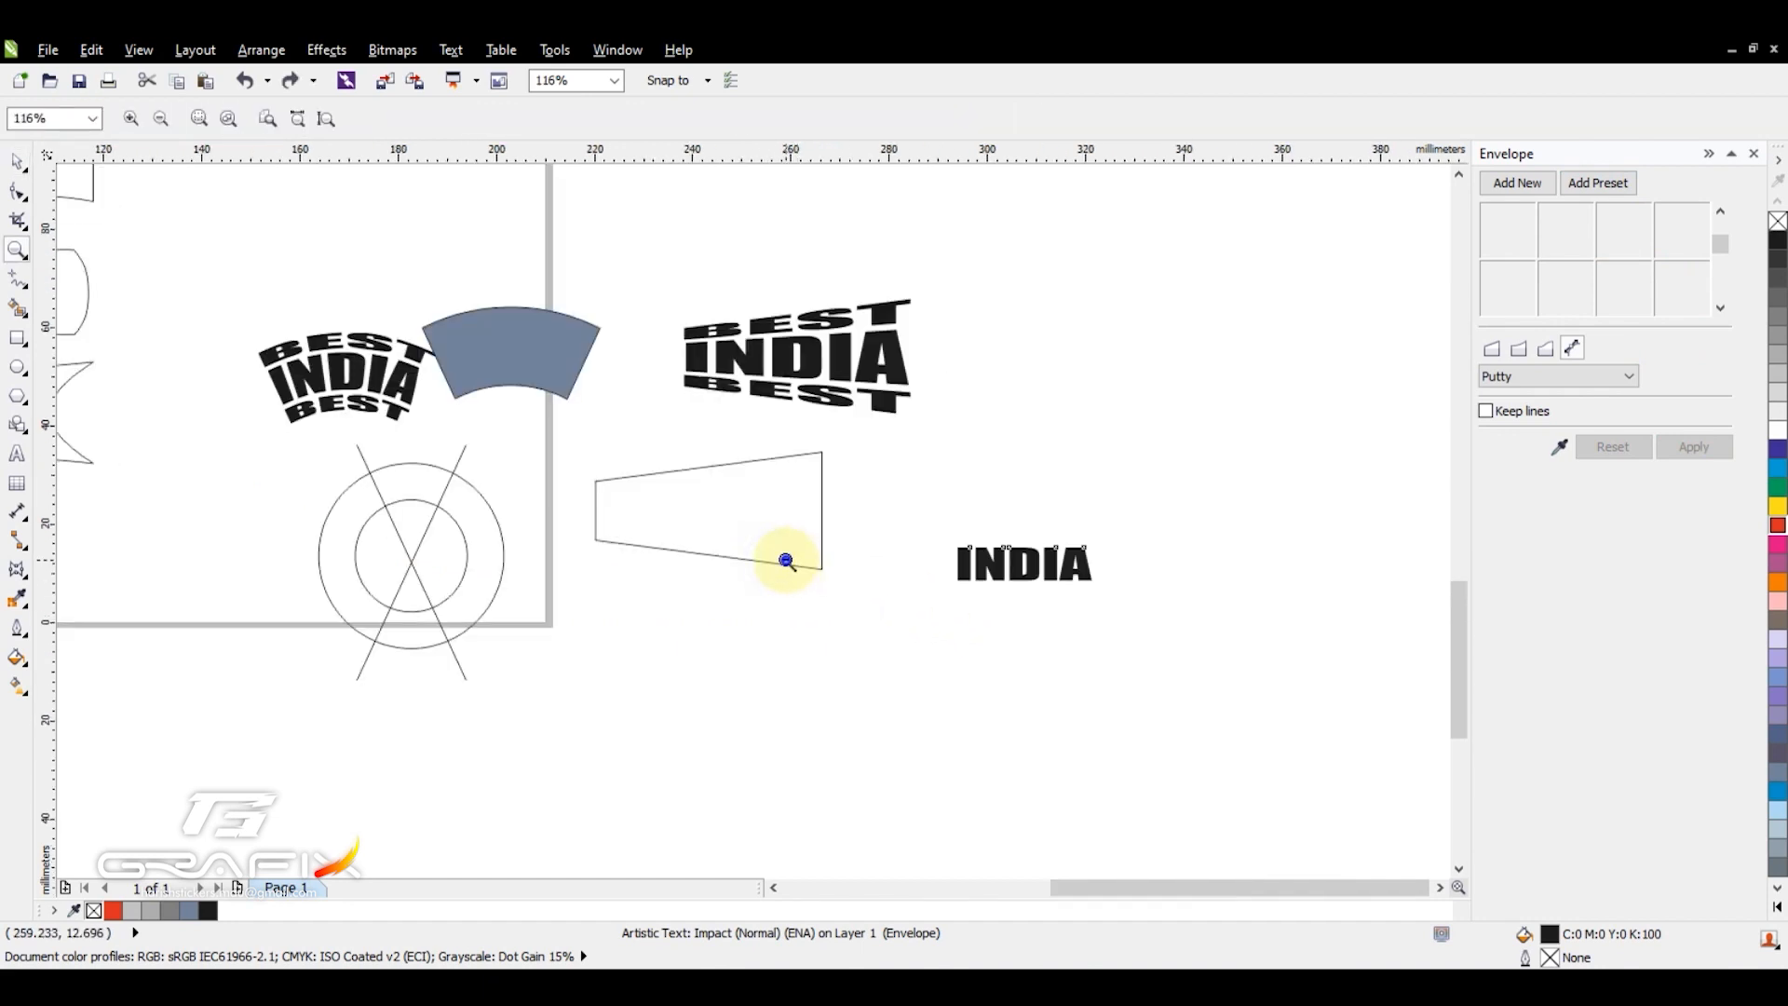
right_click(786, 563)
key(space)
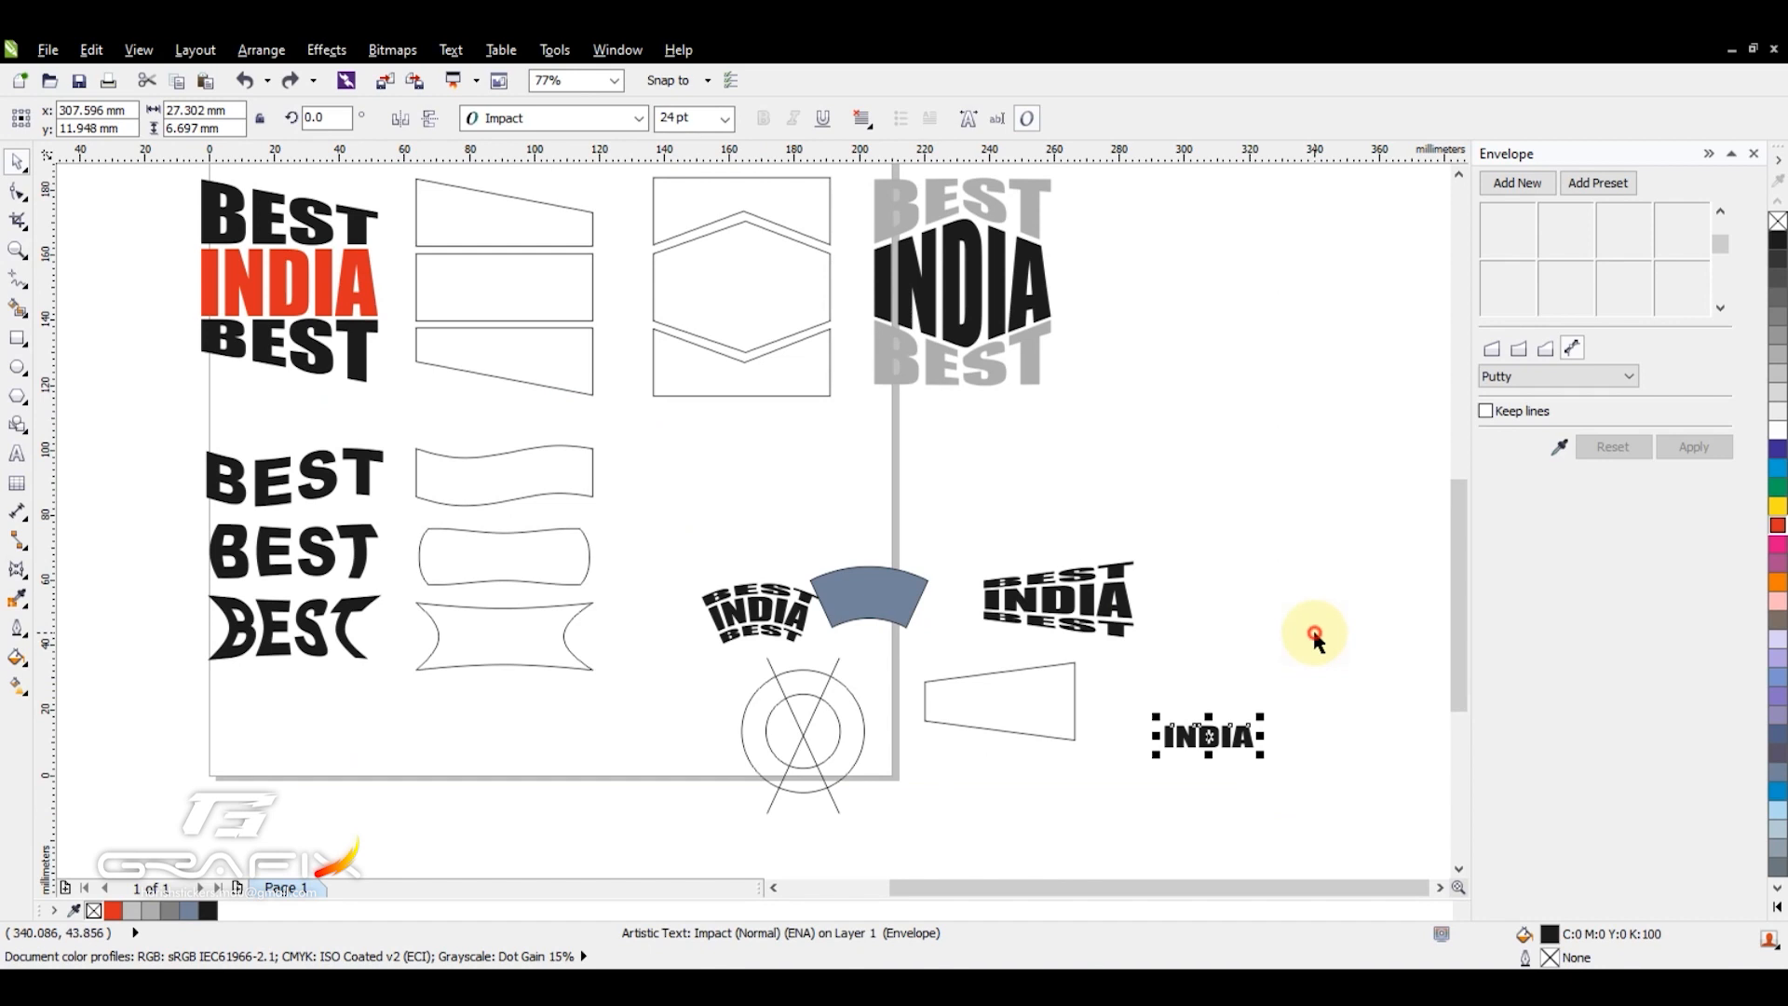
key(space)
drag(687, 479, 1192, 794)
right_click(892, 713)
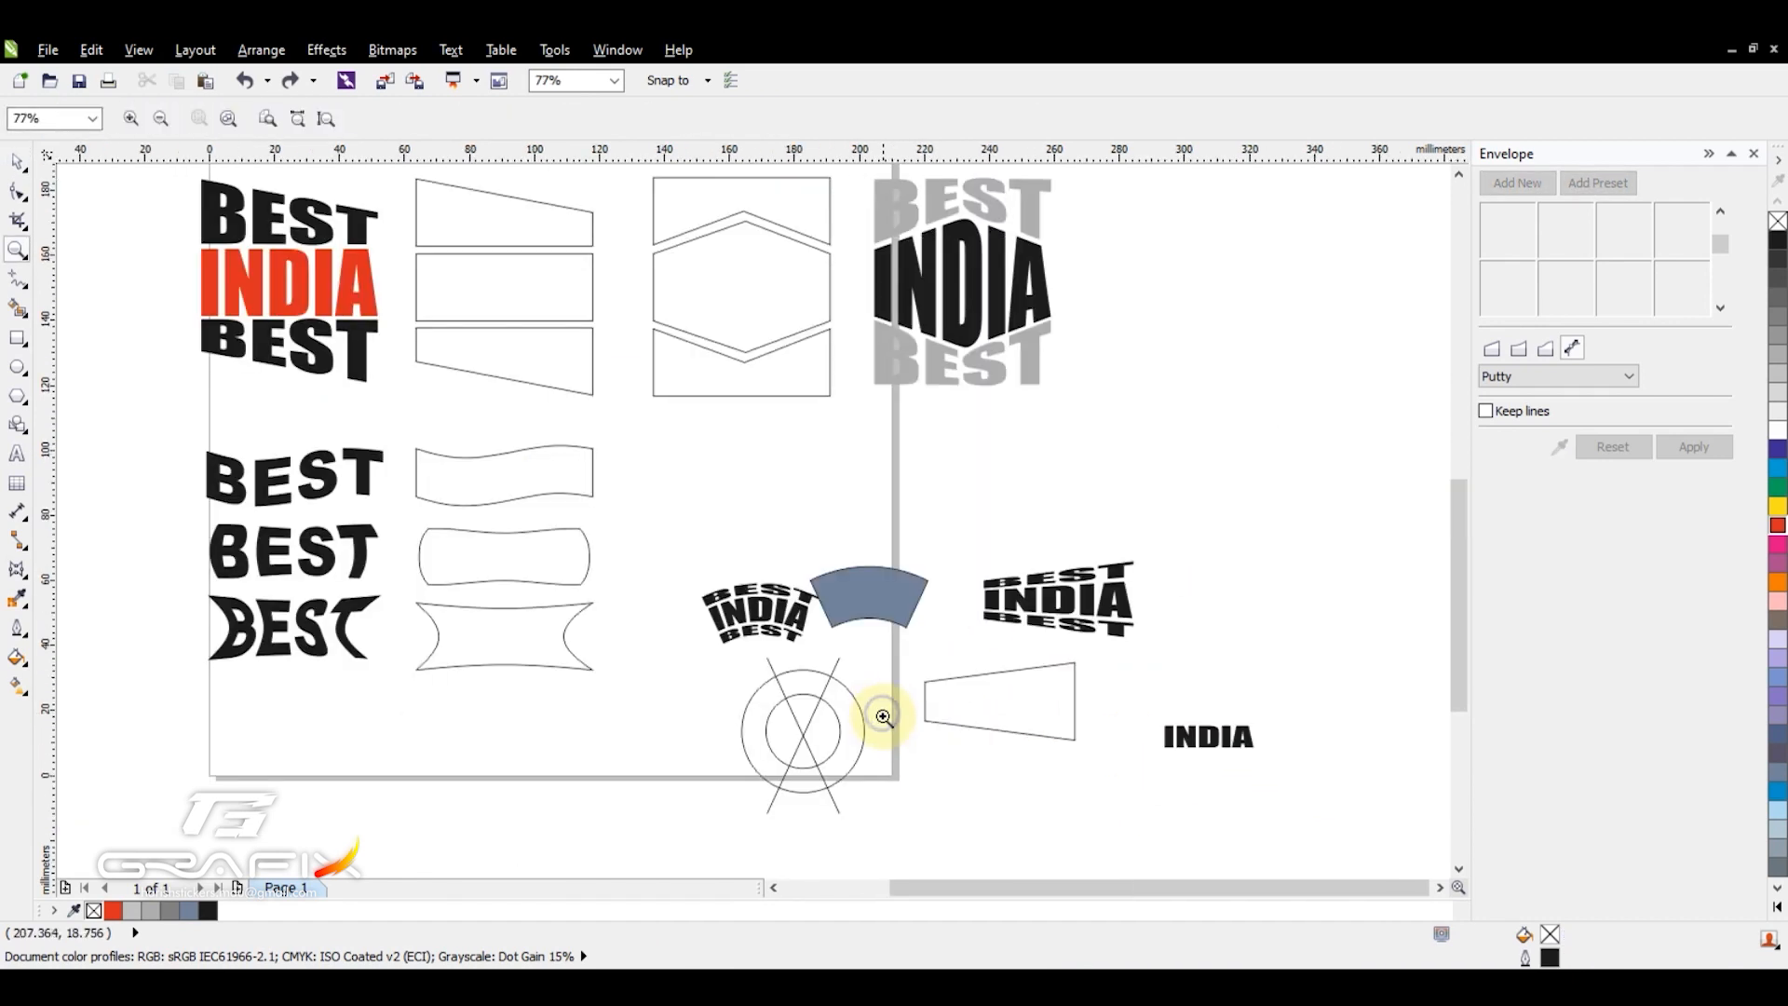
key(space)
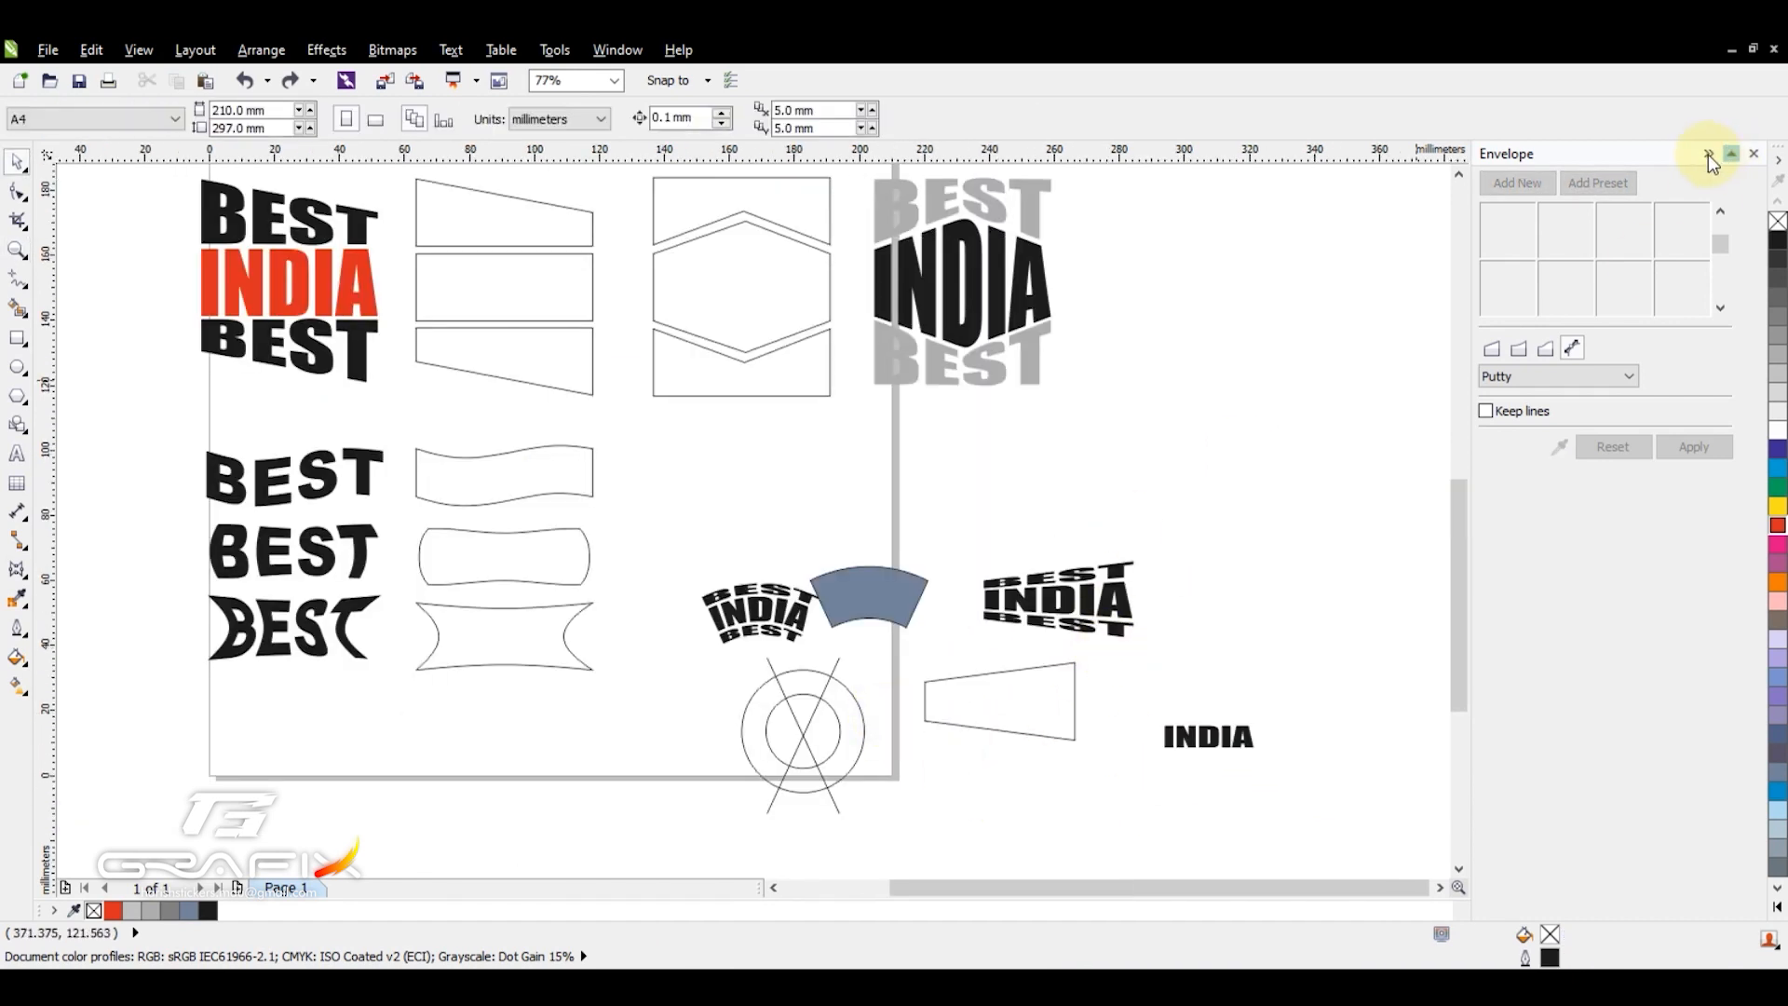